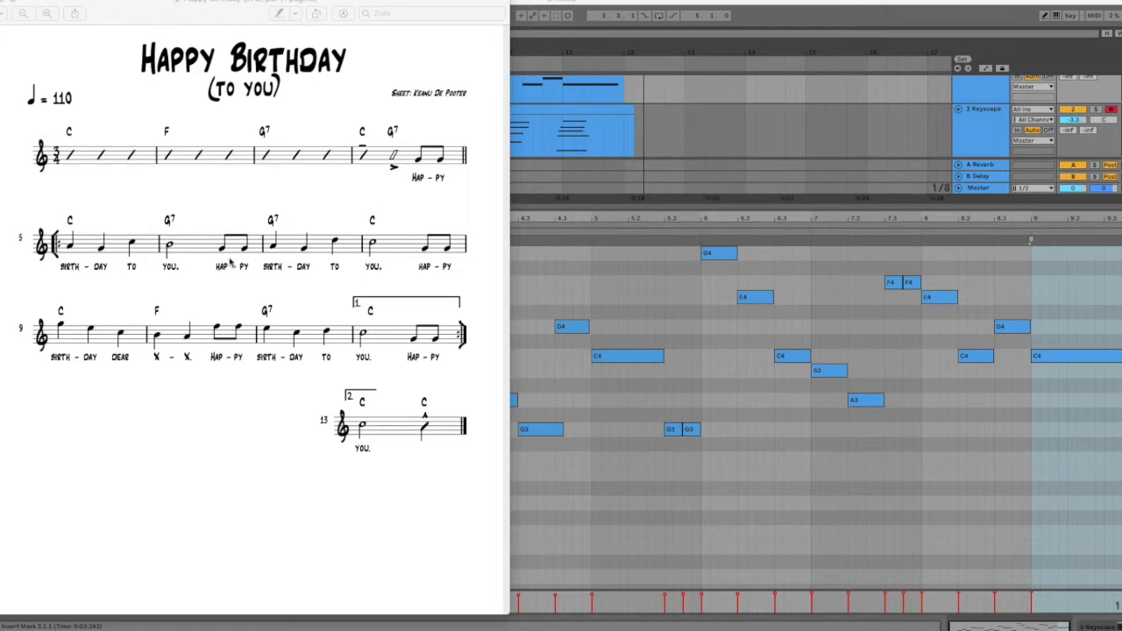
Switch to Ableton Live and examine the Happy Birthday melody notes in the clip on the first Keyscape track.
click(708, 138)
scroll(710, 135, up, 2)
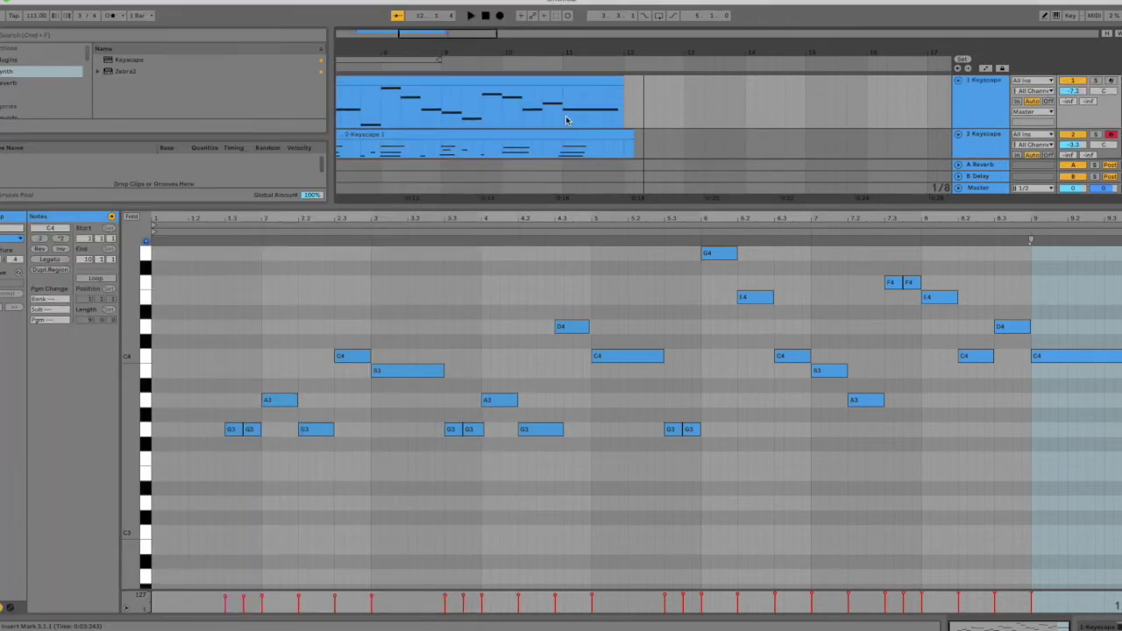
click(524, 83)
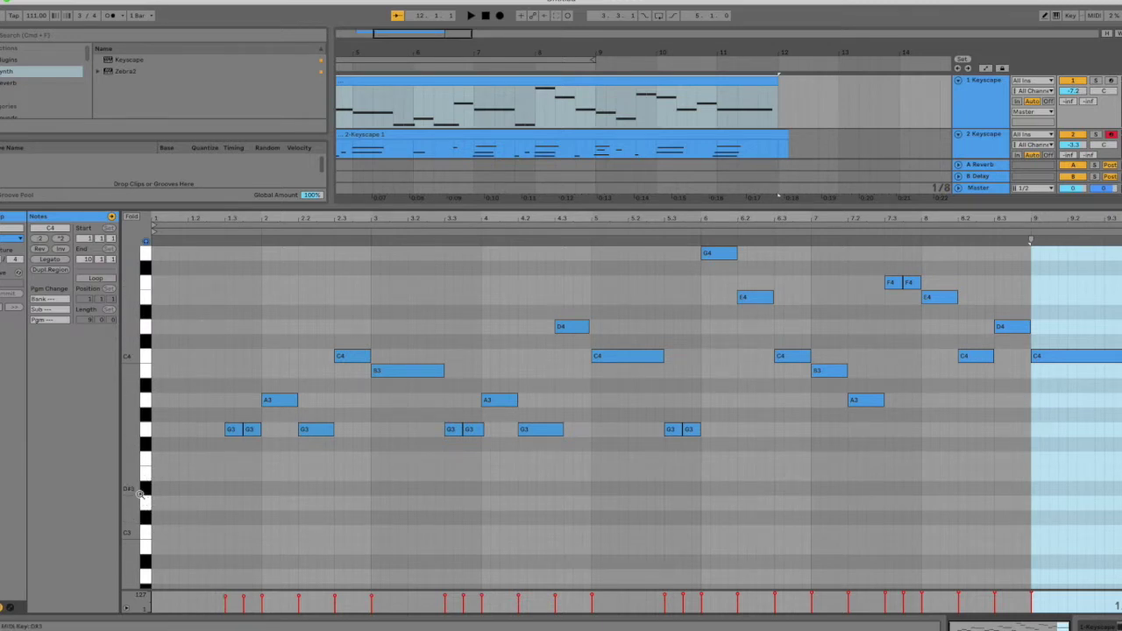
scroll(156, 431, up, 1)
scroll(167, 421, up, 15)
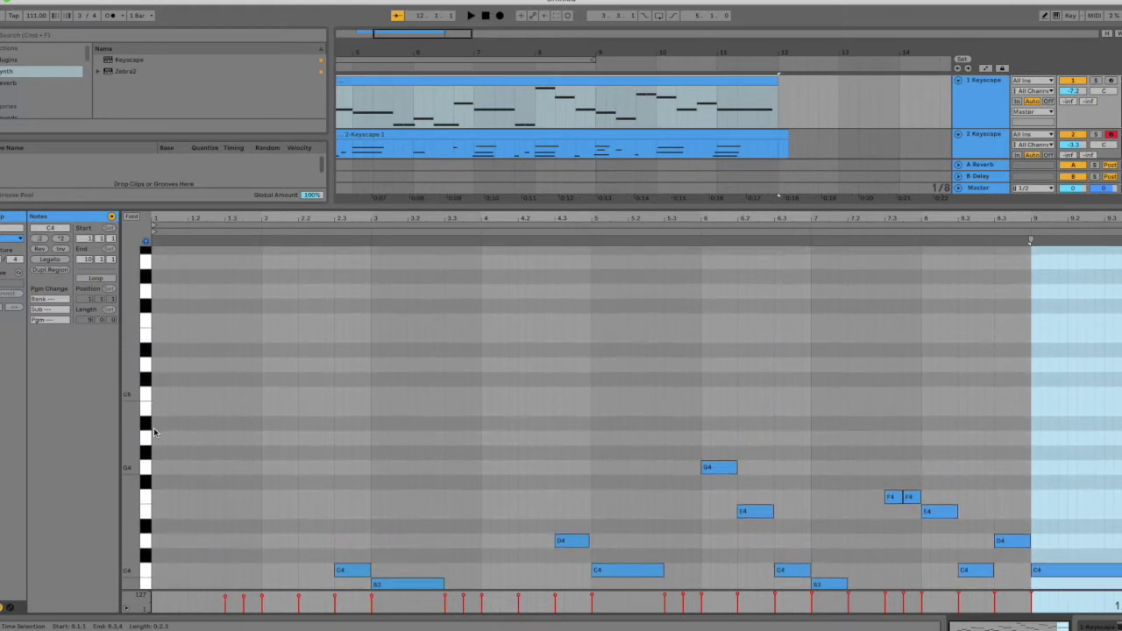
scroll(201, 404, down, 2)
scroll(201, 404, down, 15)
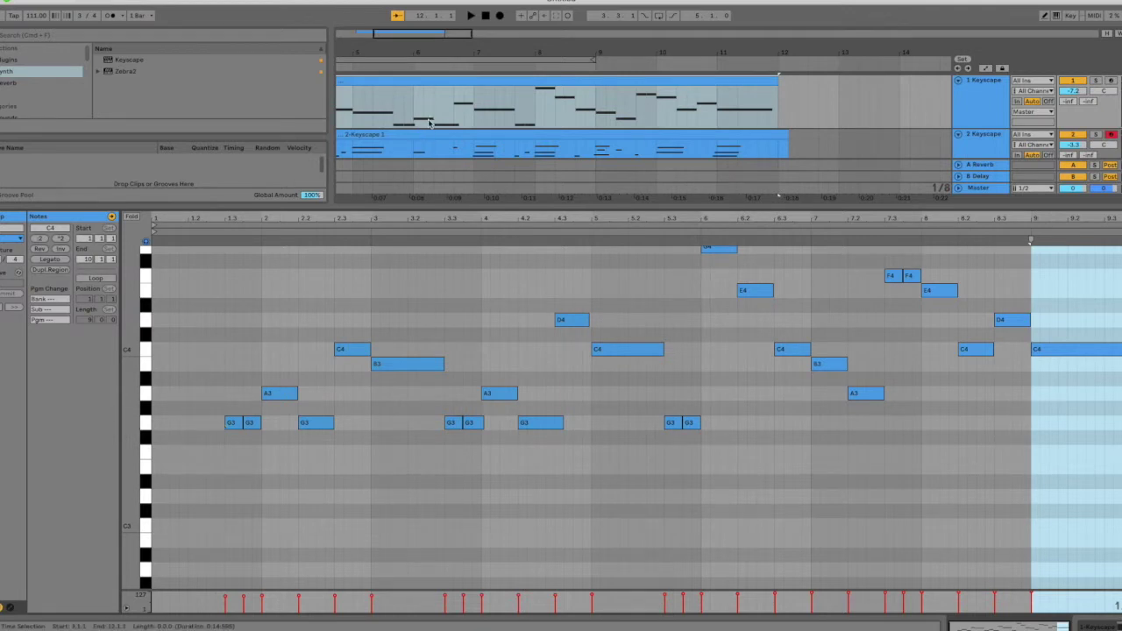
Inspect the chord clip on the second Keyscape track and place the playback start at the clip's beginning.
click(487, 124)
key(z)
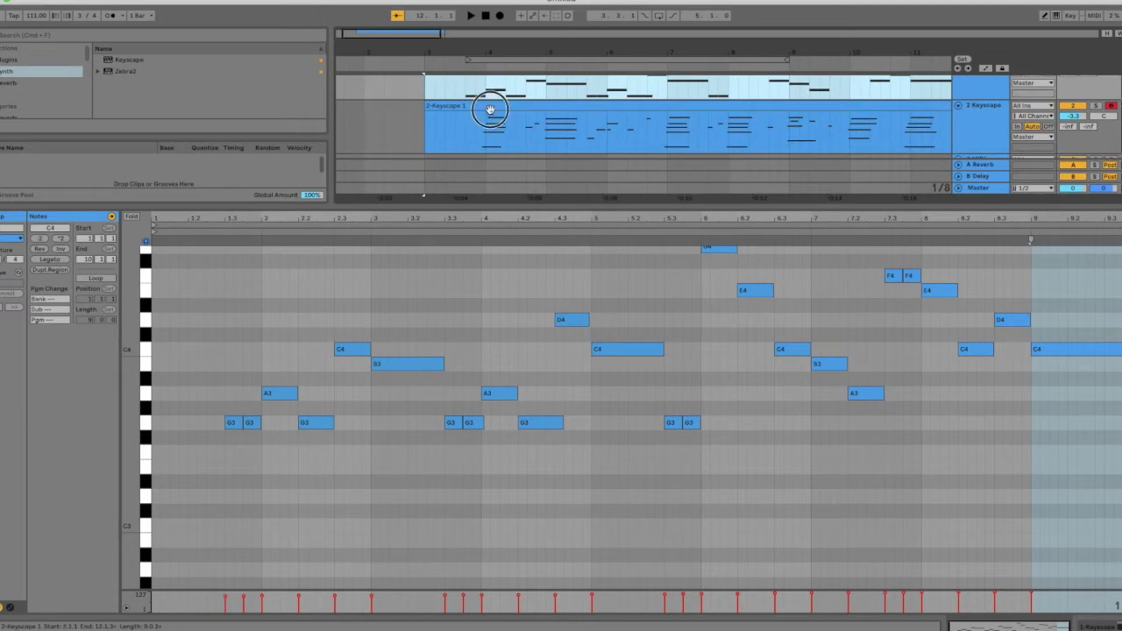
click(489, 108)
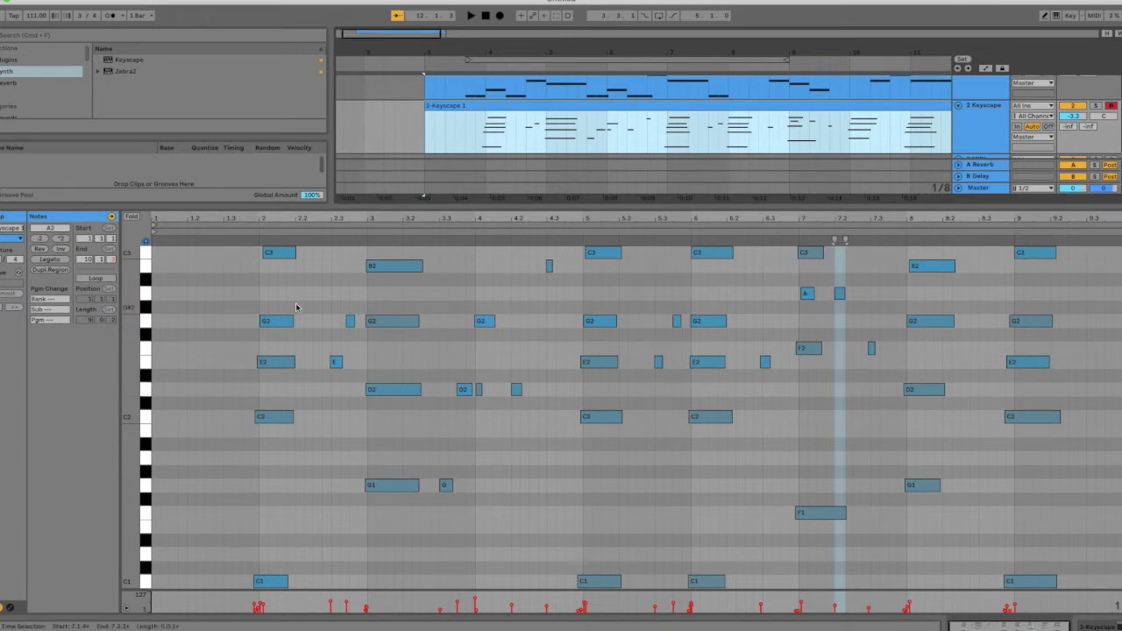
click(423, 129)
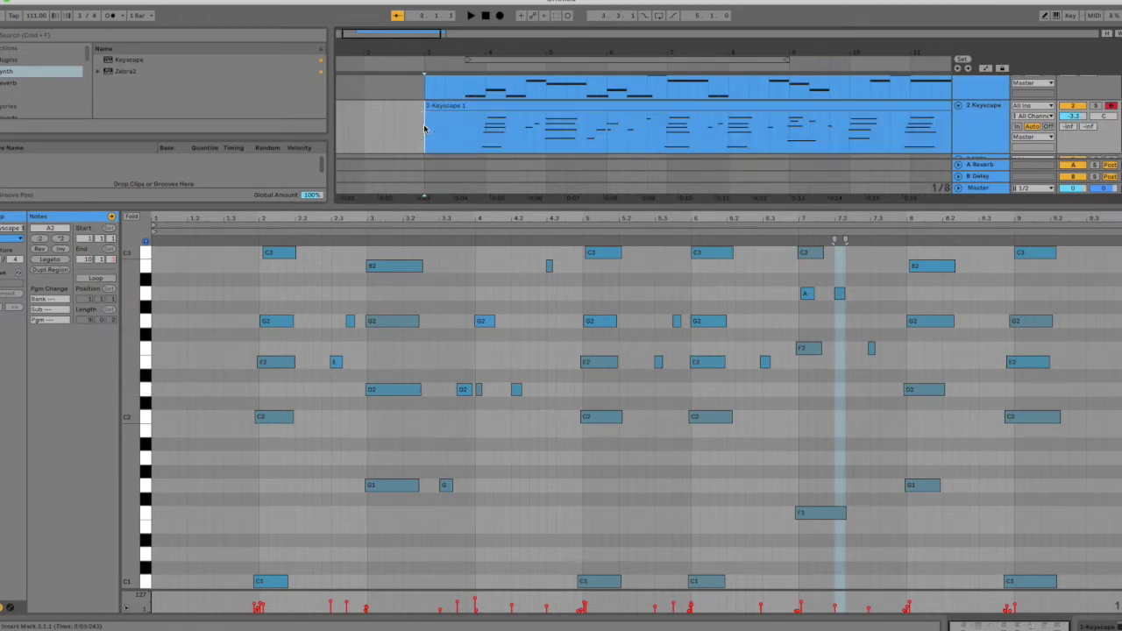
Switch to Preview and read the Muziektheorie in Ableton document through the section on determining the C major scale.
key(super+Tab)
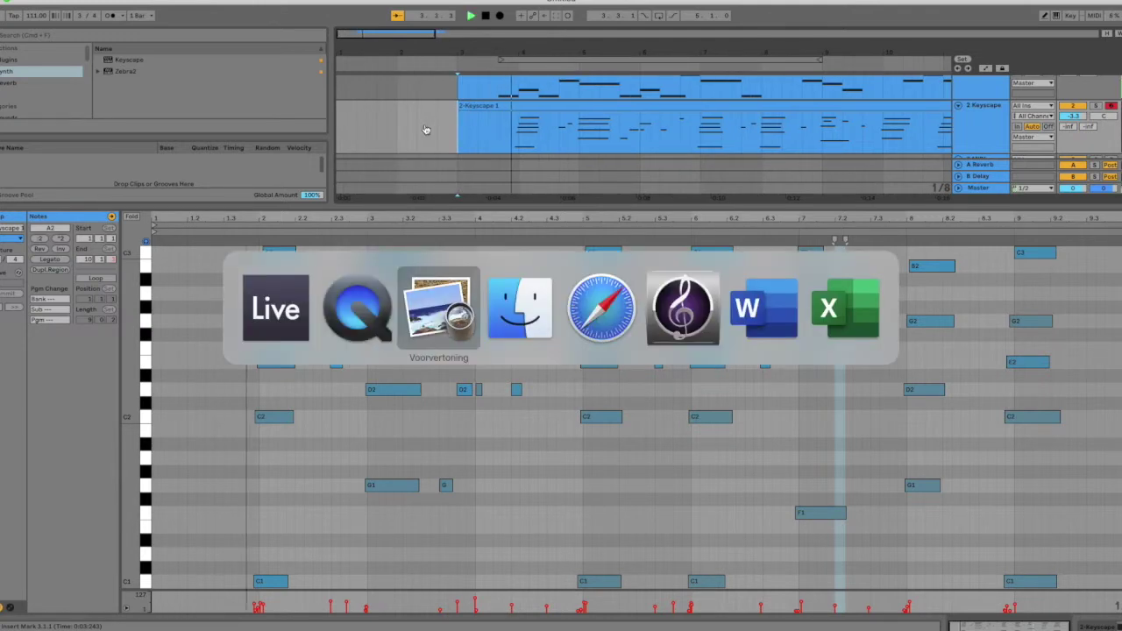
key(super+Tab)
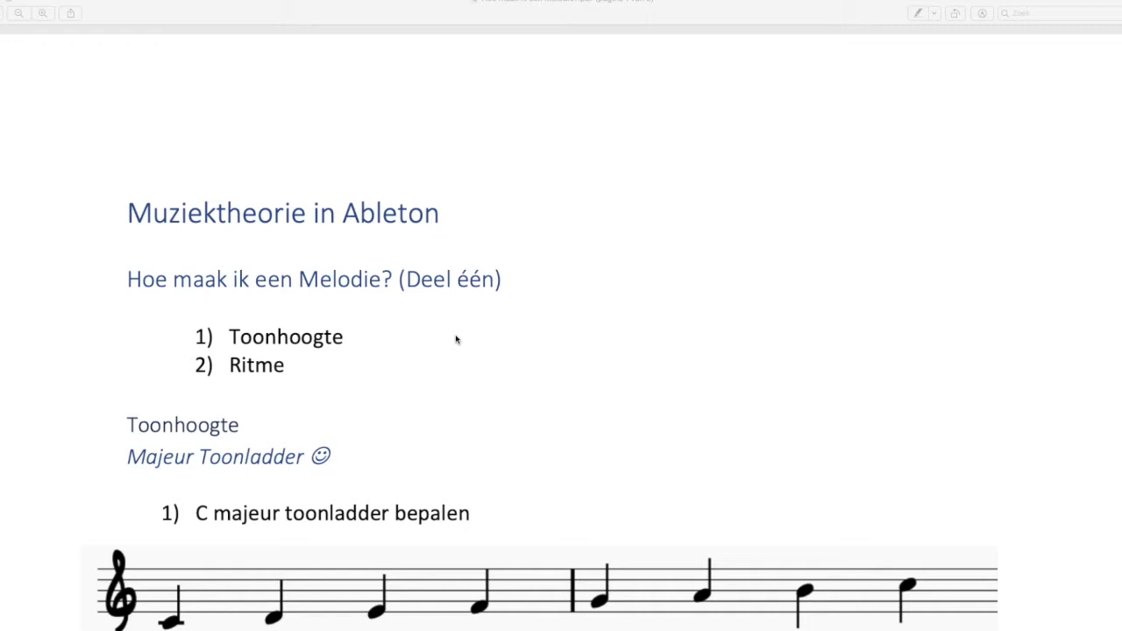
scroll(453, 341, down, 2)
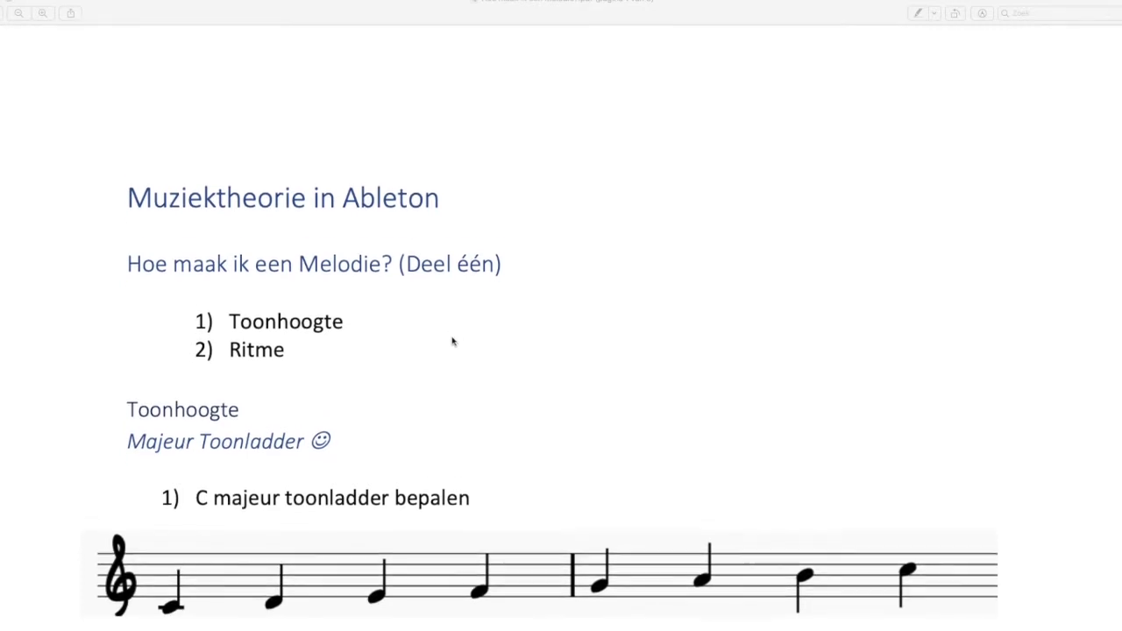
scroll(454, 341, down, 1)
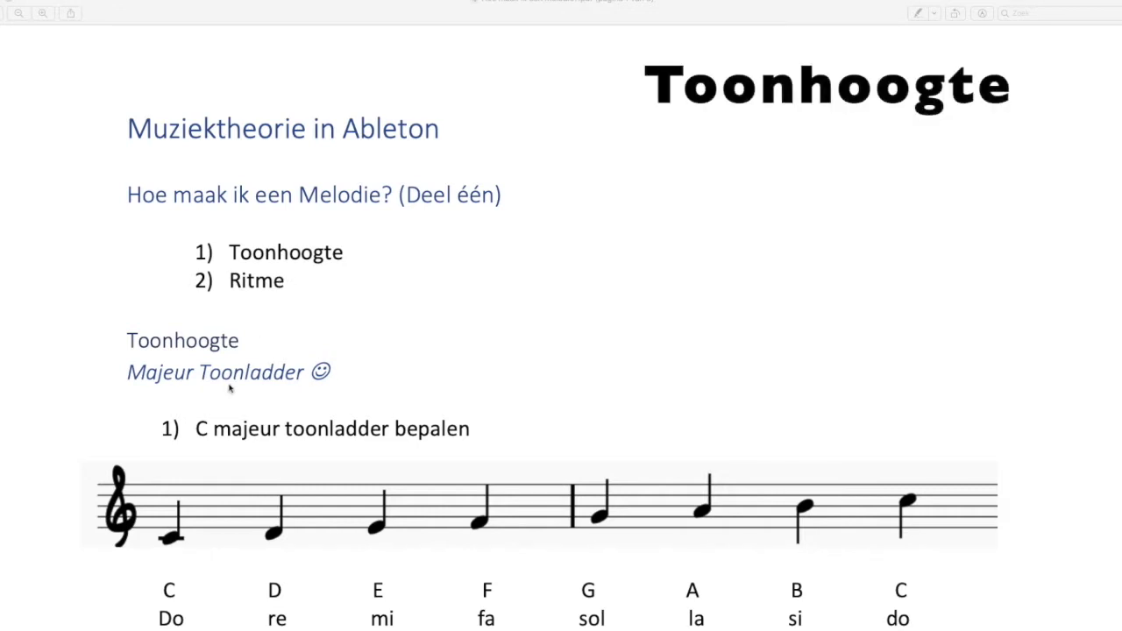
scroll(260, 372, down, 2)
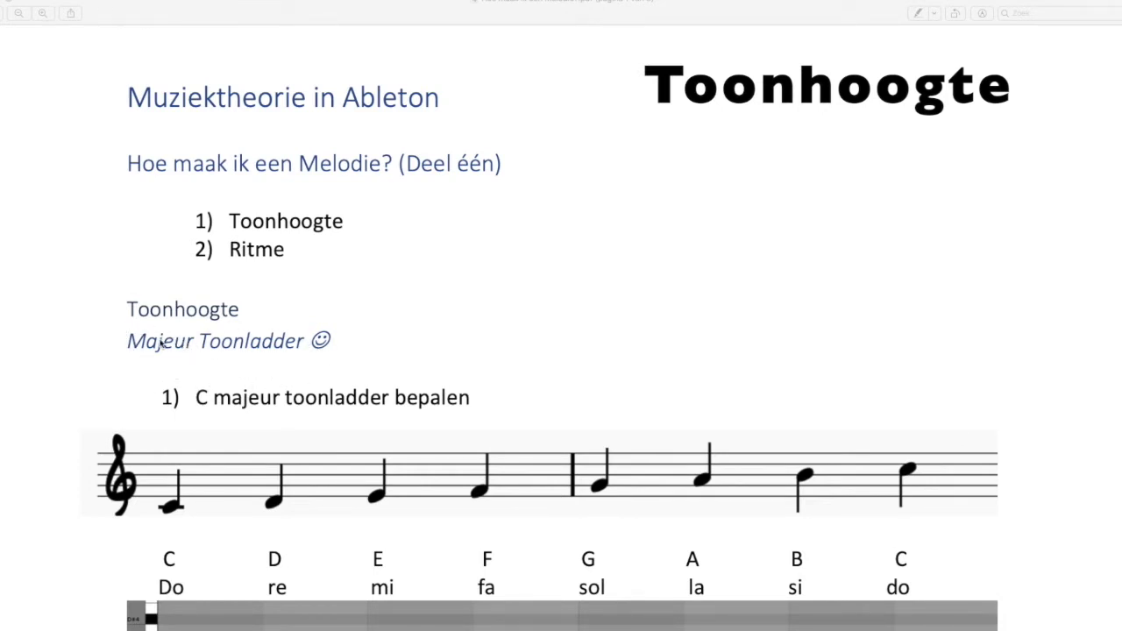
scroll(287, 395, down, 1)
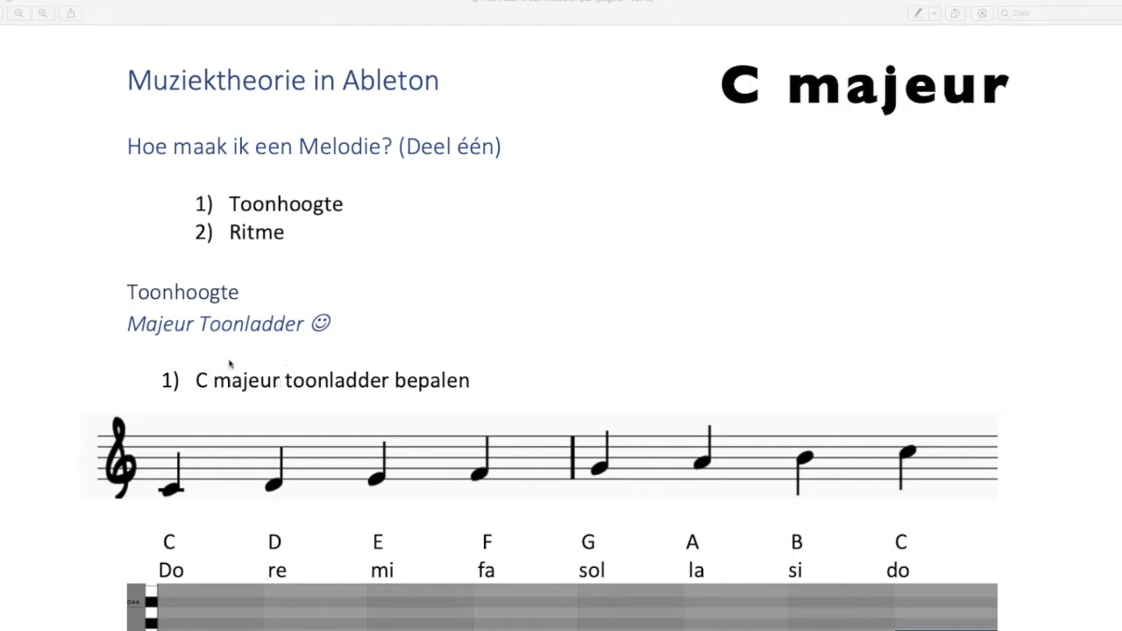
scroll(194, 366, down, 2)
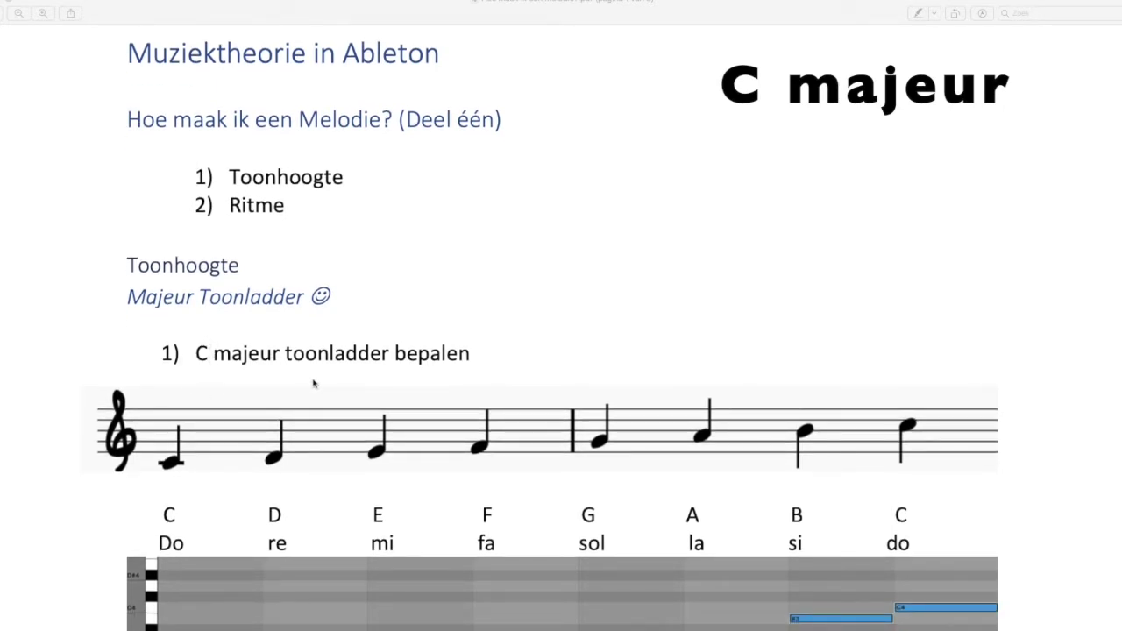
Switch to Ableton Live and enter a C major scale with one note per beat: C3, D3, E3, F3, G3, A3, B3, C4.
key(super+Tab)
key(super+Tab)
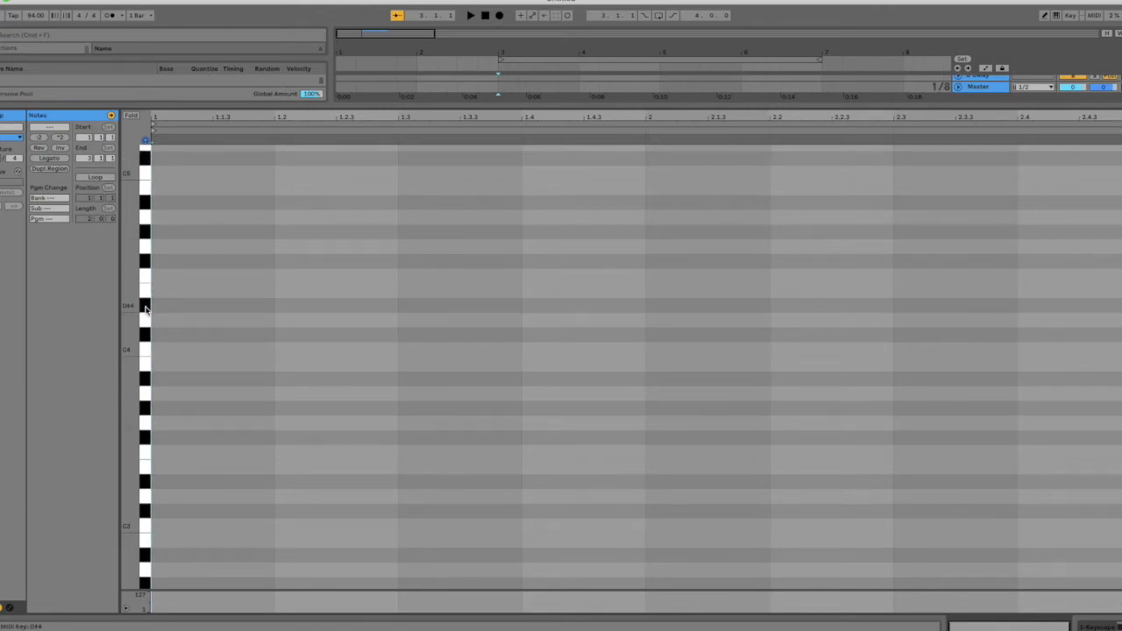
double_click(186, 526)
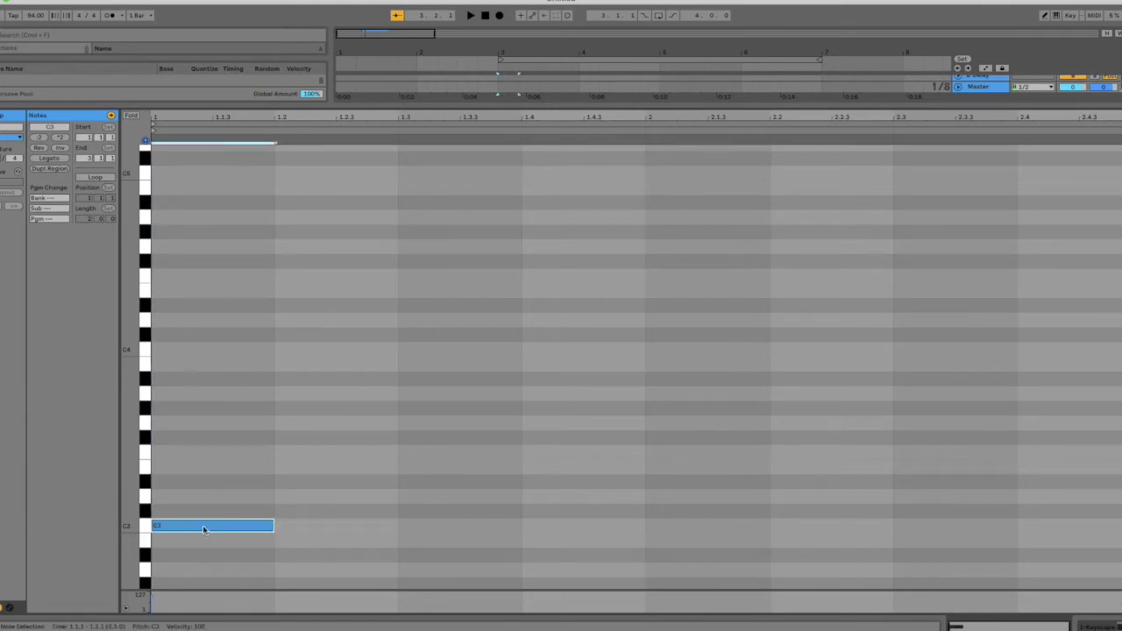
double_click(305, 497)
double_click(456, 466)
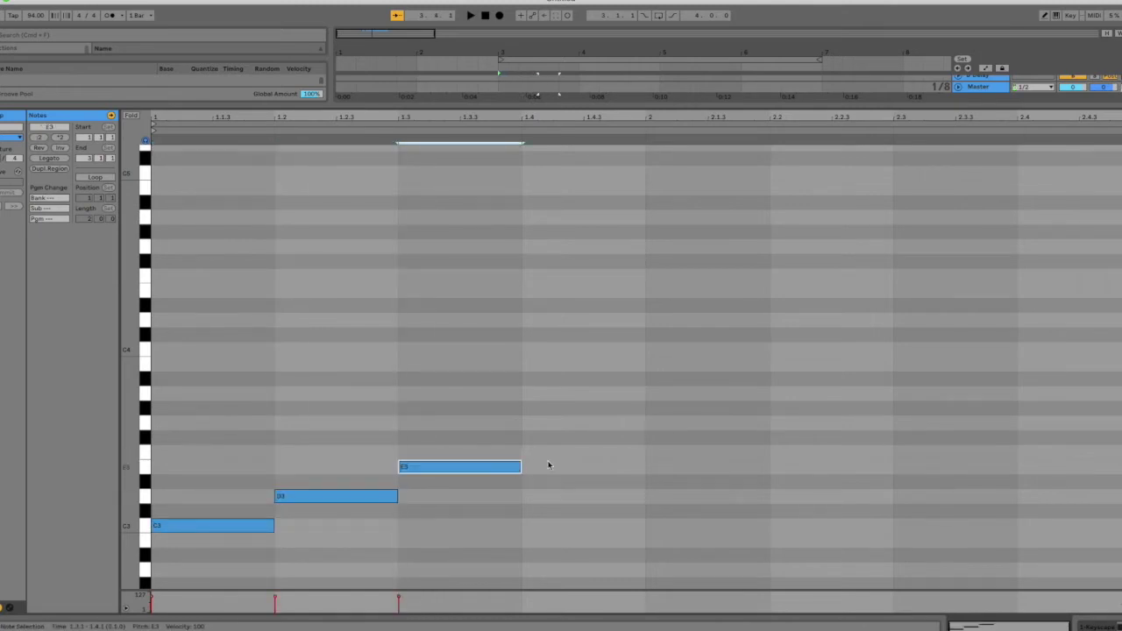
double_click(574, 452)
double_click(706, 423)
double_click(810, 393)
double_click(942, 364)
double_click(1059, 349)
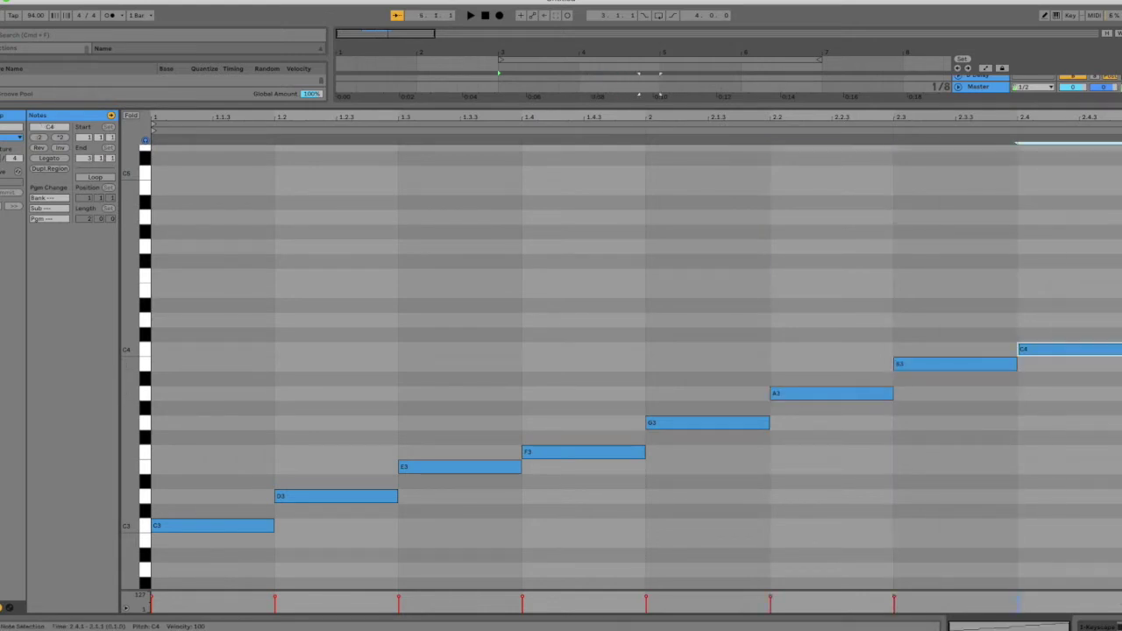
click(1000, 476)
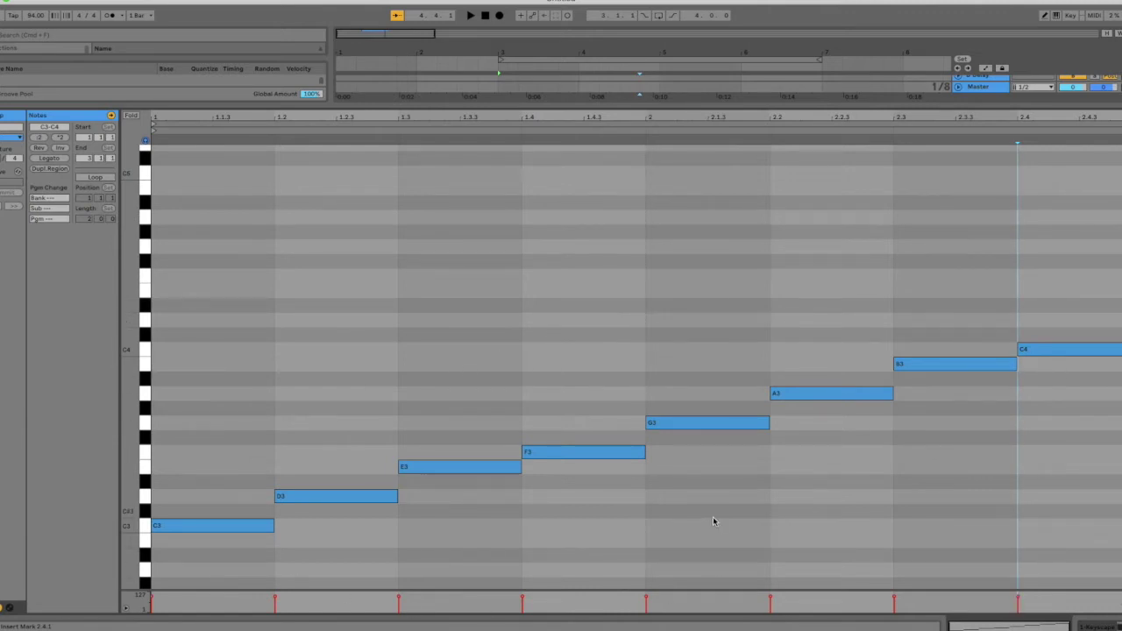
Switch to Preview and examine the C major scale illustration and the DNA structure of a major scale.
key(super+Tab)
key(super+Tab)
key(Tab)
scroll(385, 395, down, 8)
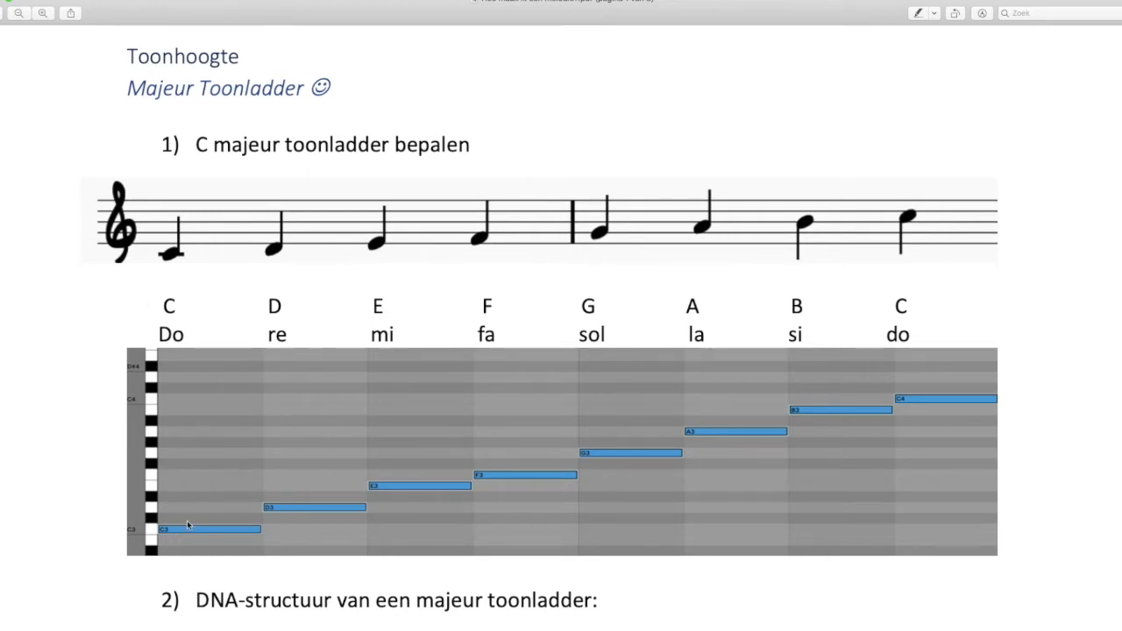
scroll(224, 491, down, 2)
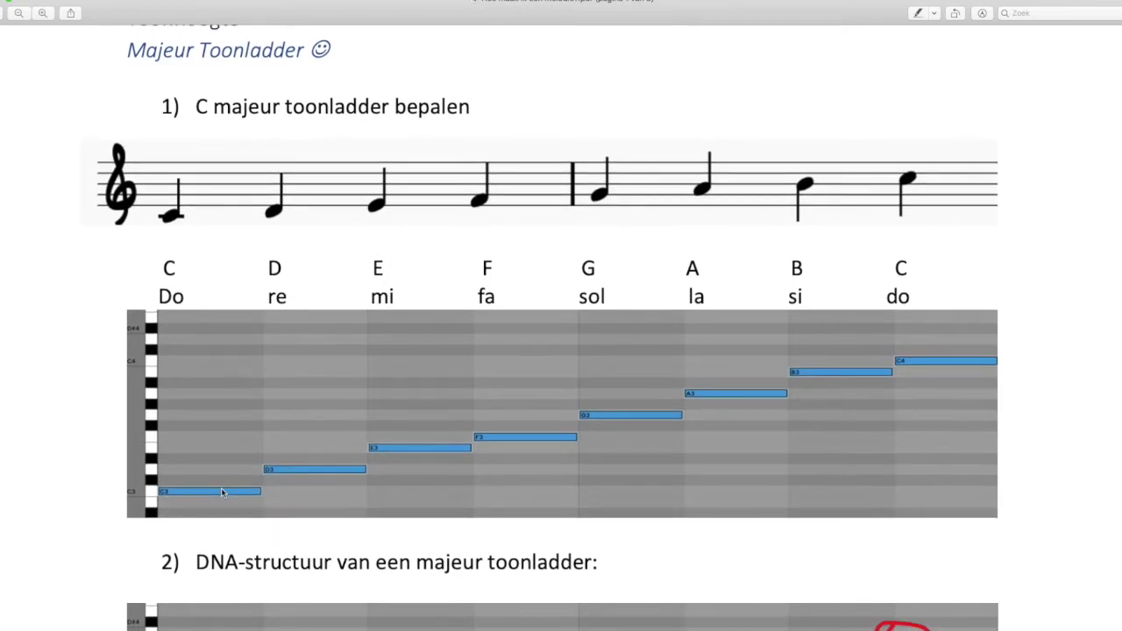
scroll(201, 489, down, 5)
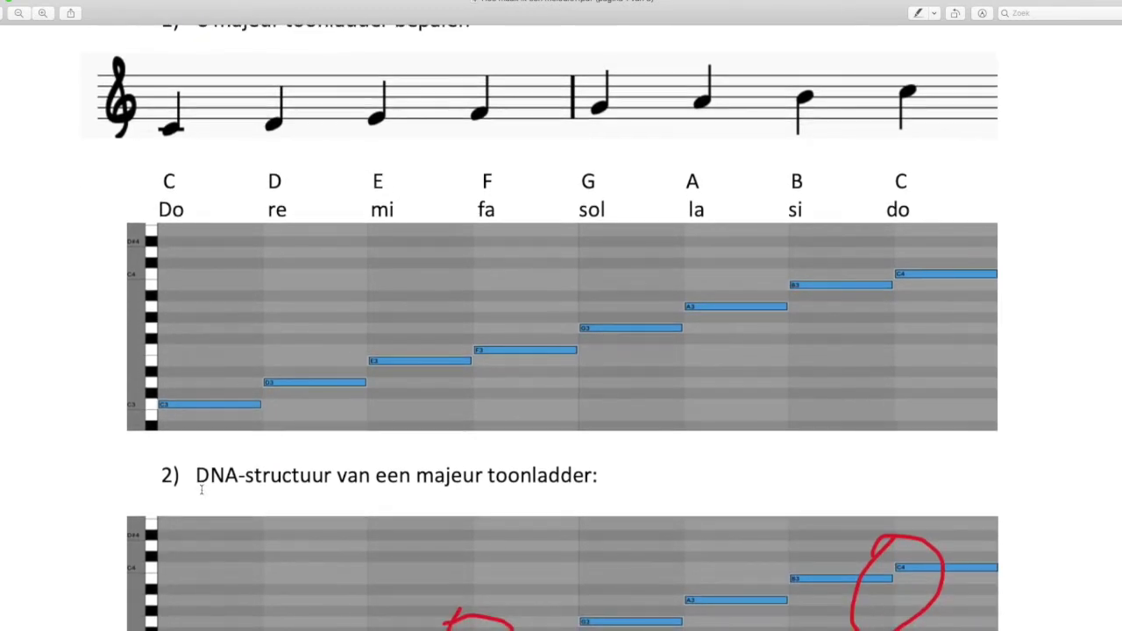
scroll(201, 489, down, 8)
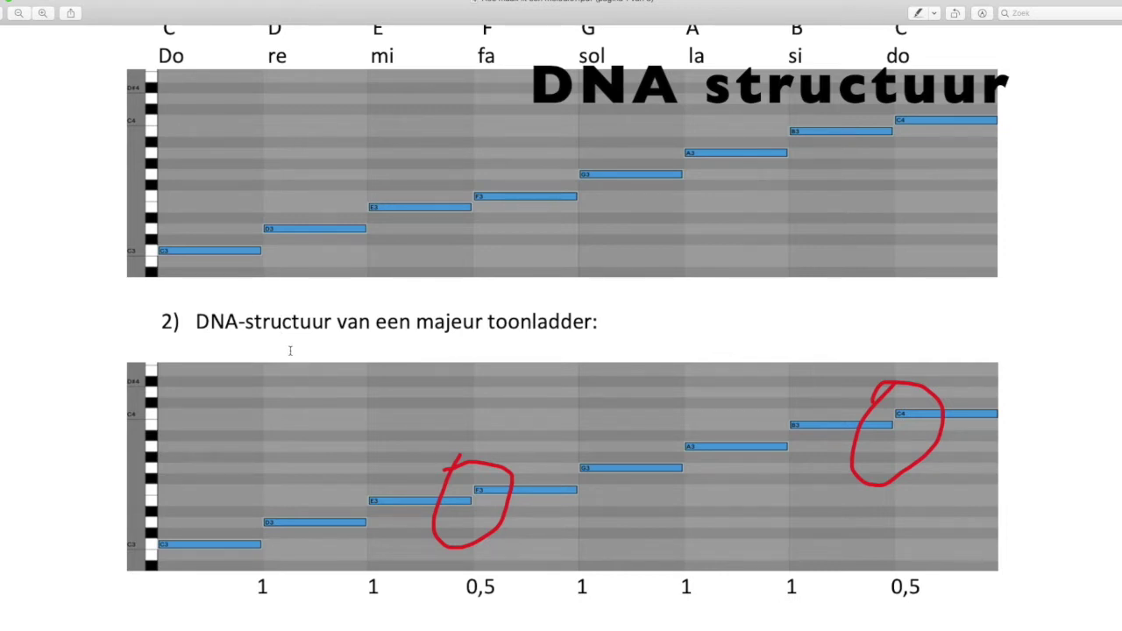
scroll(293, 543, down, 1)
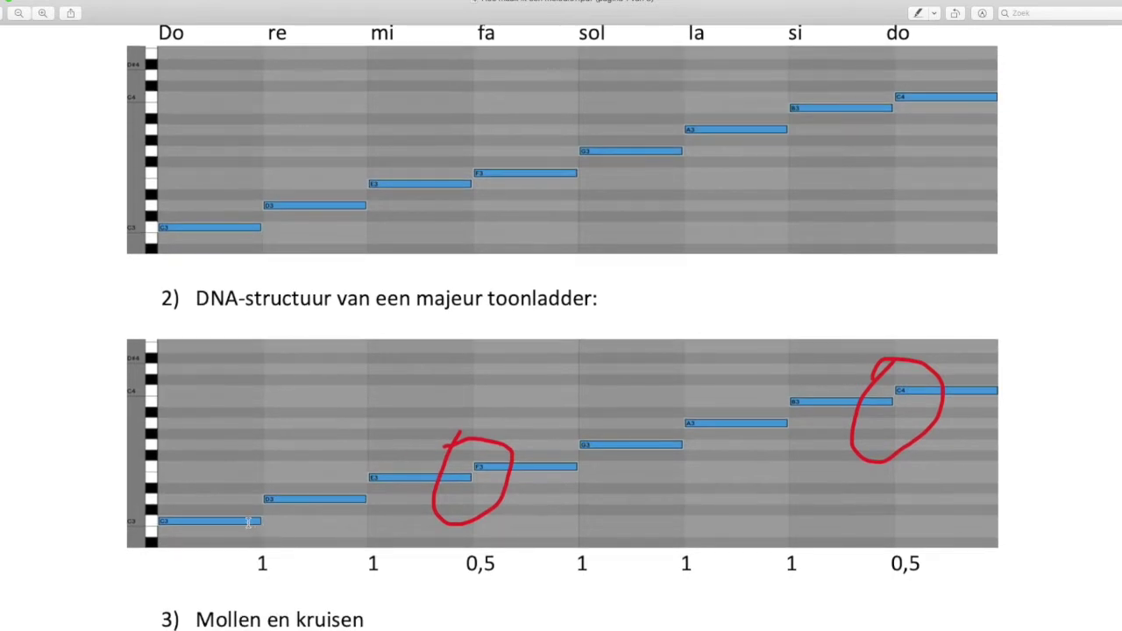
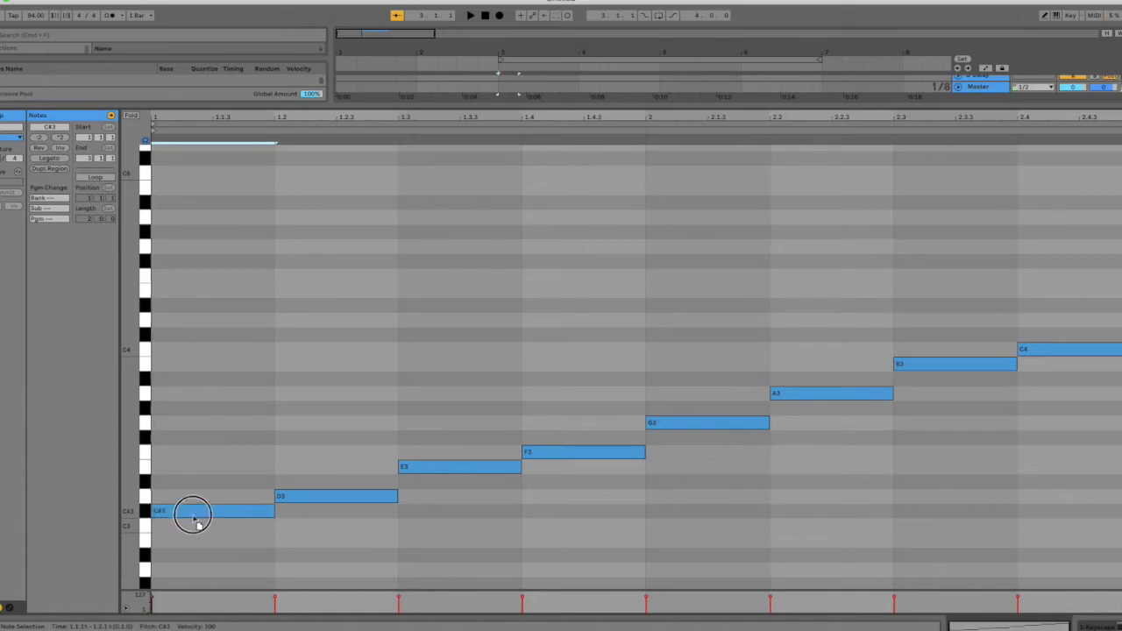
Check the F3 note in the piano roll and switch to Preview to read the Mollen en kruisen section.
mouse_move(577, 455)
mouse_down()
mouse_move(576, 441)
mouse_move(564, 443)
mouse_move(571, 453)
mouse_up()
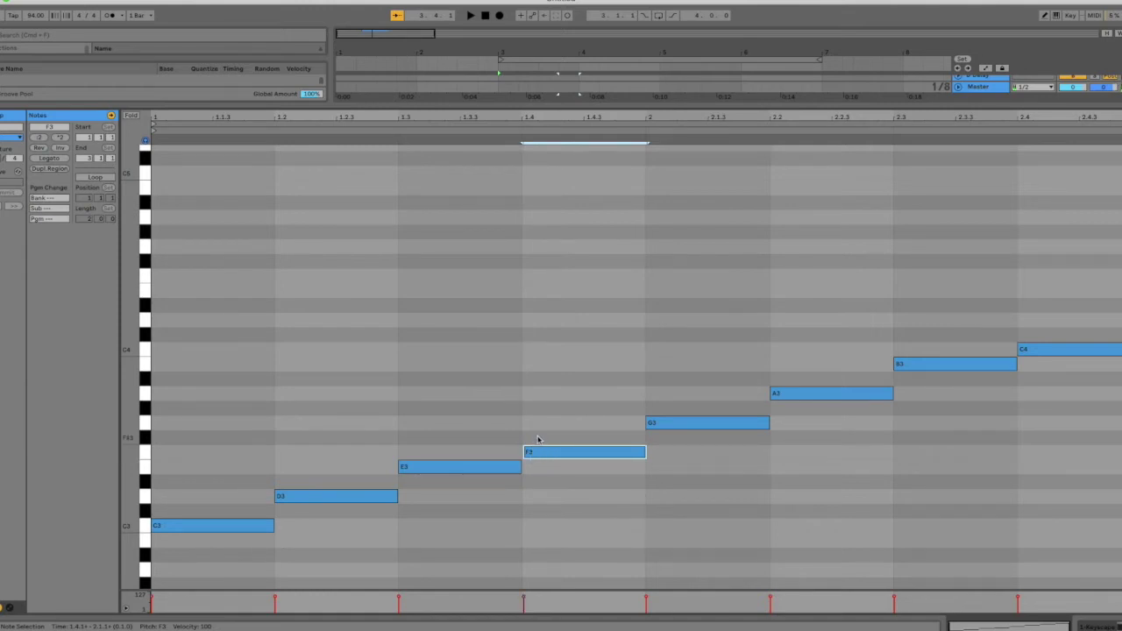
key(super+Tab)
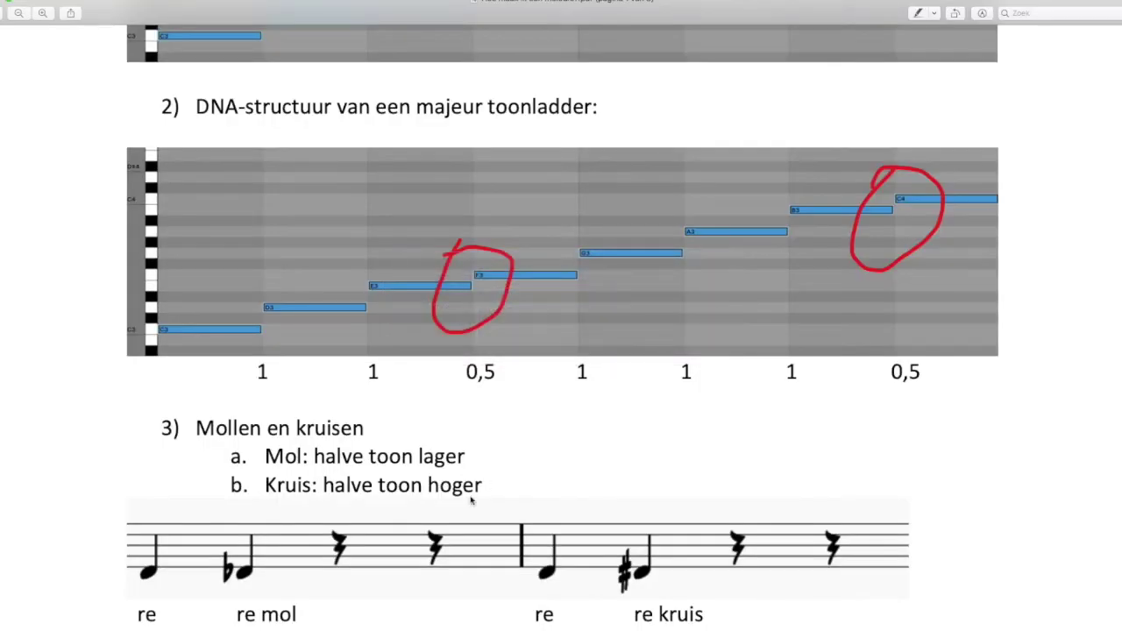
scroll(538, 500, down, 3)
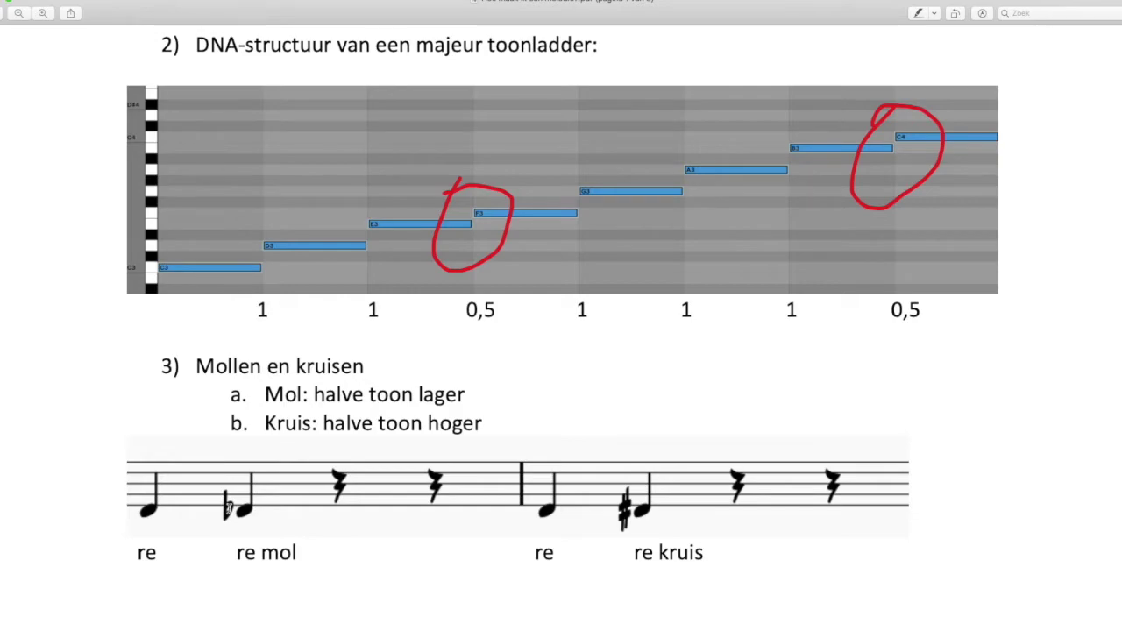
Switch to Ableton Live, lower the scale's second note a semitone to C#3 and return it to D3.
key(super+Tab)
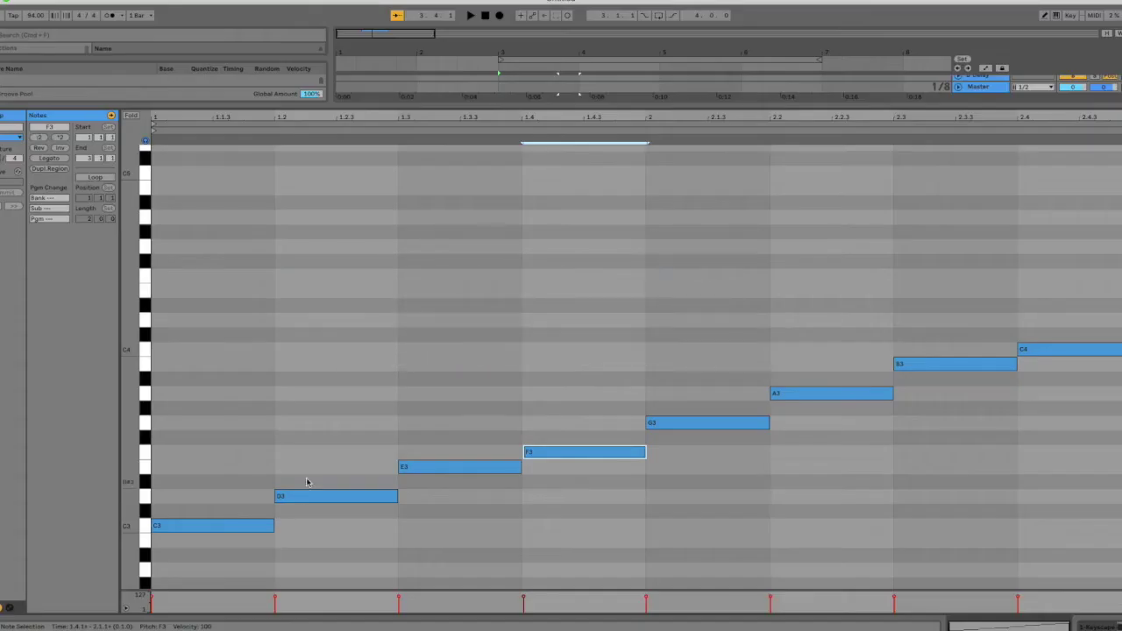
click(277, 495)
click(314, 502)
drag(314, 502, 305, 514)
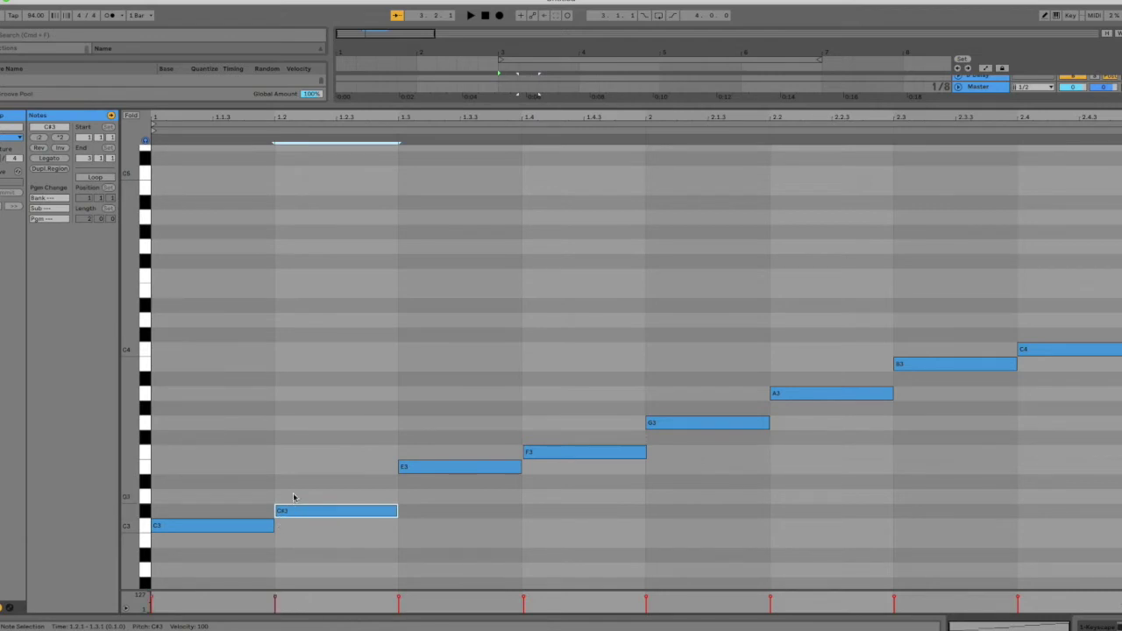
drag(295, 513, 299, 498)
Raise the first note to C#3 and lower the second to C#3 for comparison, and restore them to C3 and D3.
click(171, 527)
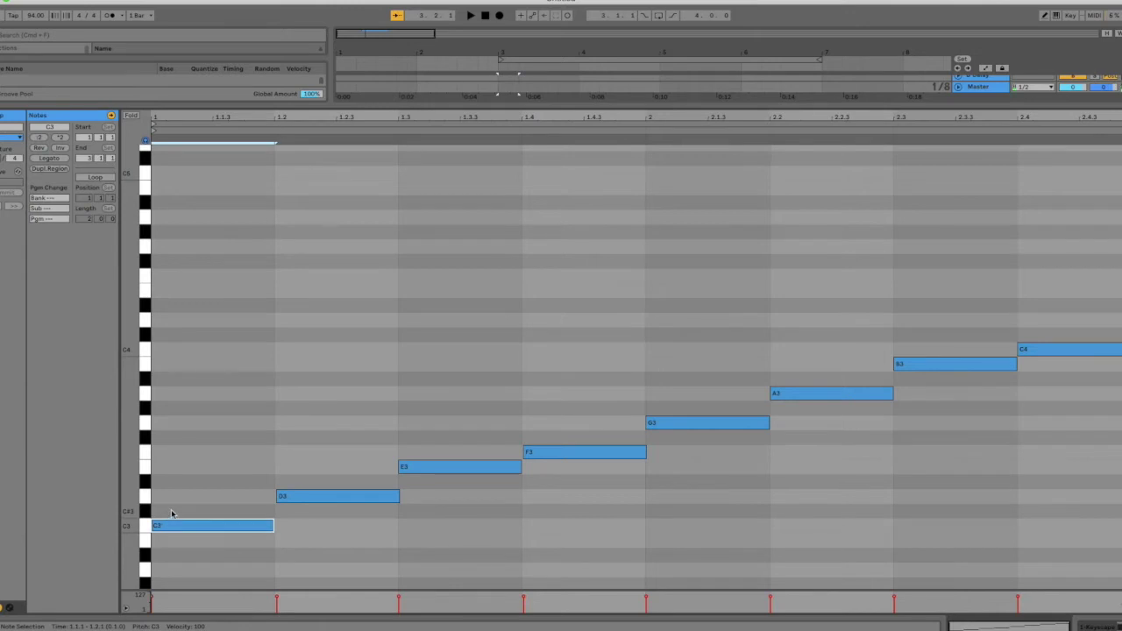
drag(176, 527, 167, 516)
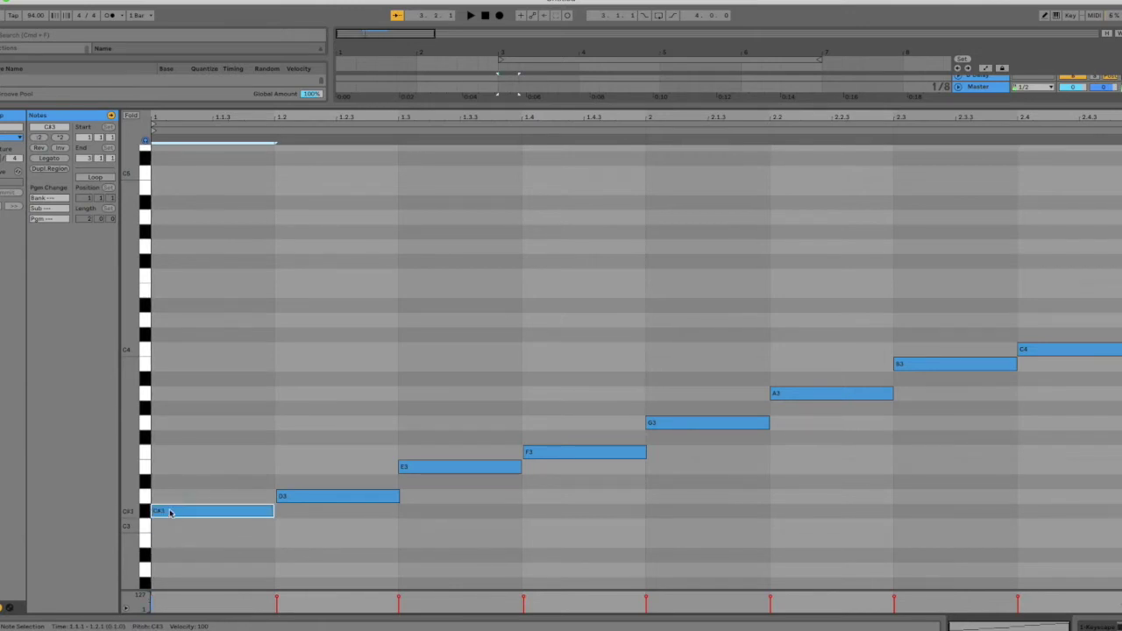
click(323, 501)
drag(323, 505, 321, 511)
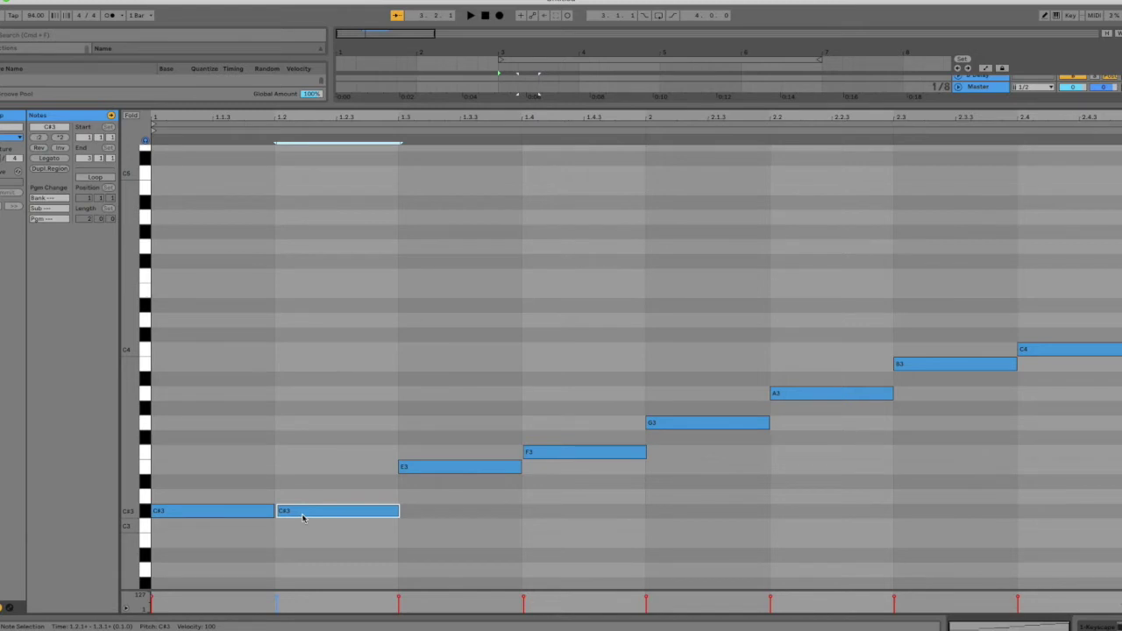
drag(304, 516, 300, 507)
drag(230, 511, 235, 526)
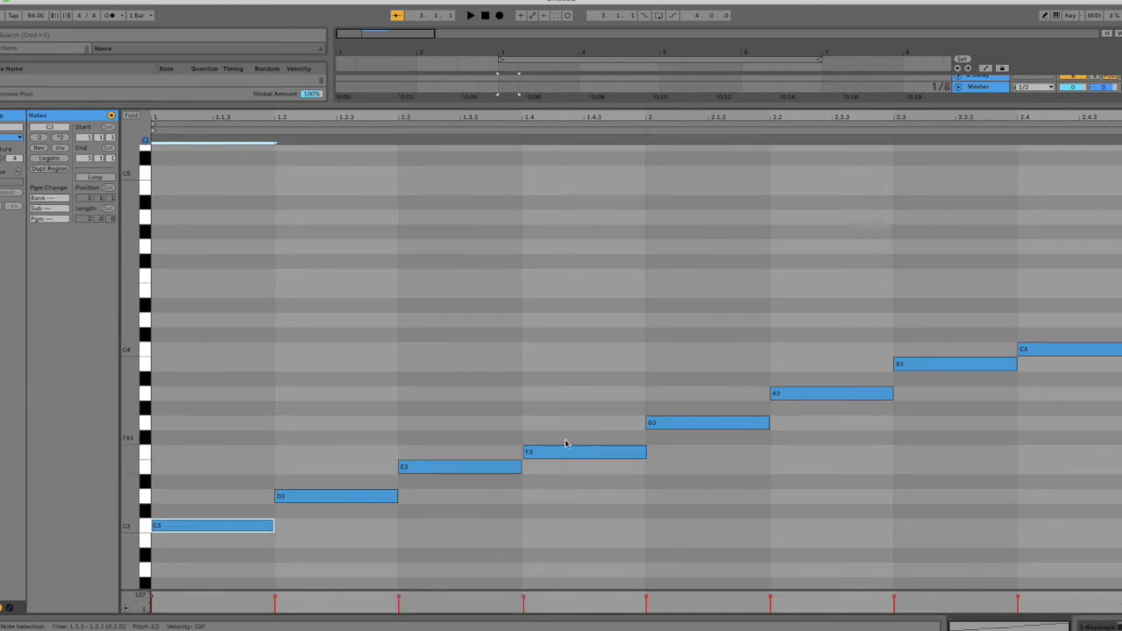
Switch to Preview and read section 4, Andere toonladder bepalen, with its Vertrekken met Ableton illustration.
key(super+Tab)
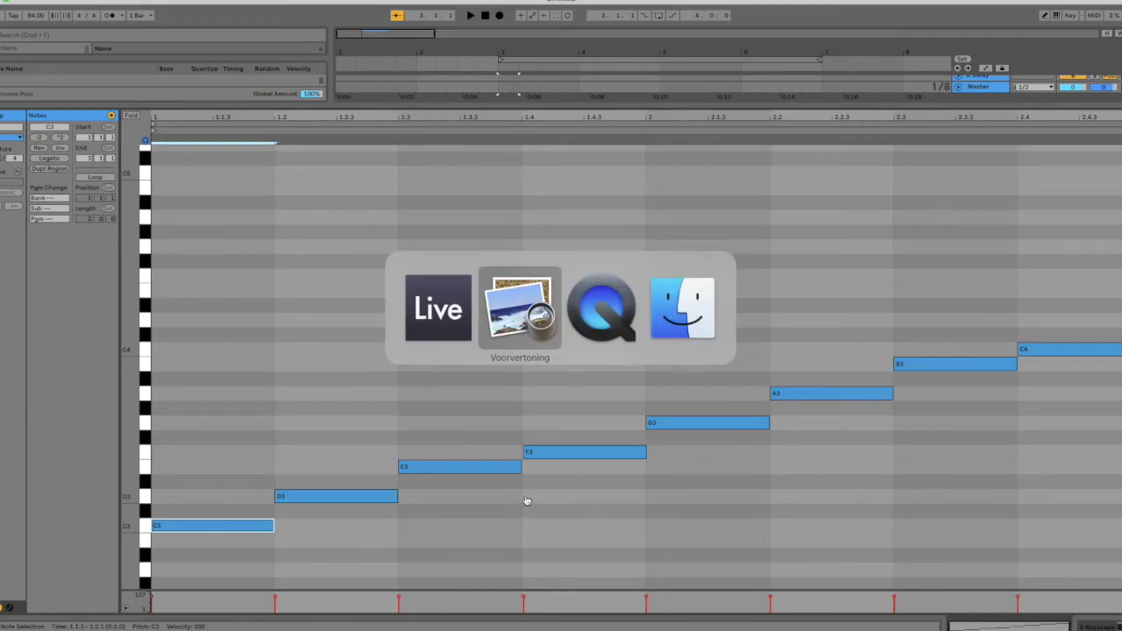
scroll(514, 481, down, 3)
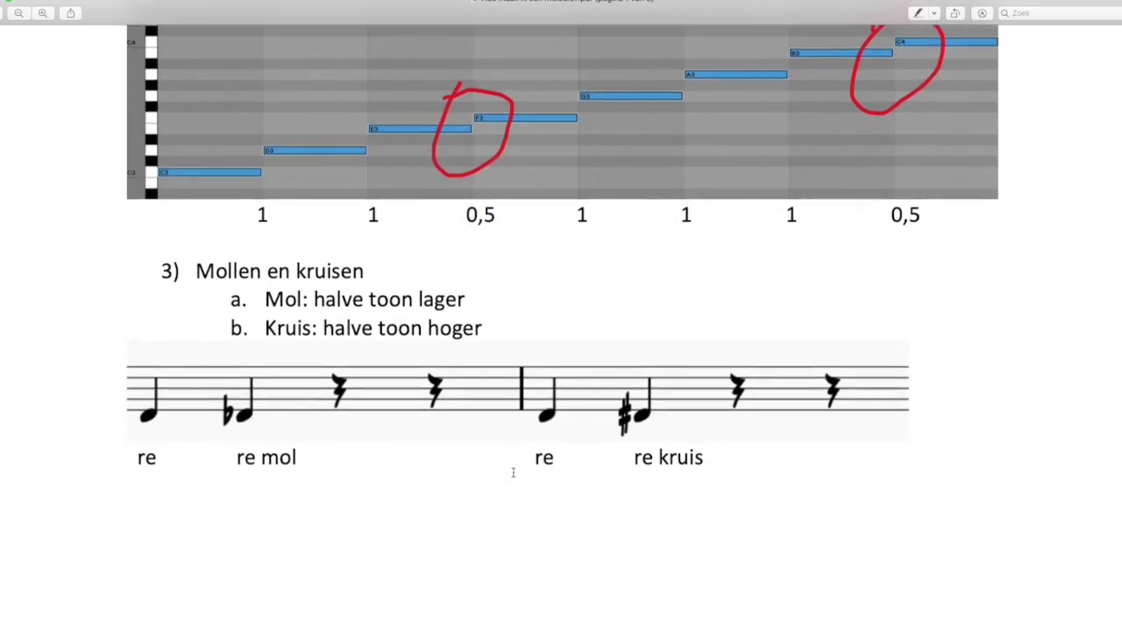
scroll(513, 474, down, 10)
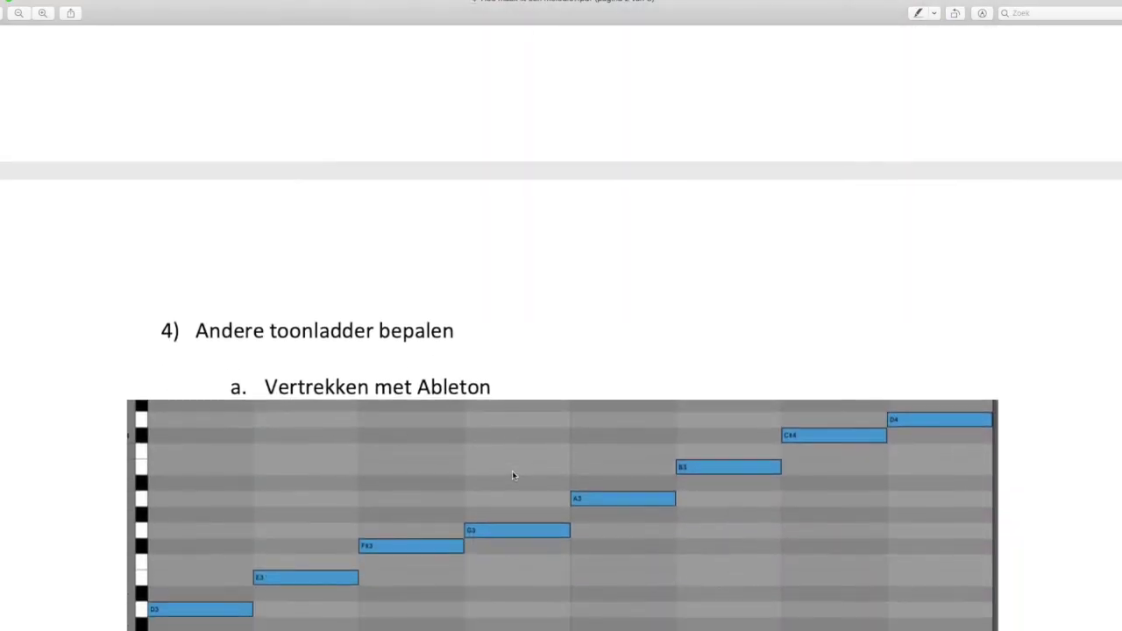
scroll(513, 473, down, 2)
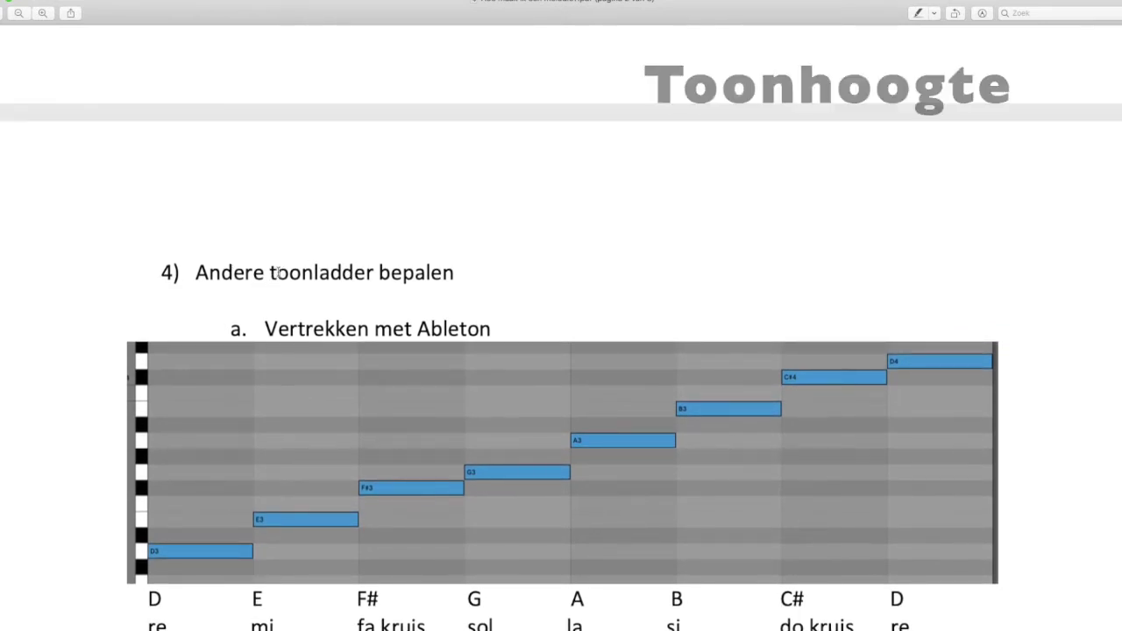
Switch to Ableton Live, try the scale's second note on A3 and third on D3, and restore them to D3 and E3.
key(super+Tab)
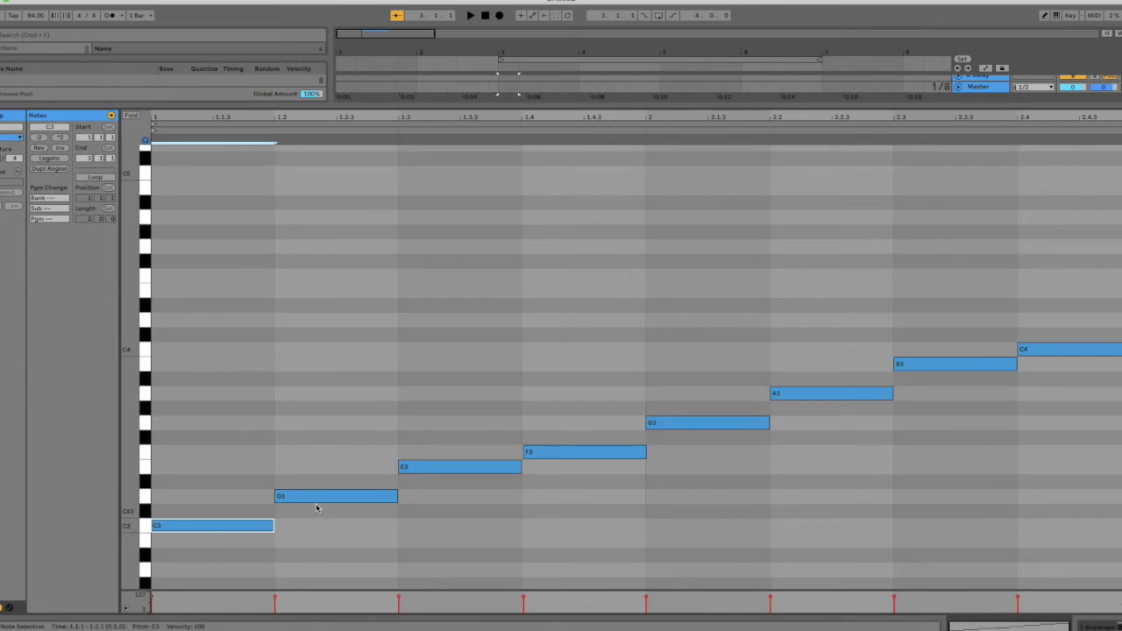
drag(321, 497, 314, 399)
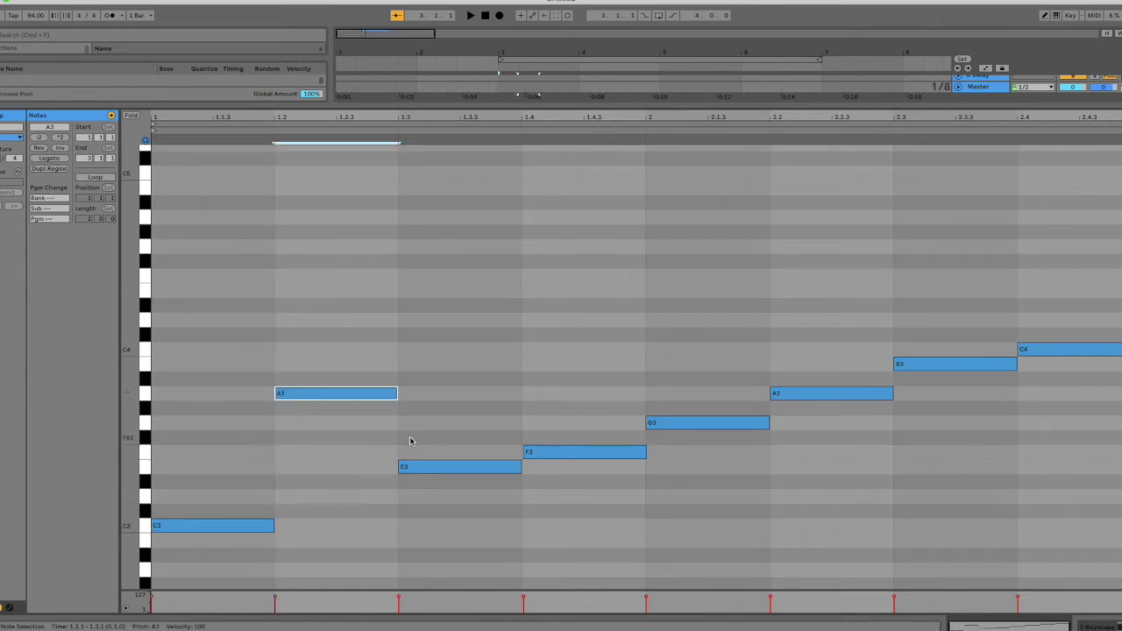
drag(434, 469, 410, 491)
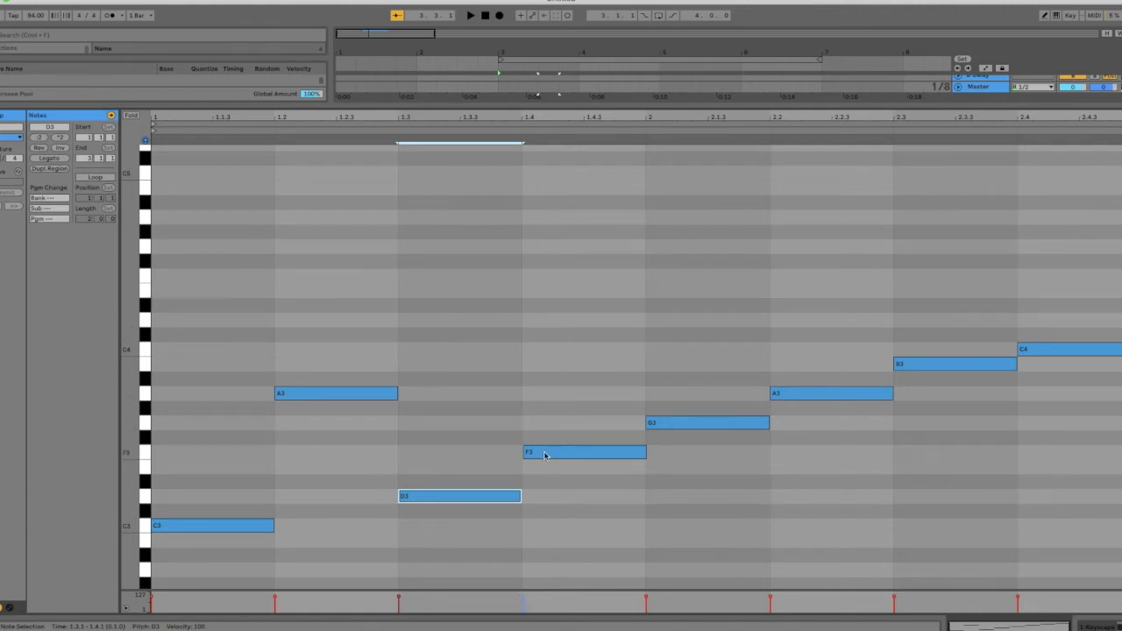
drag(325, 393, 328, 497)
drag(454, 497, 453, 474)
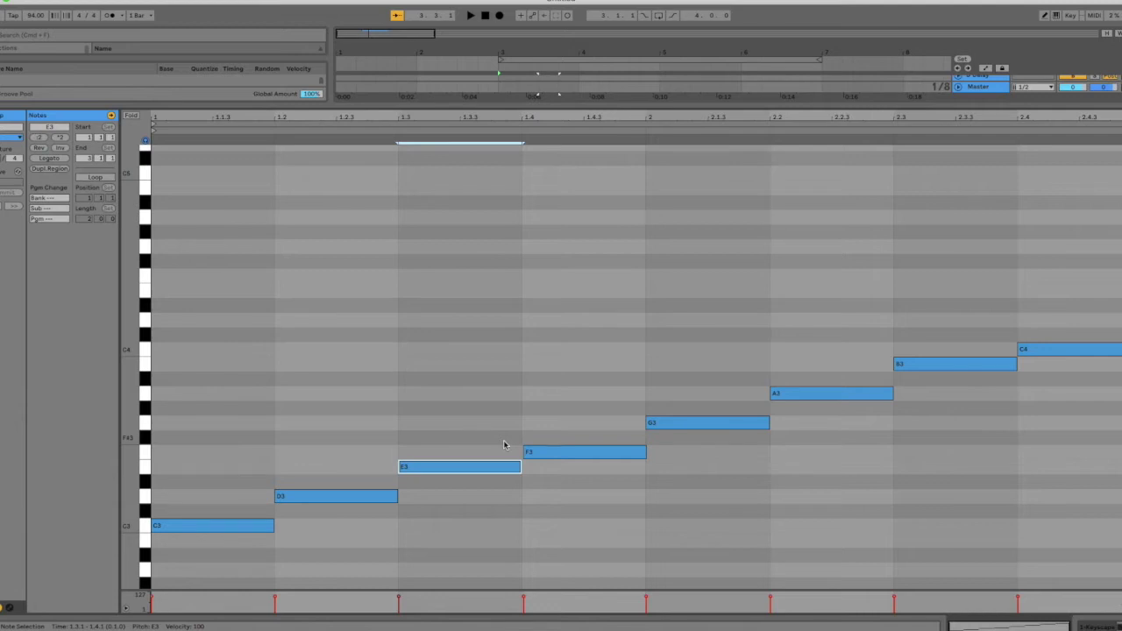
Select all eight notes of the scale and transpose them up in semitones so the scale starts on D#3.
click(346, 560)
click(218, 549)
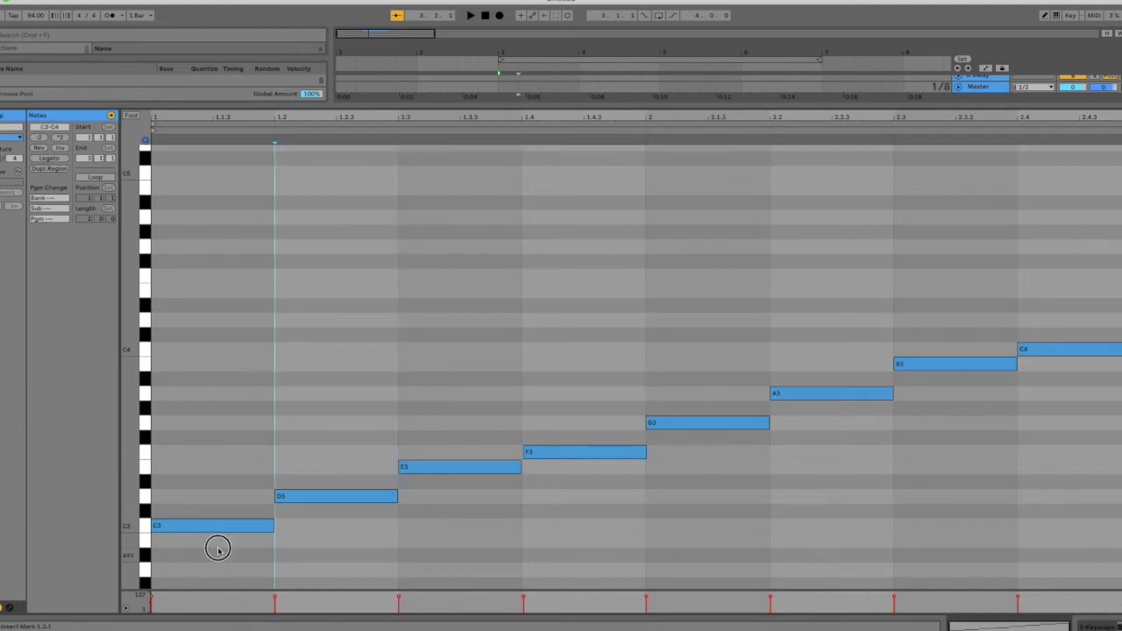
drag(217, 549, 1052, 316)
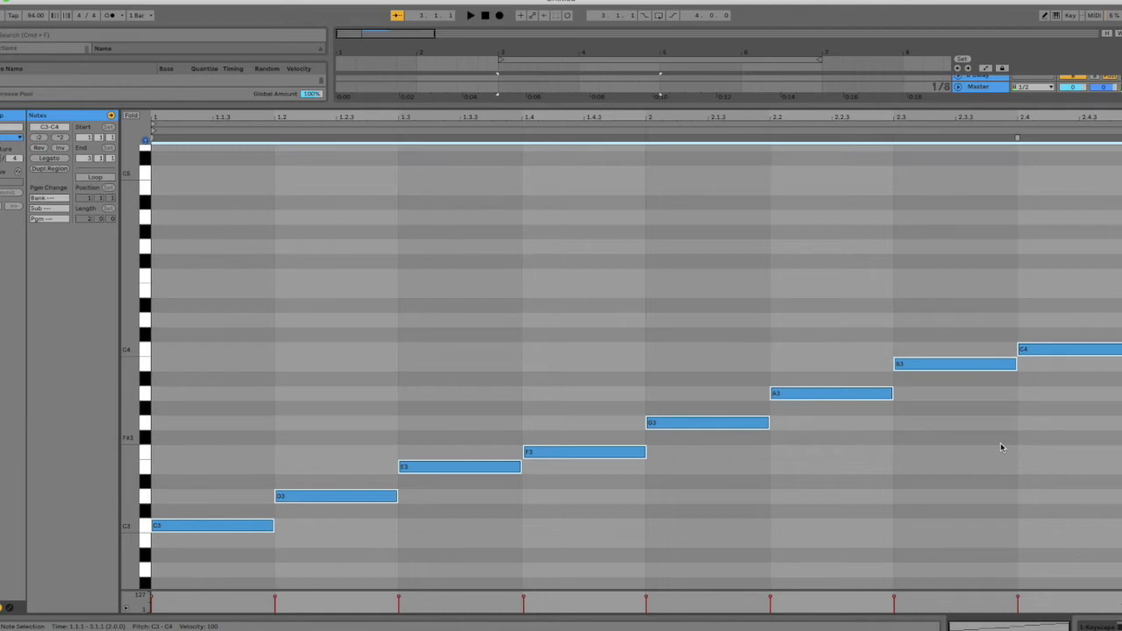
key(Up)
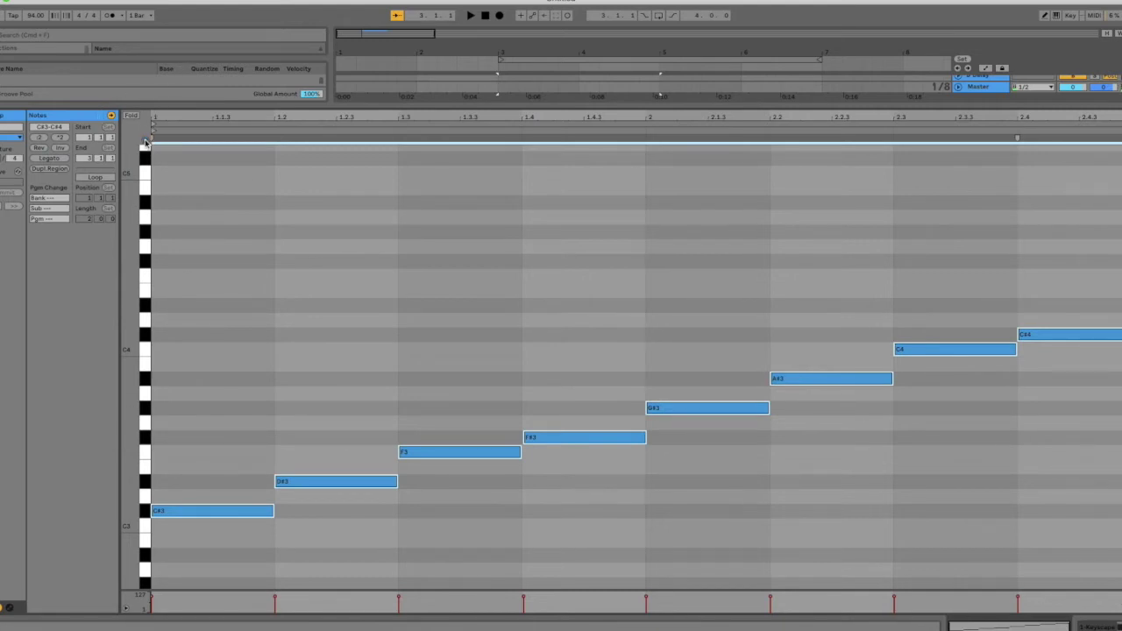
key(Up)
key(Up)
key(Up)
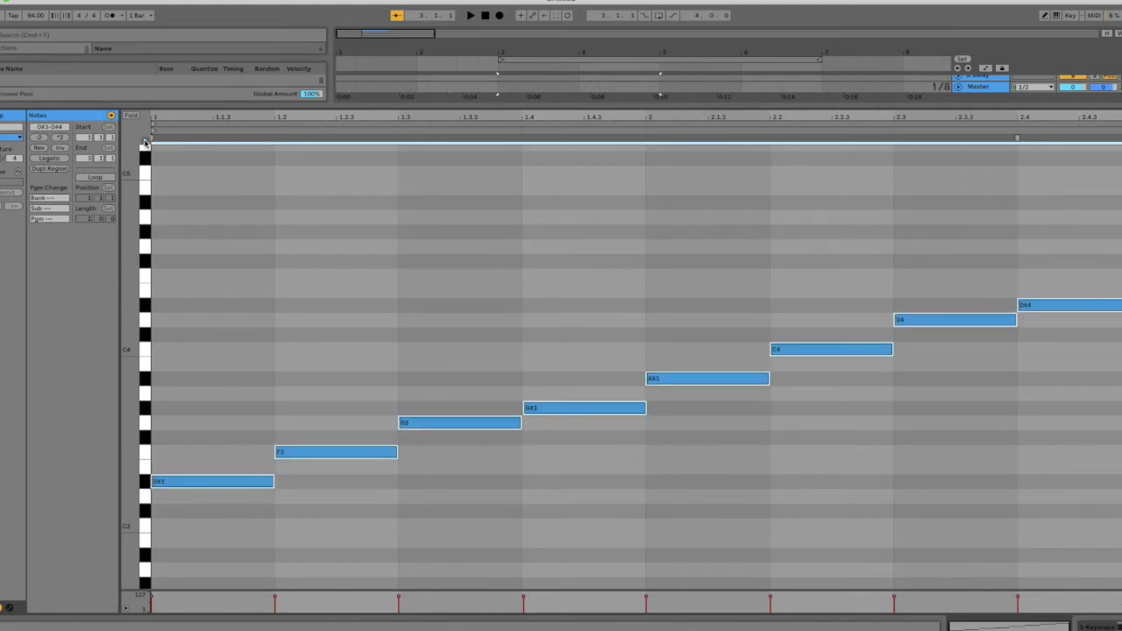
Transpose the whole selected scale down in semitones until its first note is A#2.
key(Down)
key(Down)
key(Down)
key(Down)
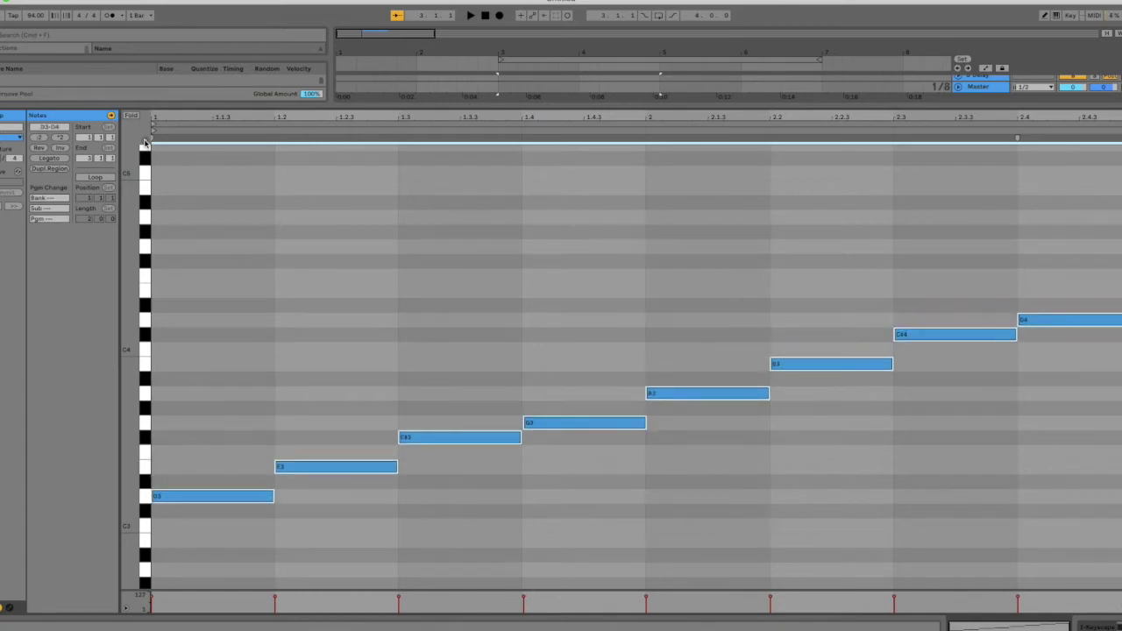
key(Down)
key(Down)
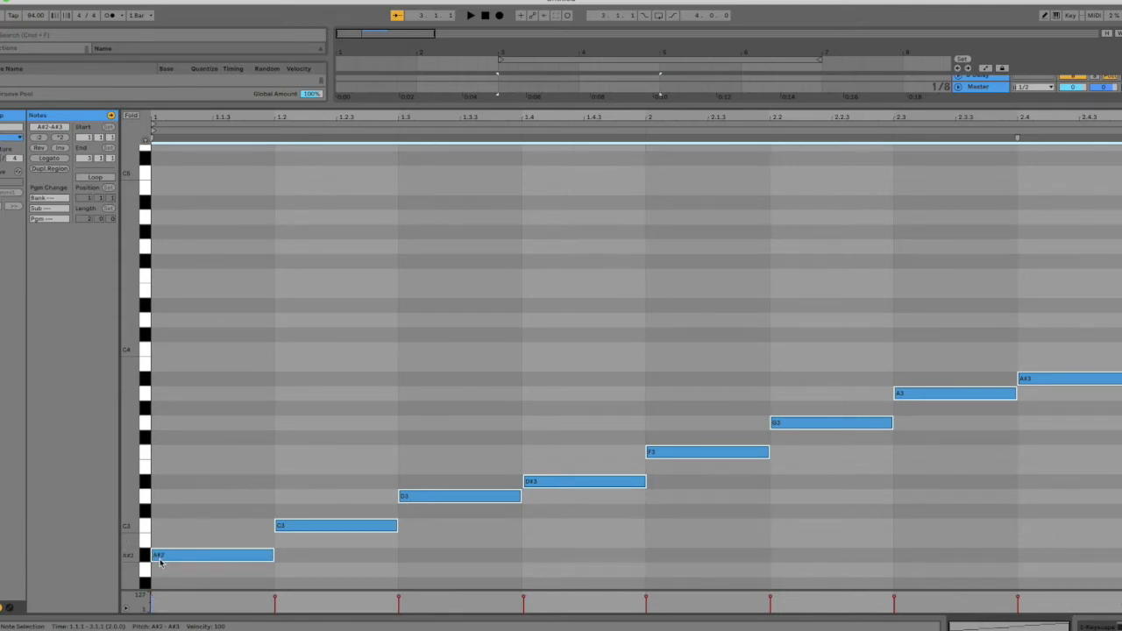
Deselect the notes and play the A#2 scale from the start of the clip, stopping playback after the last note.
click(187, 534)
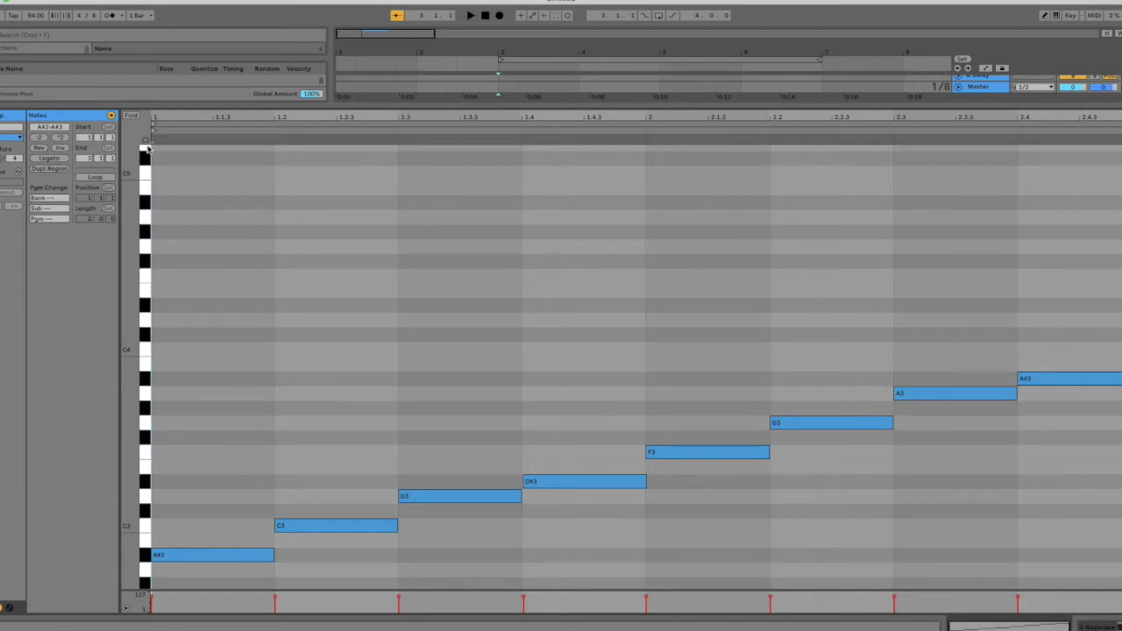
key(space)
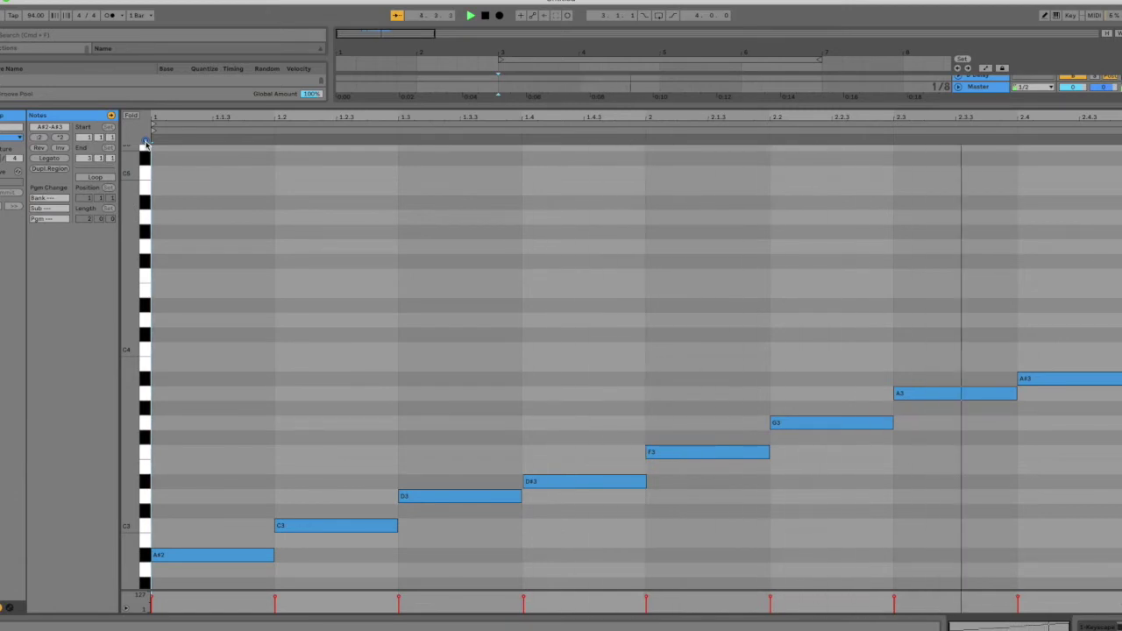
key(space)
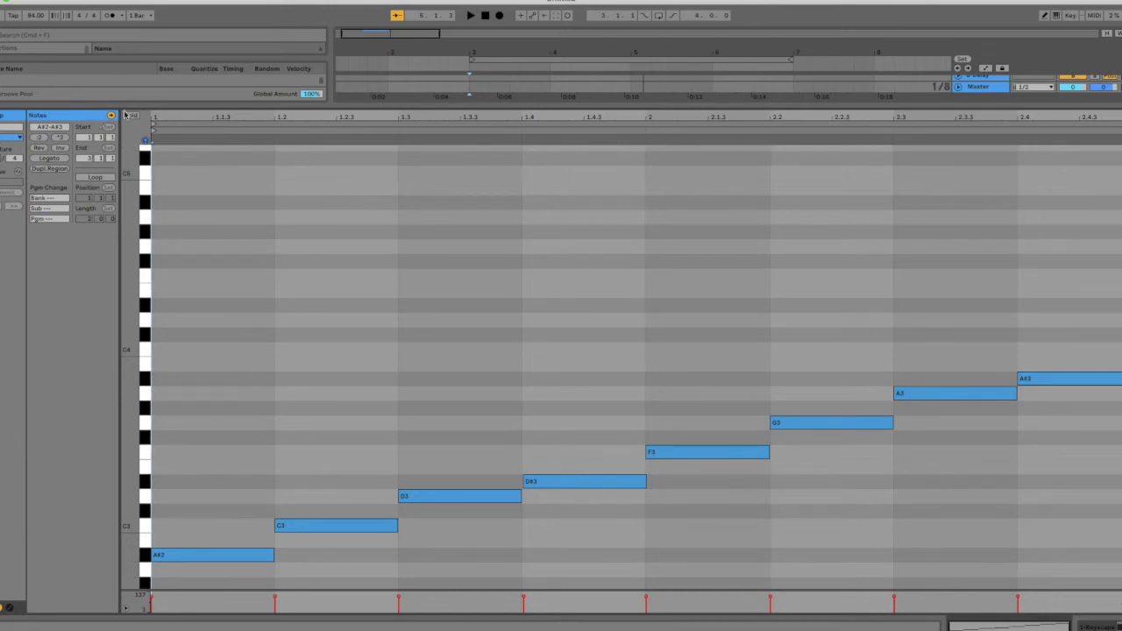
Select all the notes and move the whole scale up so it starts on C3.
click(233, 553)
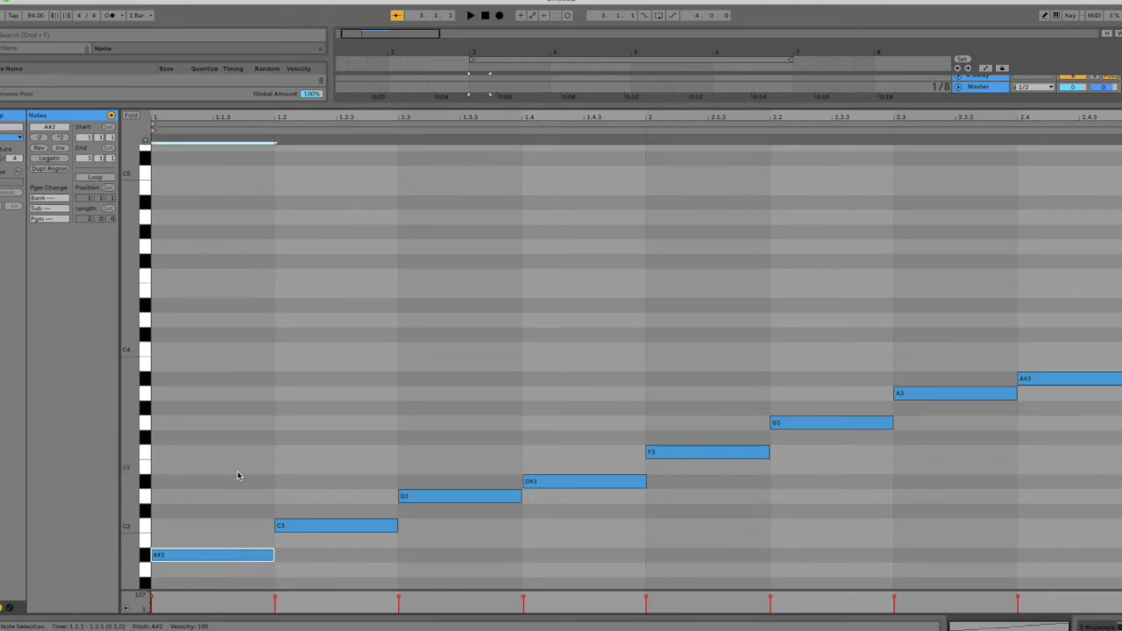
key(super+a)
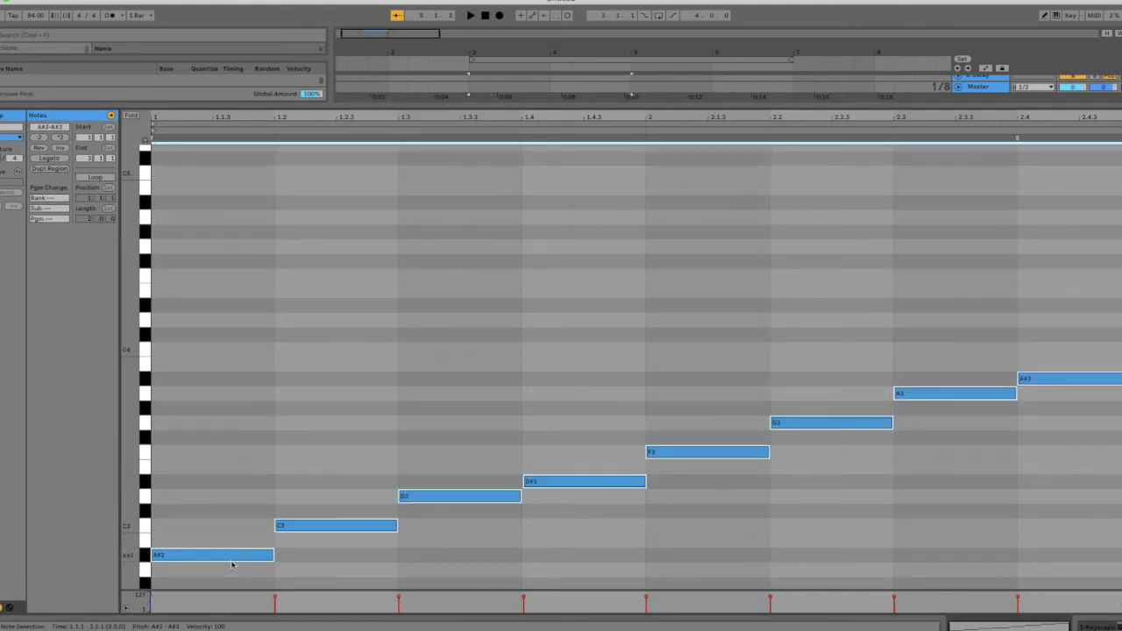
click(223, 557)
drag(224, 556, 222, 528)
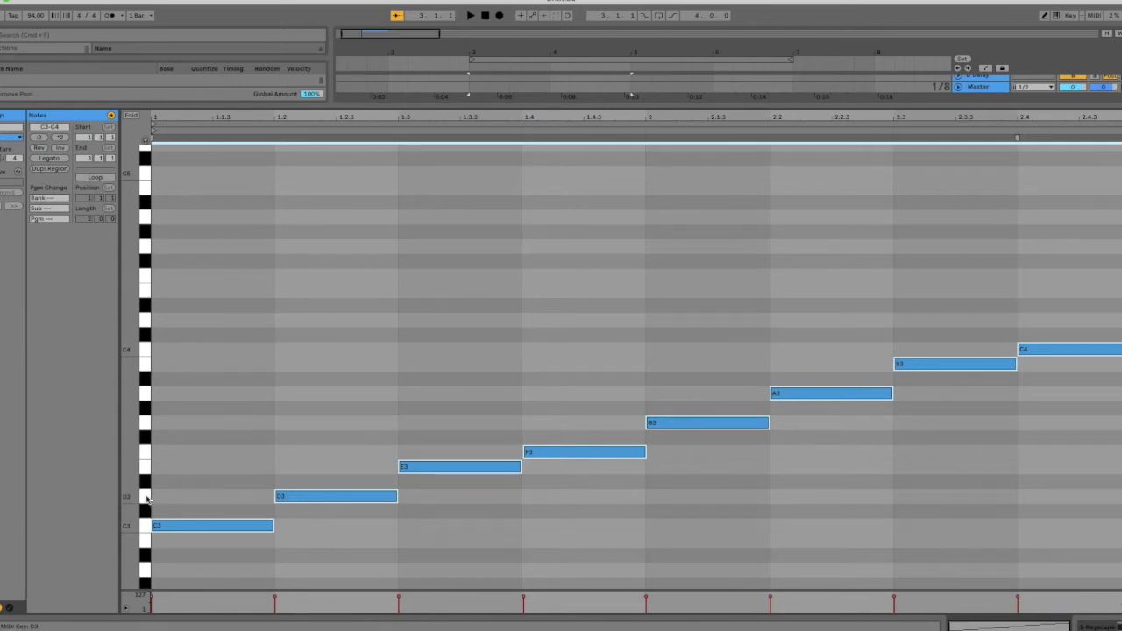
Move the whole selected scale up a whole step so it starts on D3, and deselect the notes.
click(200, 528)
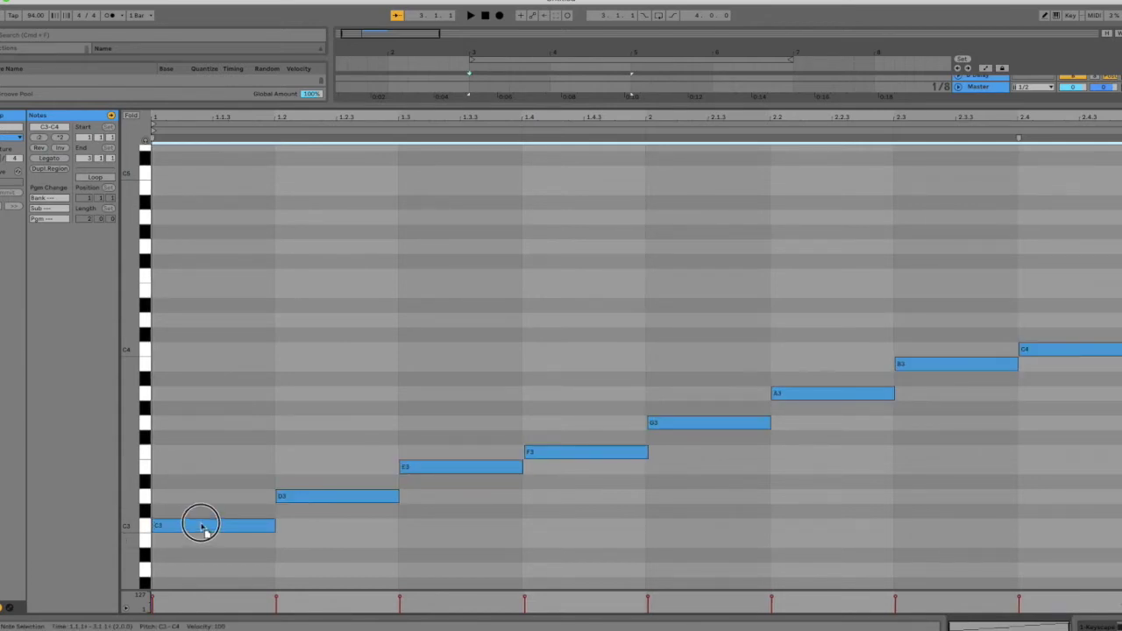
drag(210, 530, 208, 496)
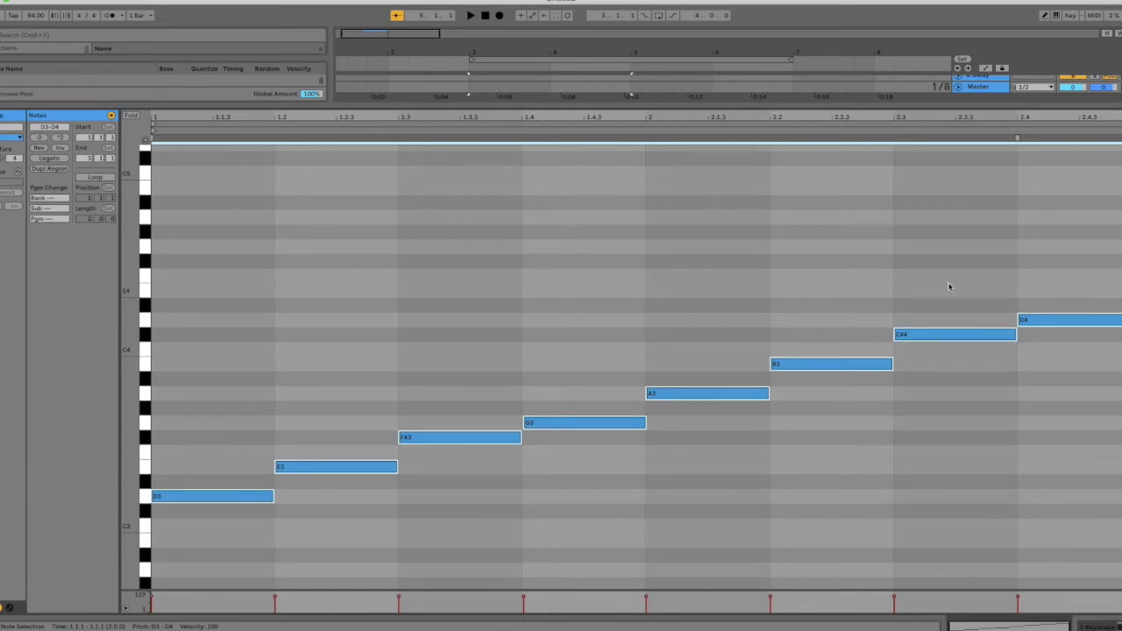
click(278, 524)
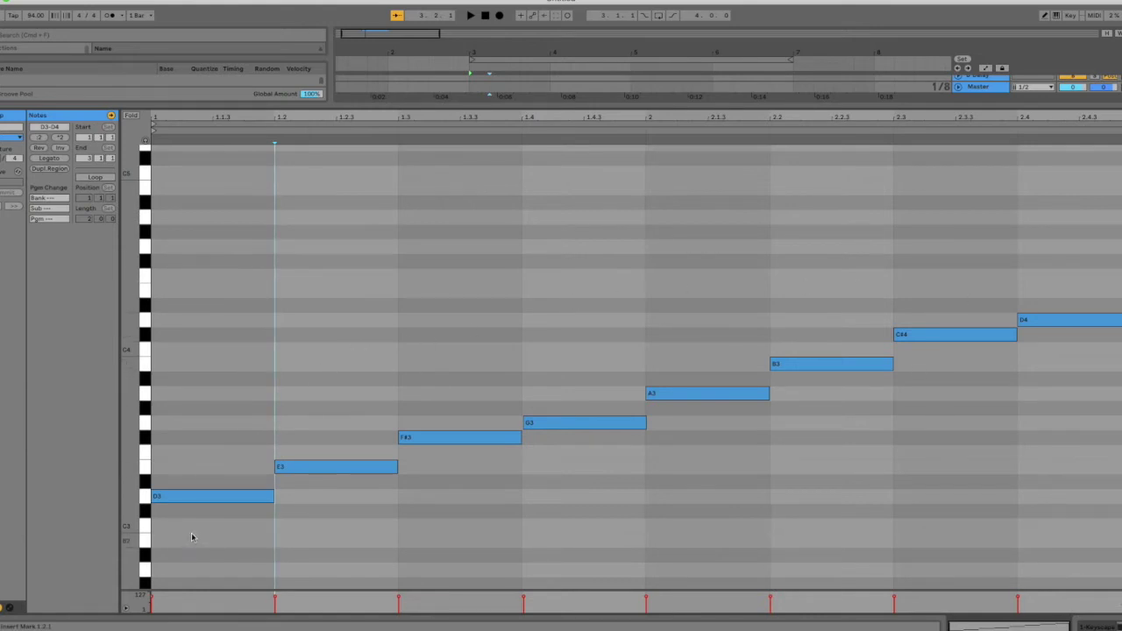
Switch to Preview and examine the D major scale's note names, staff notation and whole and half steps.
key(super+Tab)
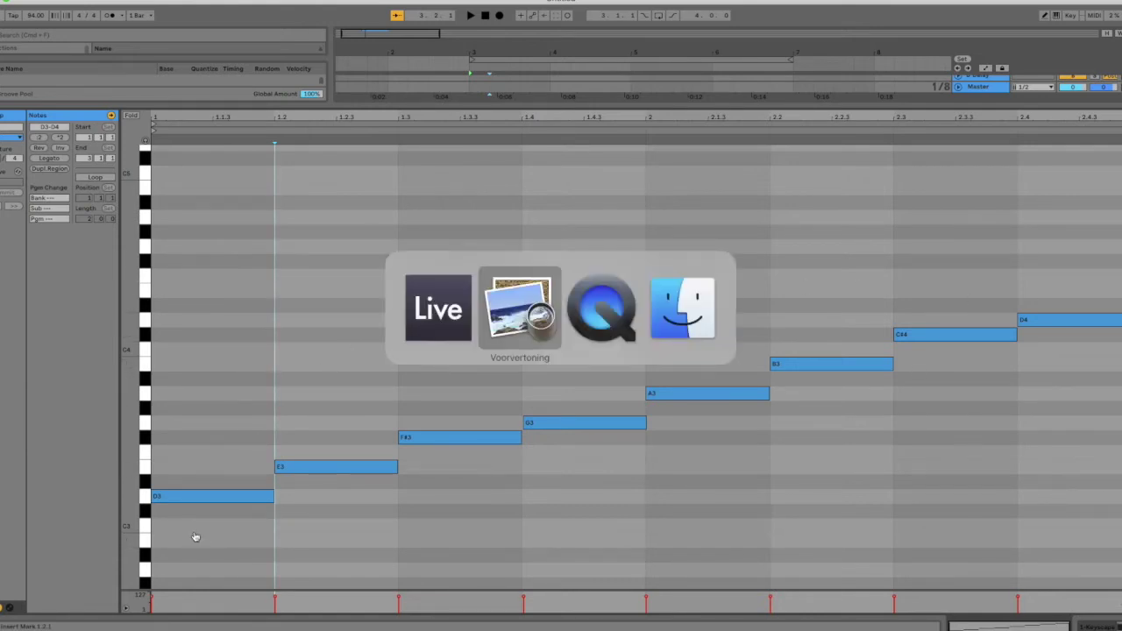
scroll(330, 421, down, 1)
scroll(331, 427, down, 1)
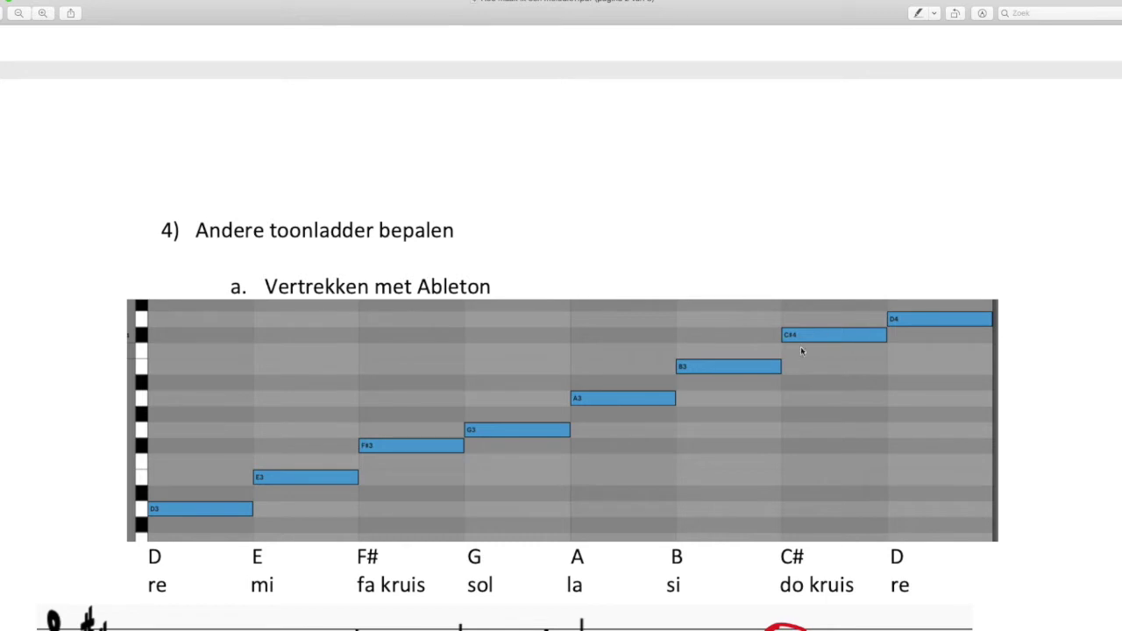
scroll(799, 517, down, 3)
scroll(798, 517, down, 1)
mouse_move(32, 539)
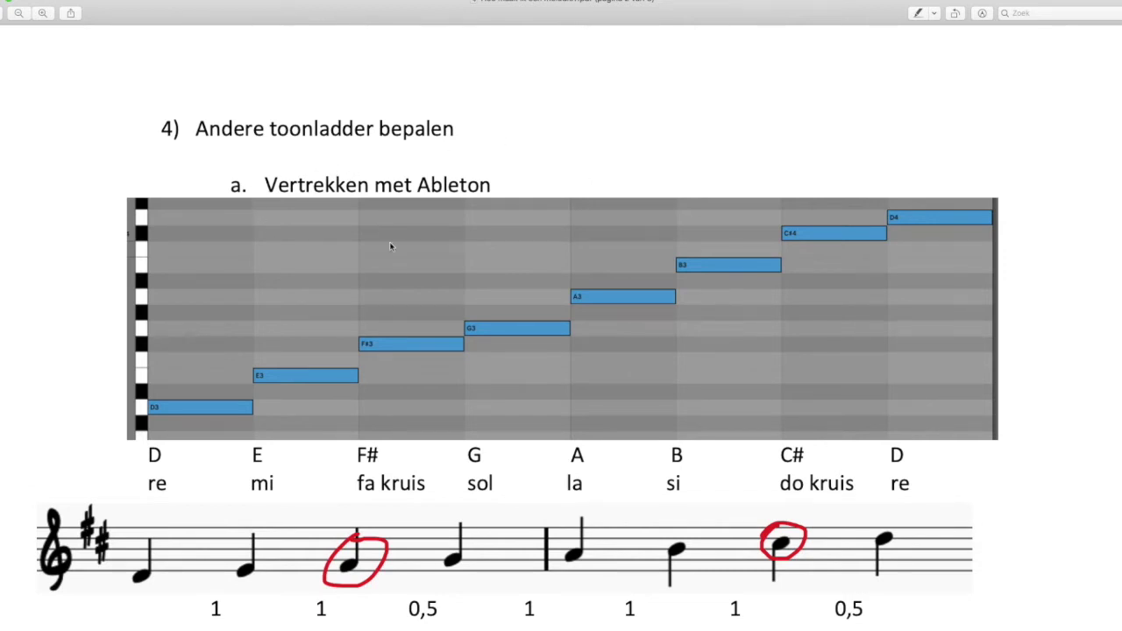
scroll(409, 267, down, 4)
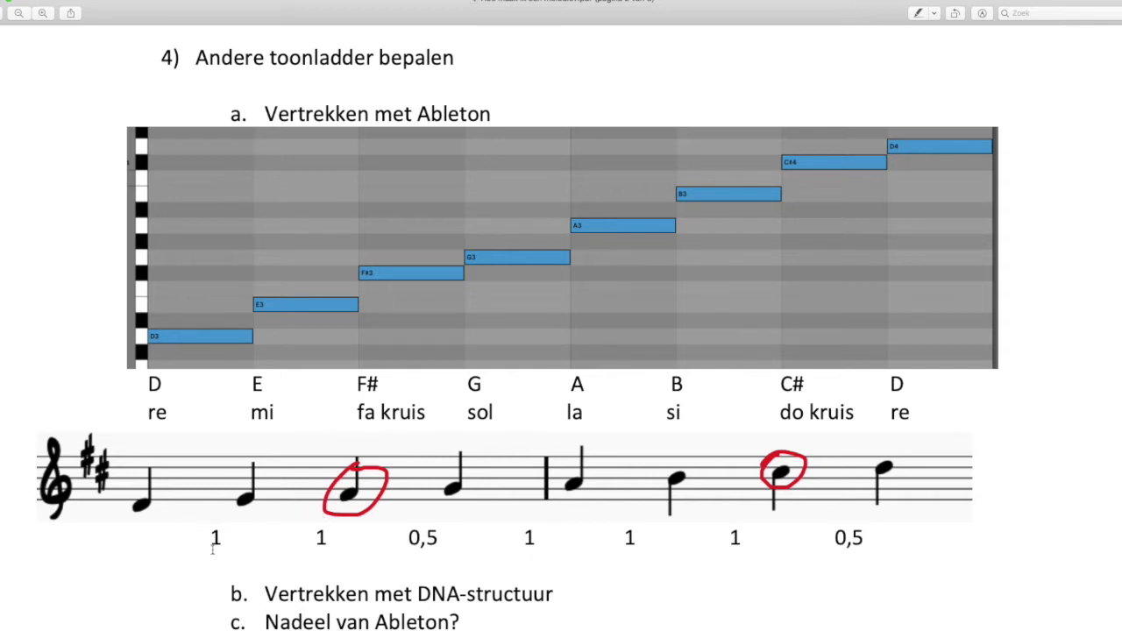
Go back to section 2 and review the DNA structure of a major scale with its step sizes.
scroll(240, 491, up, 15)
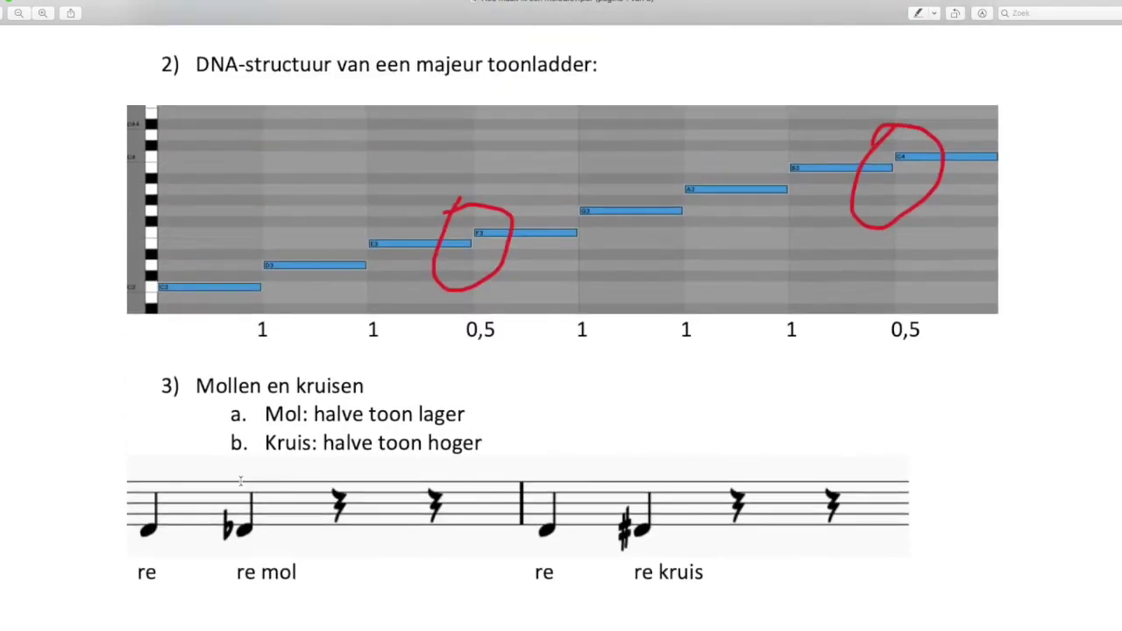
scroll(240, 480, up, 5)
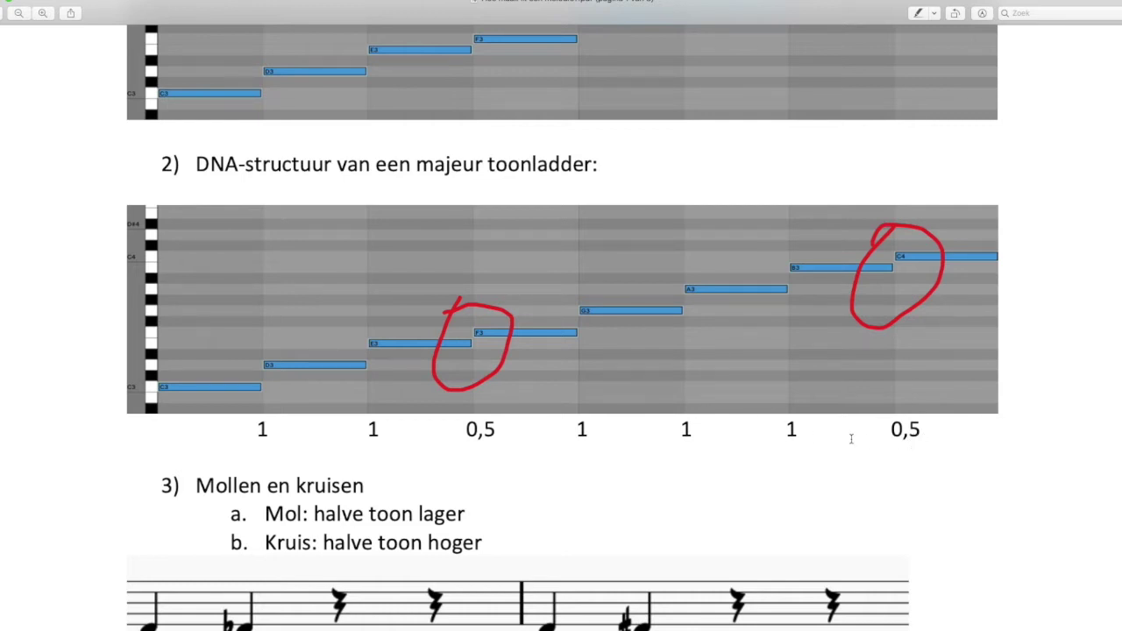
scroll(809, 456, down, 5)
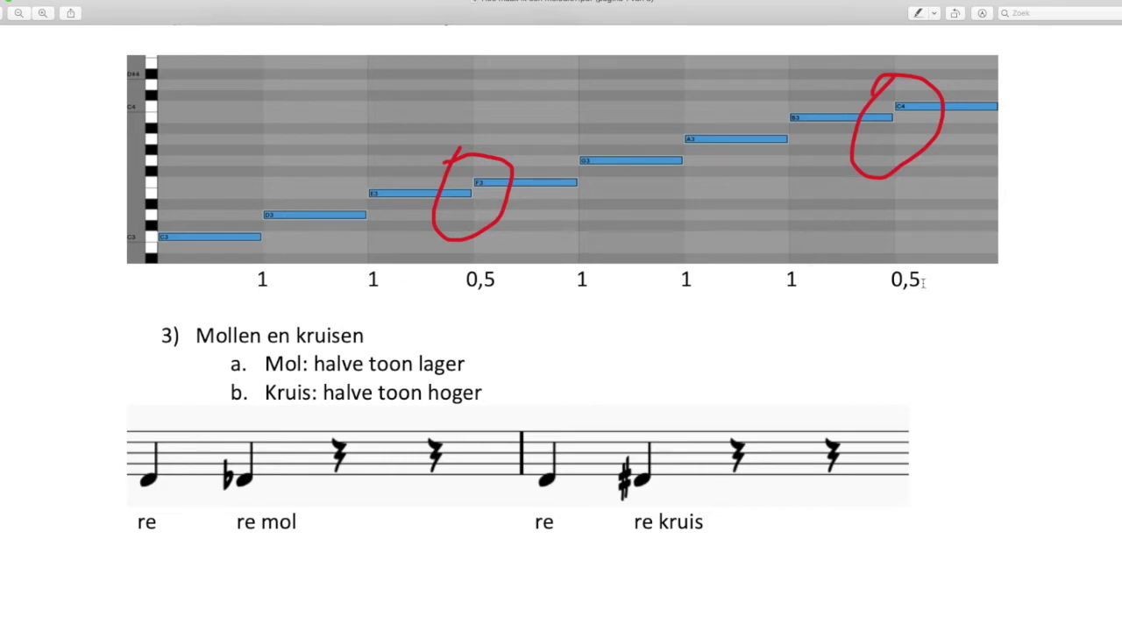
Switch to Ableton Live, delete all notes of the D major scale, and add a G3 note at the start of the clip.
key(super+Tab)
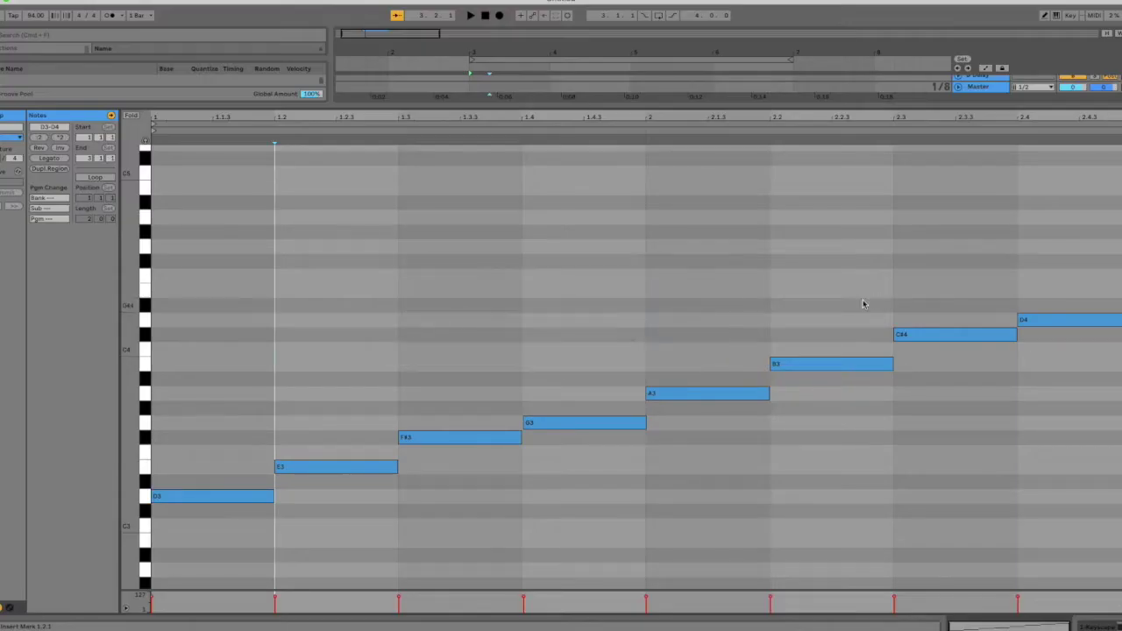
click(235, 527)
drag(228, 517, 1036, 298)
key(Delete)
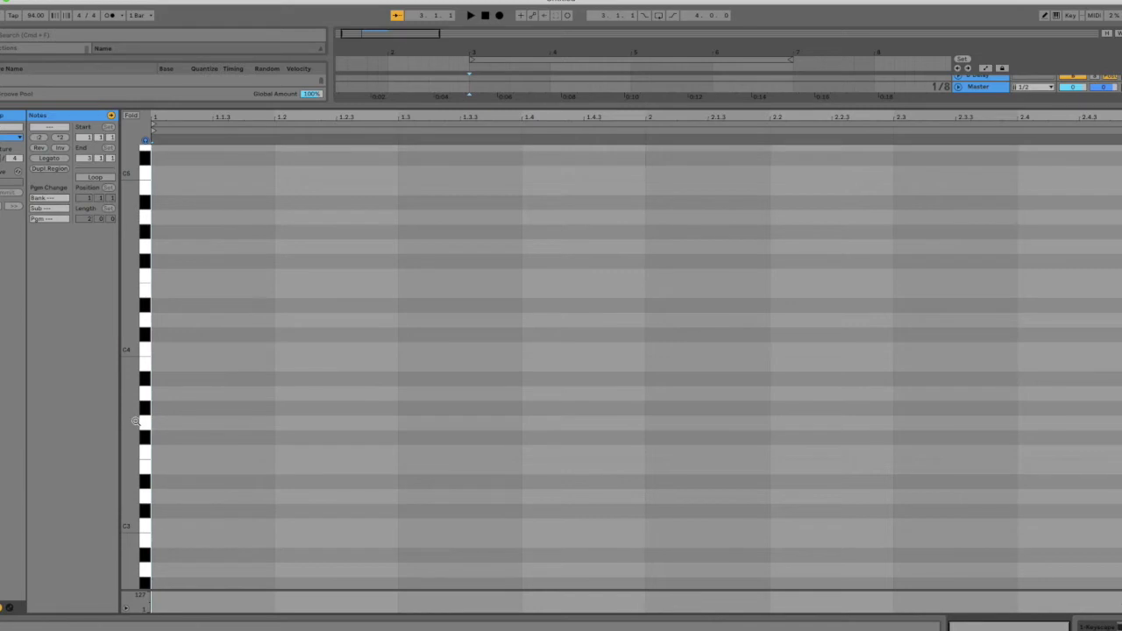
double_click(189, 423)
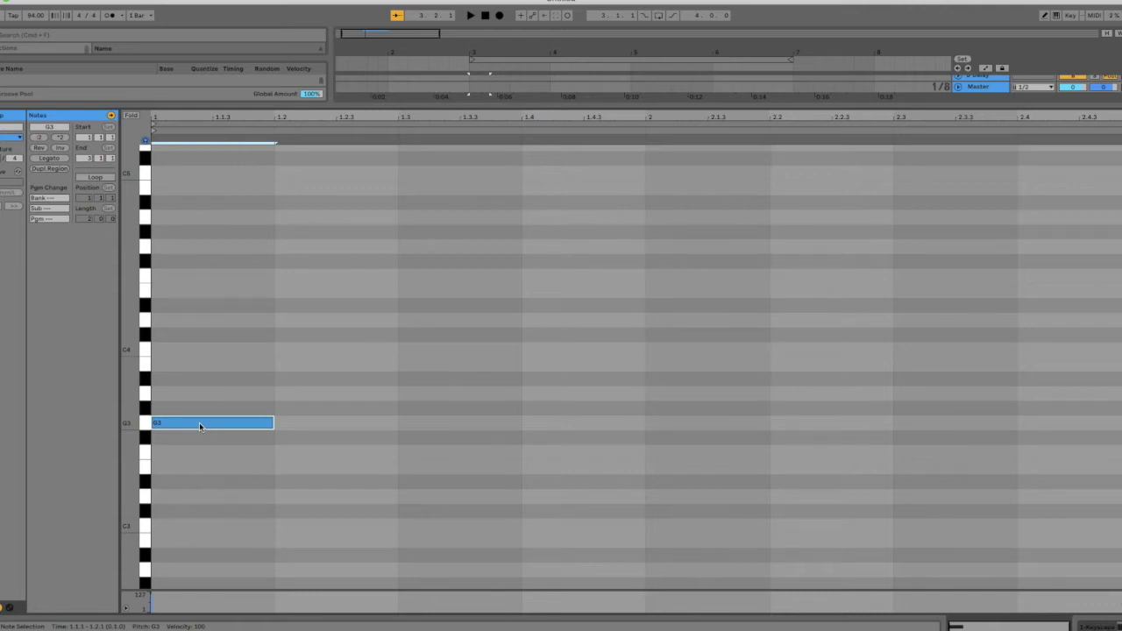
Check the major scale's step sizes in Preview once more and return to Ableton Live.
key(super+Tab)
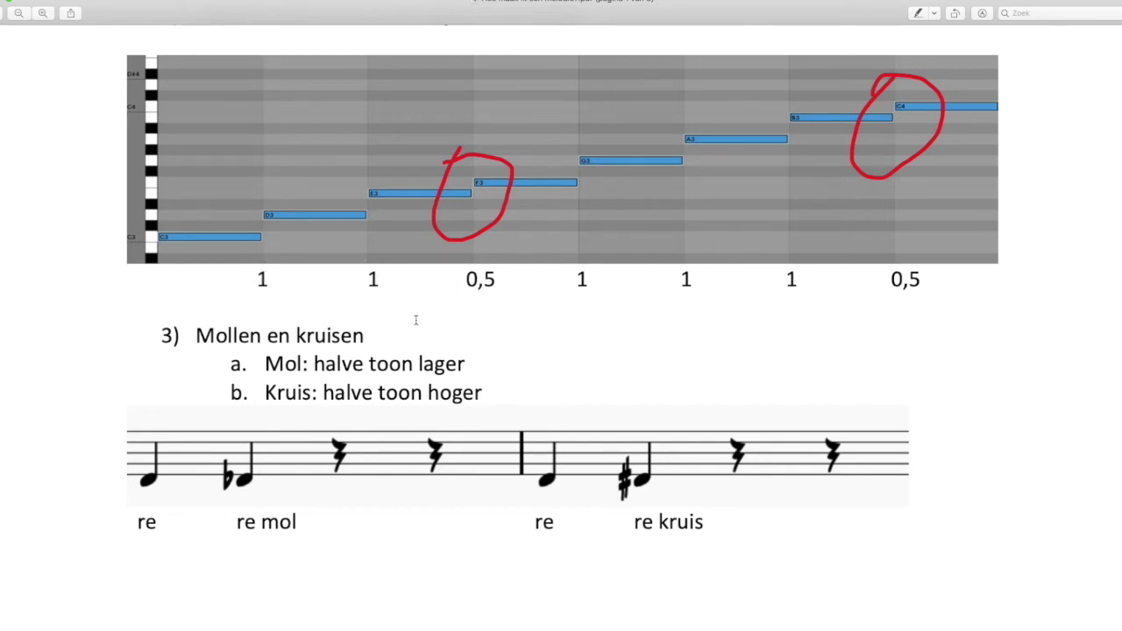
key(super+Tab)
key(super+Tab)
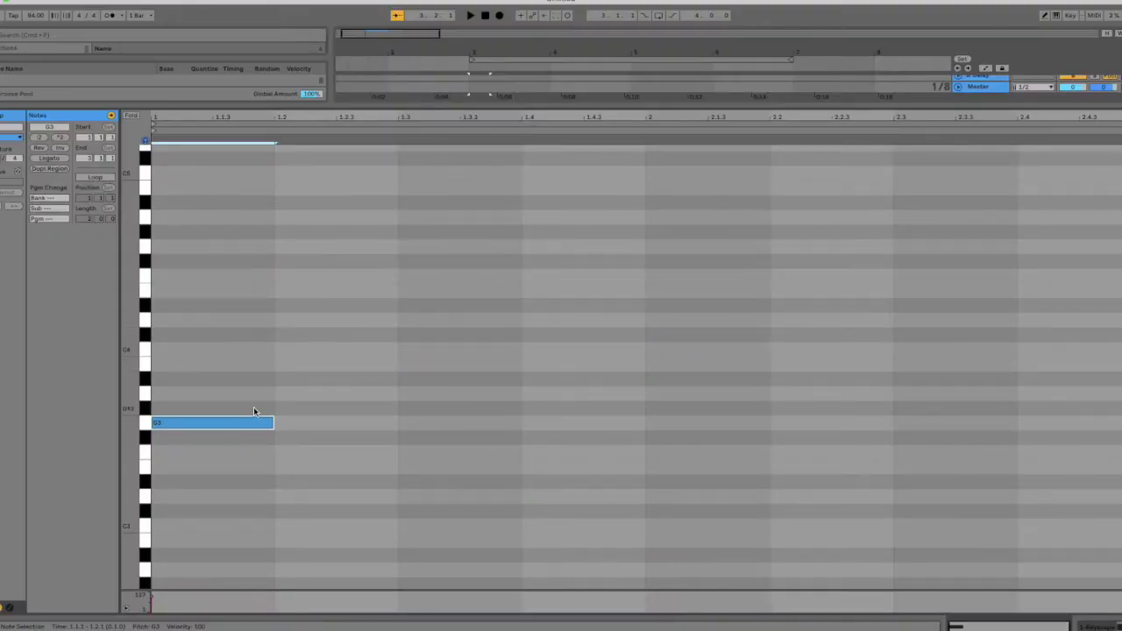
Continue the scale after G3 with A3, B3 and C4 on successive beats, checking the step sizes in Preview.
double_click(282, 391)
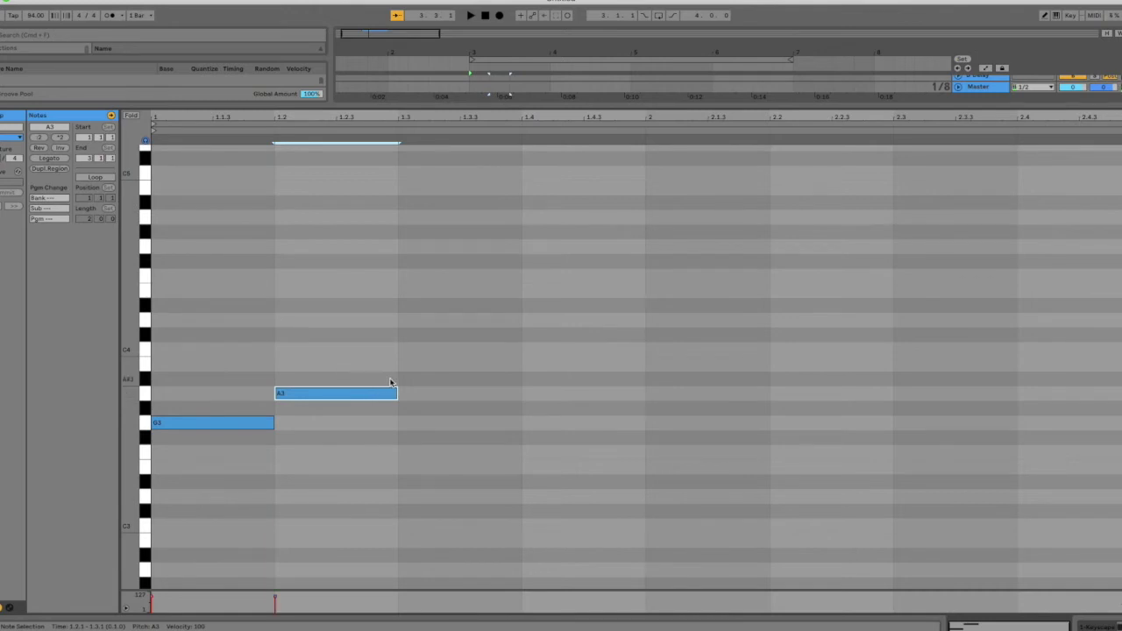
double_click(413, 364)
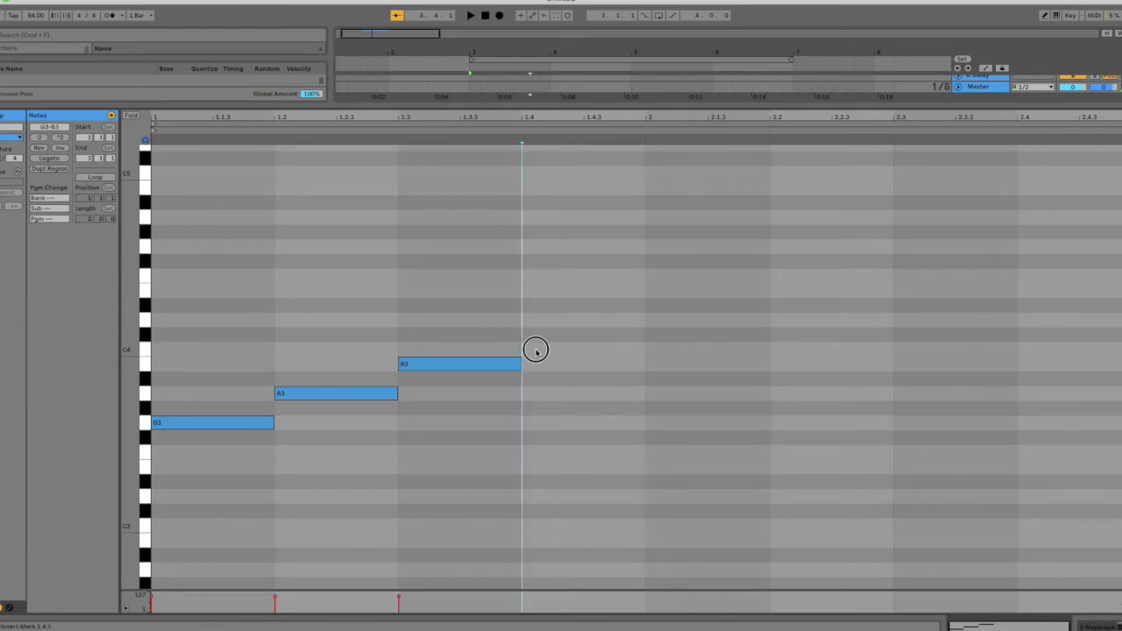
double_click(534, 350)
key(super+Tab)
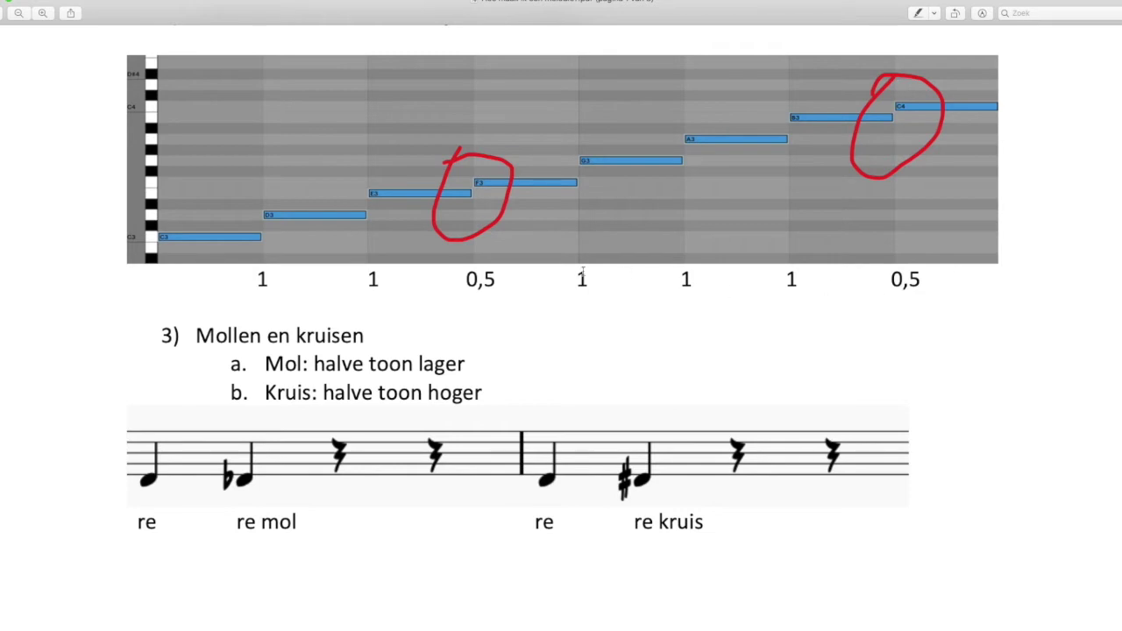
key(super+Tab)
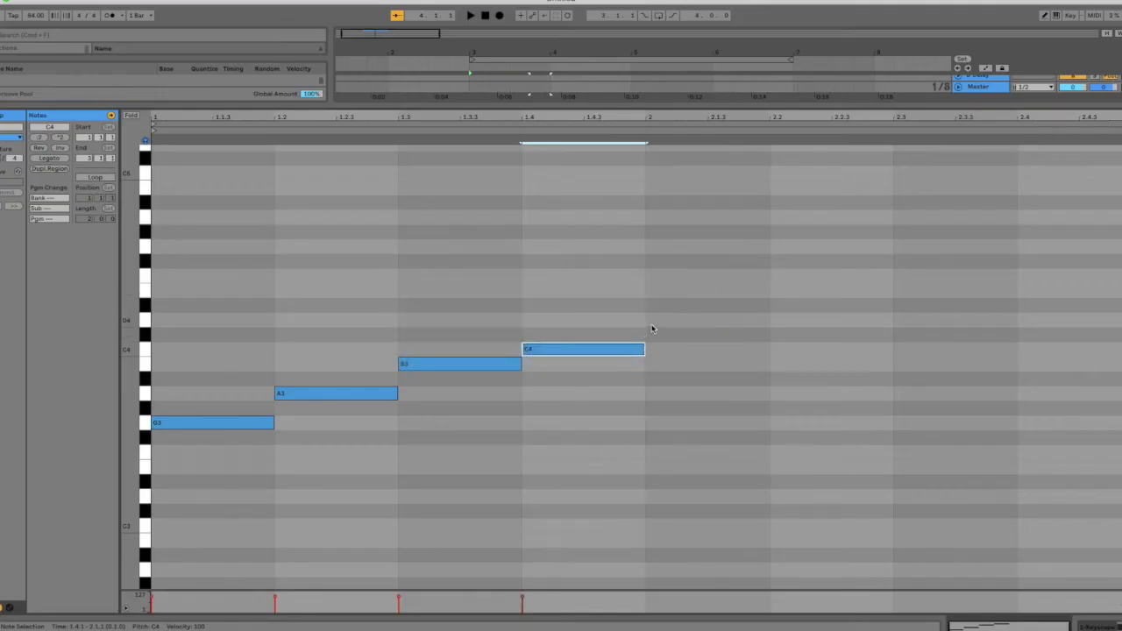
Complete the G major scale with D4, E4, F#4 and G4 on the following beats.
double_click(660, 321)
click(785, 291)
double_click(786, 291)
click(897, 260)
double_click(898, 261)
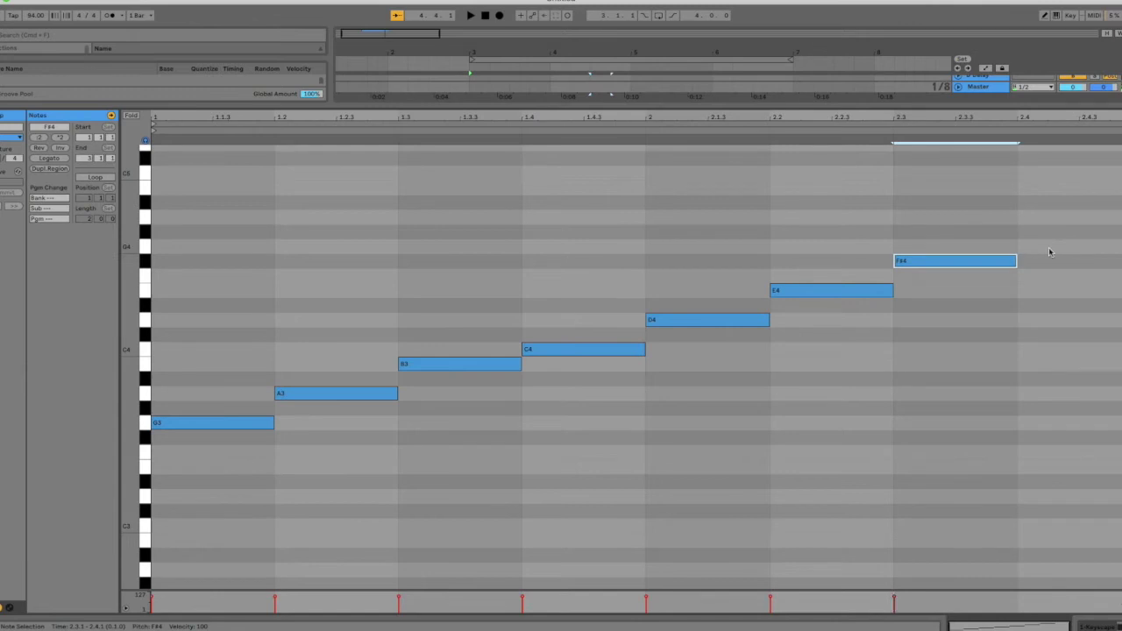
click(1040, 245)
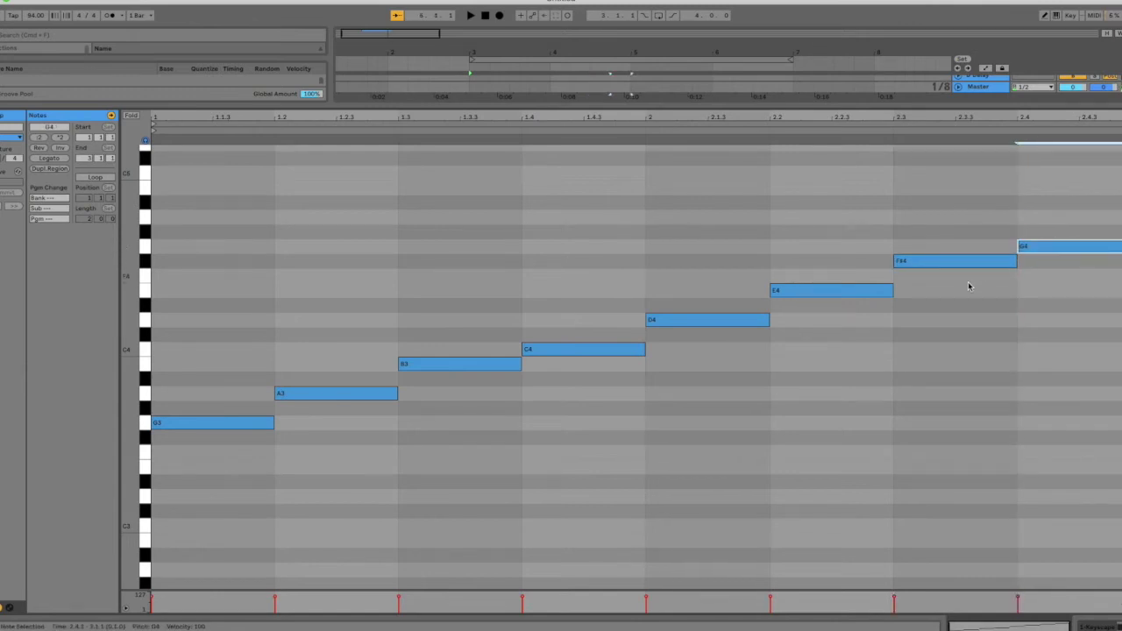
click(997, 304)
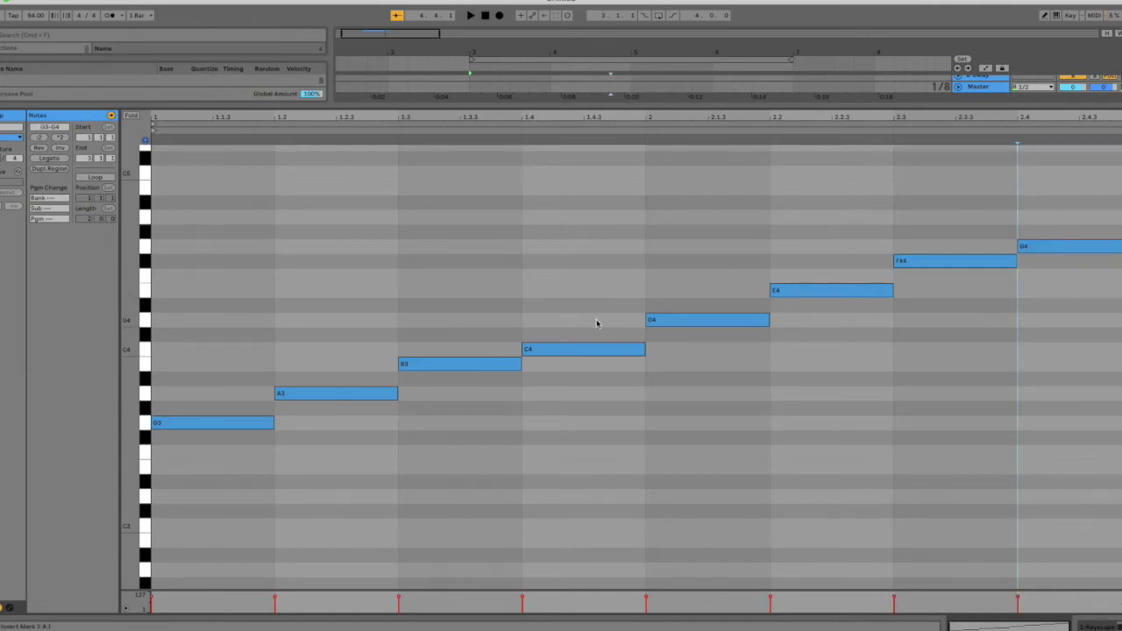
Transpose the whole G major scale down so that it starts on C3.
click(147, 141)
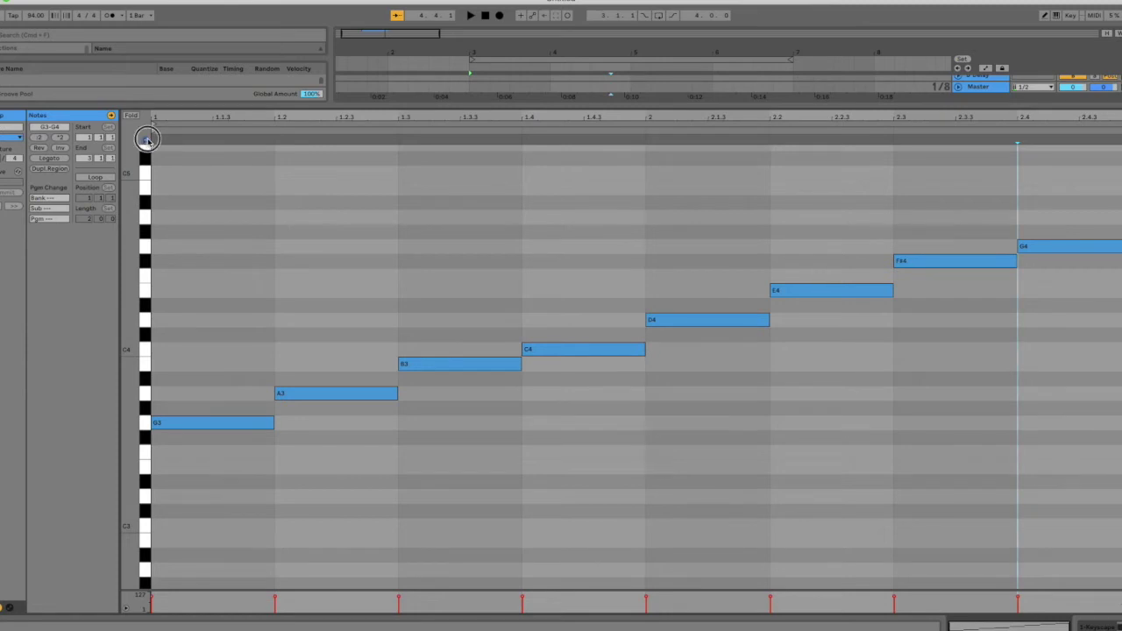
mouse_move(210, 465)
mouse_down()
mouse_move(269, 415)
mouse_move(1012, 253)
mouse_move(1062, 231)
mouse_up()
drag(186, 428, 193, 525)
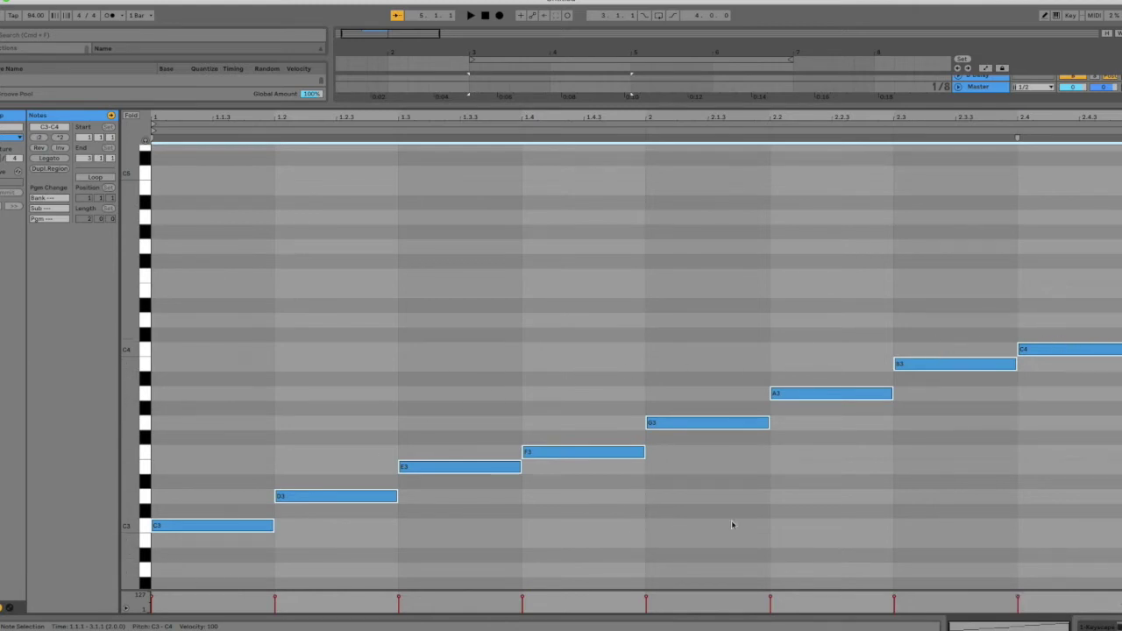
click(215, 525)
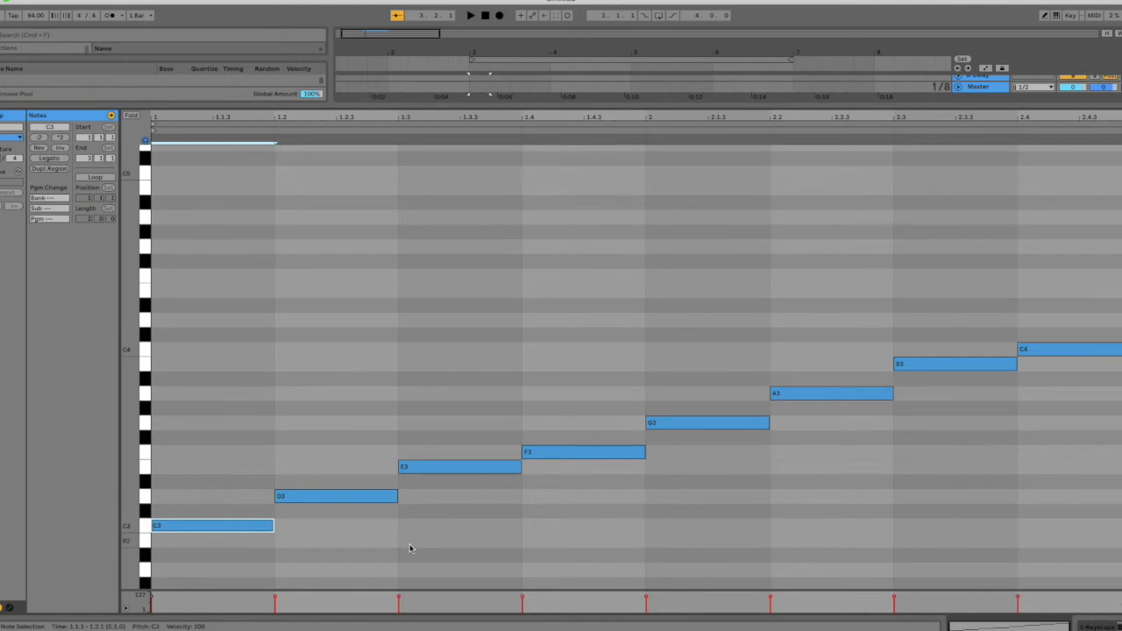
Switch to Preview, review the points on starting from the DNA structure and Ableton's drawback, and return to Ableton Live.
key(super+Tab)
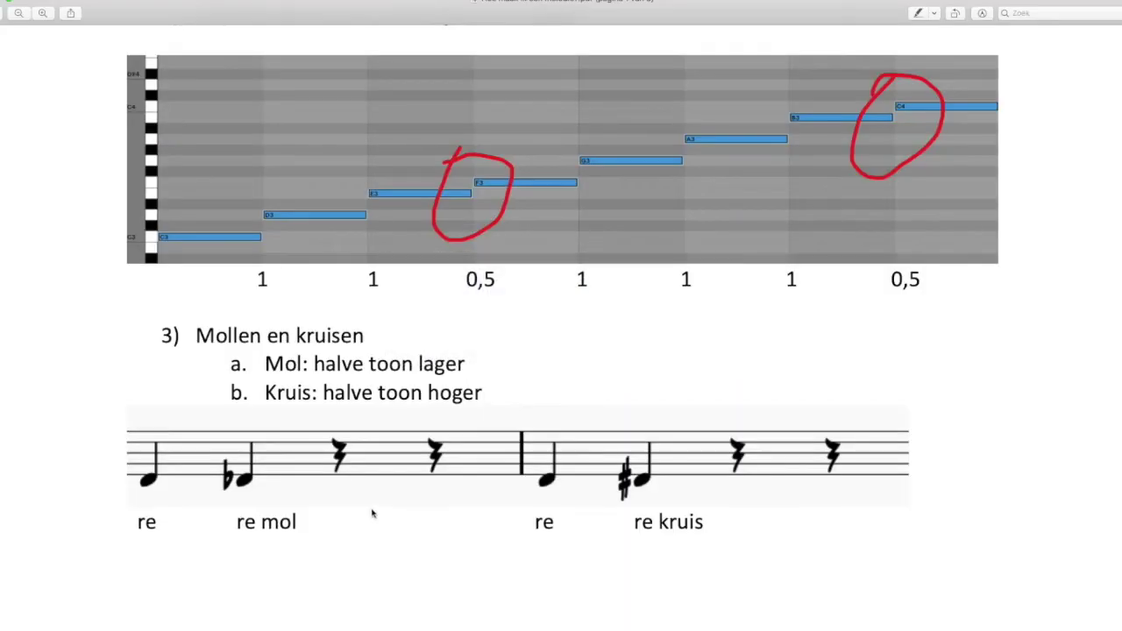
scroll(348, 489, down, 15)
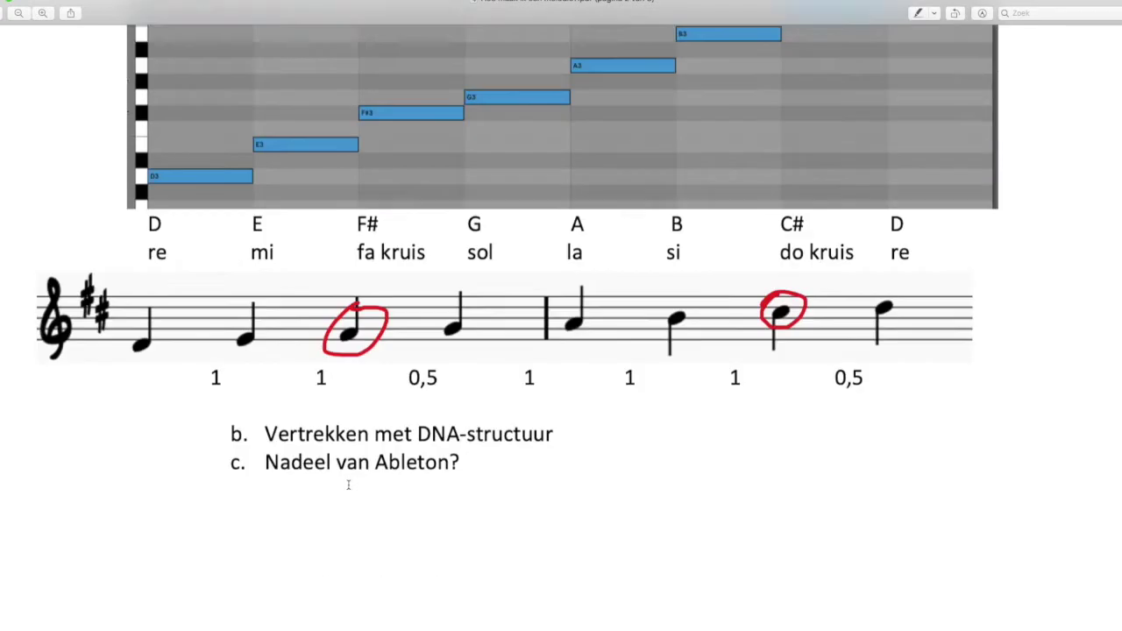
scroll(348, 489, up, 5)
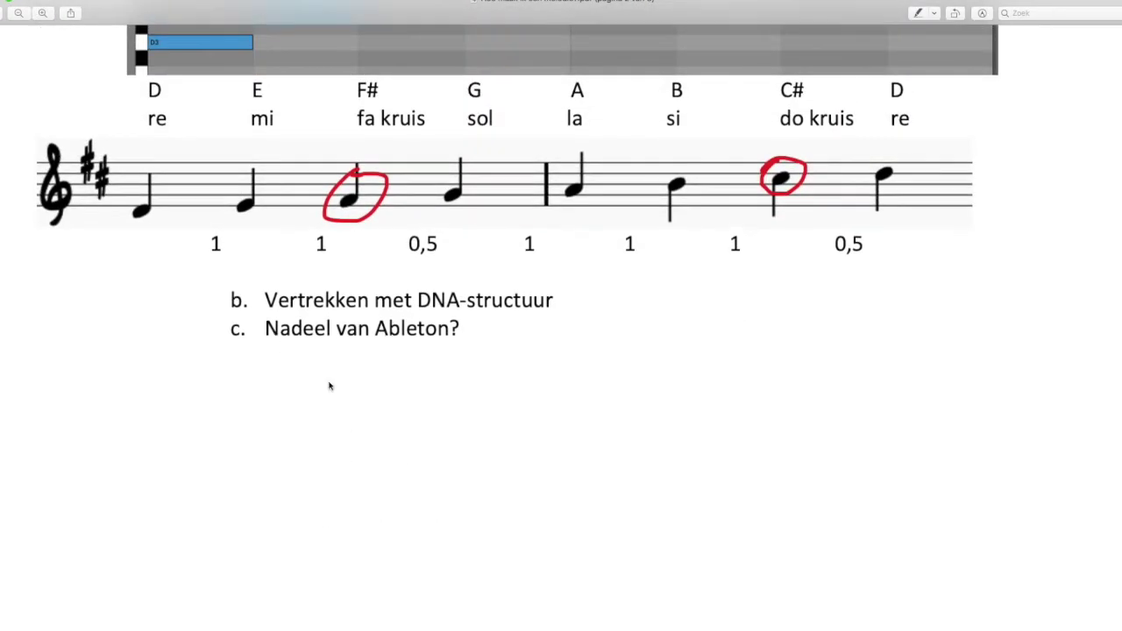
scroll(391, 403, up, 4)
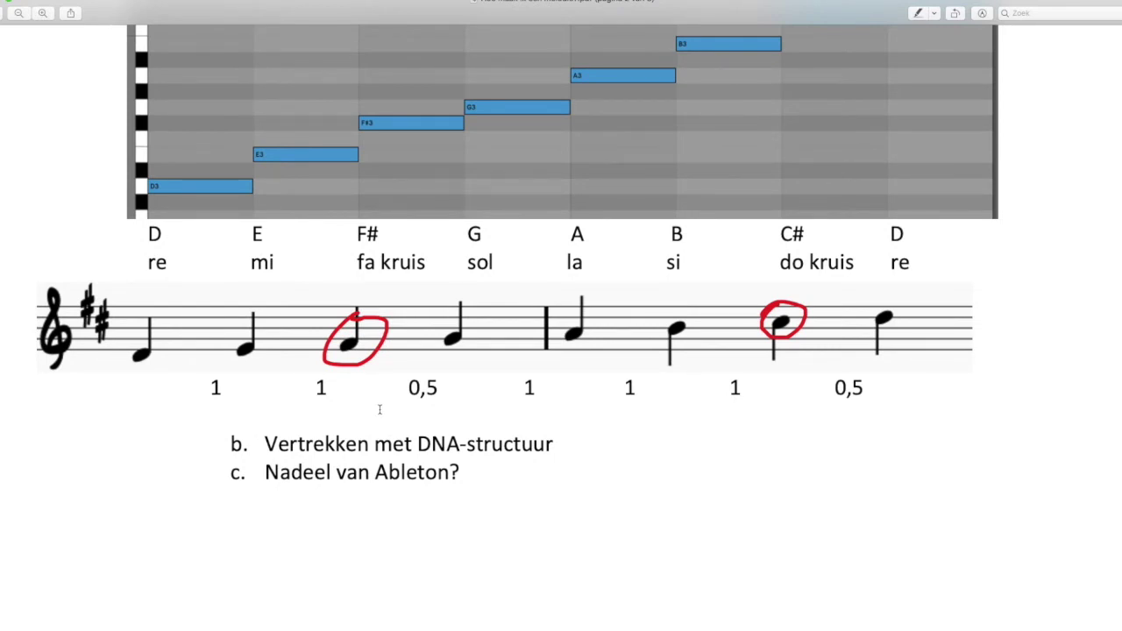
key(super+Tab)
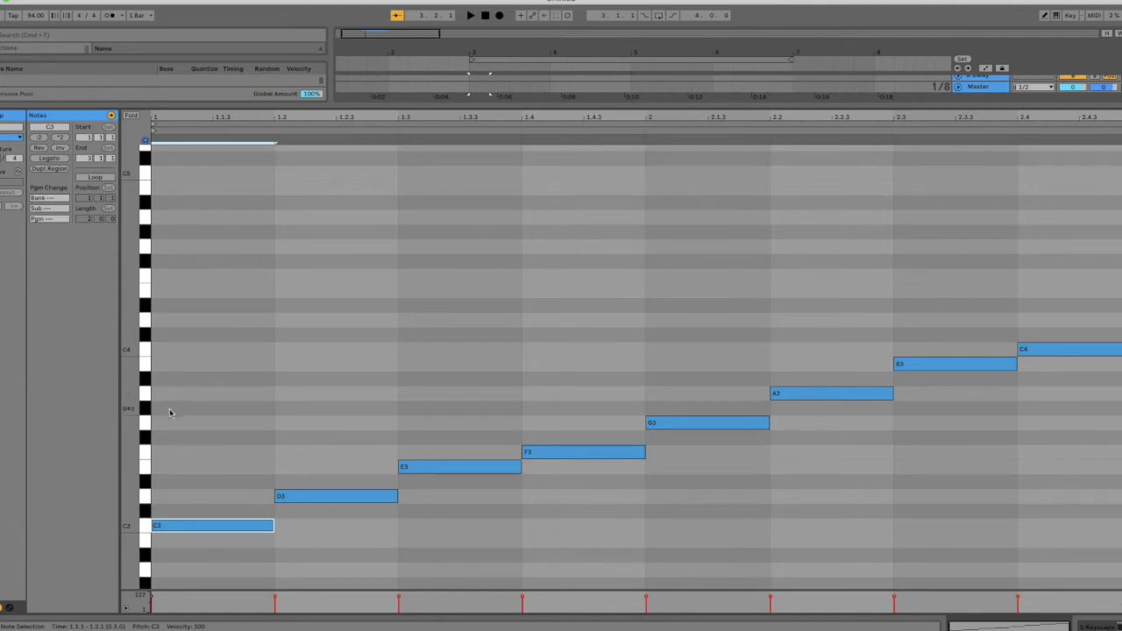
Replace the first note of the scale with a G#3 and delete all the other notes.
drag(173, 396, 275, 391)
click(237, 526)
key(Delete)
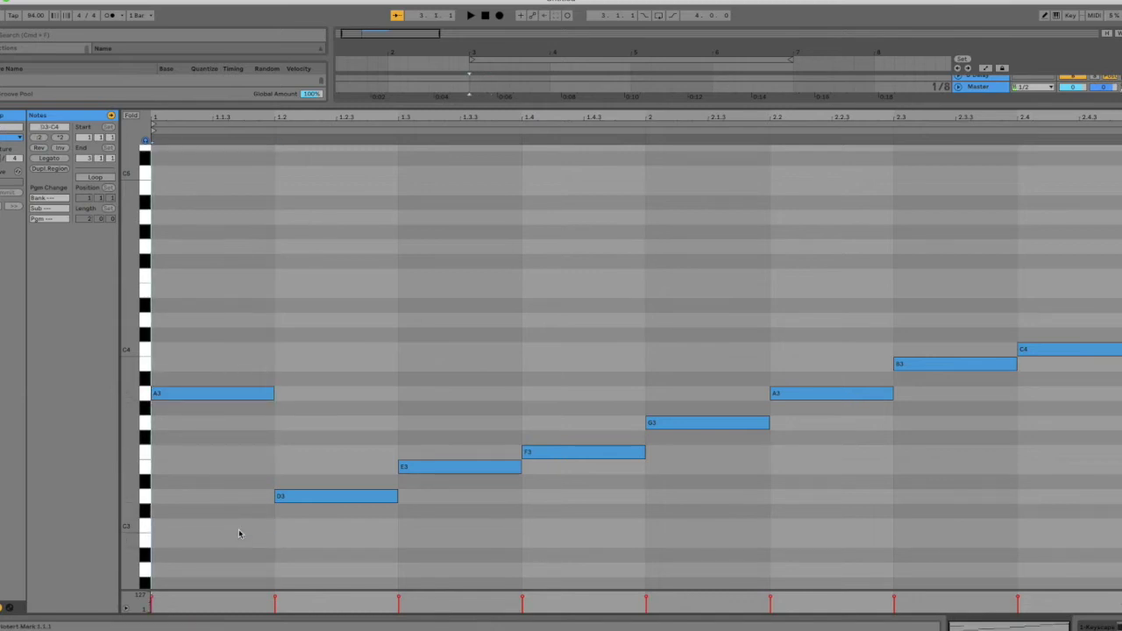
drag(178, 395, 178, 410)
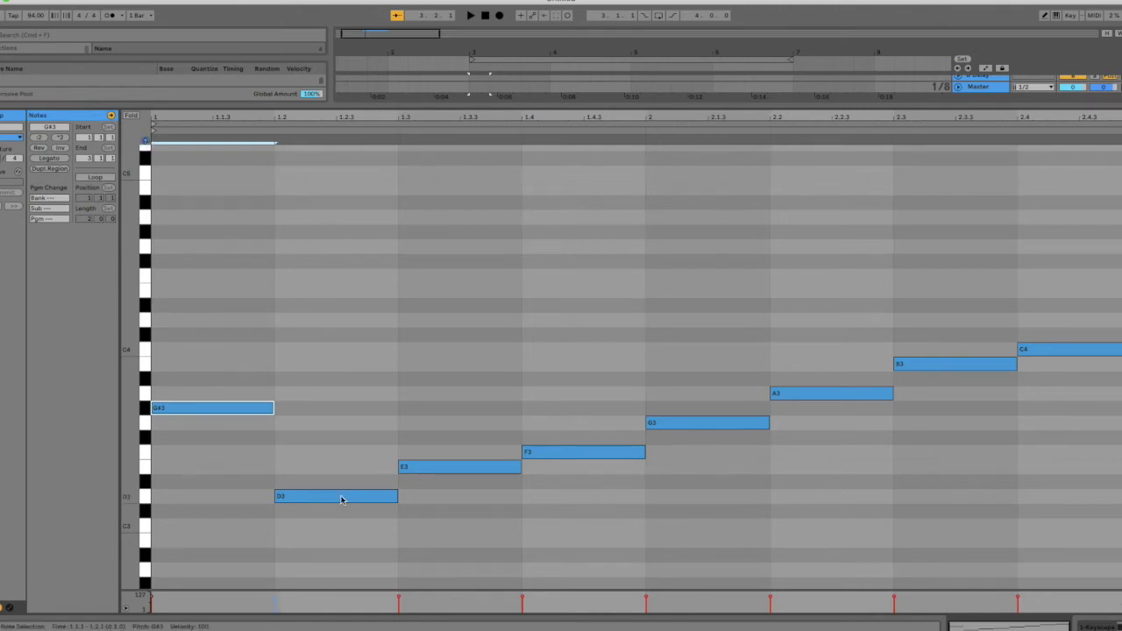
drag(341, 534, 1068, 287)
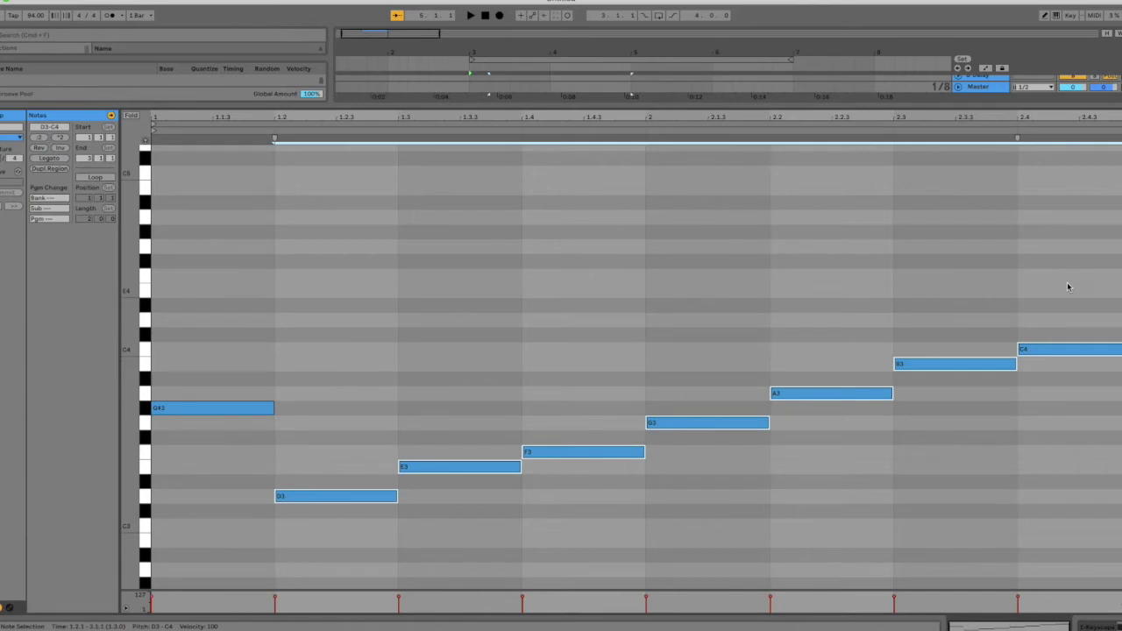
key(Delete)
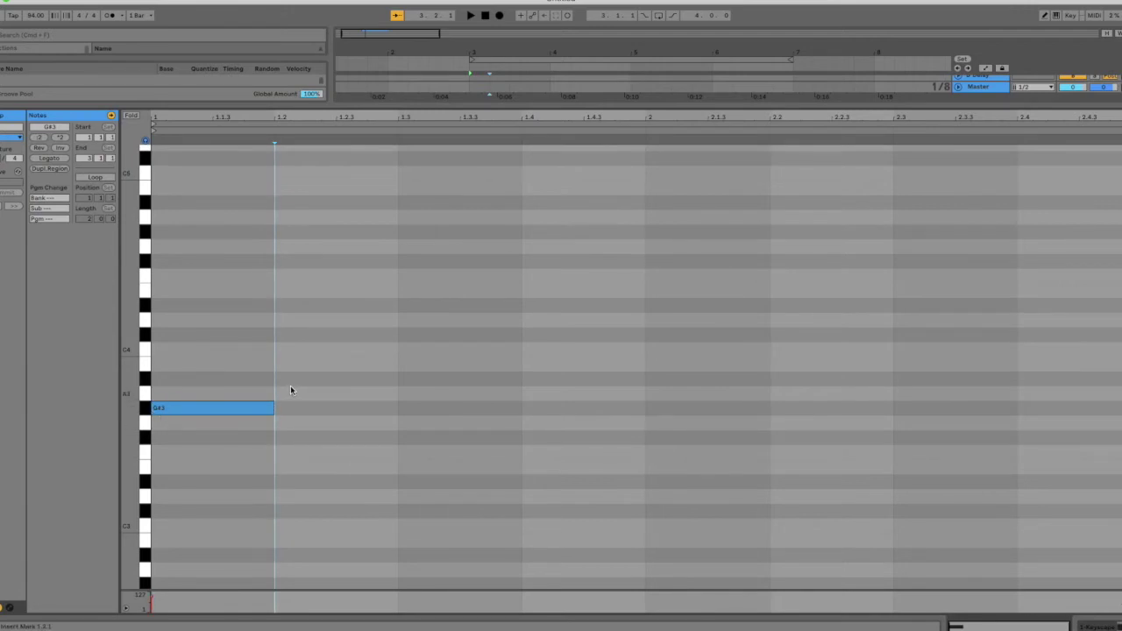
Check the step sizes in Preview and build the major scale from G#3 with A#3, C4, C#4, D#4, F4, G4 and G#4.
key(super+Tab)
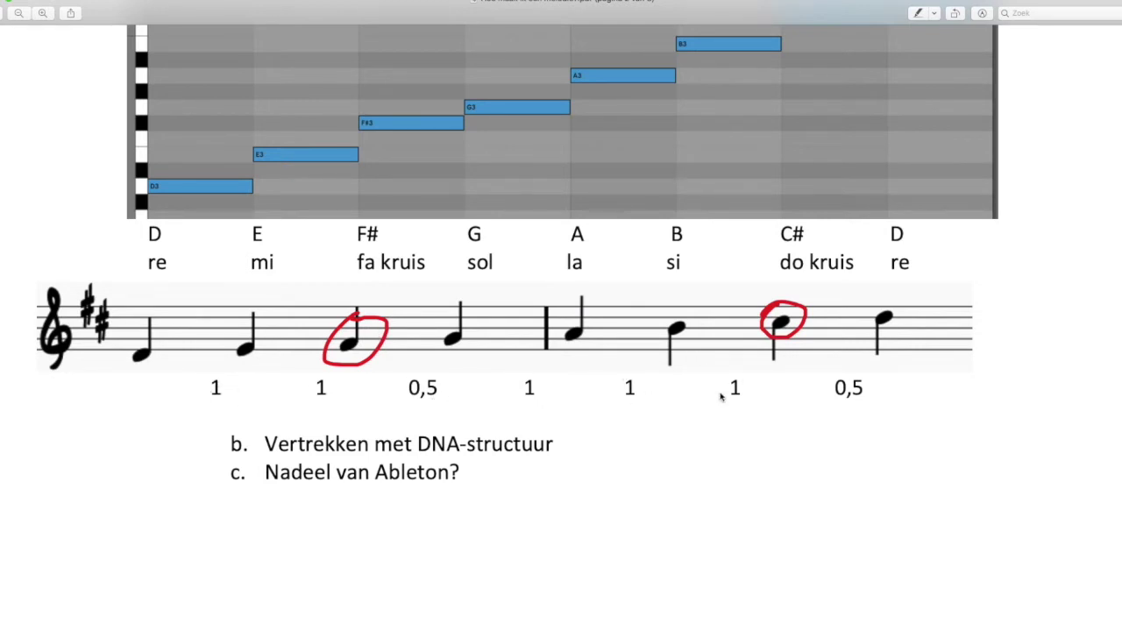
key(super+Tab)
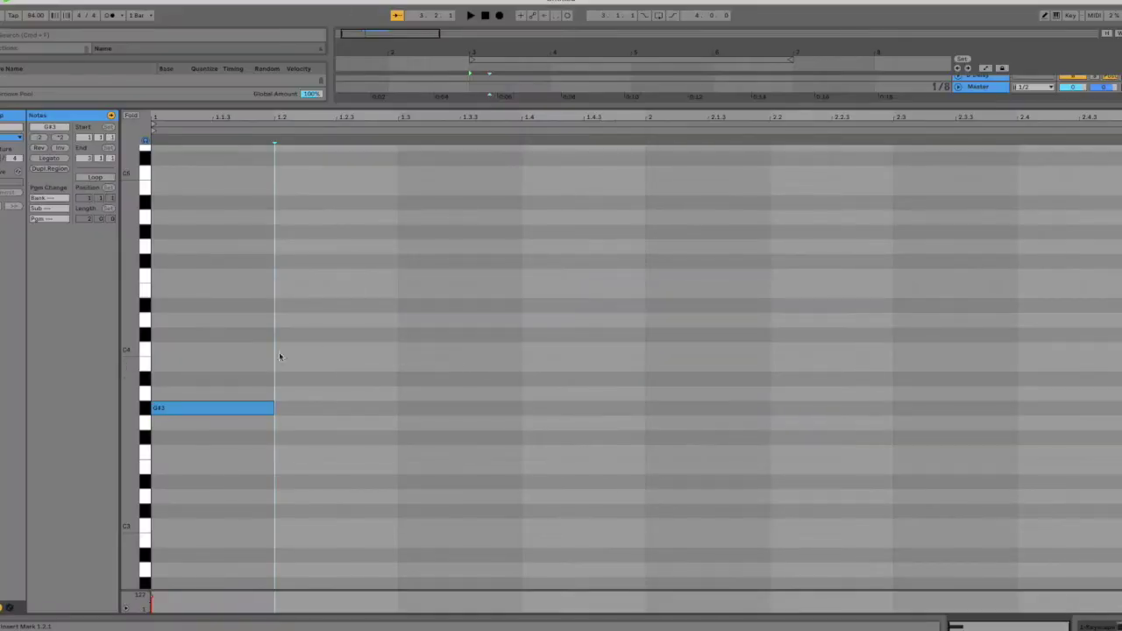
double_click(287, 384)
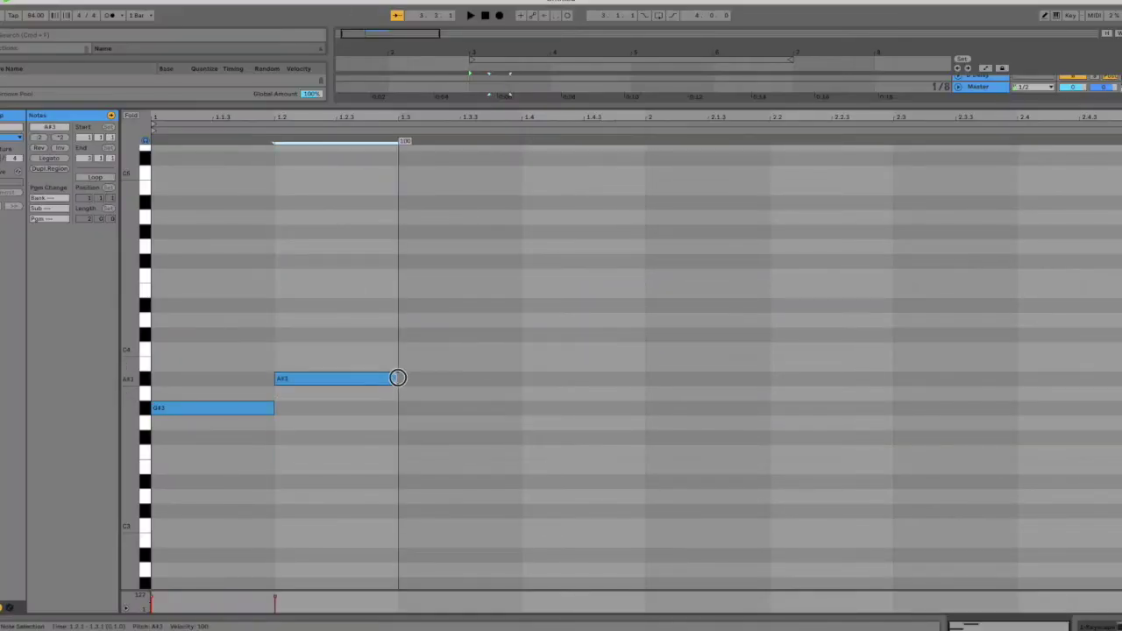
double_click(419, 349)
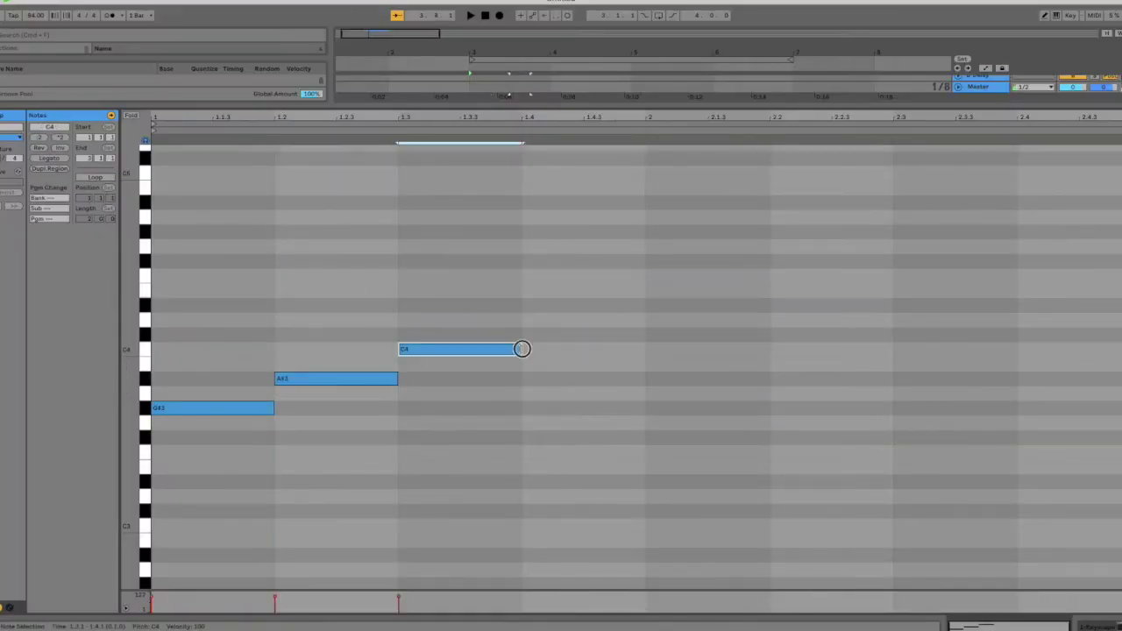
double_click(541, 335)
double_click(689, 305)
double_click(790, 277)
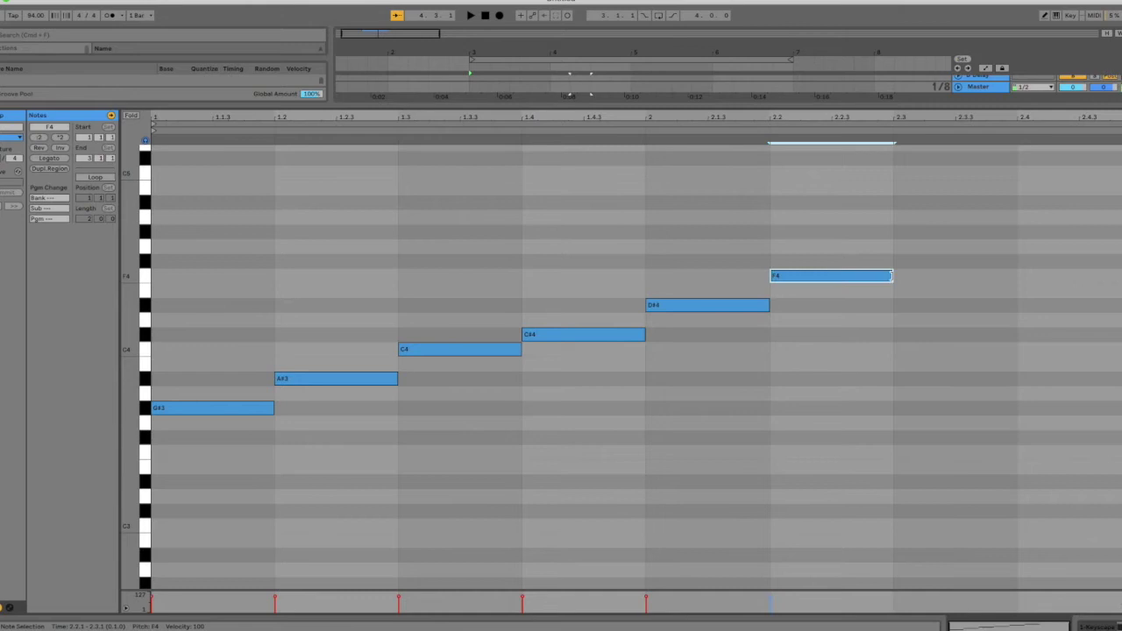
double_click(915, 248)
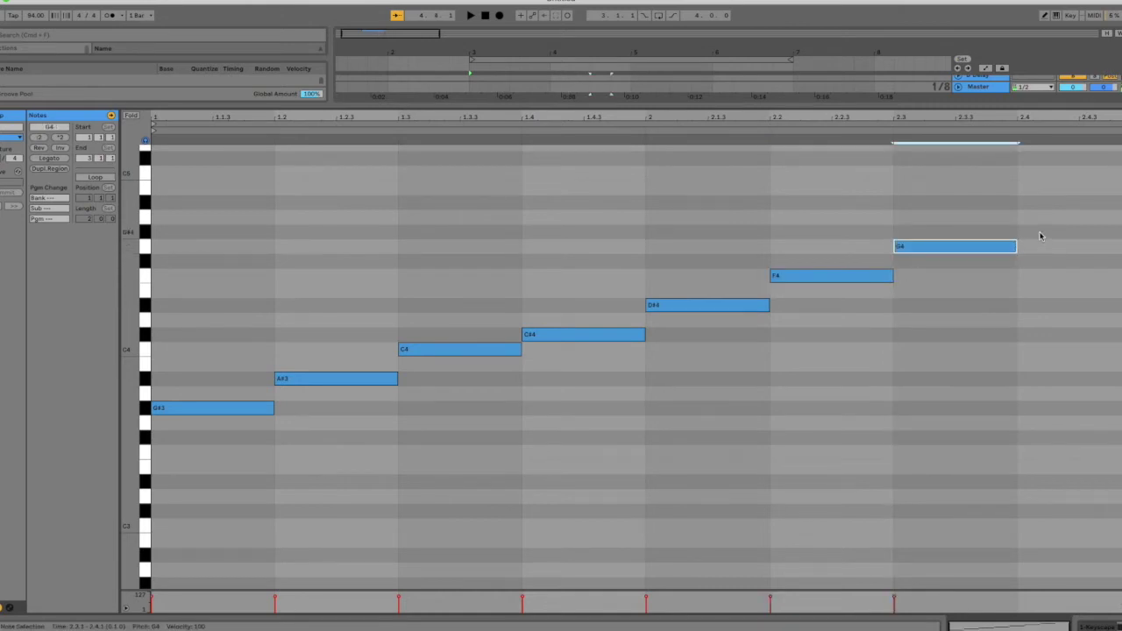
double_click(1039, 234)
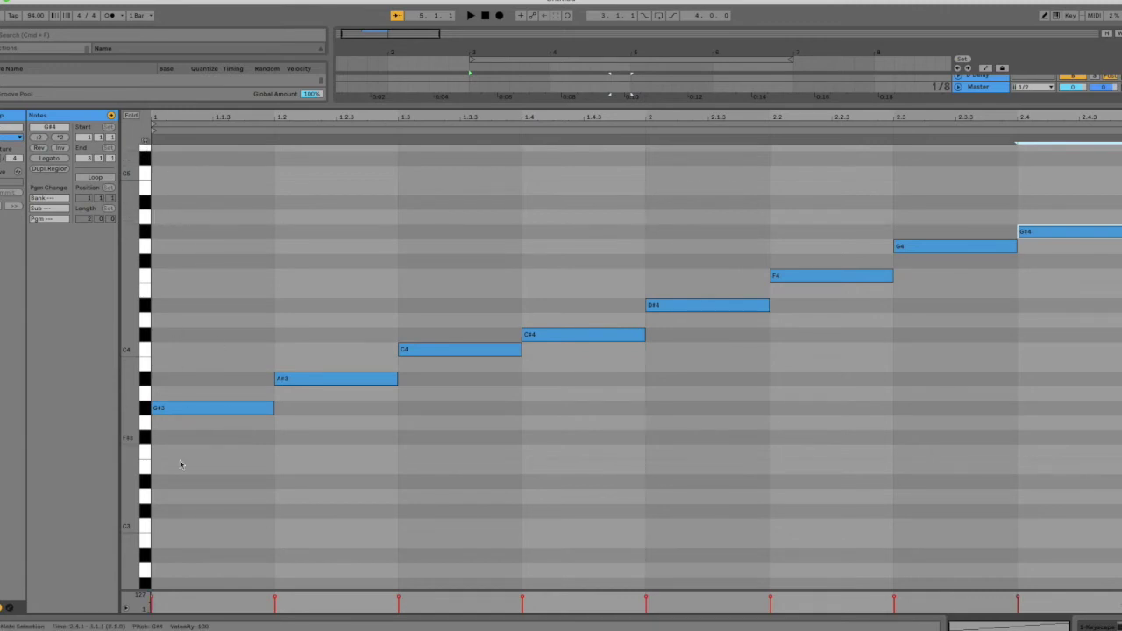
Transpose the complete G# major scale down so that it runs from C3 to C4.
drag(195, 465, 1038, 190)
drag(186, 409, 181, 524)
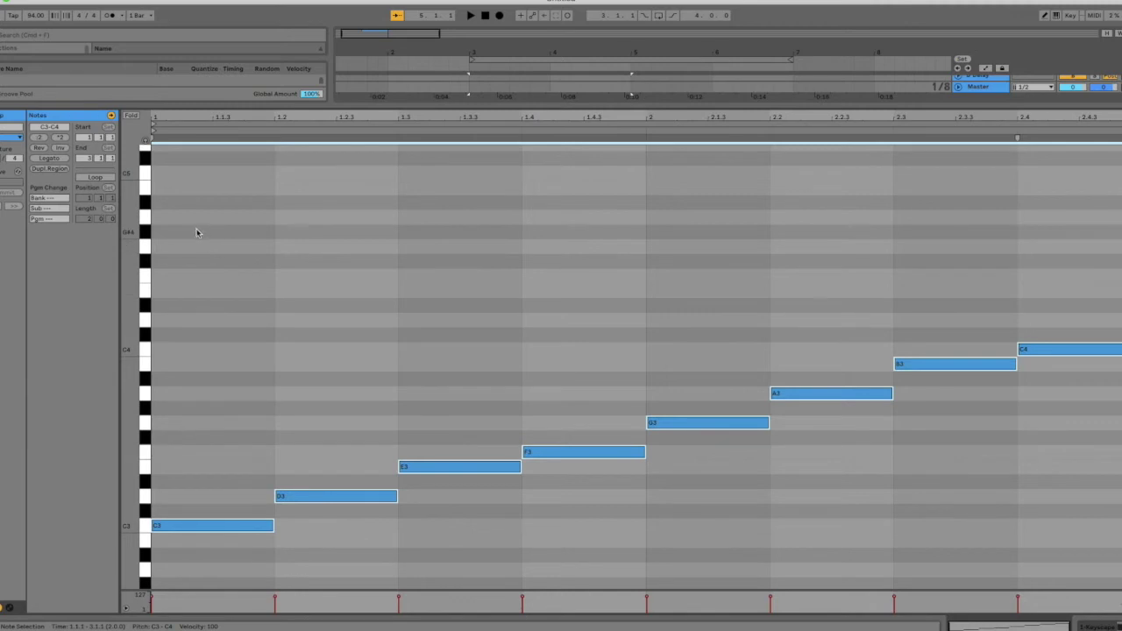
scroll(197, 232, up, 3)
scroll(198, 231, up, 3)
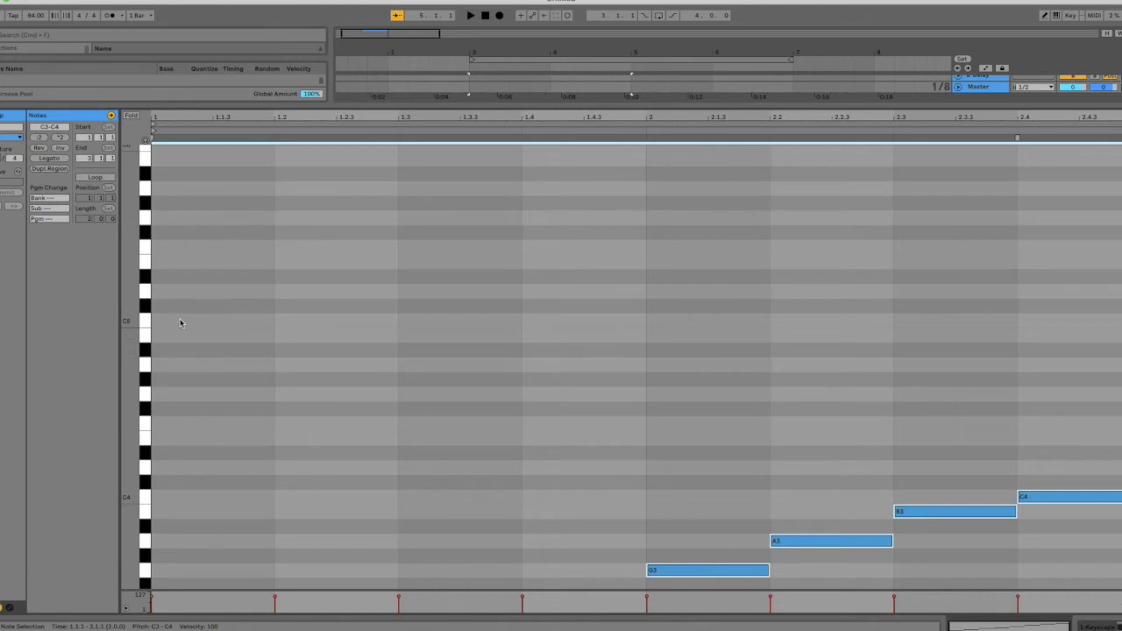
scroll(180, 323, down, 10)
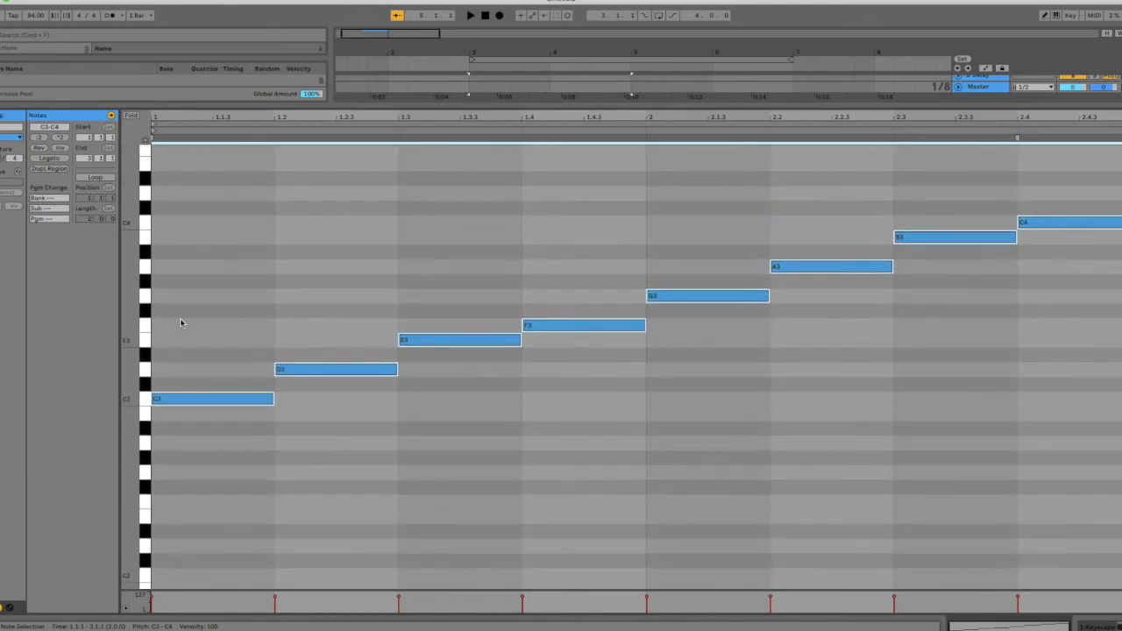
Switch to Preview, look up the Ritme section on note values and rhythms, and return to Ableton Live.
key(super+Tab)
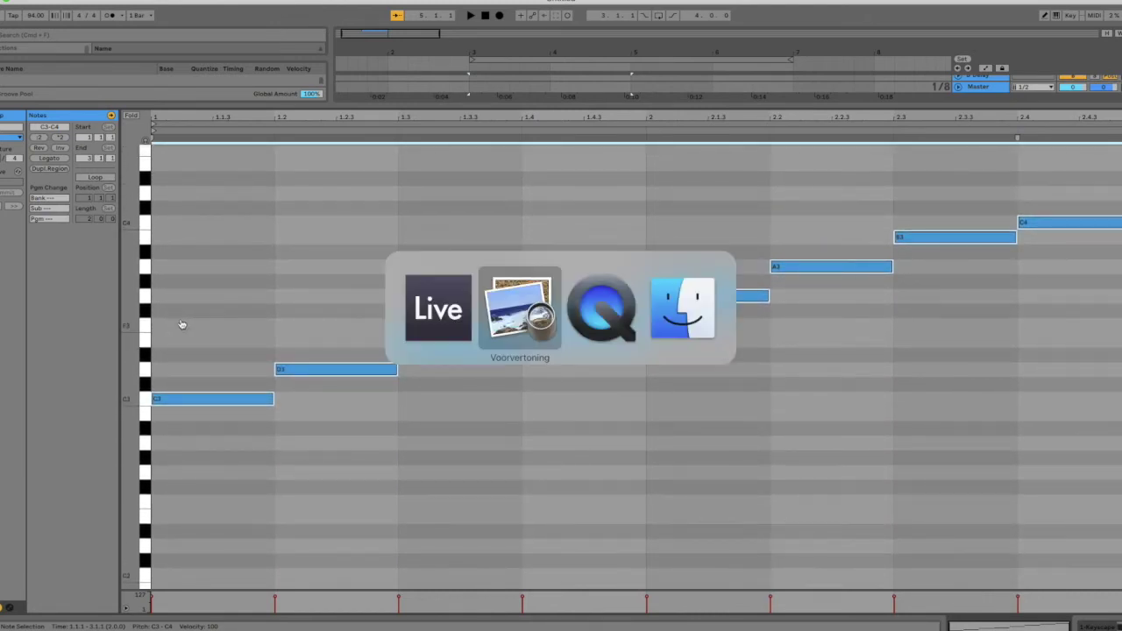
scroll(254, 316, down, 10)
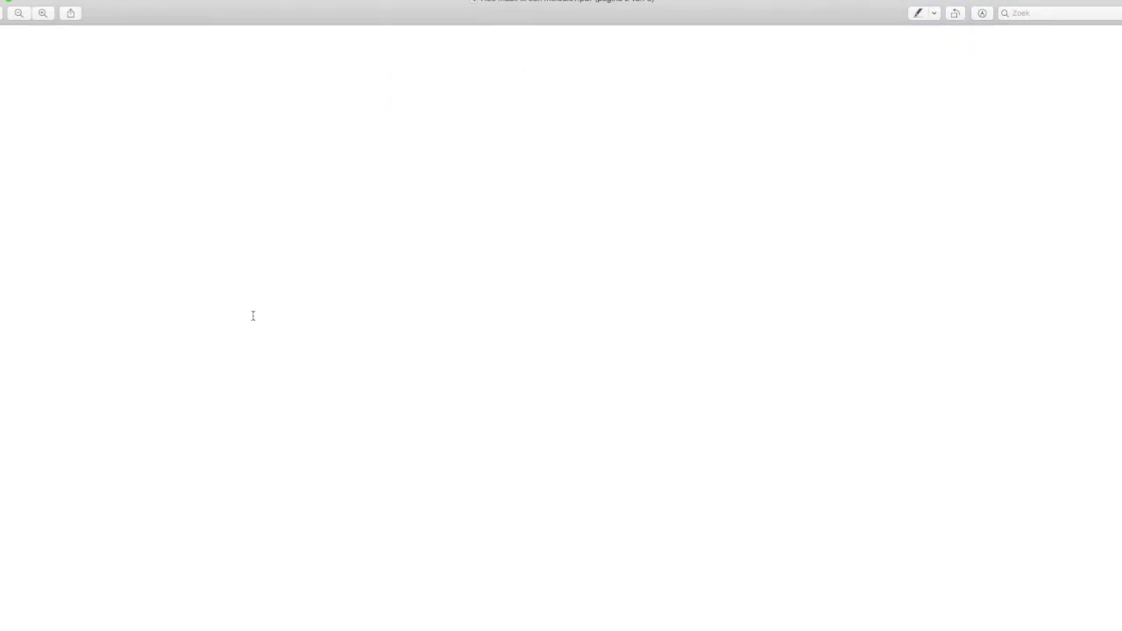
scroll(253, 315, down, 5)
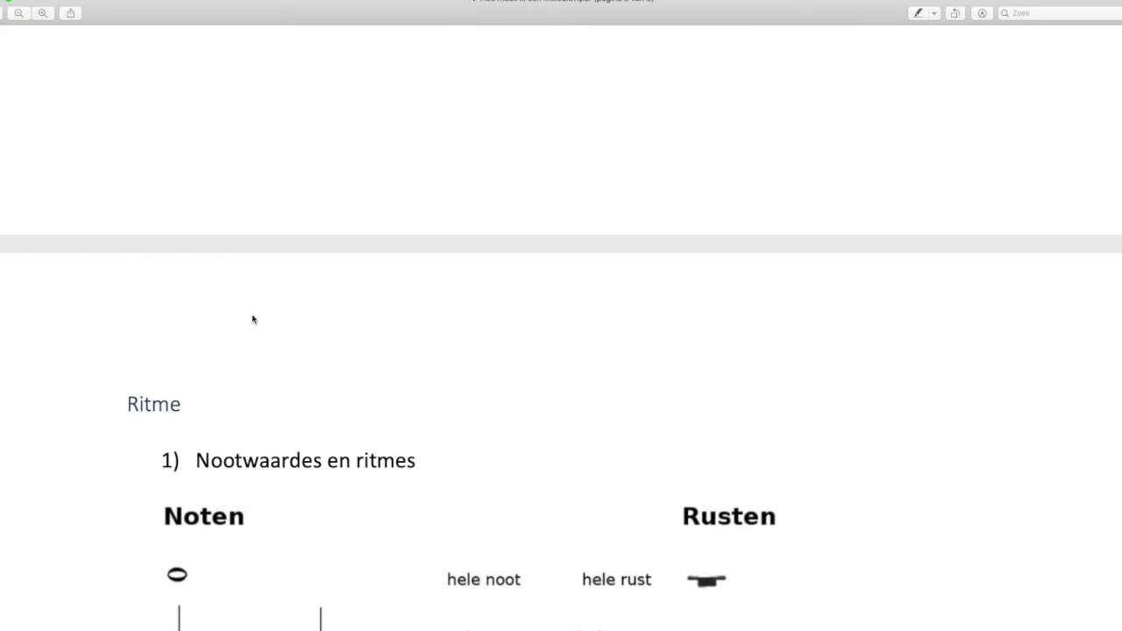
key(super+Tab)
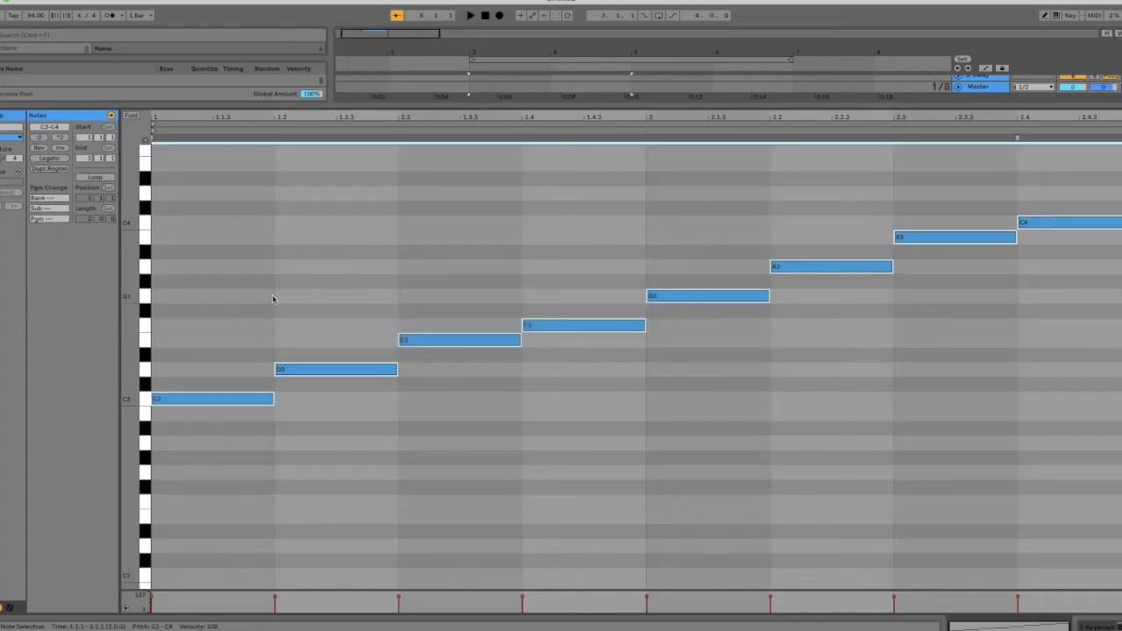
Change the second, third and fourth notes of the C major scale to G3, B2 and E3.
click(233, 368)
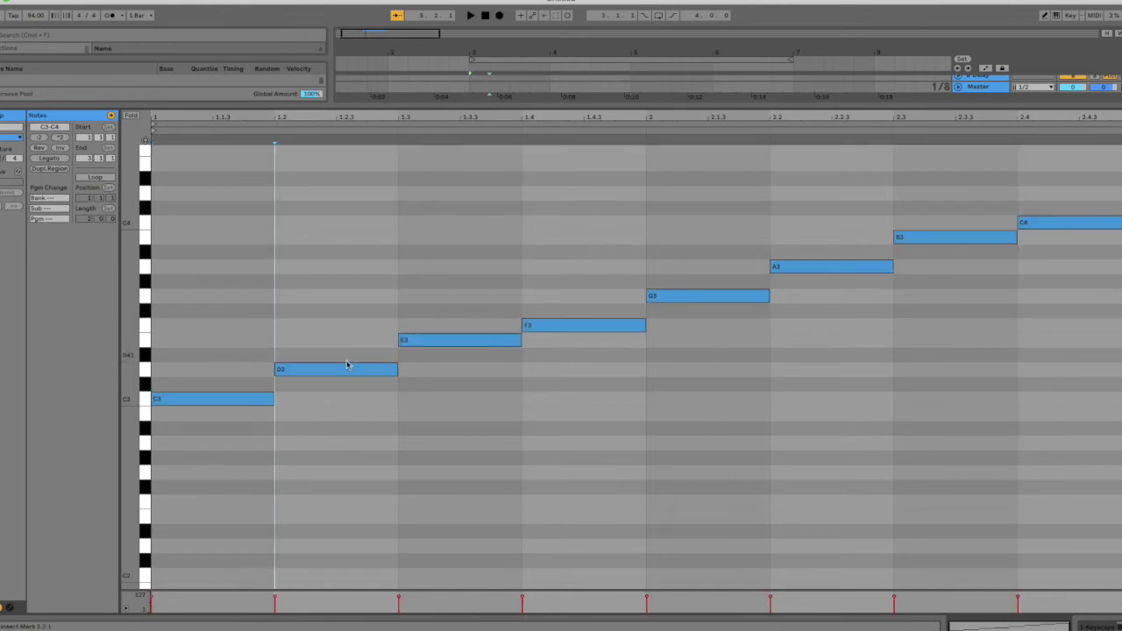
drag(352, 373, 353, 299)
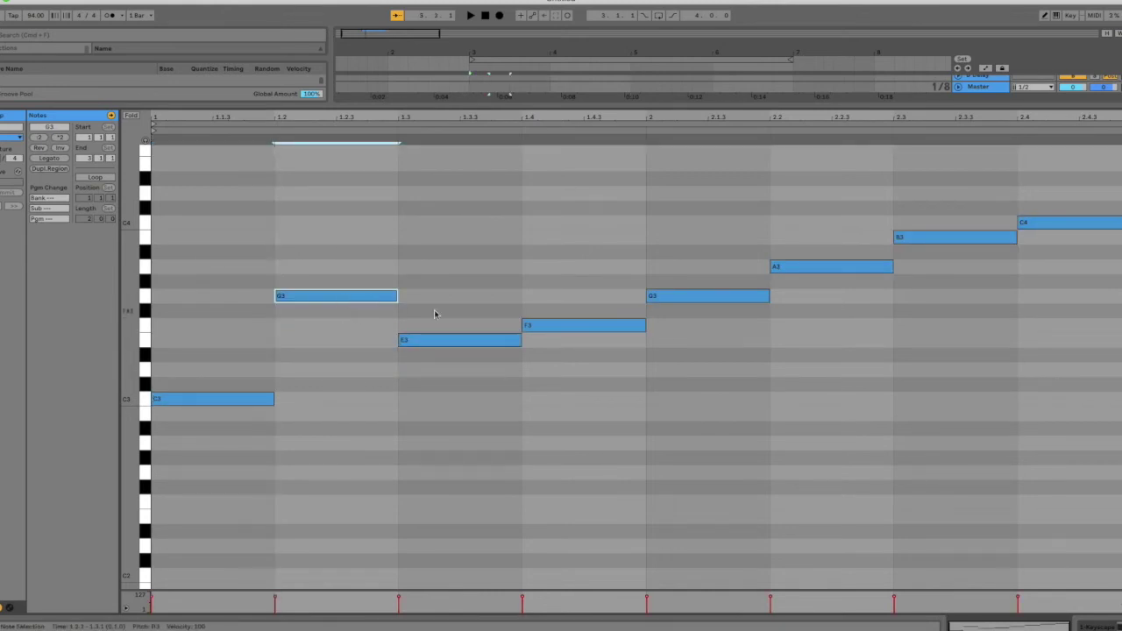
click(443, 351)
drag(442, 351, 444, 423)
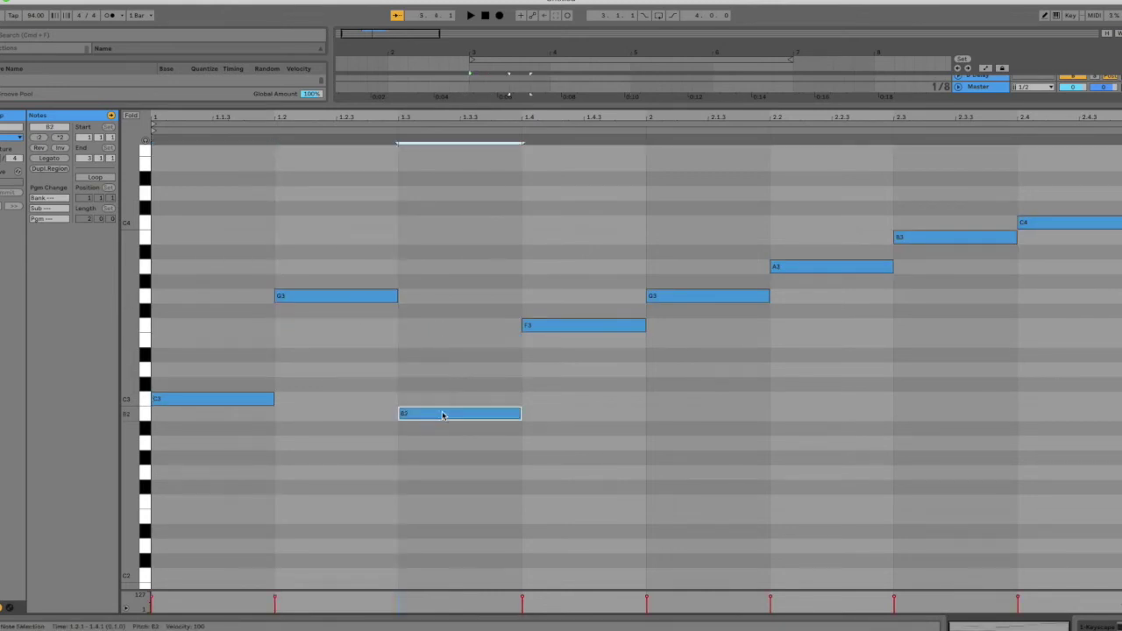
click(570, 333)
drag(570, 340, 570, 354)
Change the fifth to eighth notes to A3, C4, G3 and A3, and play the resulting melody.
drag(681, 296, 686, 271)
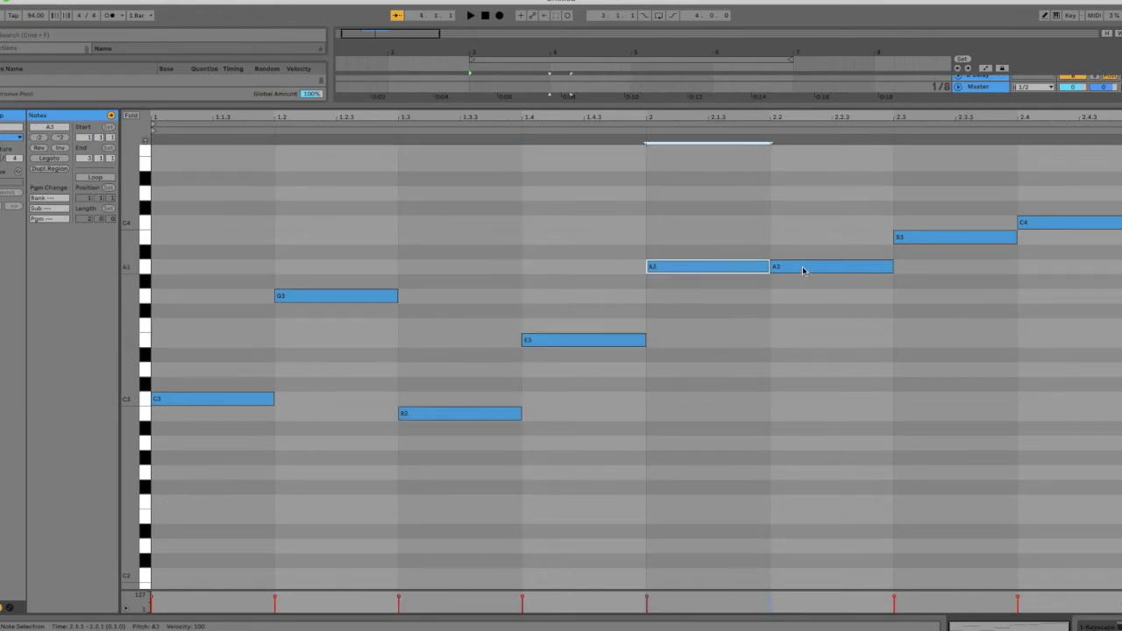
drag(803, 270, 801, 225)
drag(960, 239, 960, 297)
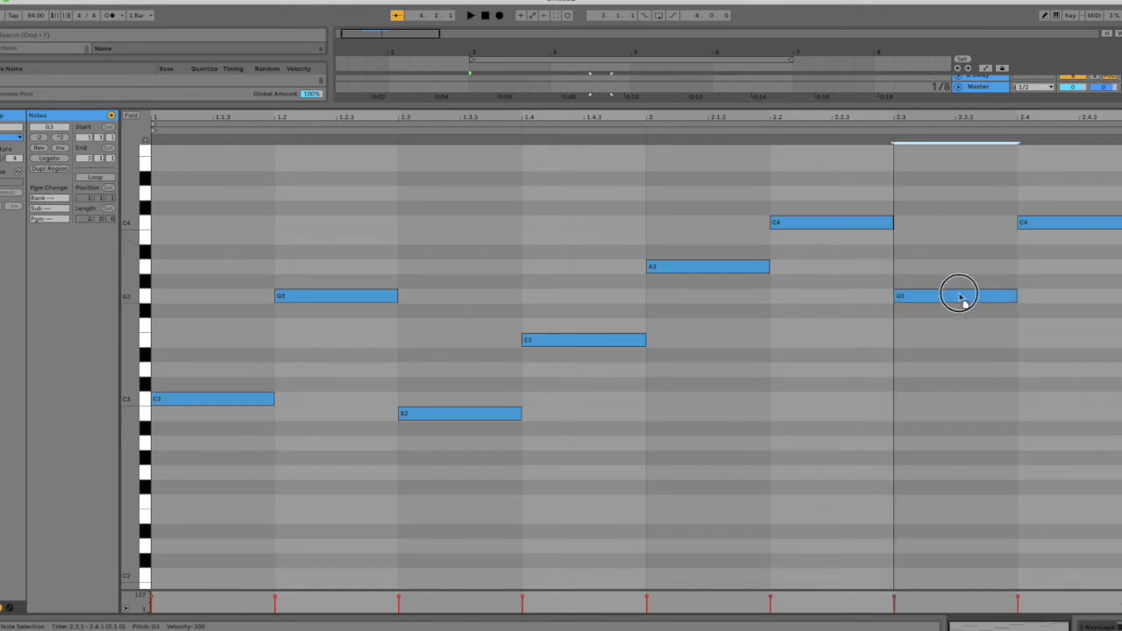
drag(1042, 222, 1022, 266)
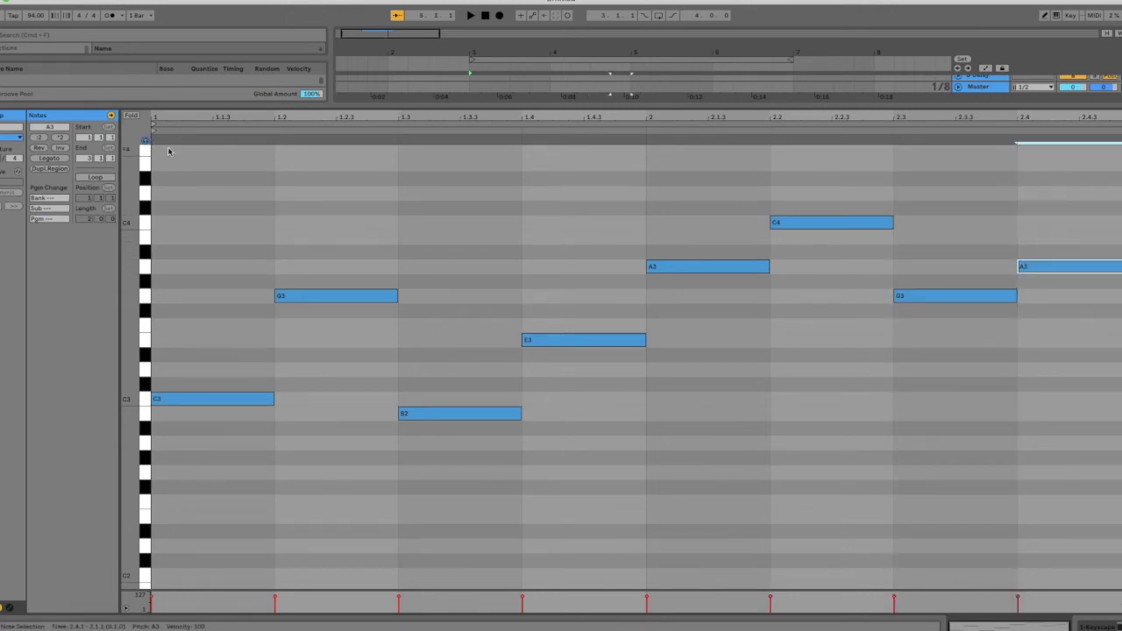
key(space)
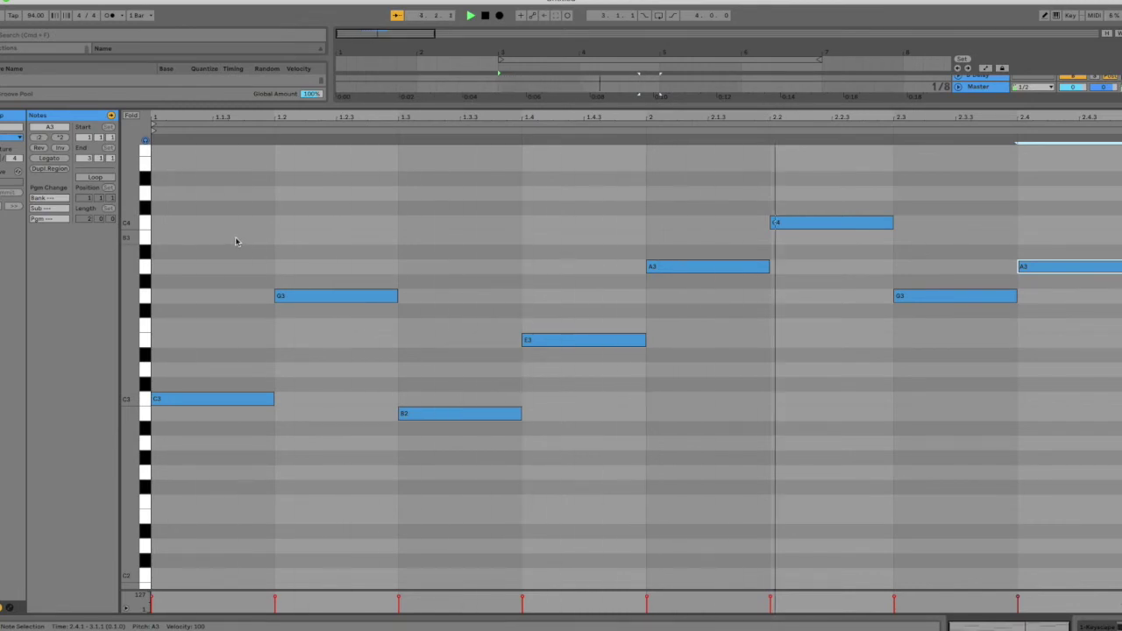
key(space)
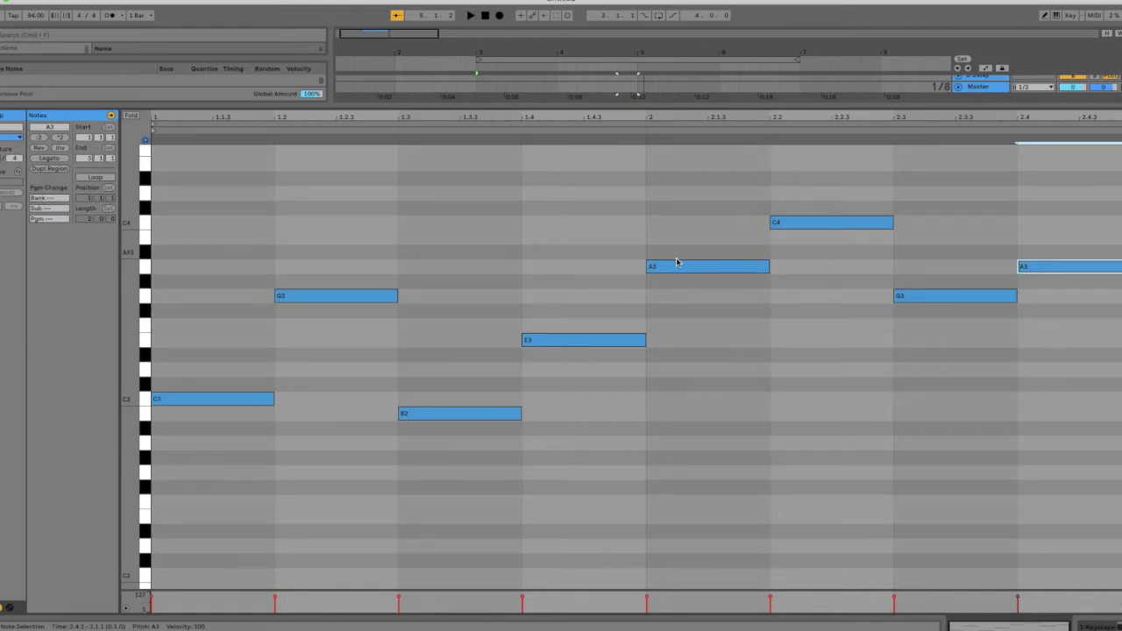
Switch to Preview, examine the table of note and rest values in the Ritme section, and return to Ableton Live.
key(super+Tab)
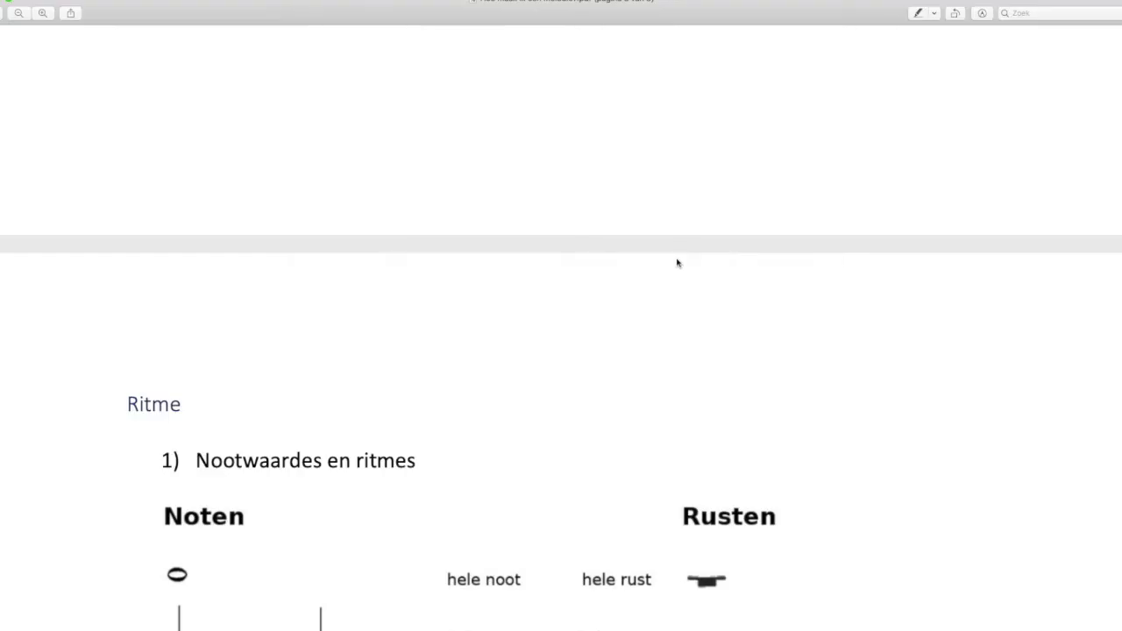
scroll(627, 270, down, 4)
scroll(627, 271, down, 3)
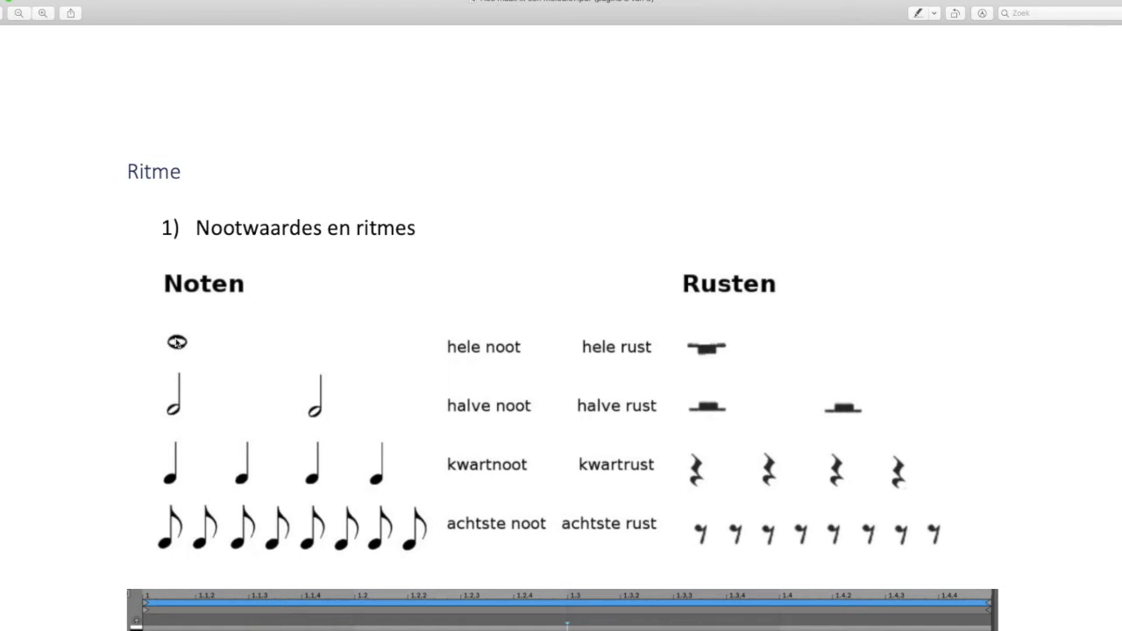
key(super+Tab)
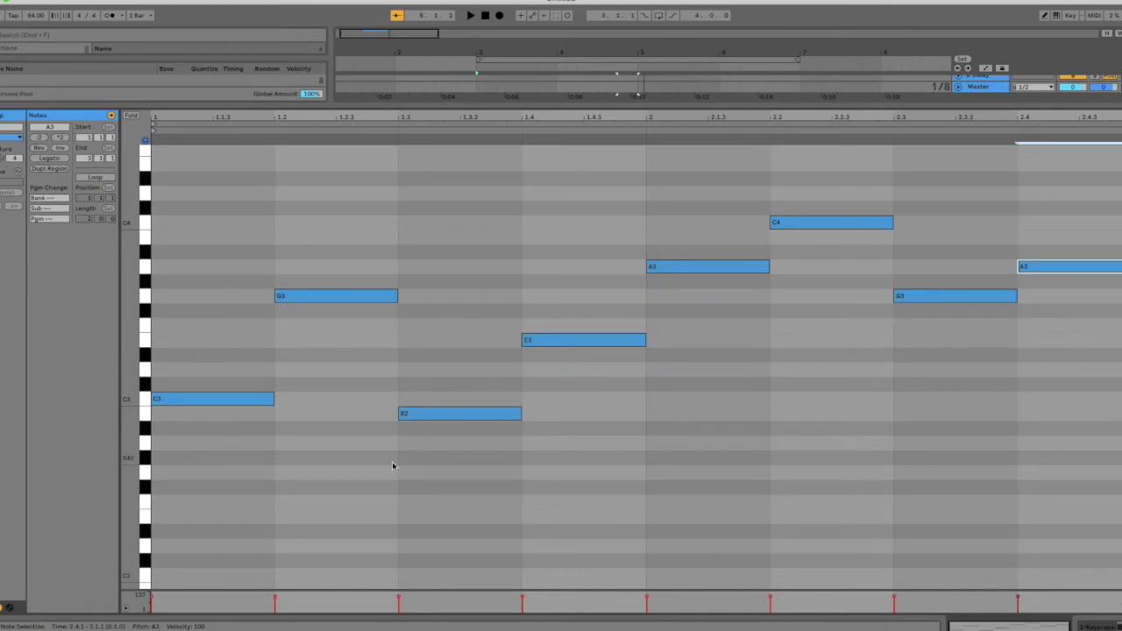
Delete all the melody notes and shorten the clip to one bar.
drag(220, 209, 1044, 465)
key(Delete)
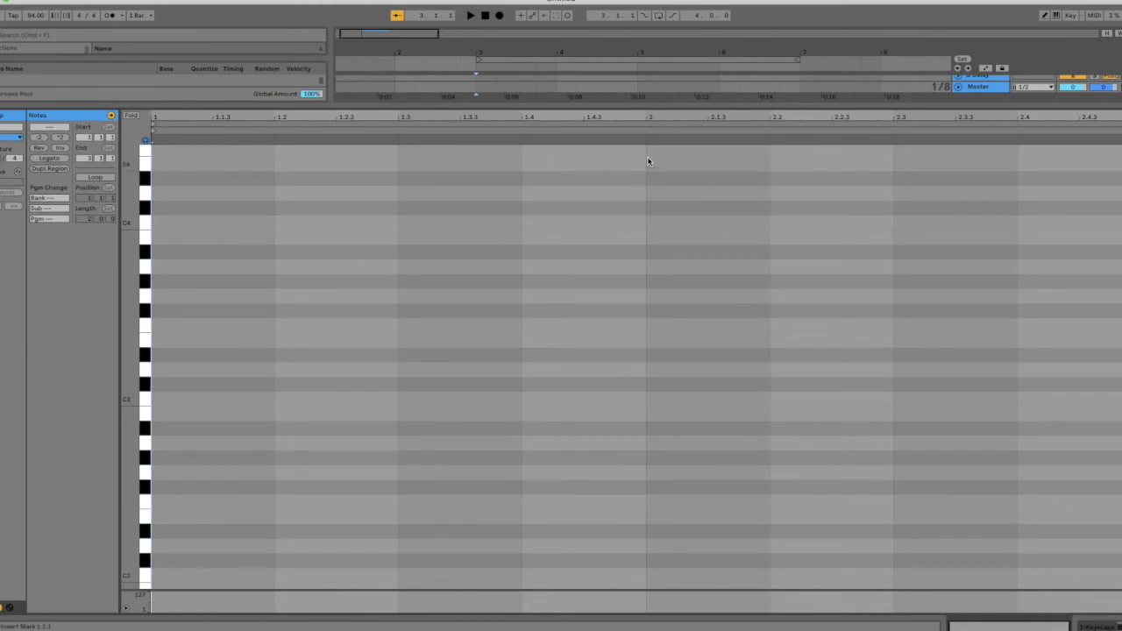
drag(649, 159, 1121, 163)
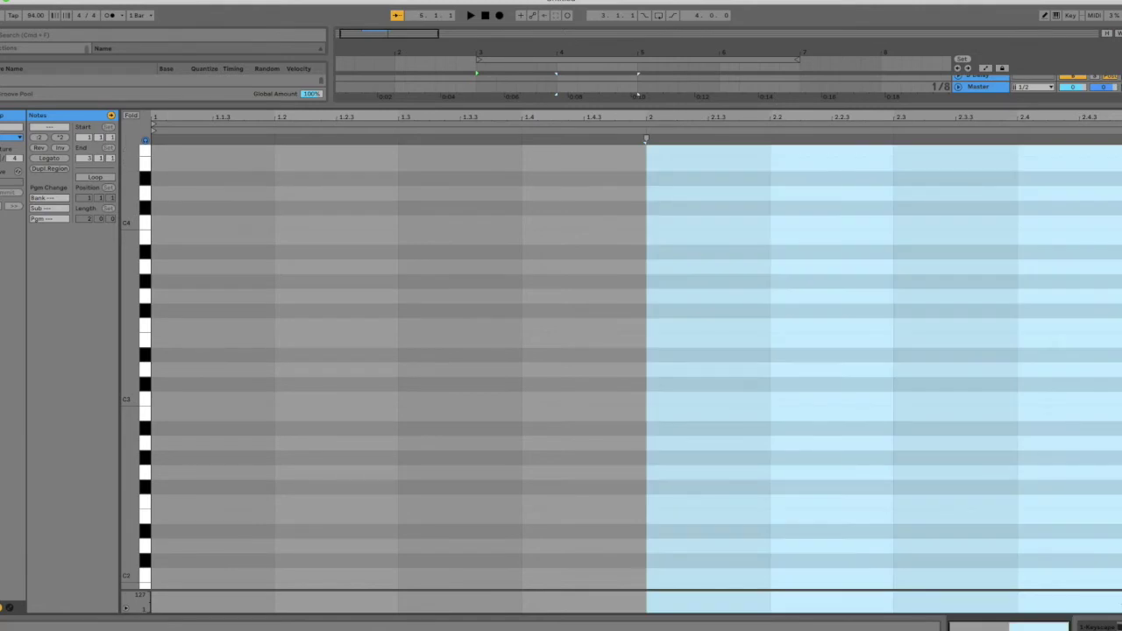
key(super+a)
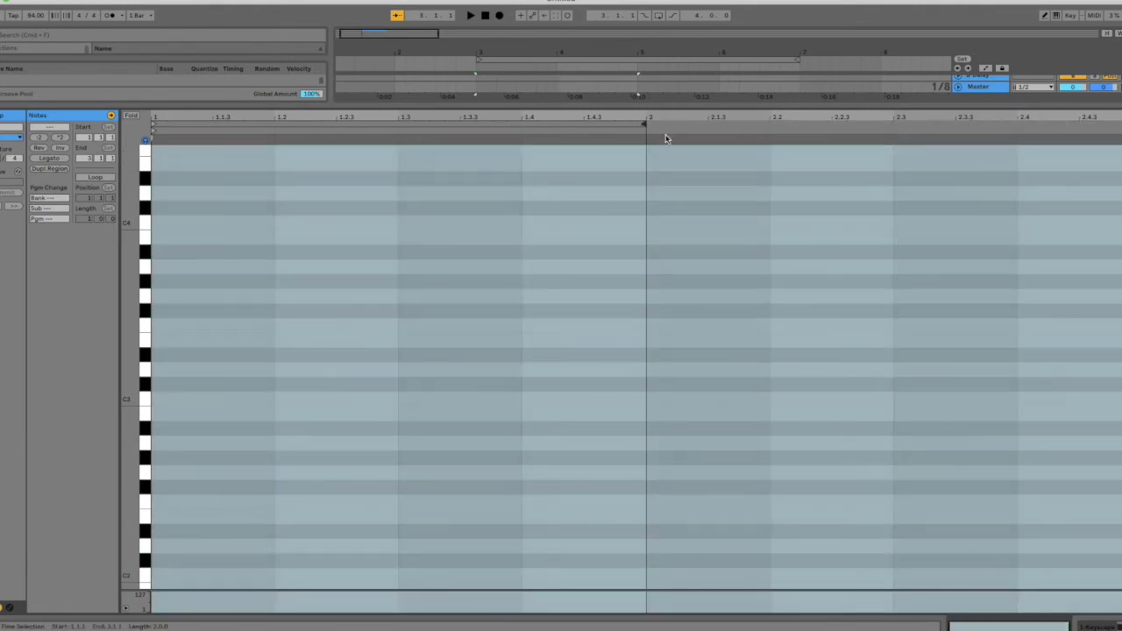
mouse_move(644, 125)
mouse_down()
mouse_move(992, 125)
mouse_move(647, 124)
mouse_up()
click(531, 126)
click(523, 166)
drag(476, 122, 502, 252)
scroll(501, 253, left, 3)
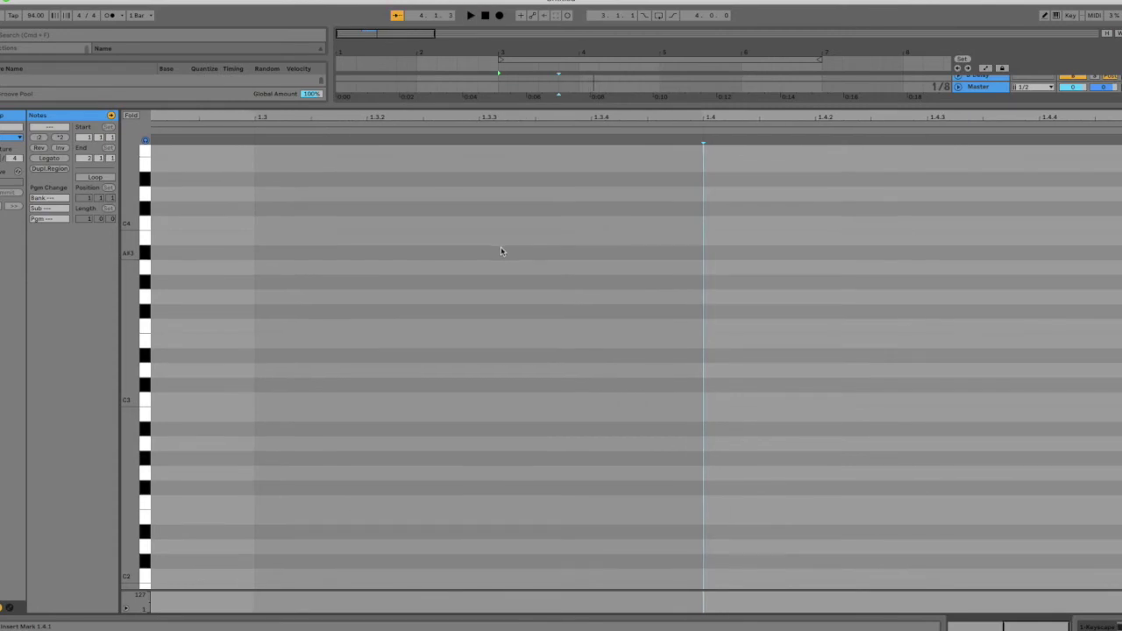
mouse_move(433, 115)
mouse_down()
mouse_move(433, 57)
mouse_move(526, 44)
mouse_up()
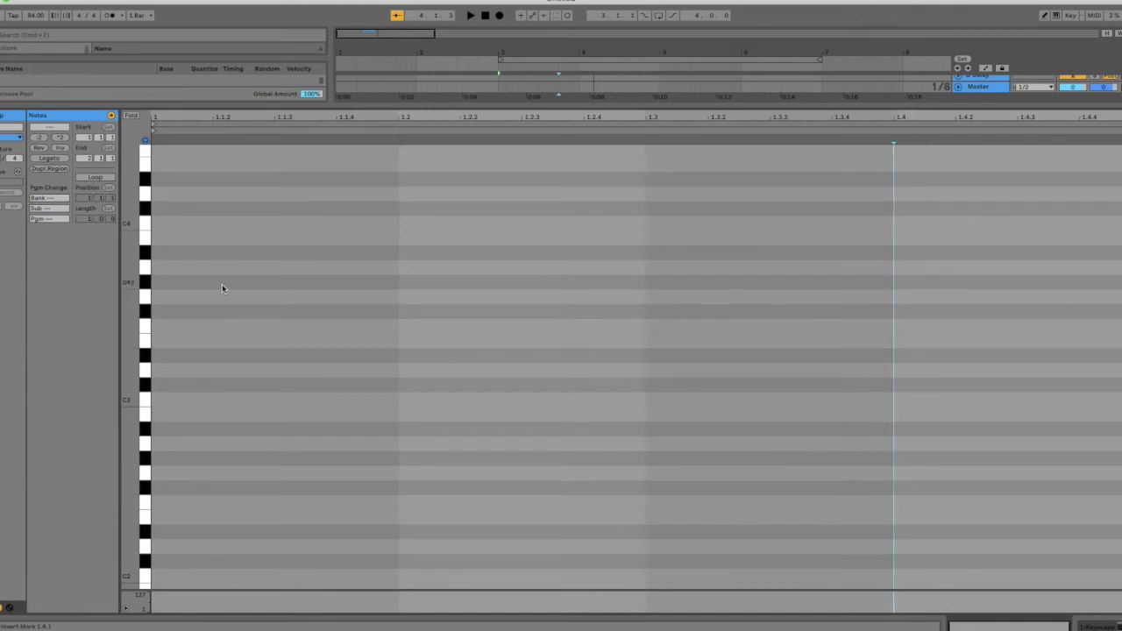
Add a C4 whole note that fills the entire bar.
double_click(167, 221)
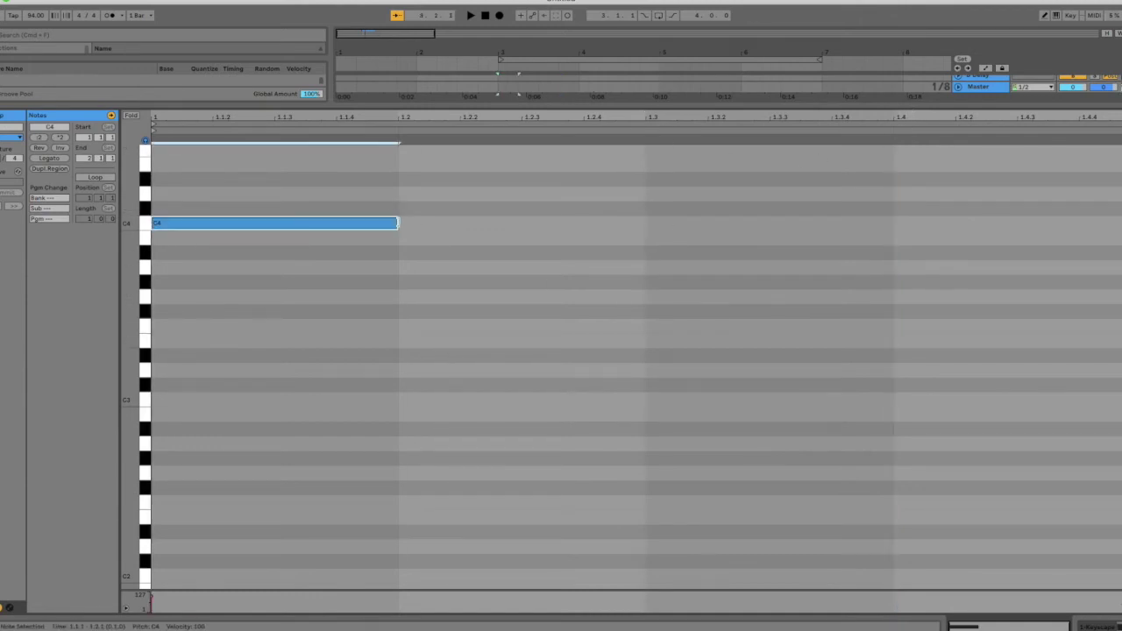
drag(397, 222, 1114, 232)
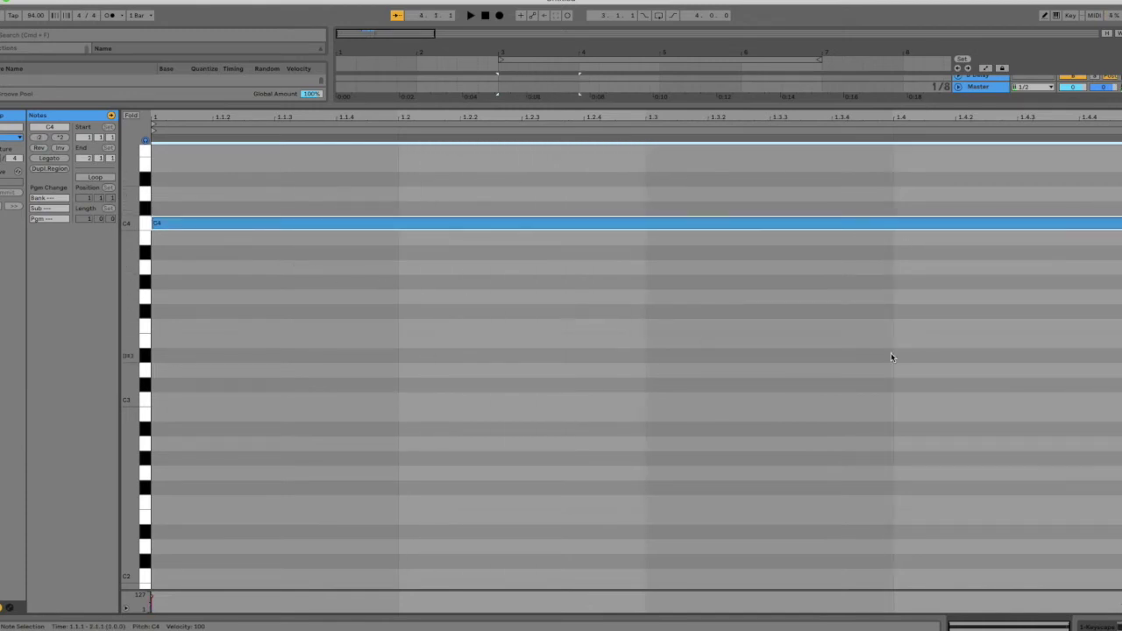
click(436, 247)
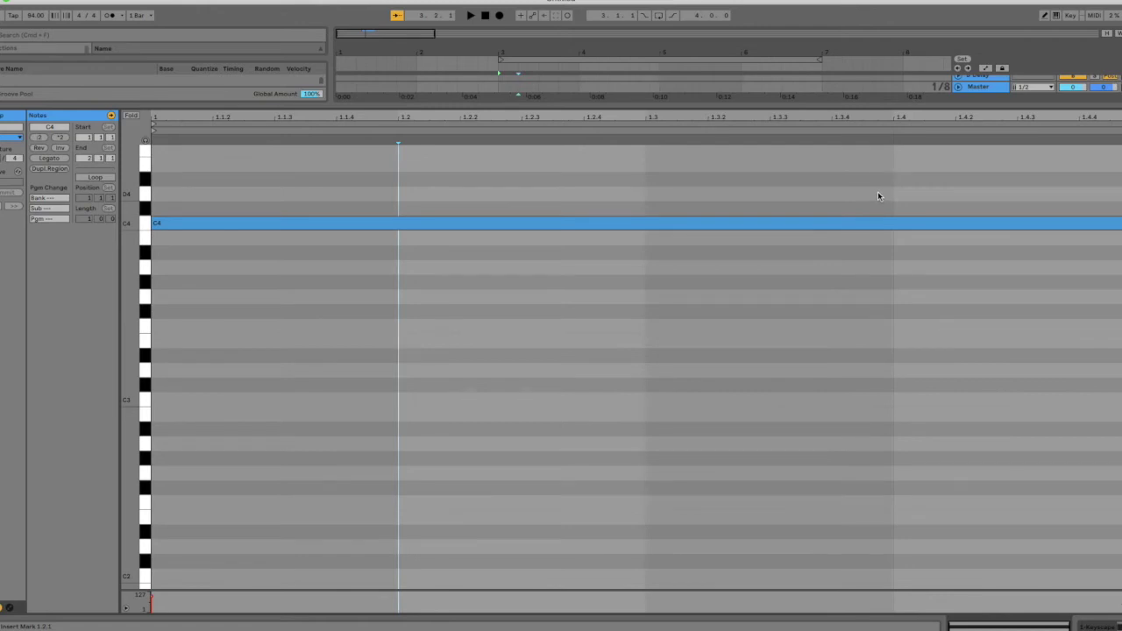
Check the half note in Preview, then fill the bar in Ableton Live with two A3 half notes.
key(super+Tab)
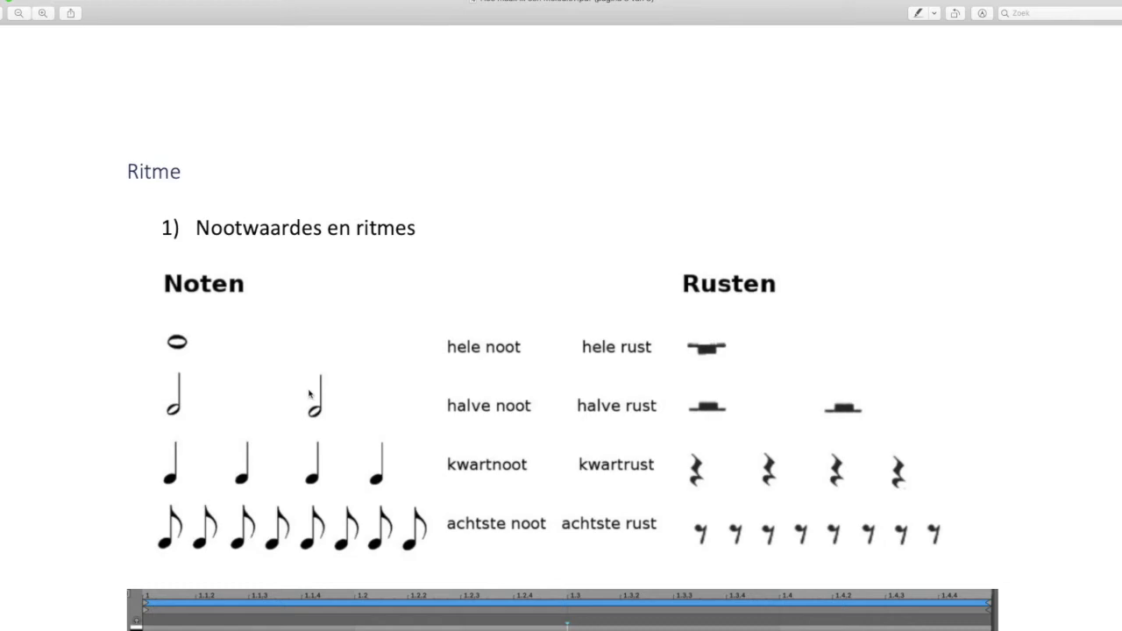
key(super+Tab)
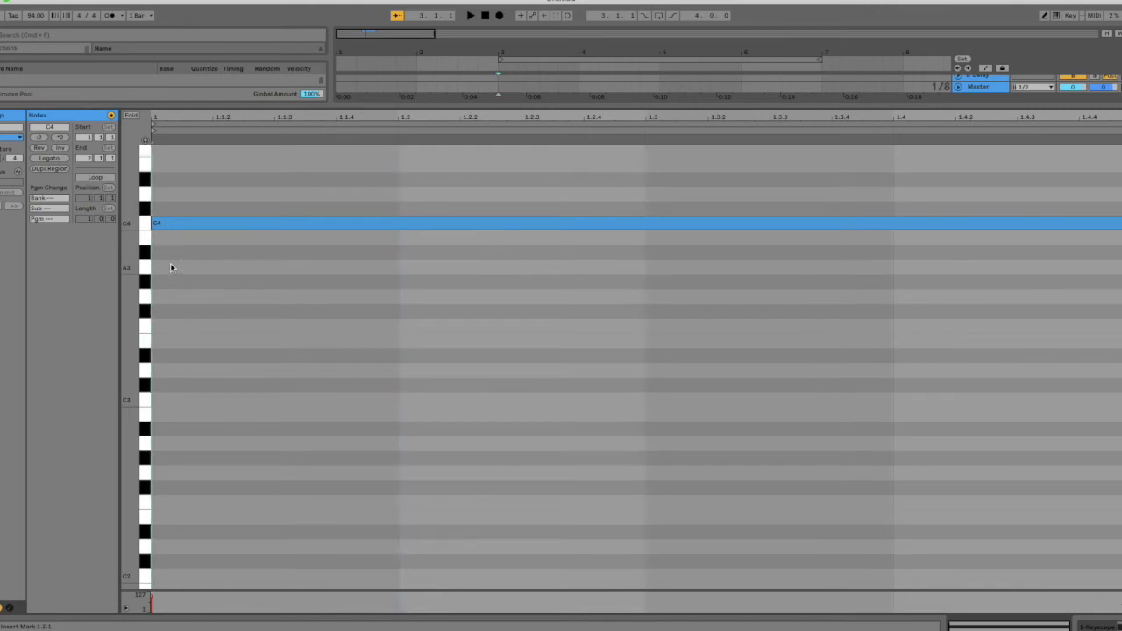
double_click(346, 266)
drag(400, 267, 641, 268)
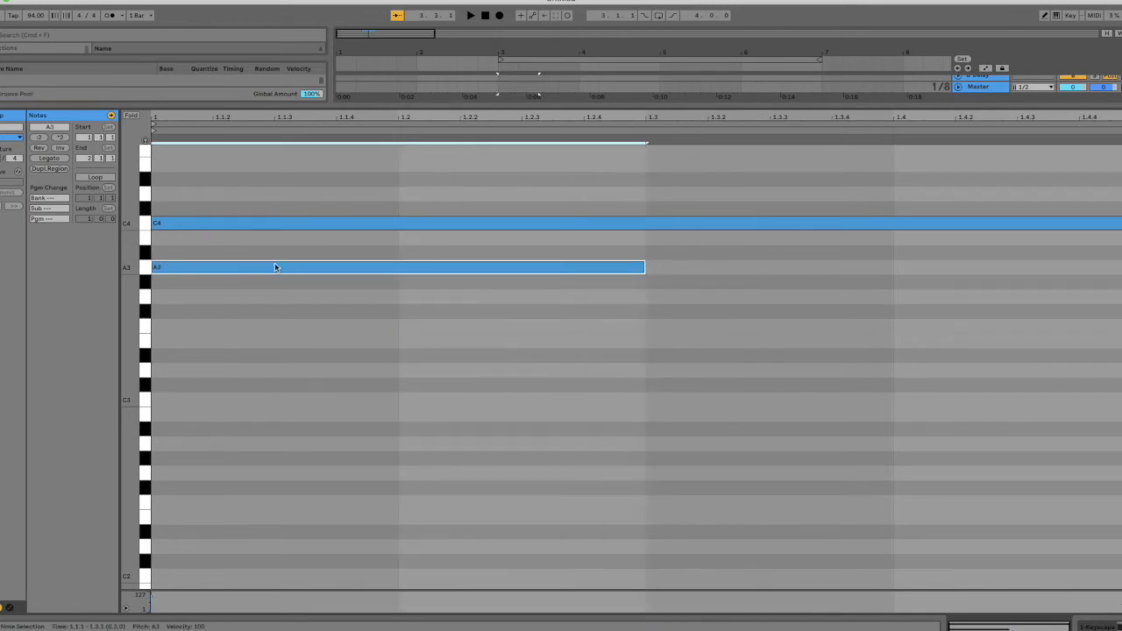
click(669, 265)
drag(655, 266, 1115, 265)
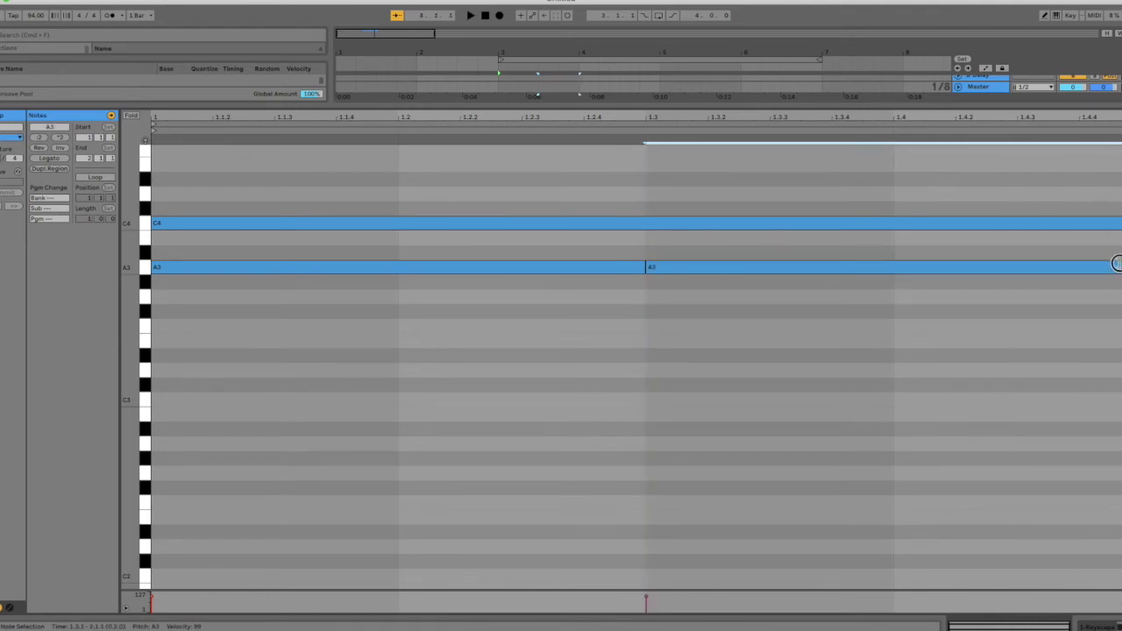
Compare the two A3 half notes with the C4 whole note by selecting them in turn.
click(390, 272)
click(736, 269)
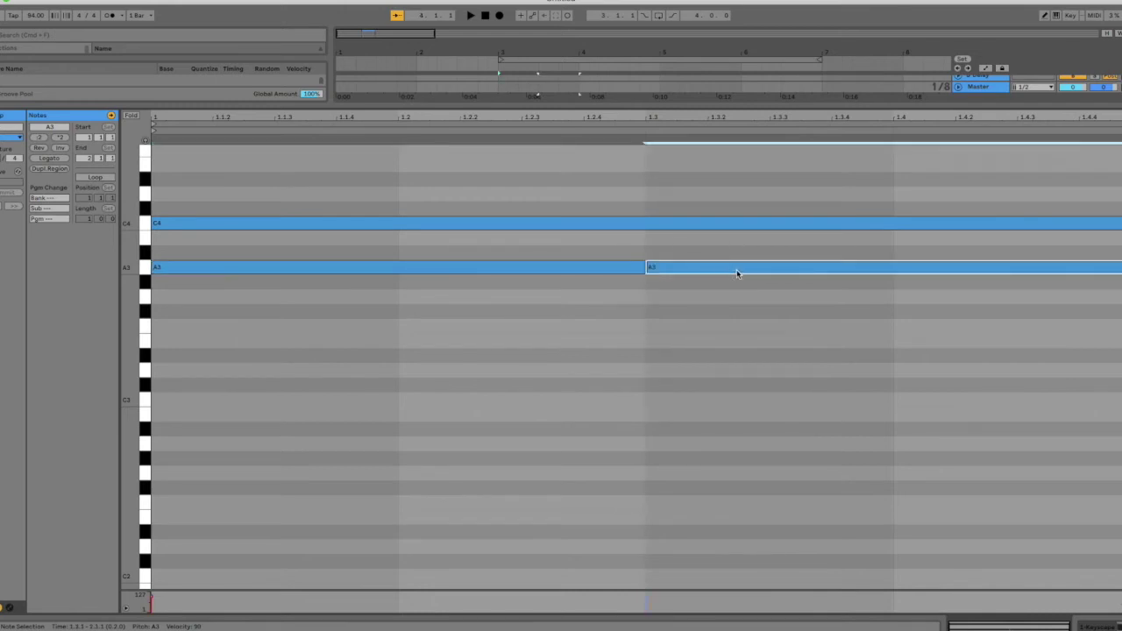
click(648, 225)
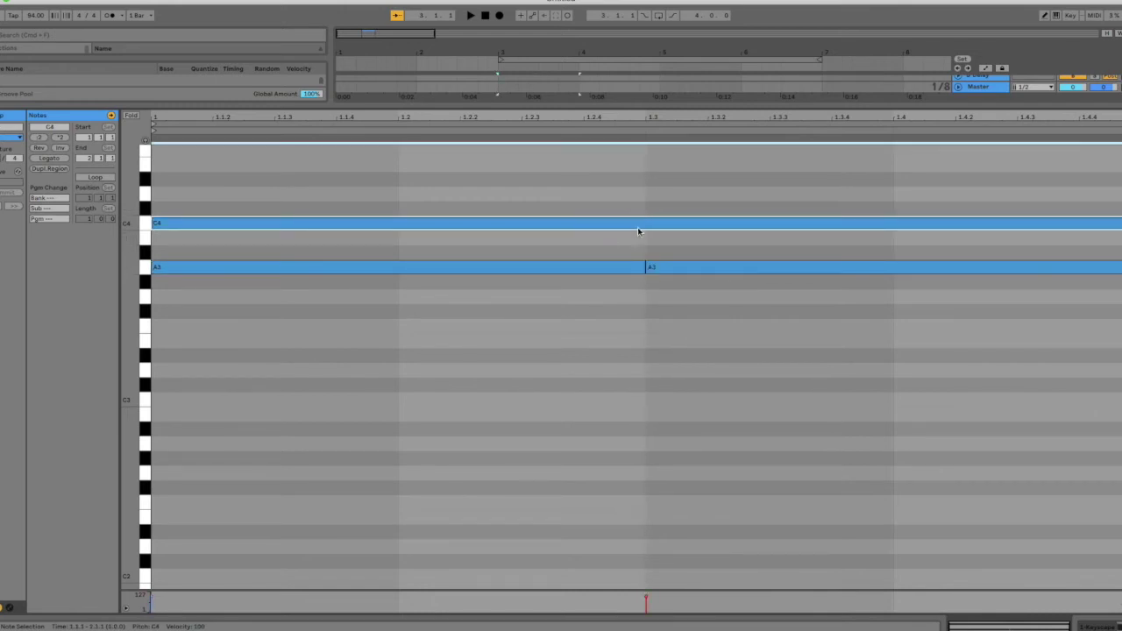
click(643, 239)
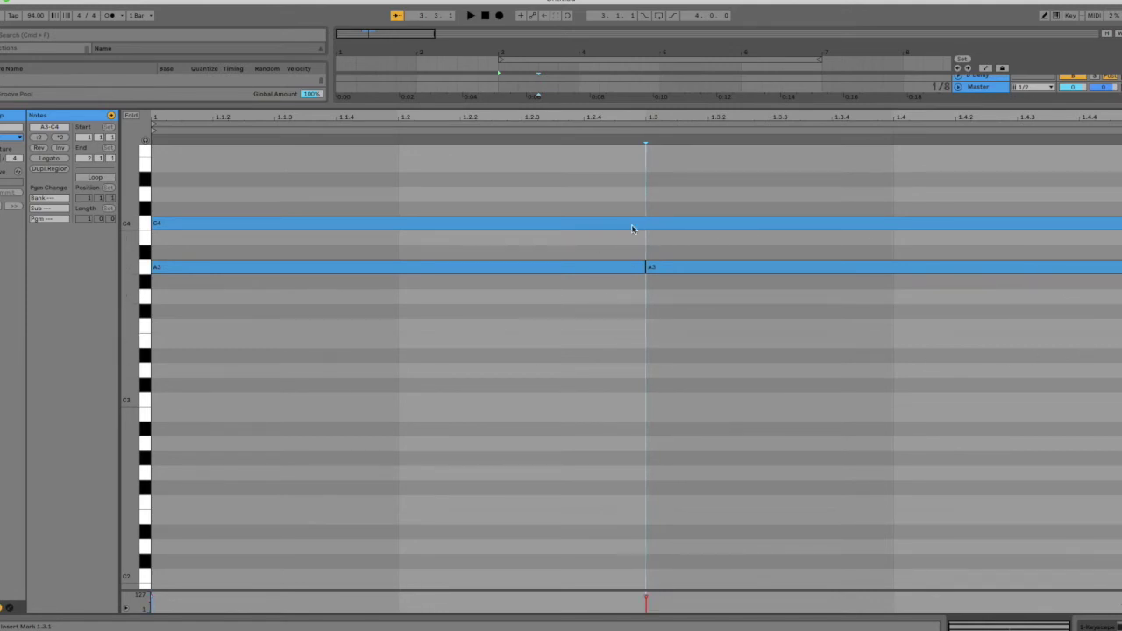
Check the quarter note in Preview, then fill the bar in Ableton Live with four F3 quarter notes.
key(super+Tab)
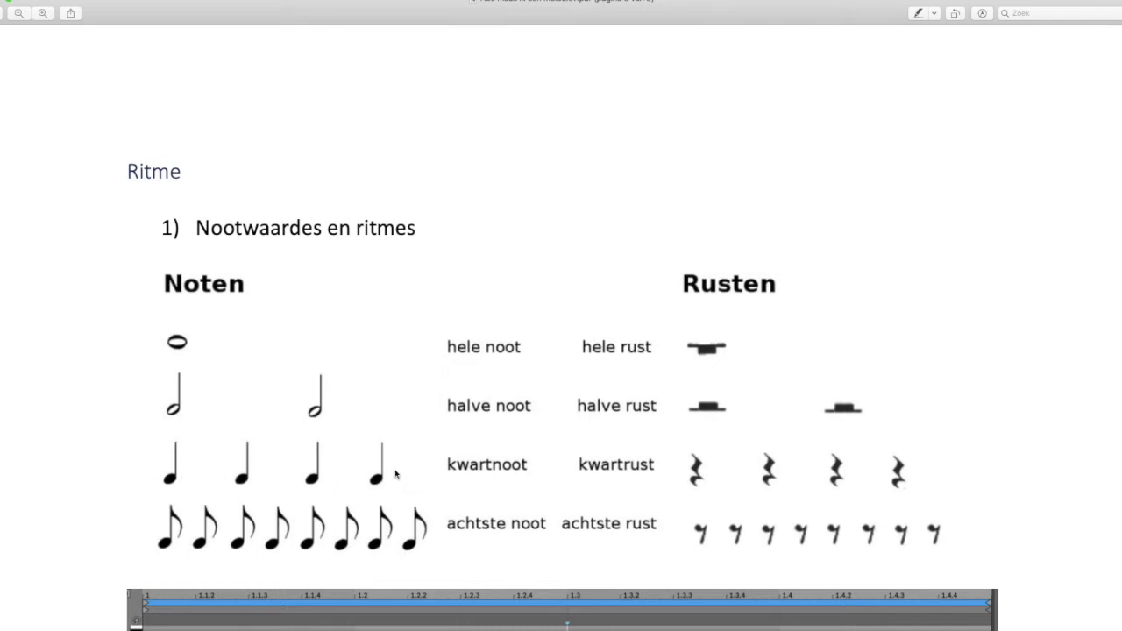
key(super+Tab)
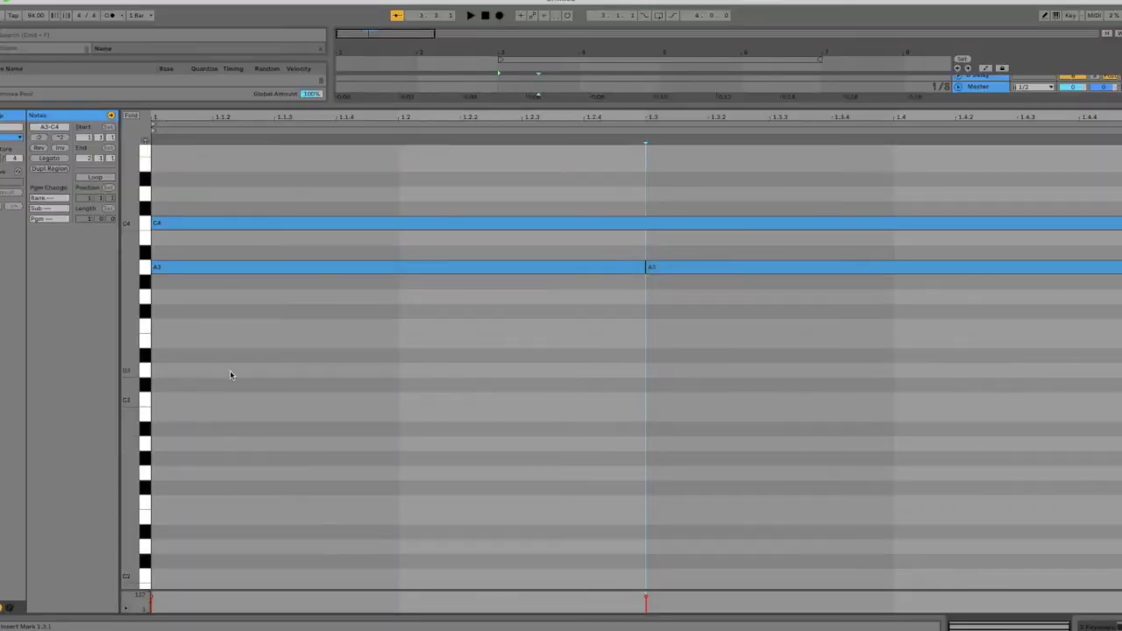
double_click(395, 325)
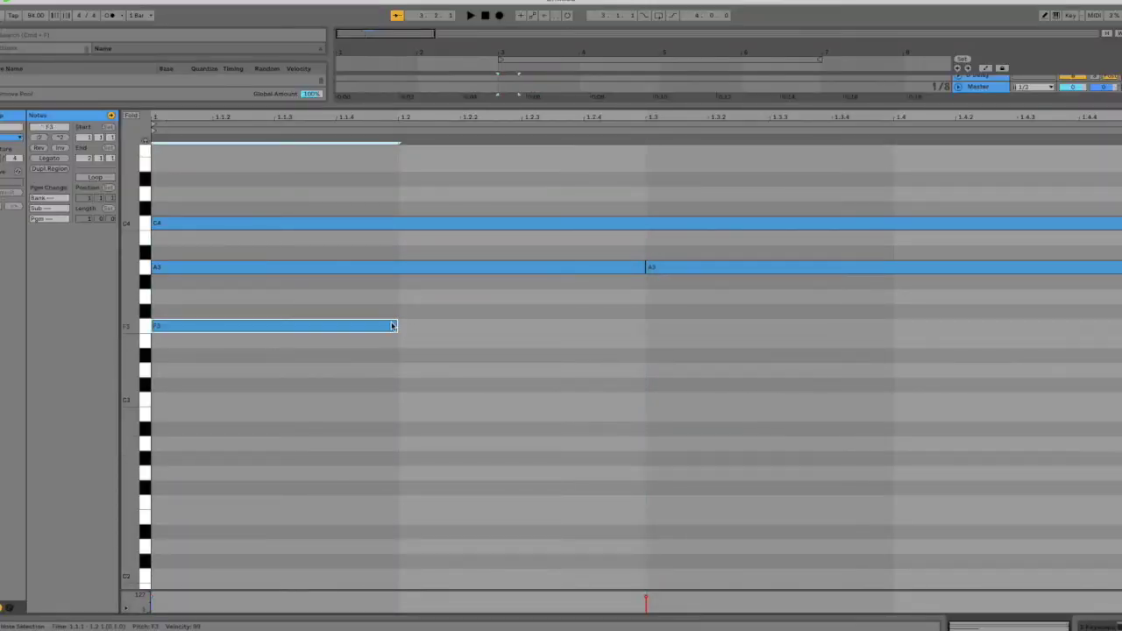
double_click(493, 323)
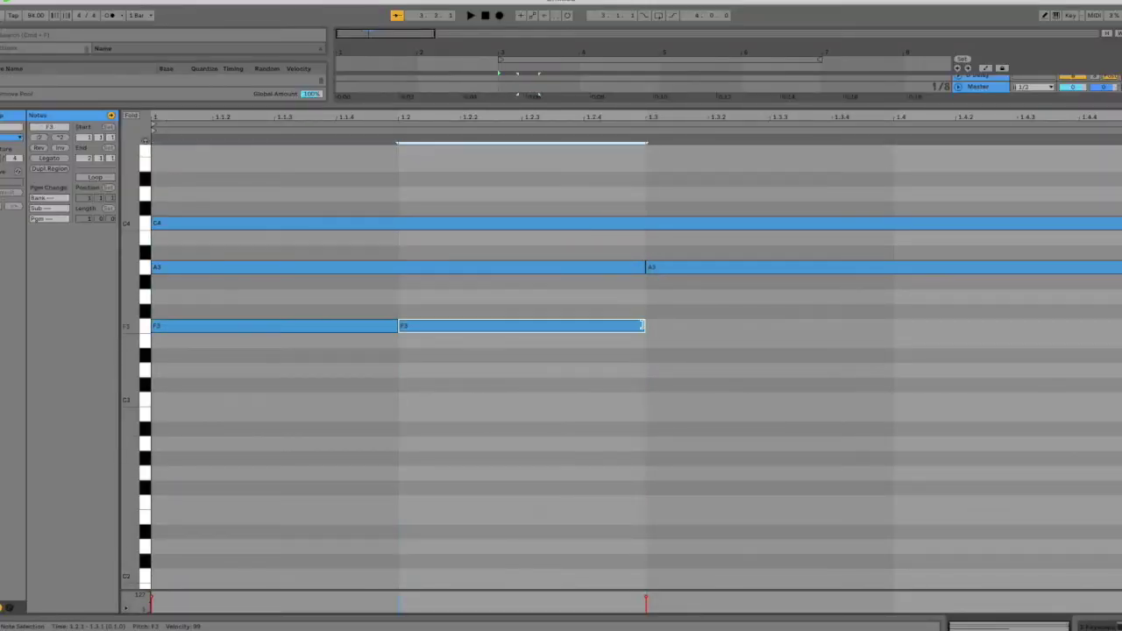
click(707, 325)
double_click(707, 326)
click(985, 328)
double_click(986, 328)
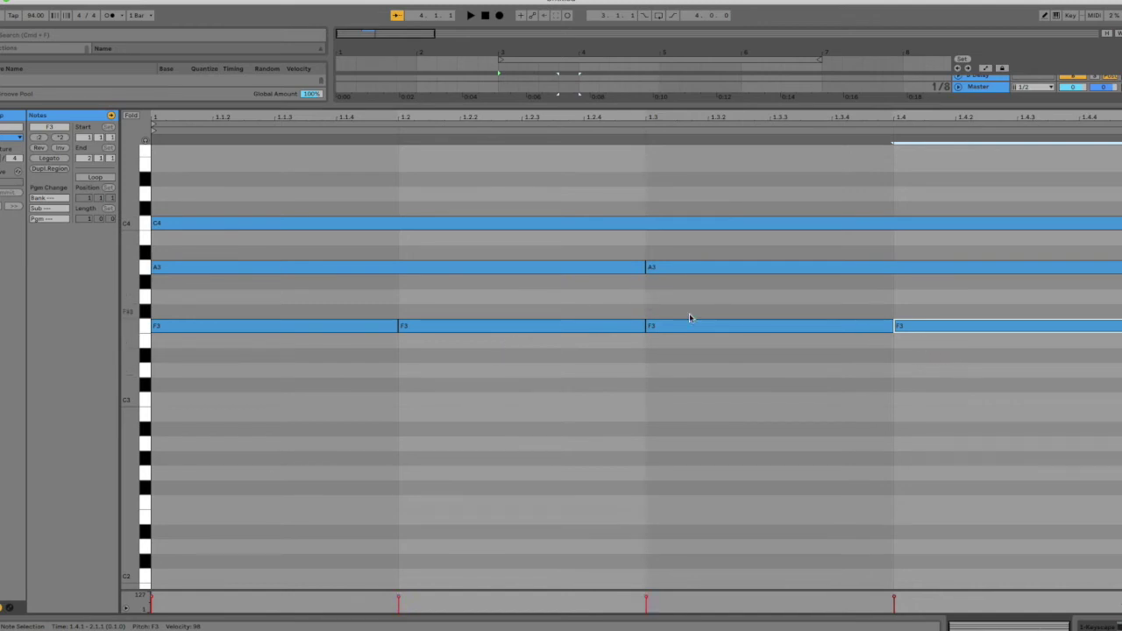
Compare each A3 half note with the two F3 quarter notes beneath it by selecting them in turn.
click(313, 267)
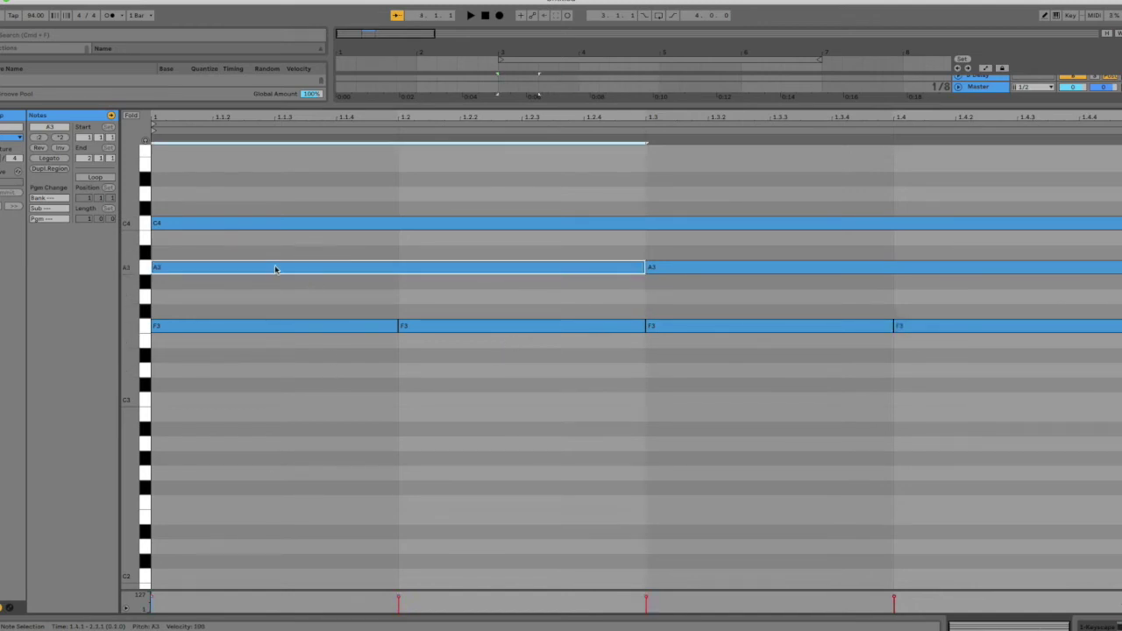
click(338, 328)
click(455, 330)
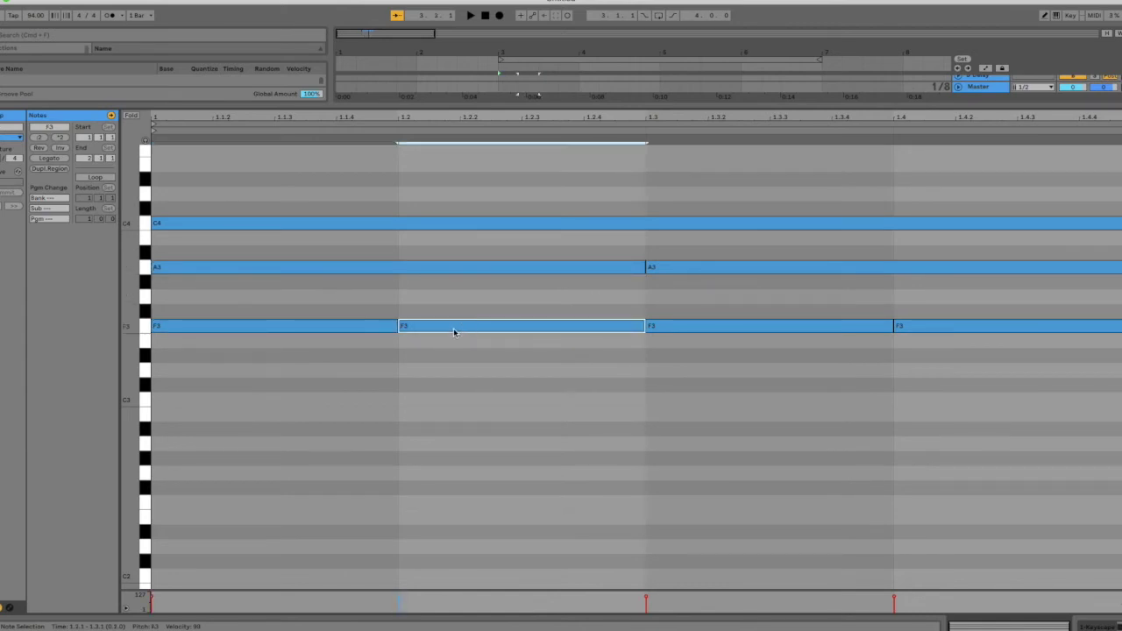
click(719, 269)
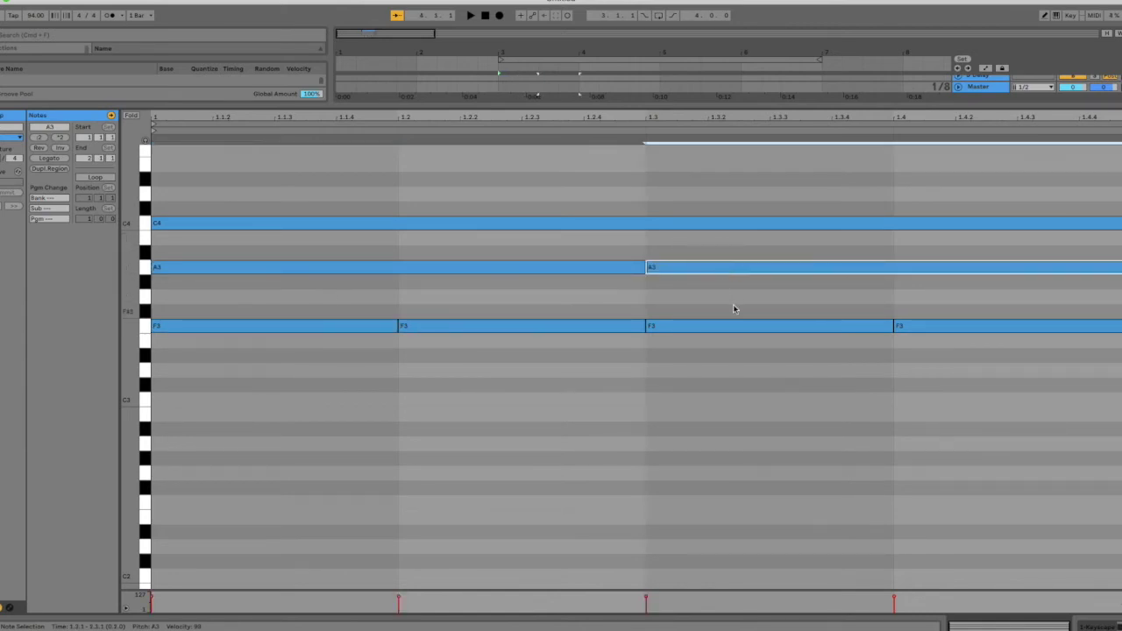
click(743, 326)
click(967, 326)
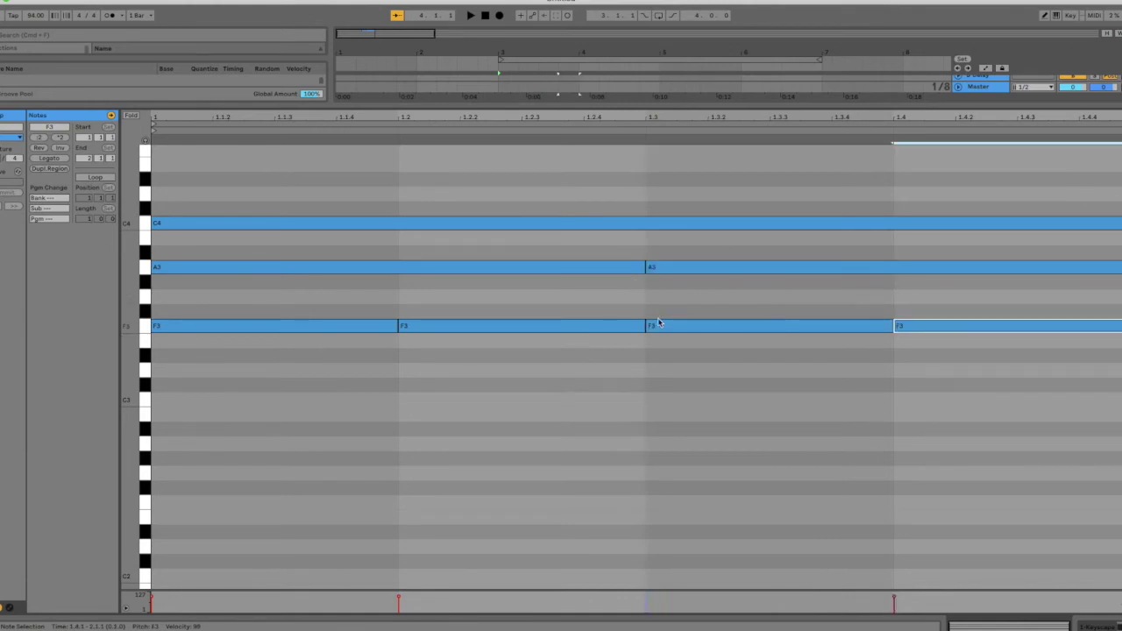
Check the eighth note (achtste noot) in Preview's note value chart, then return to Ableton Live.
key(super+Tab)
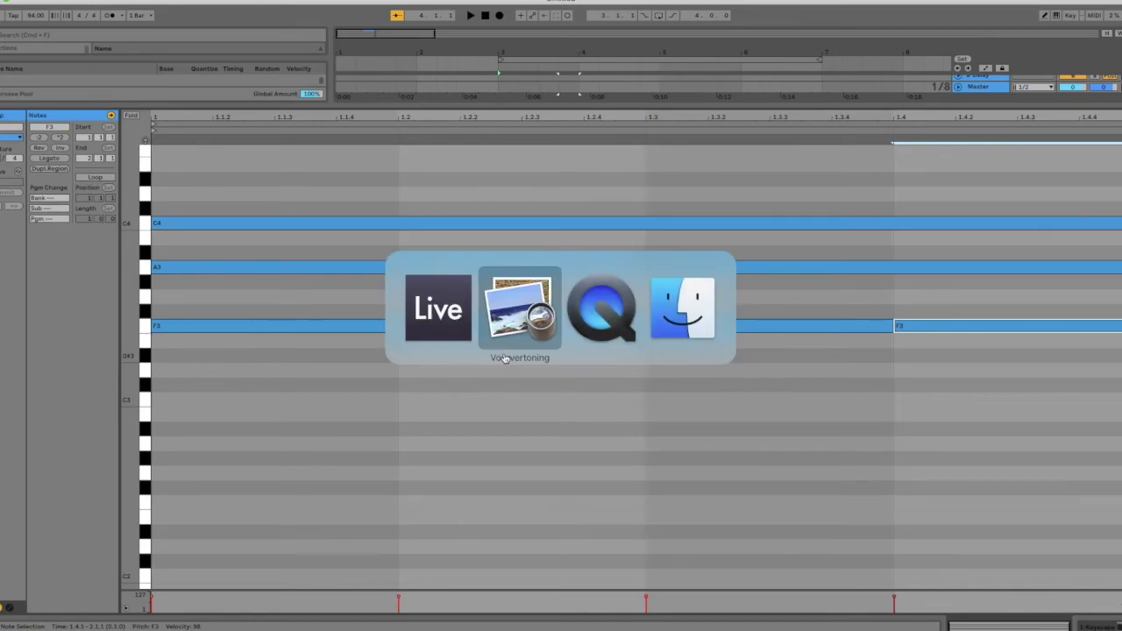
scroll(266, 491, down, 1)
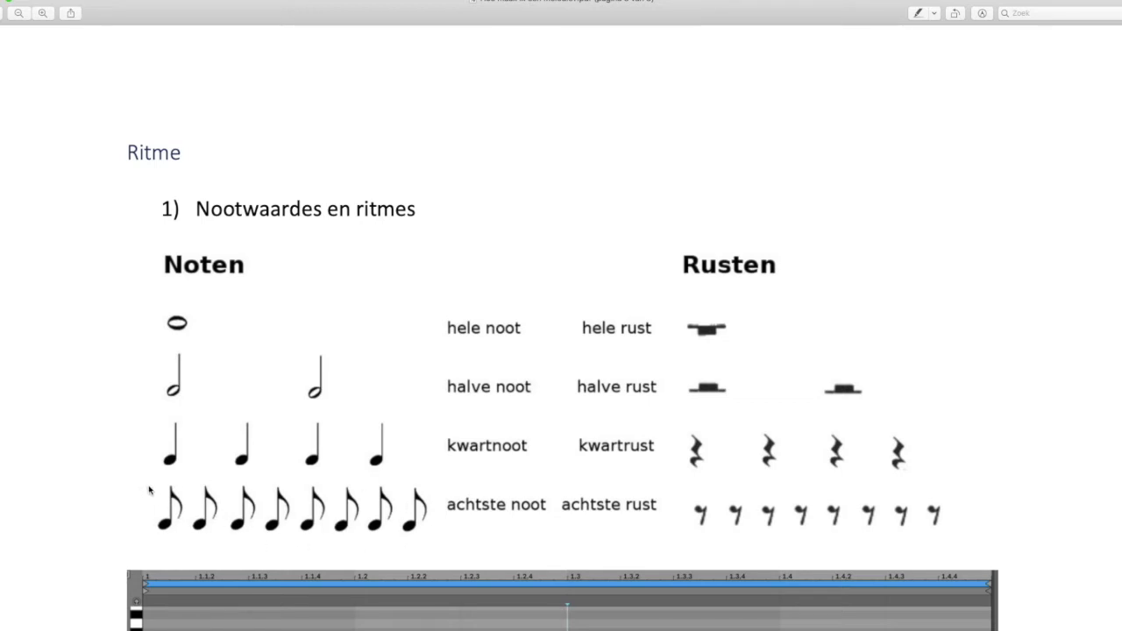
key(super+Tab)
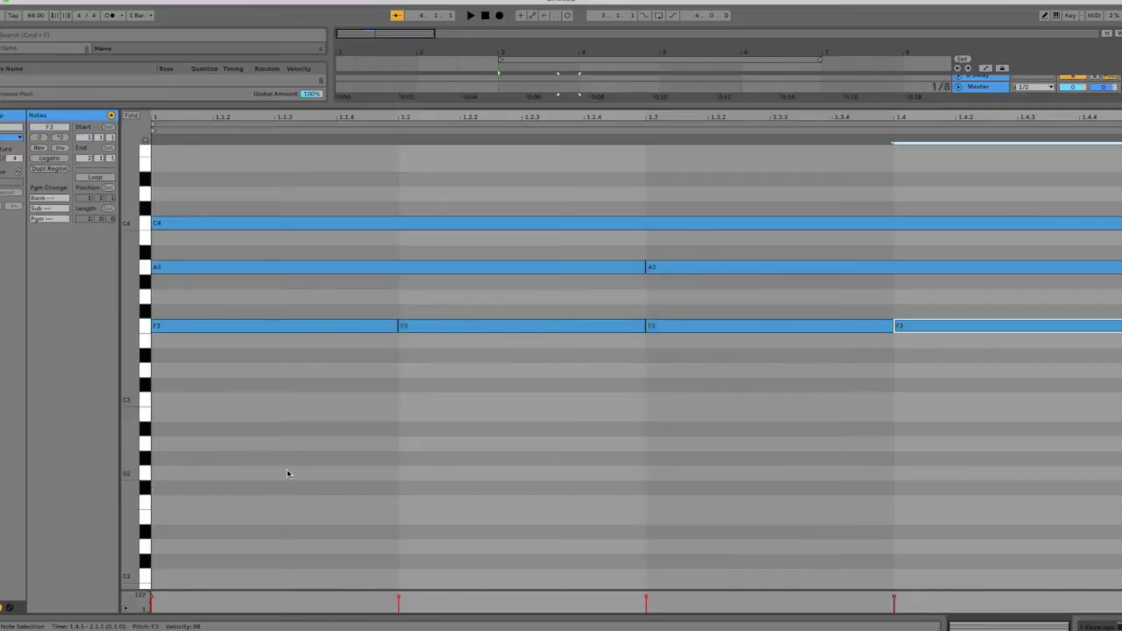
drag(181, 372, 402, 369)
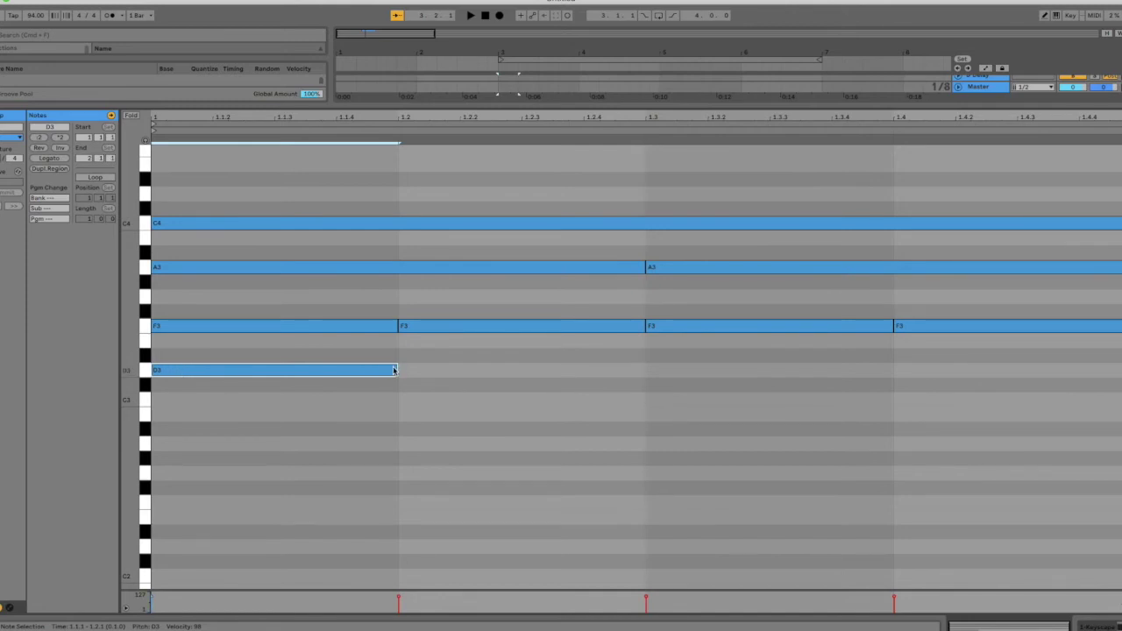
drag(396, 369, 340, 368)
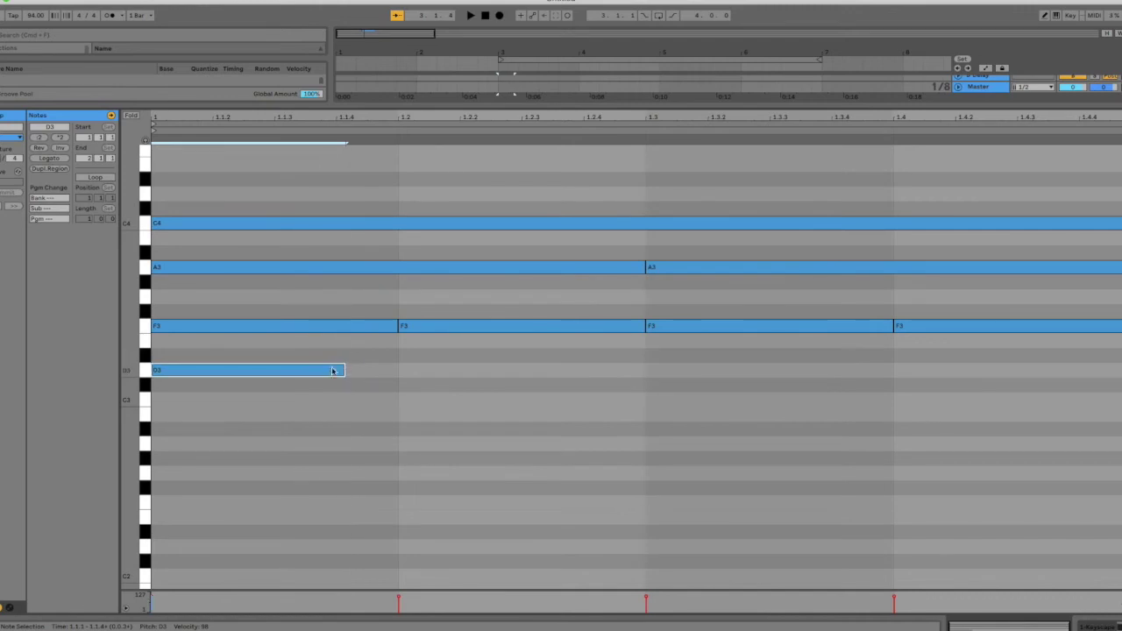
double_click(302, 370)
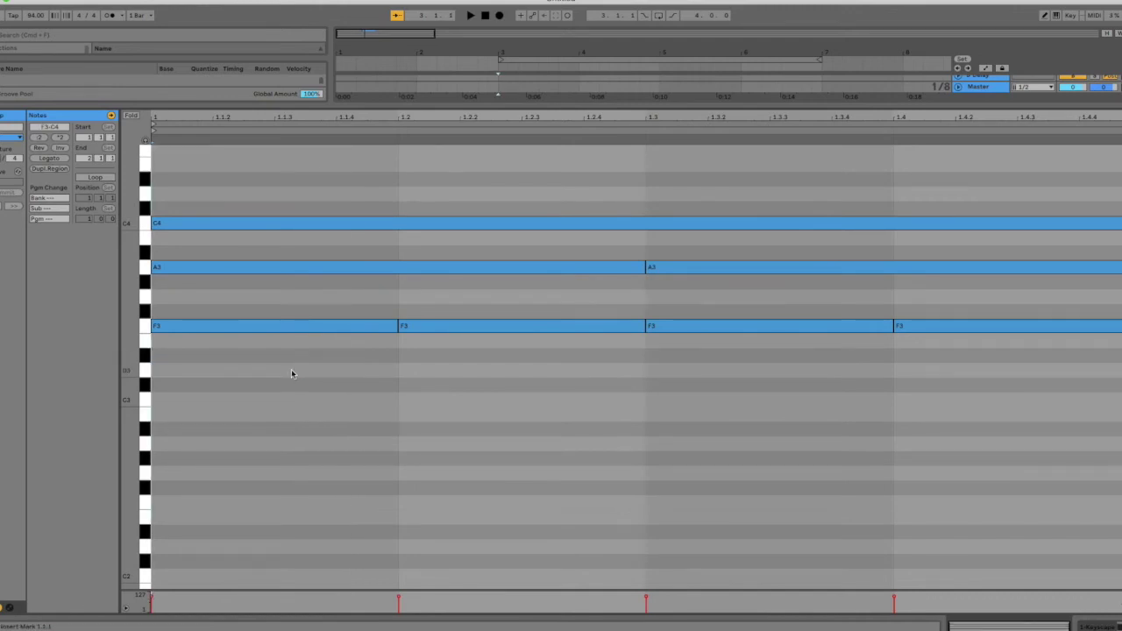
Set the fixed grid to 1/8, add a C3 eighth note at the bar's start, and mark its span against one beat.
right_click(292, 372)
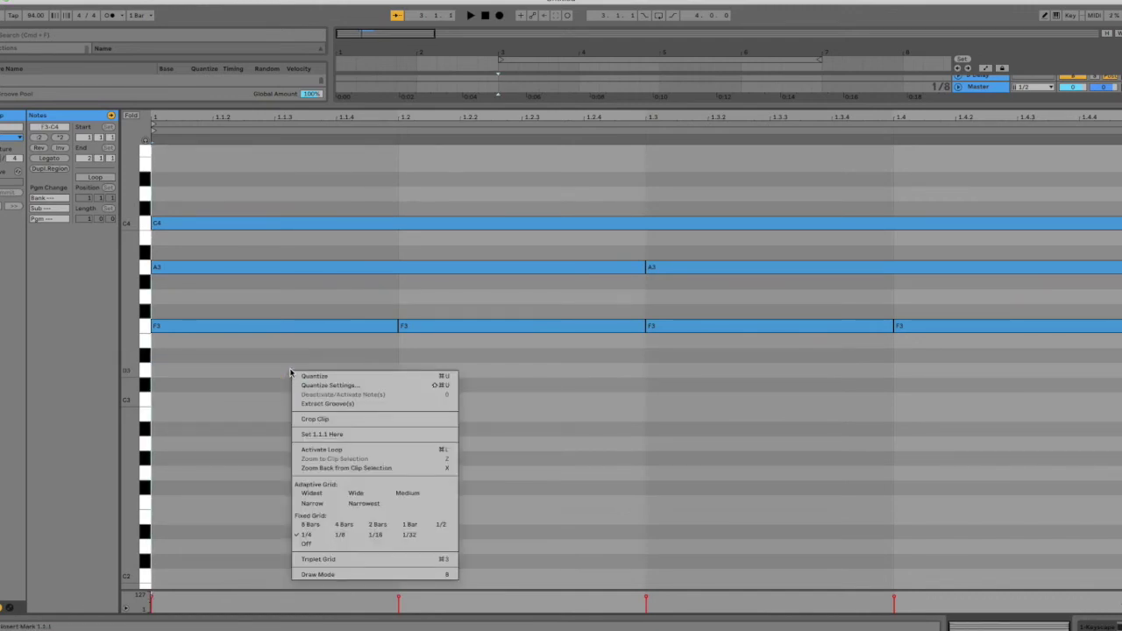
click(343, 535)
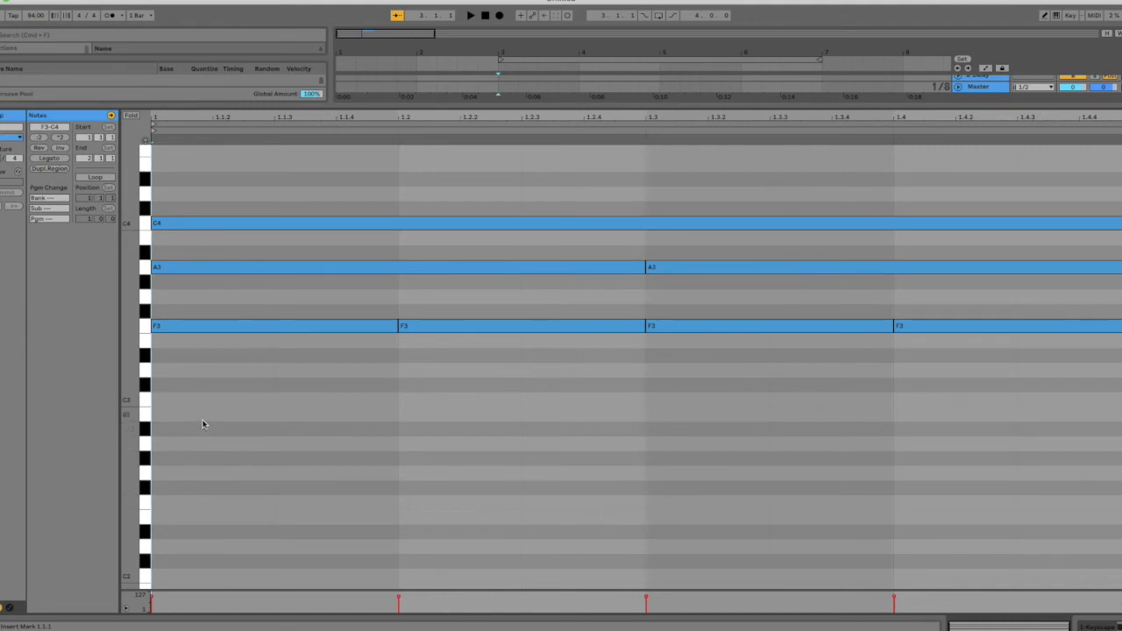
double_click(187, 395)
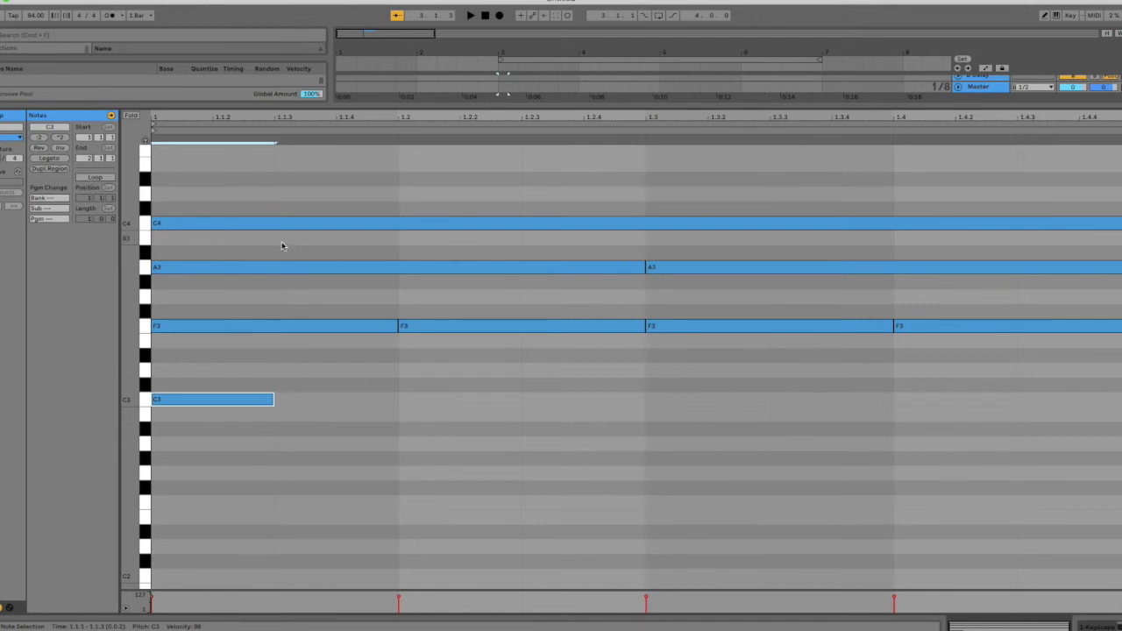
scroll(271, 412, down, 1)
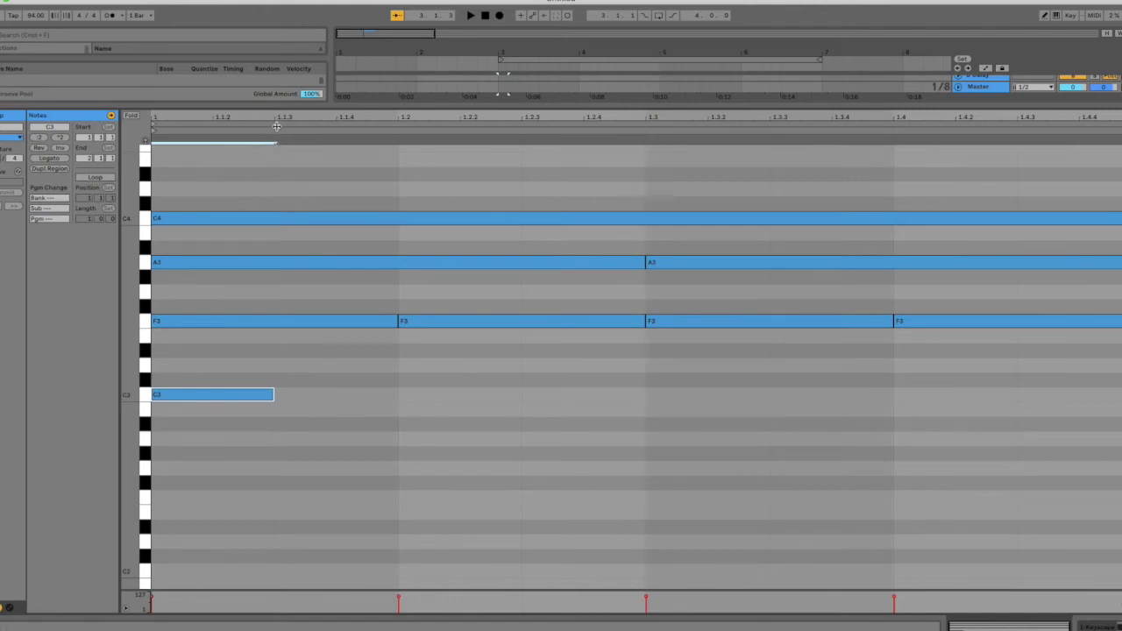
click(152, 152)
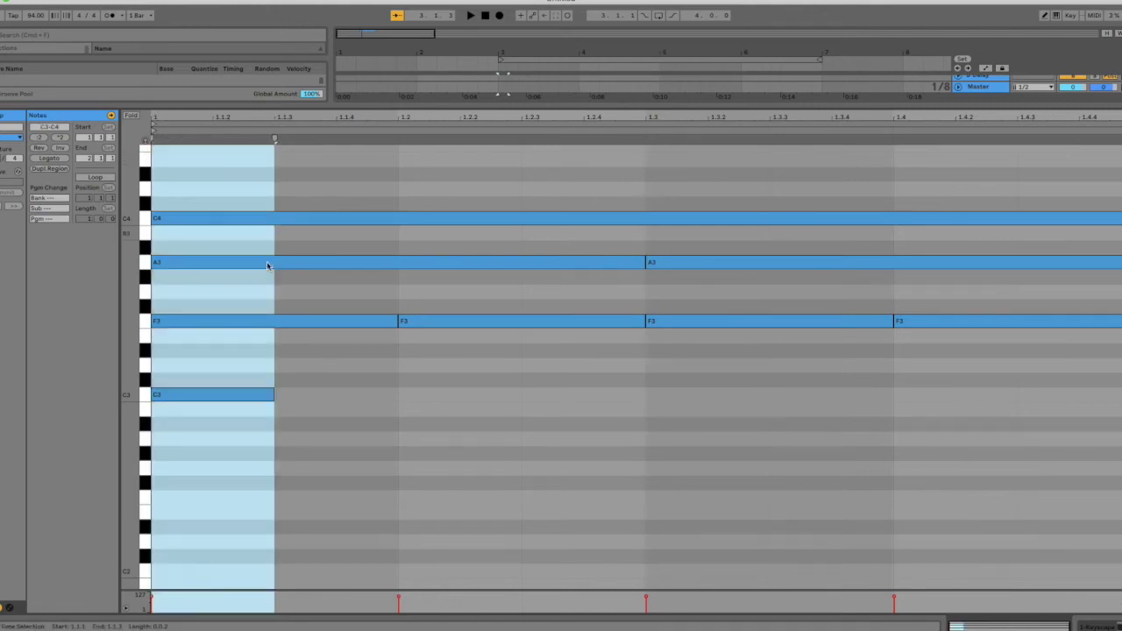
drag(400, 142, 170, 145)
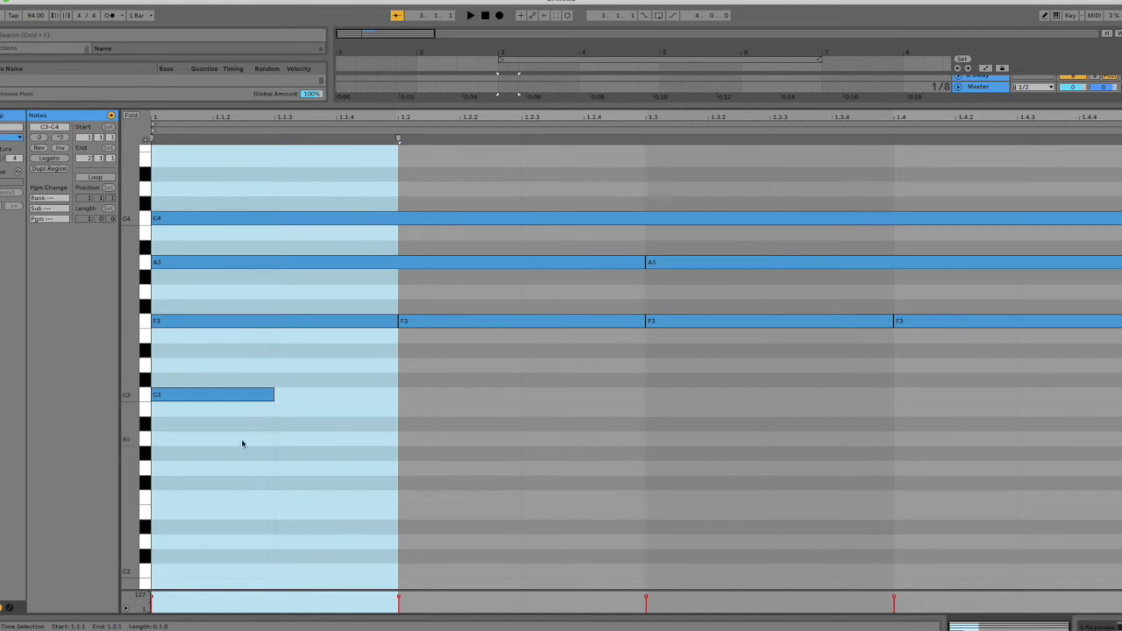
Fill the rest of the bar with seven more C3 eighth notes.
click(307, 395)
double_click(307, 395)
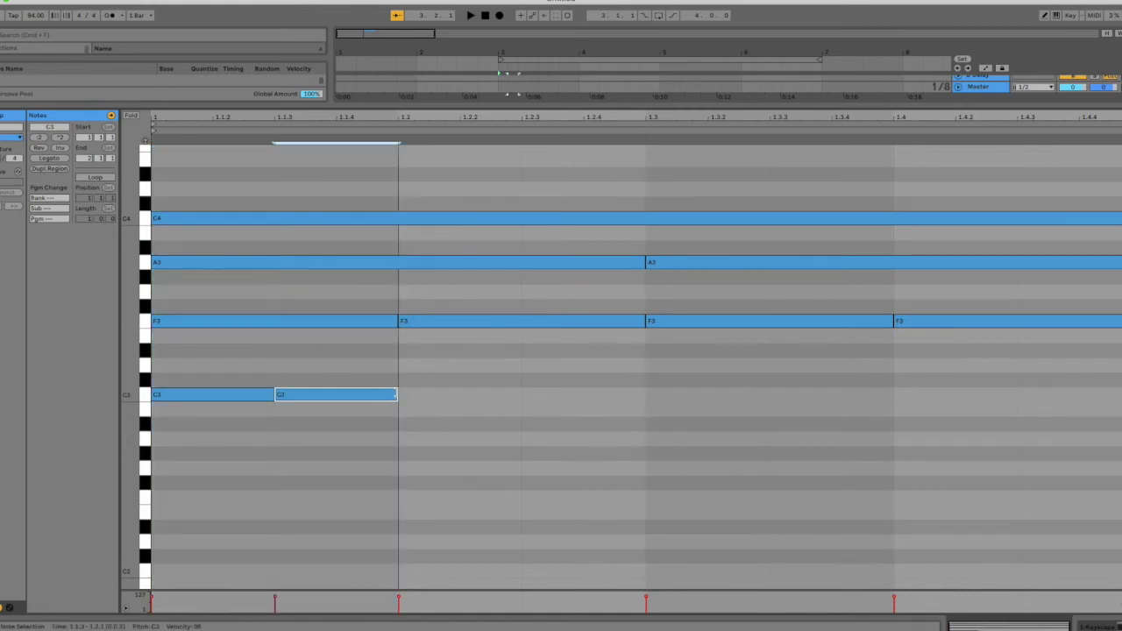
double_click(456, 391)
double_click(575, 394)
double_click(699, 391)
double_click(842, 394)
double_click(937, 394)
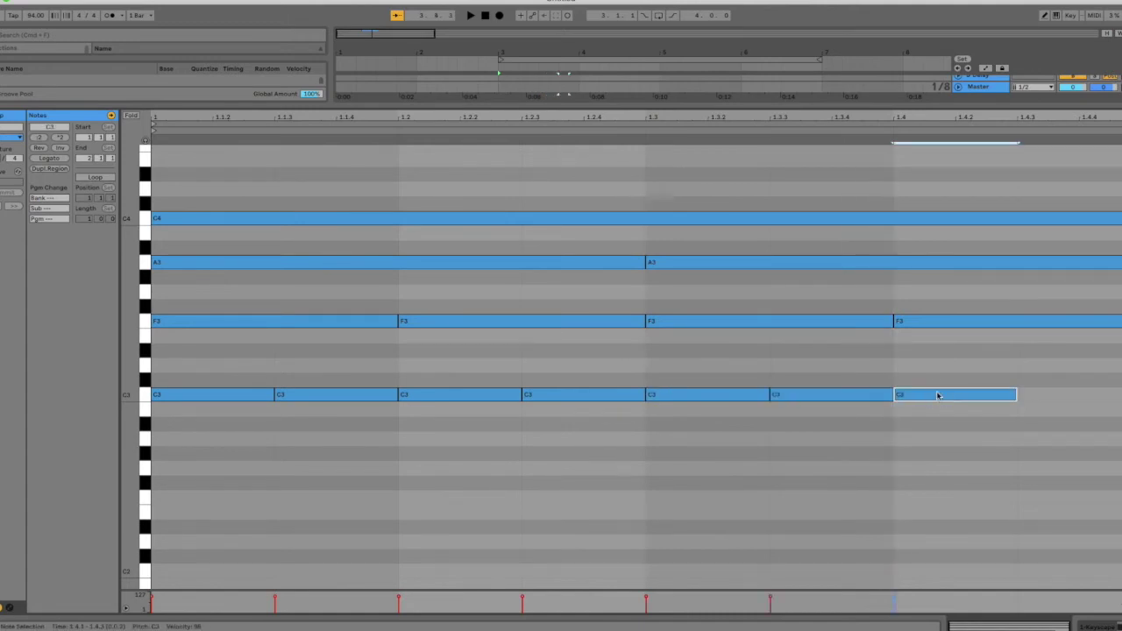
double_click(1057, 393)
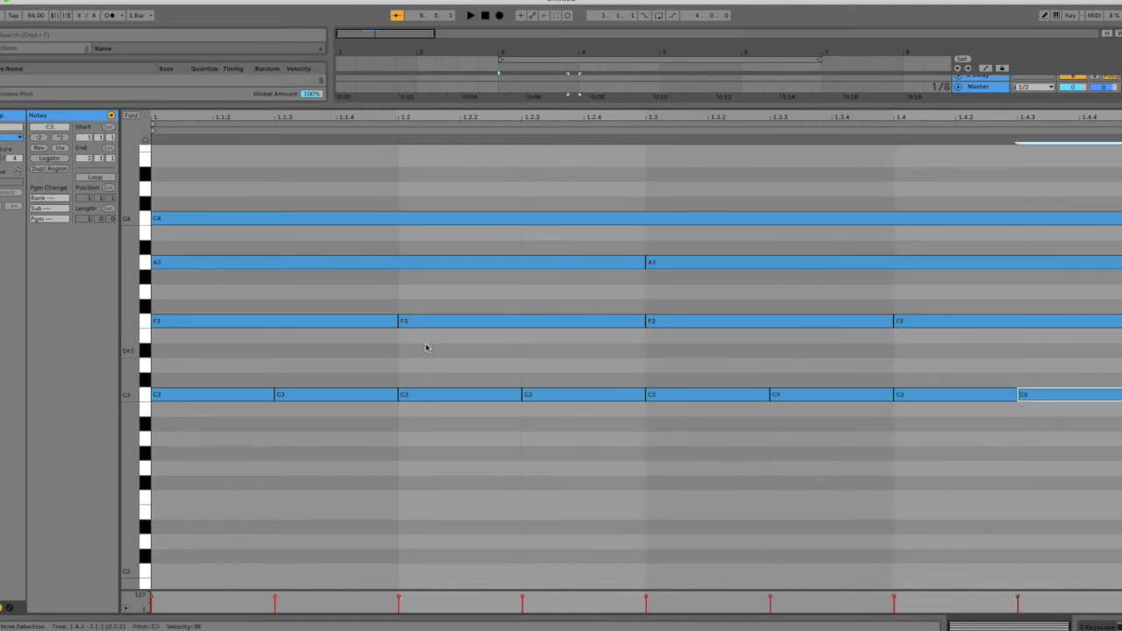
Compare the first two F3 quarter notes with the pairs of C3 eighth notes beneath them by selecting them in turn.
click(331, 323)
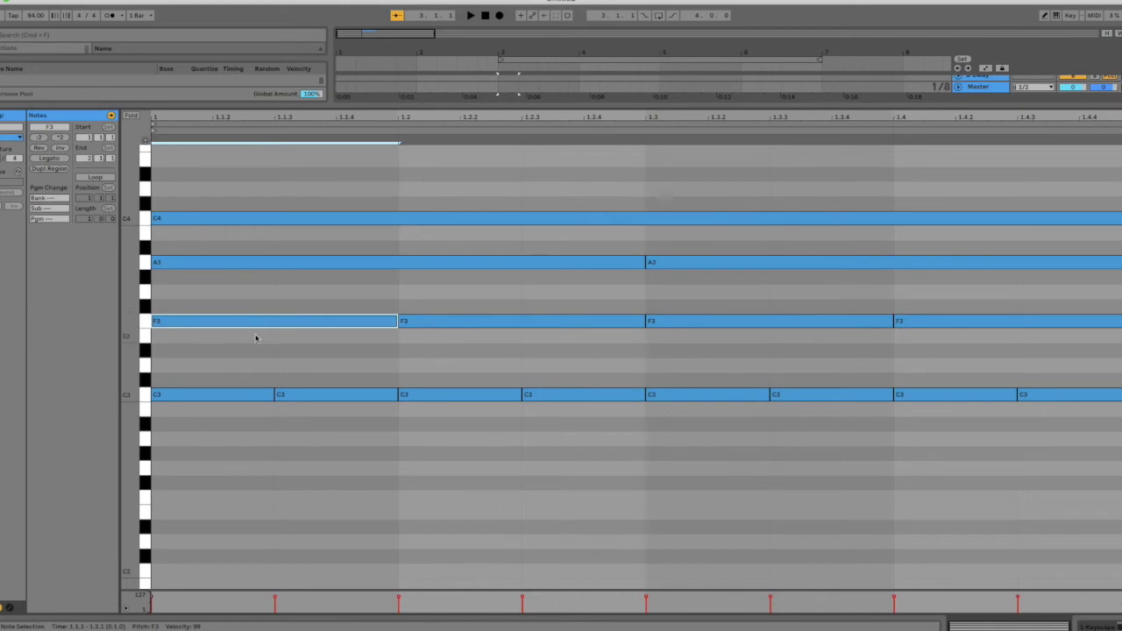
click(239, 392)
click(307, 390)
click(488, 326)
click(476, 394)
click(568, 397)
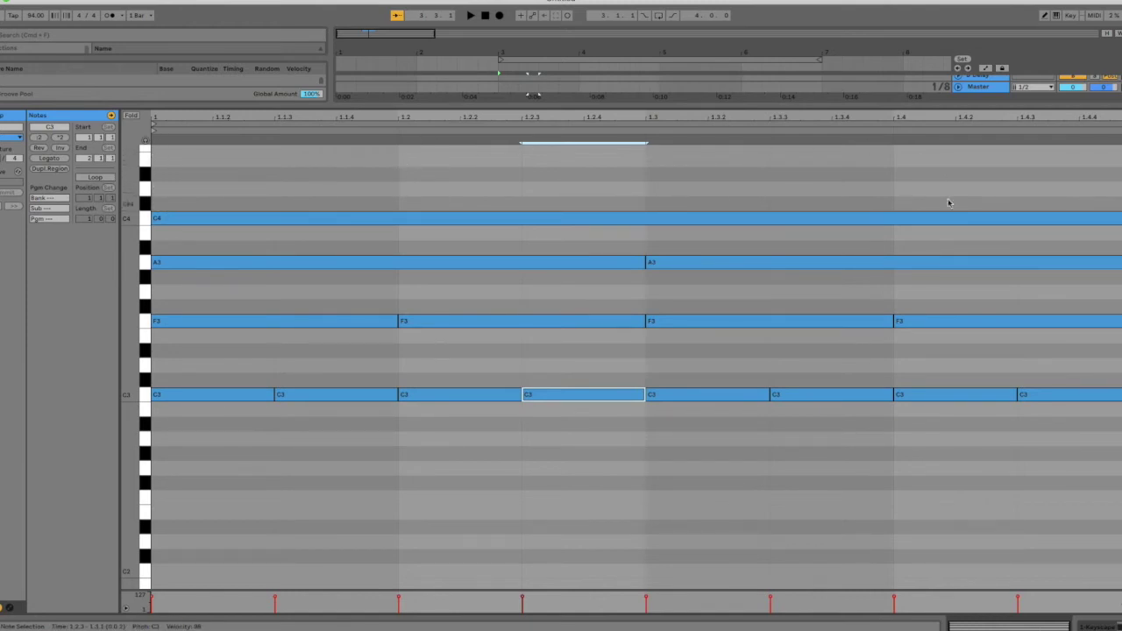
Review the C4 whole note, the A3 half notes and the F3 quarter notes by selecting them in turn.
click(763, 223)
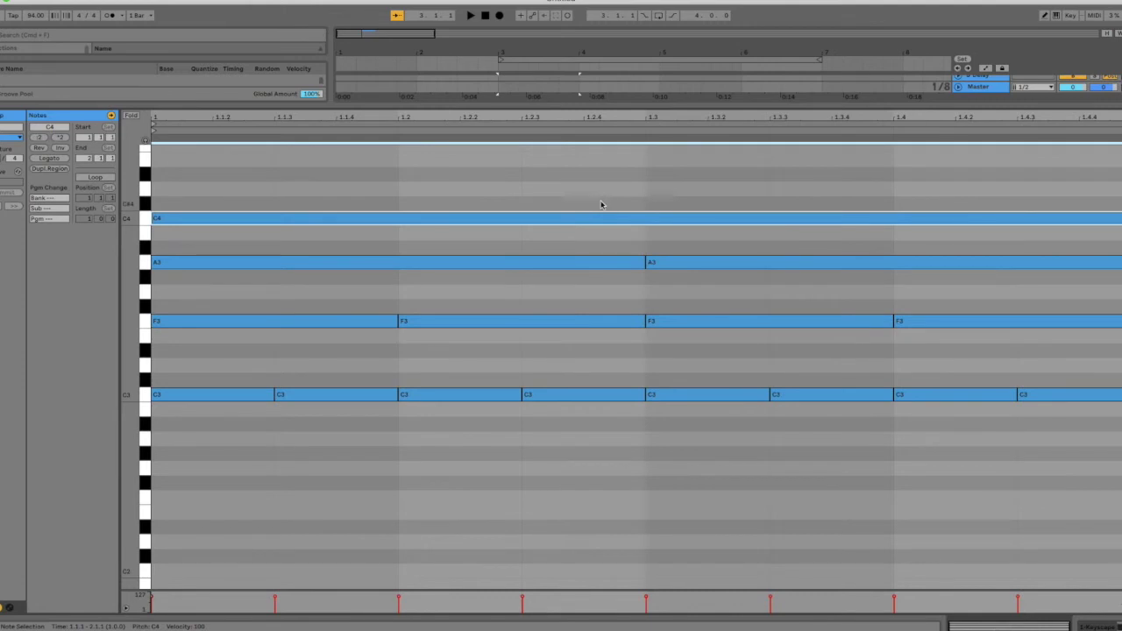
click(371, 263)
click(745, 266)
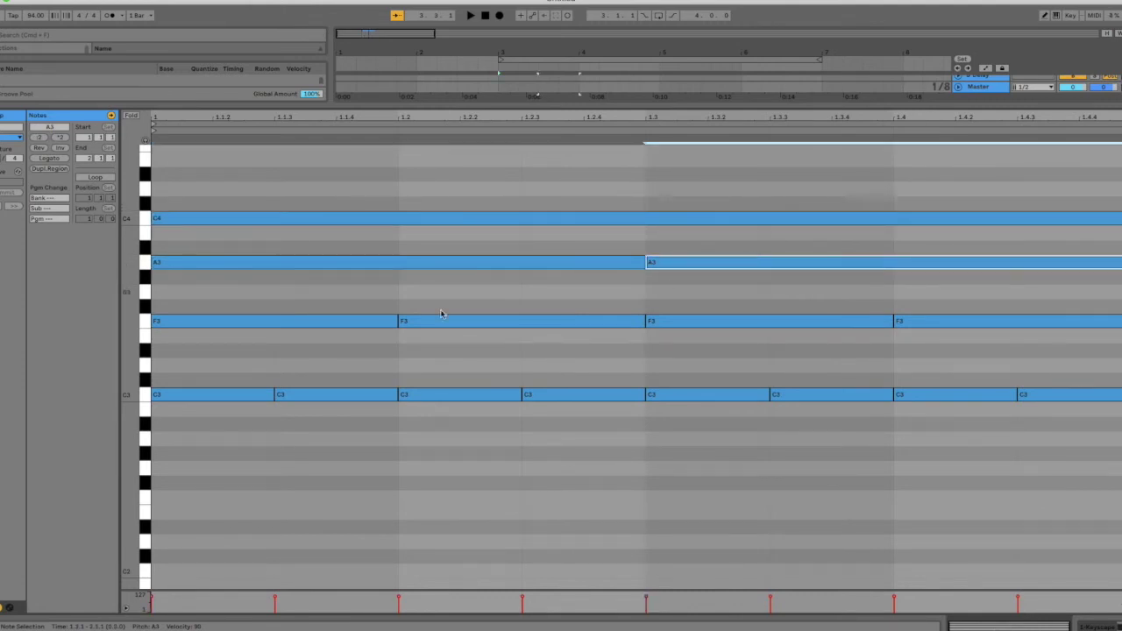
click(245, 323)
click(464, 320)
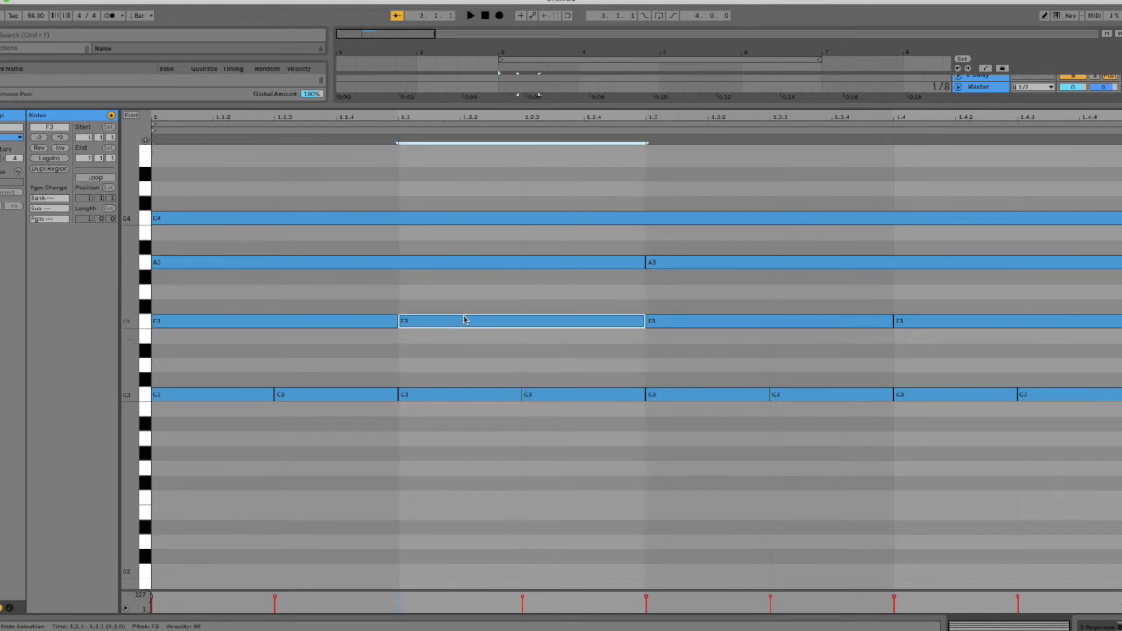
click(806, 322)
click(934, 322)
Go through the eight C3 eighth notes by selecting each one across the bar.
click(238, 394)
click(321, 394)
click(465, 394)
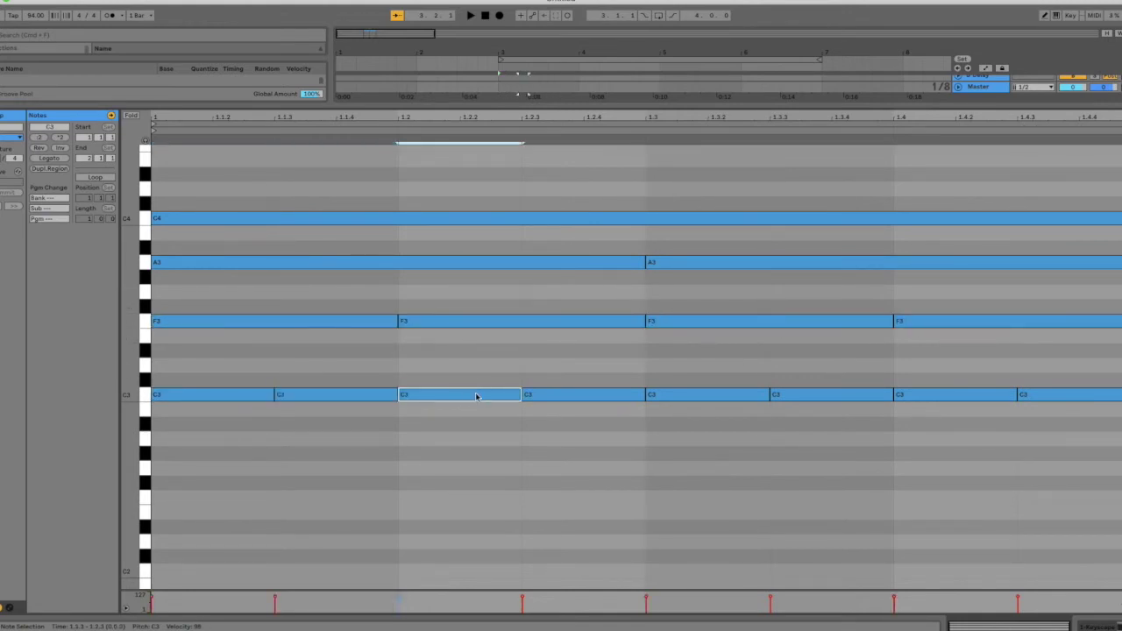
click(553, 396)
click(710, 401)
click(826, 397)
click(922, 401)
click(1041, 401)
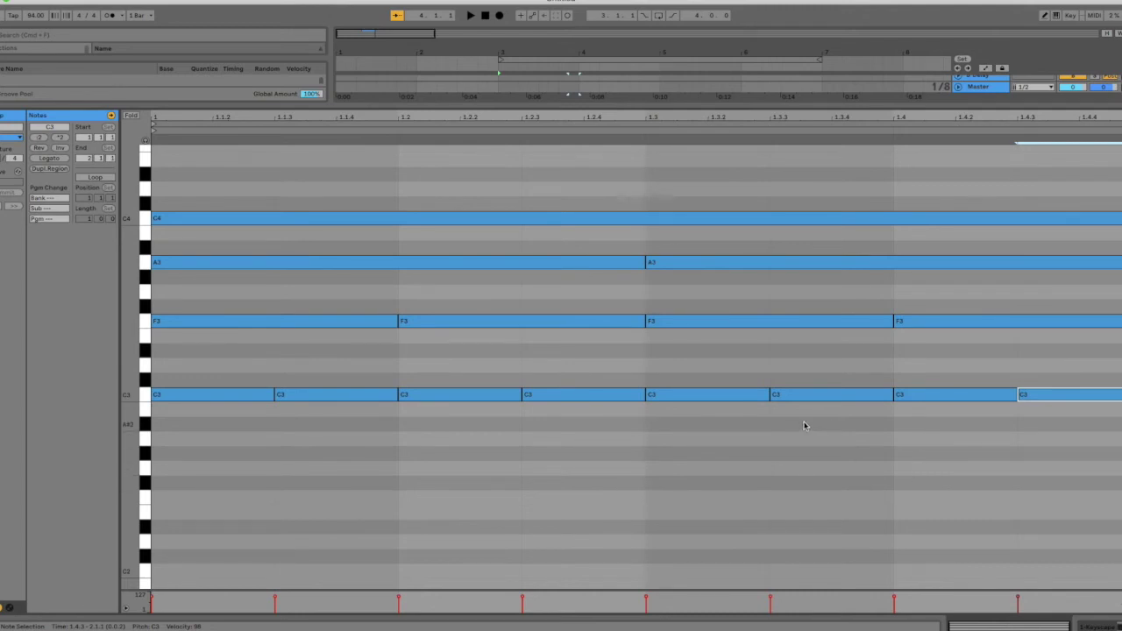
Check the rests in Preview, then delete the second, third, sixth and seventh C3 eighth notes in Ableton Live.
key(super+Tab)
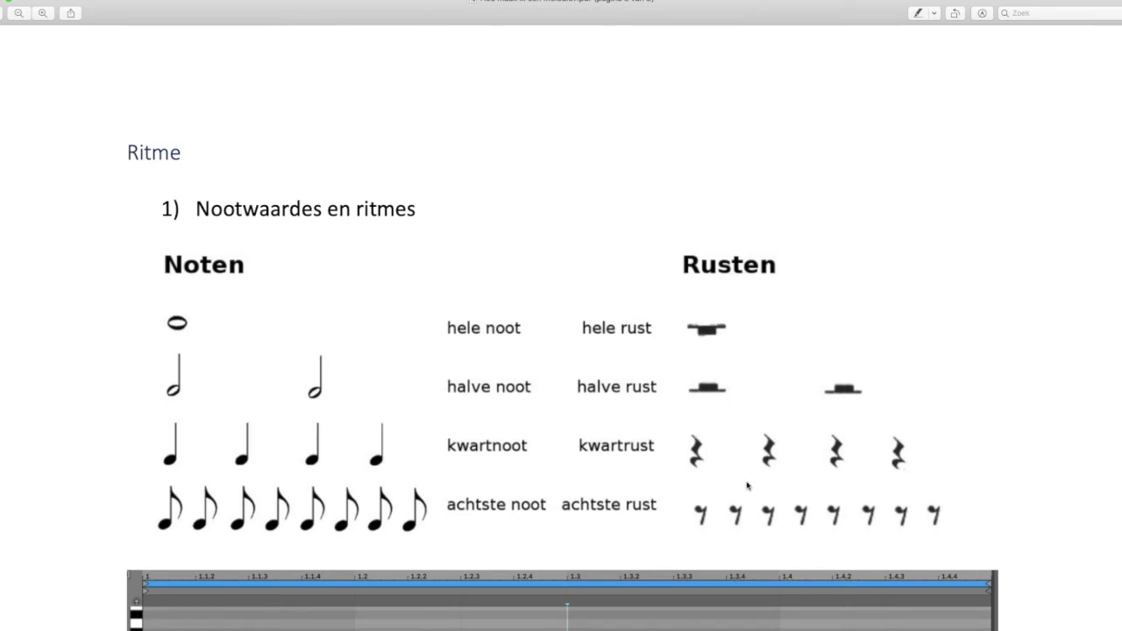
key(super+Tab)
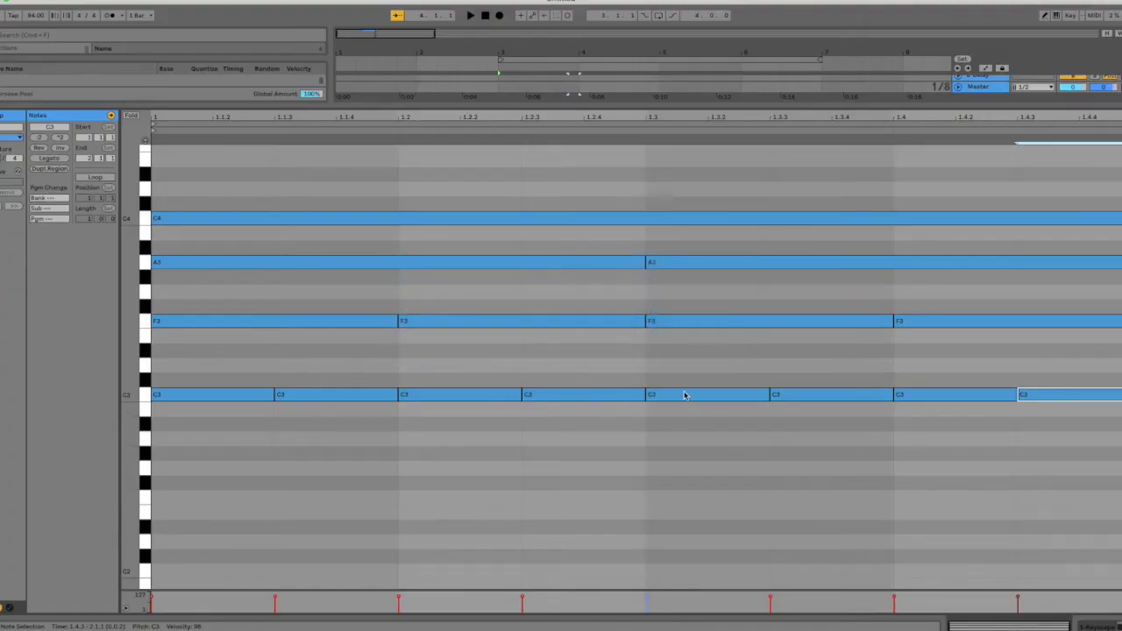
click(354, 399)
key(Delete)
click(430, 396)
key(Delete)
click(797, 399)
key(Delete)
click(980, 398)
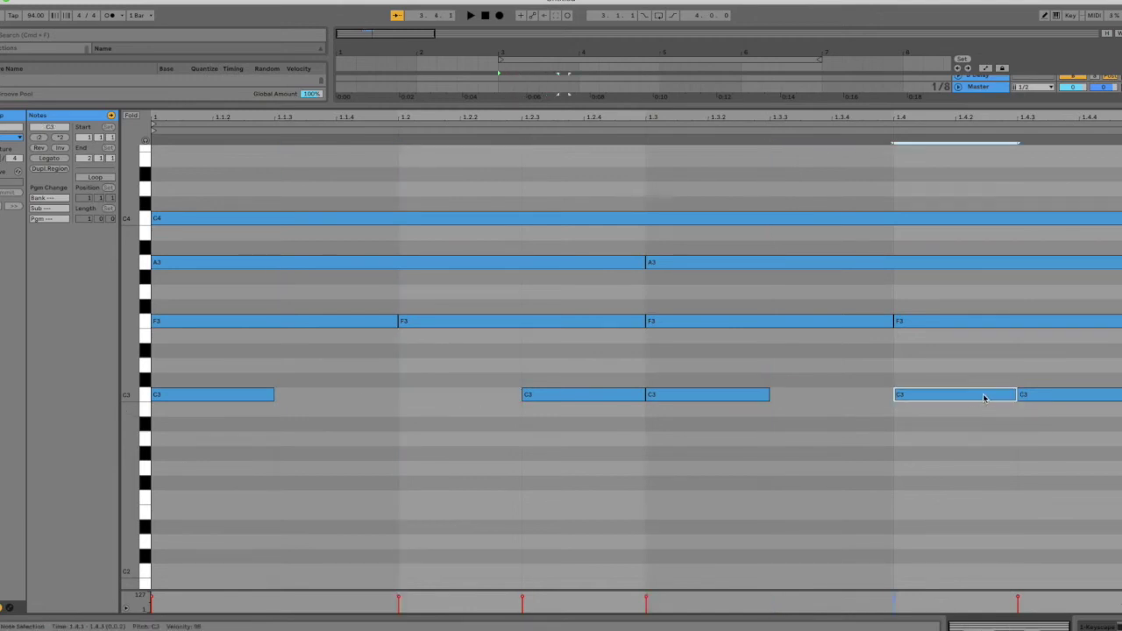
key(Delete)
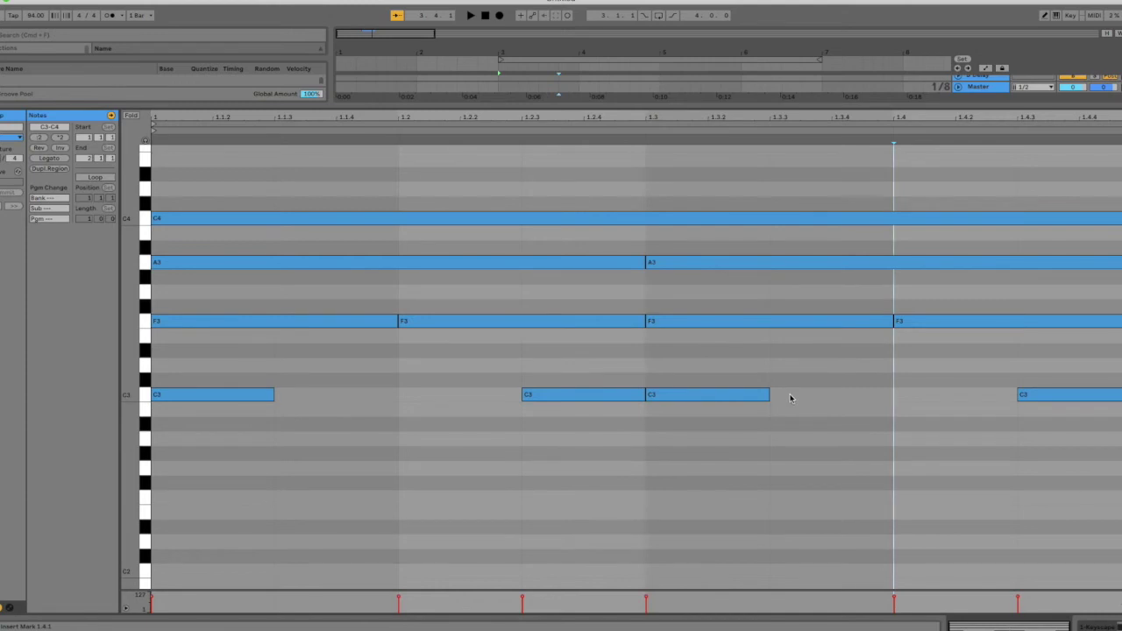
Delete the third F3 note, extend the second F3 to 1.3.3, and shorten the first A3 to end at 1.2.3.
click(712, 322)
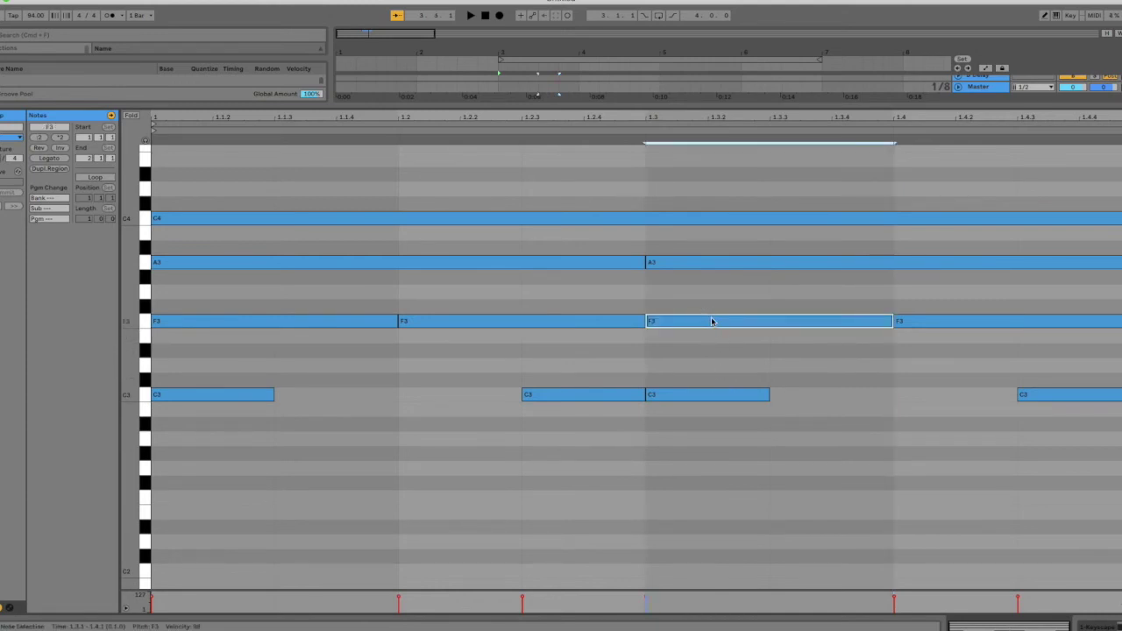
key(Delete)
drag(646, 321, 778, 333)
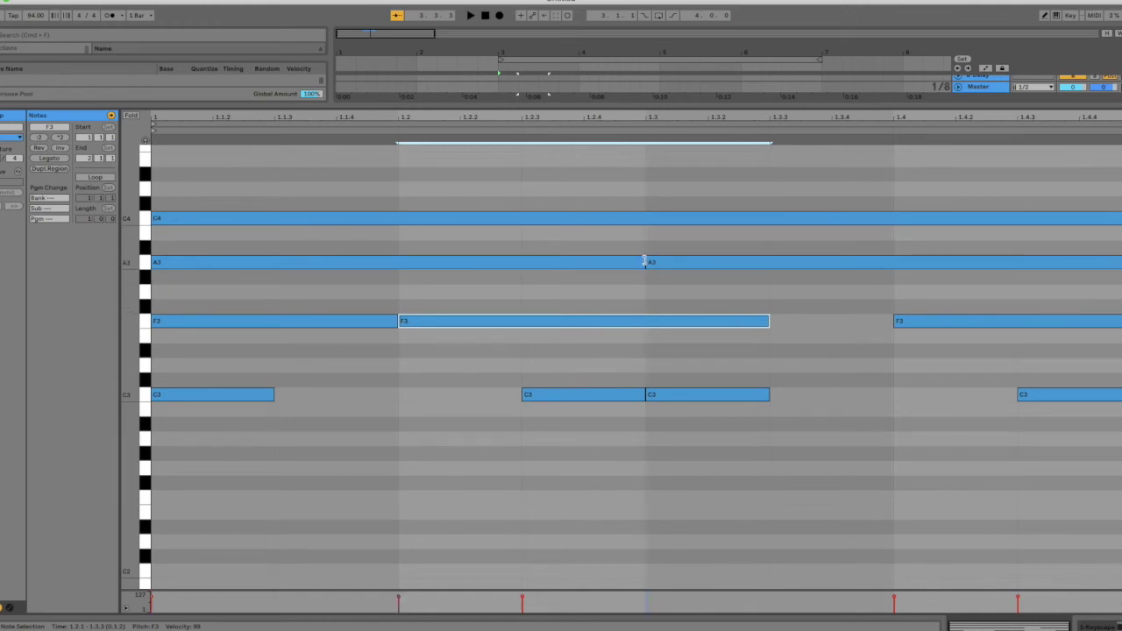
drag(643, 262, 524, 263)
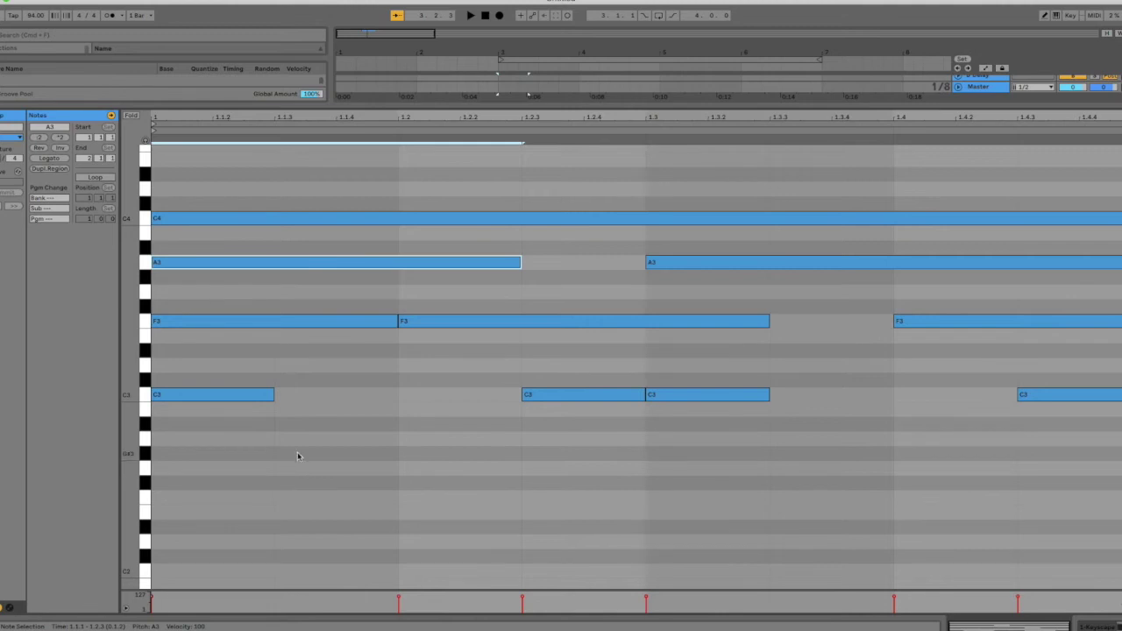
Delete all the notes in the bar.
click(210, 445)
drag(210, 445, 1079, 196)
key(Delete)
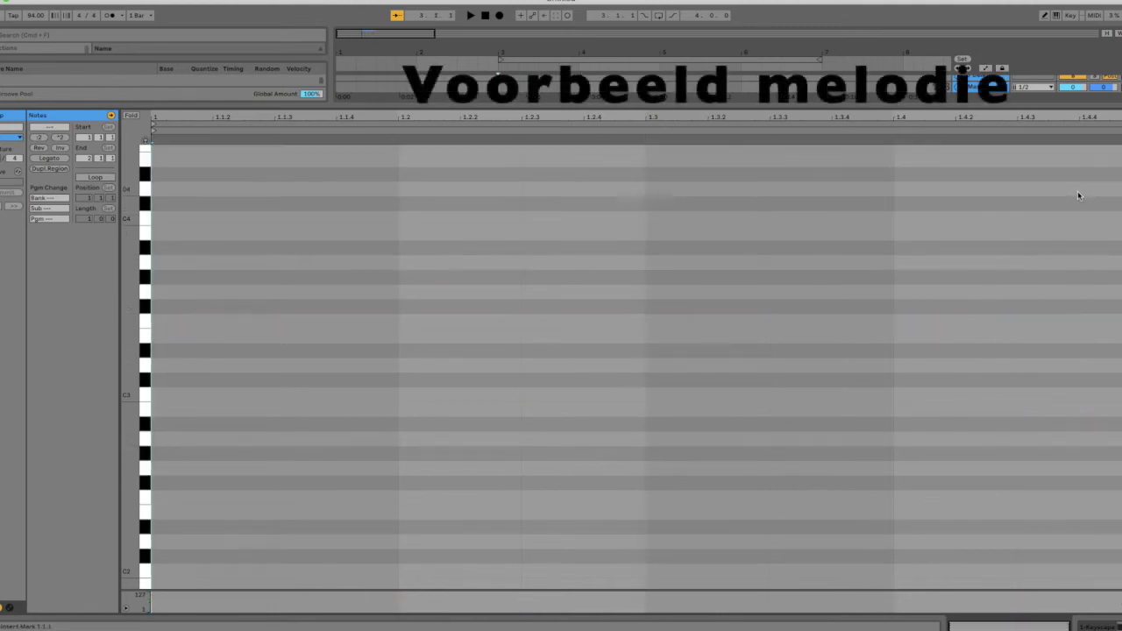
Enter the C major scale from C3 up to C4 as eight consecutive eighth notes across the bar.
double_click(186, 395)
double_click(329, 365)
double_click(435, 335)
double_click(593, 323)
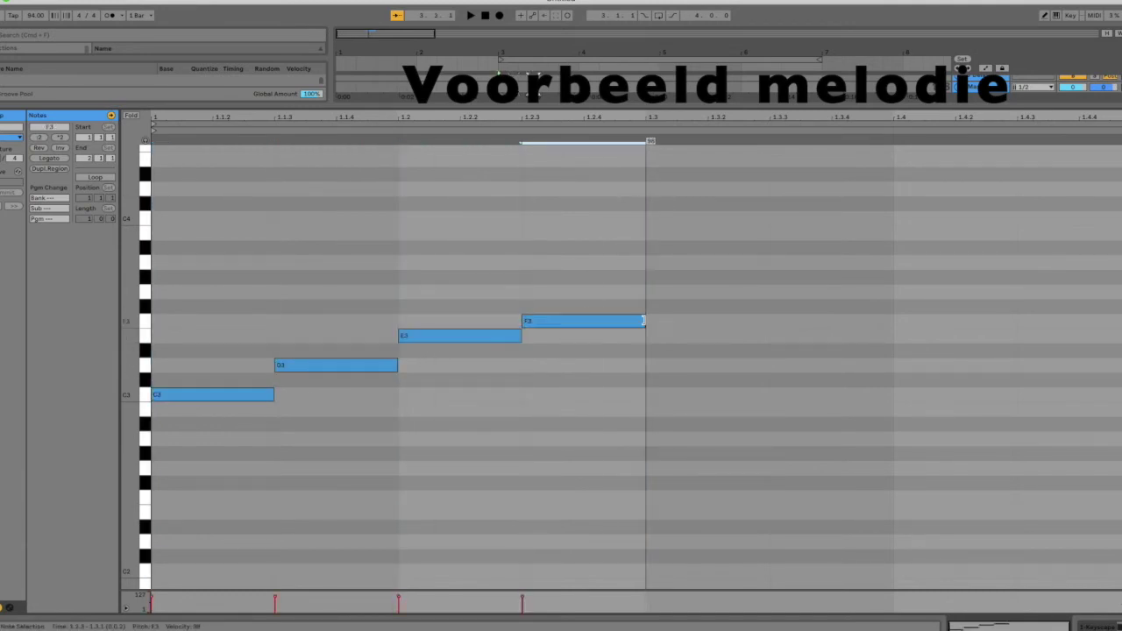
double_click(707, 295)
click(812, 265)
double_click(813, 265)
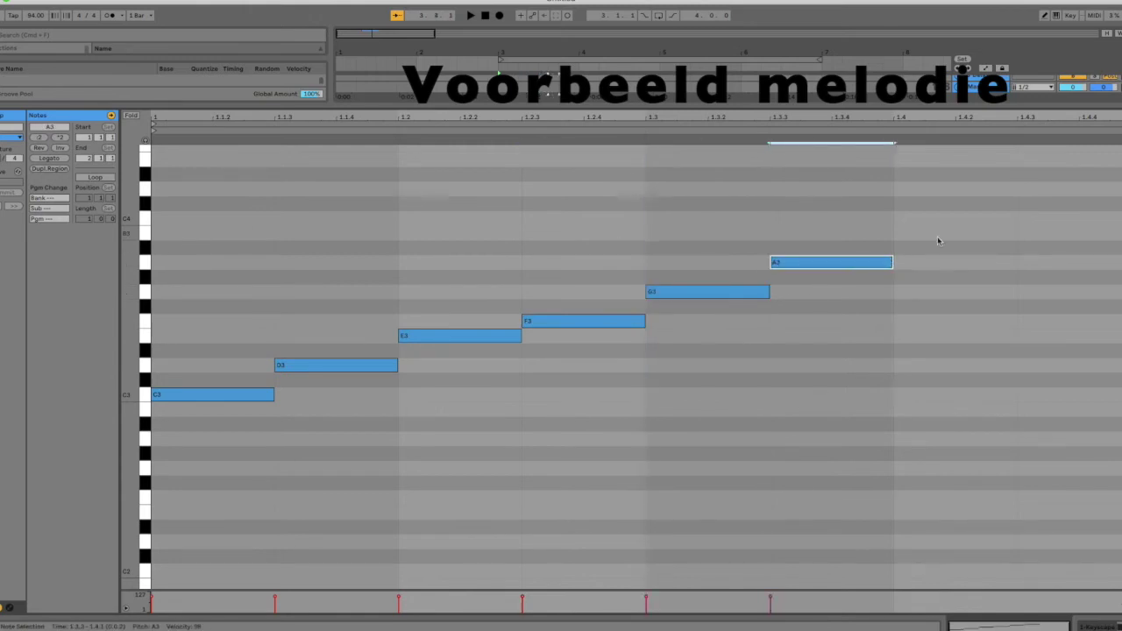
double_click(939, 234)
double_click(1107, 219)
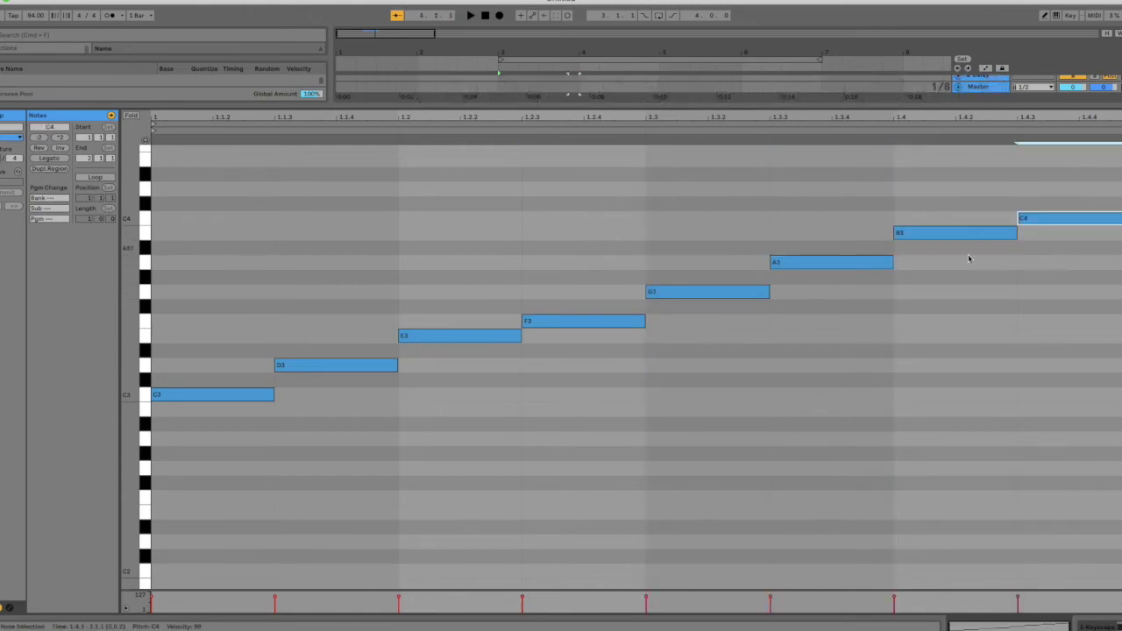
Transpose the whole C major scale down so that it runs from G2 to G3.
drag(226, 431, 1053, 191)
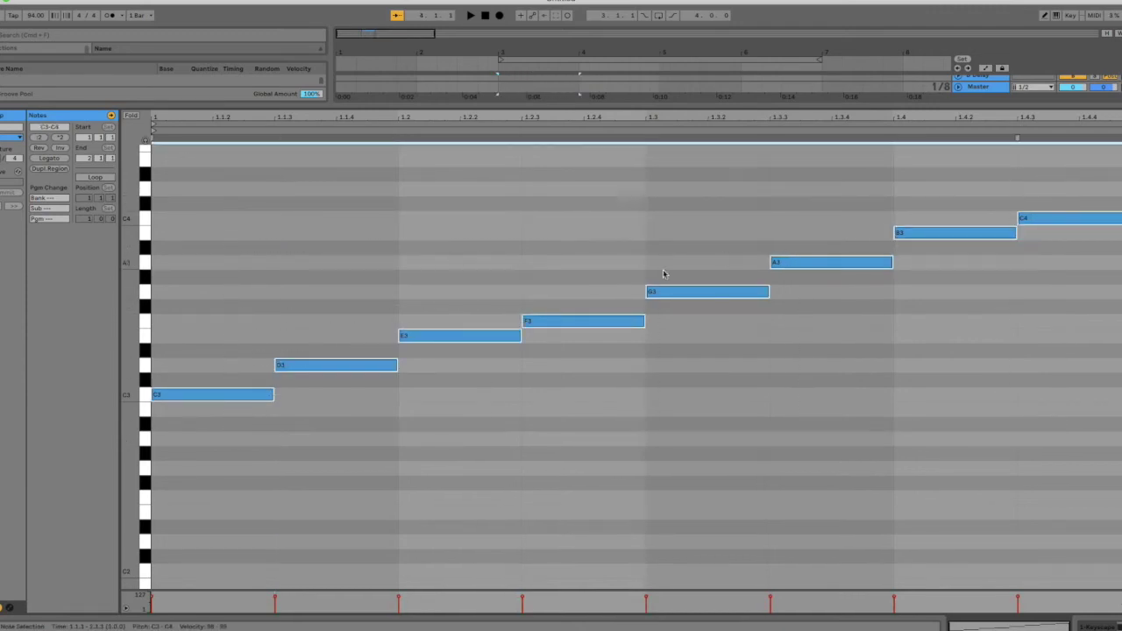
drag(235, 399, 238, 465)
scroll(238, 414, down, 3)
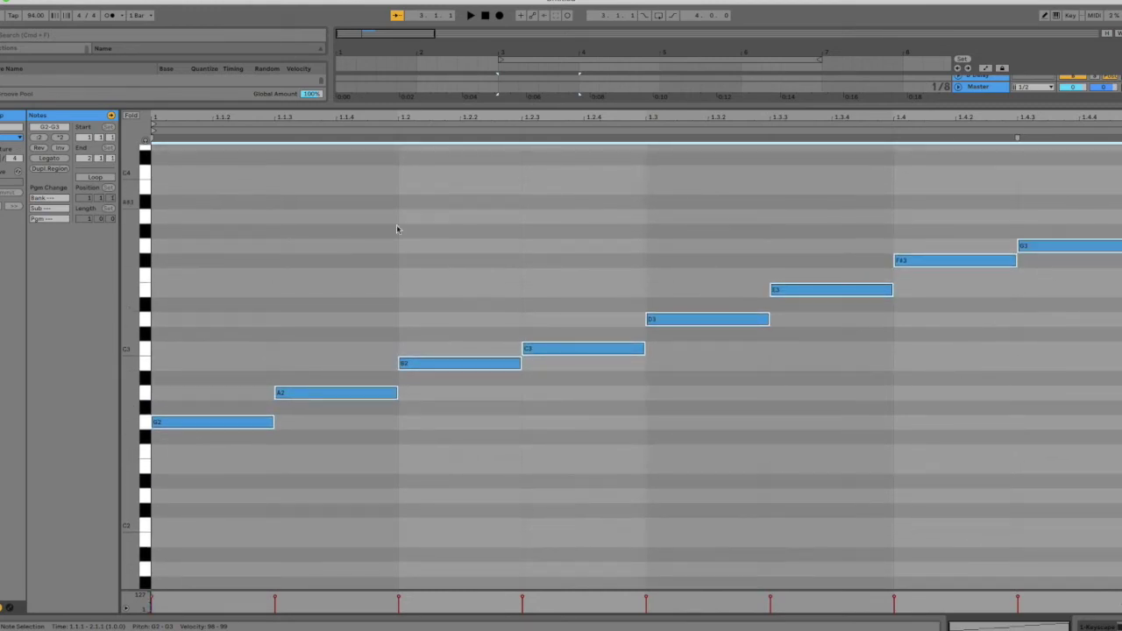
Delete the A2 and B2 notes and extend the first G2 note to 1.2.3.
click(342, 462)
click(333, 393)
key(Delete)
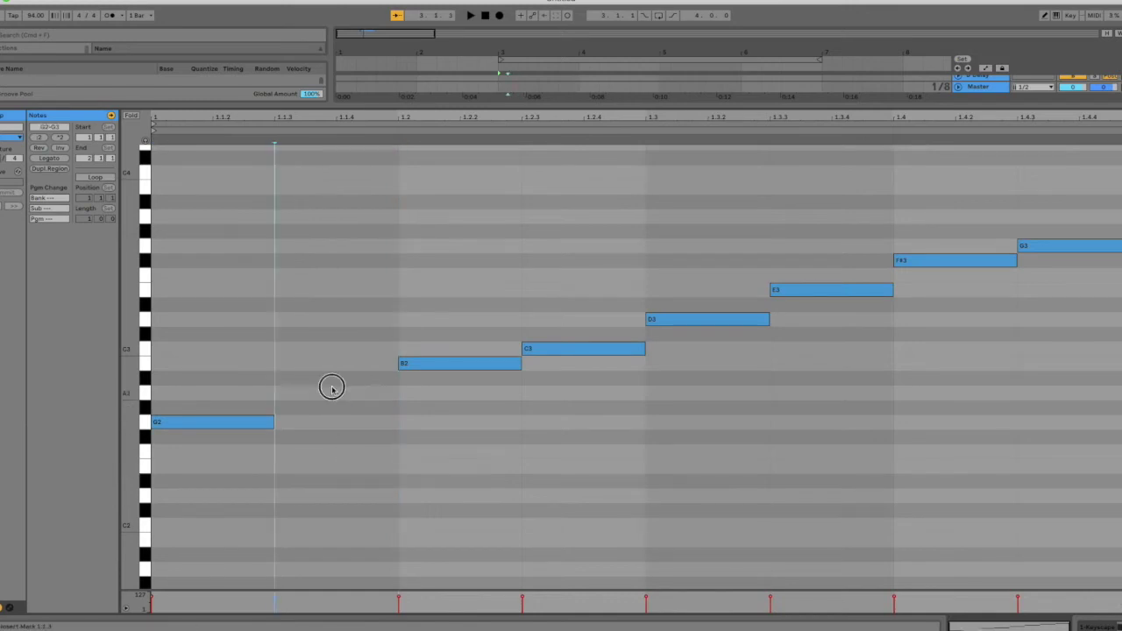
drag(274, 422, 504, 421)
click(466, 363)
Move the next four notes to D2, A2, F#2 and G2, extend that last G2 to the bar's end, and delete the G3 note.
drag(545, 348, 546, 495)
drag(676, 321, 676, 396)
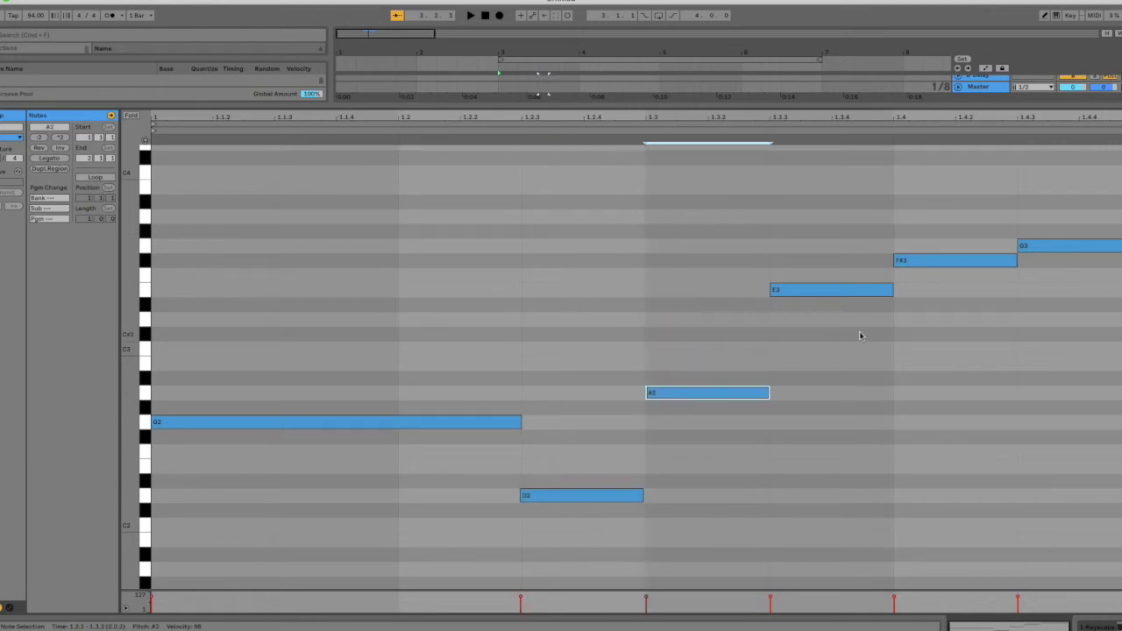
drag(835, 291, 834, 438)
drag(927, 262, 930, 424)
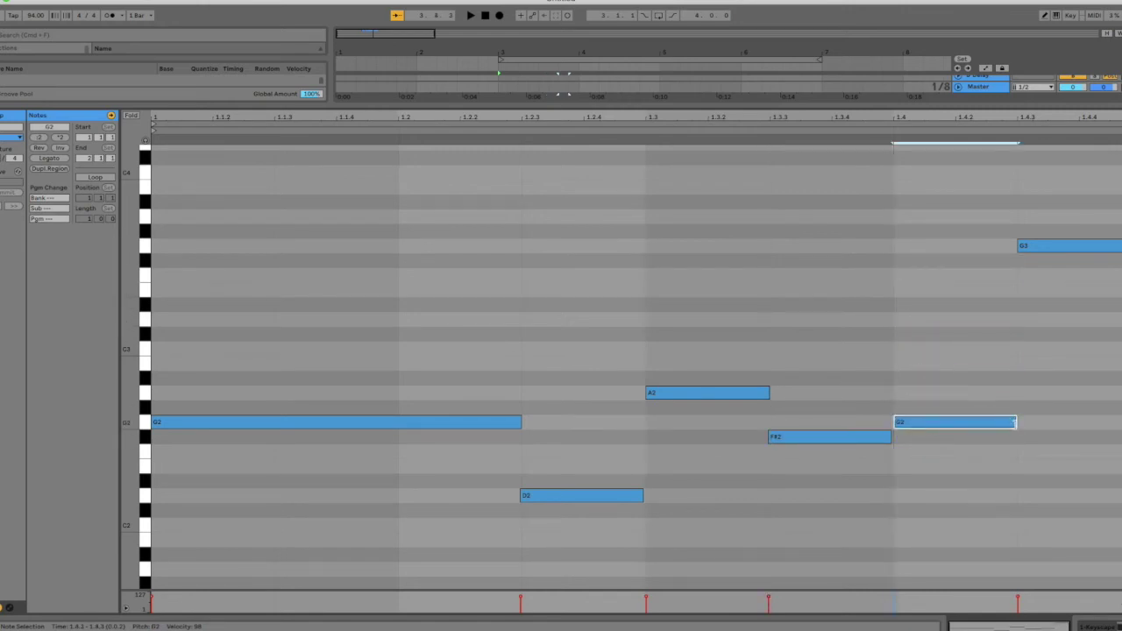
drag(1015, 421, 1120, 420)
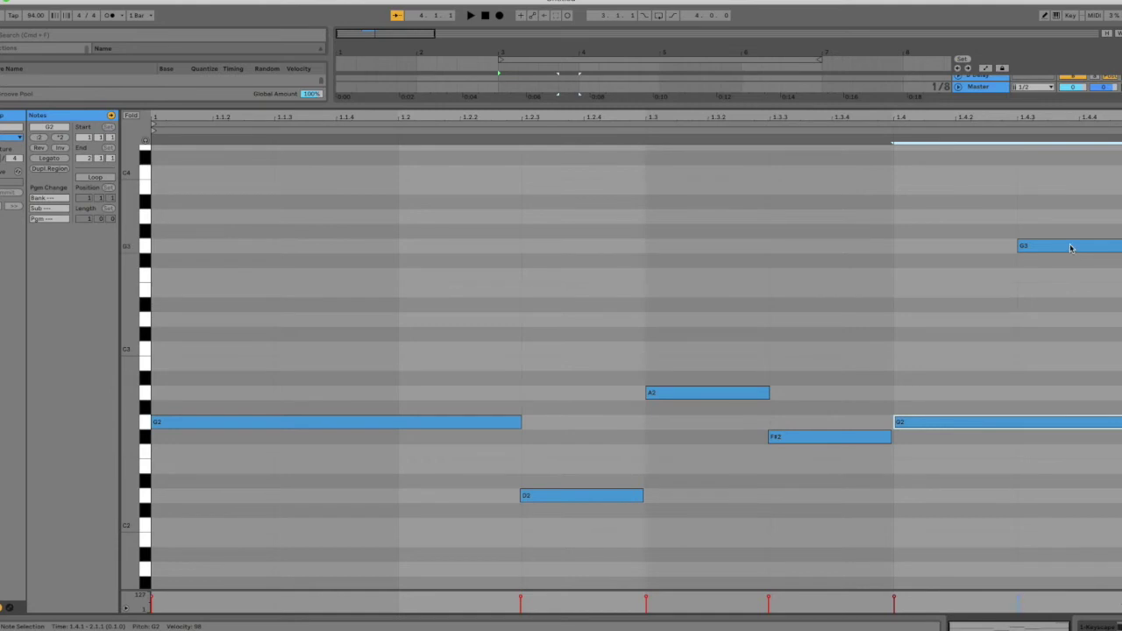
double_click(1071, 248)
Play back the melody from the start of the bar with note preview enabled, then stop playback.
click(144, 142)
click(161, 130)
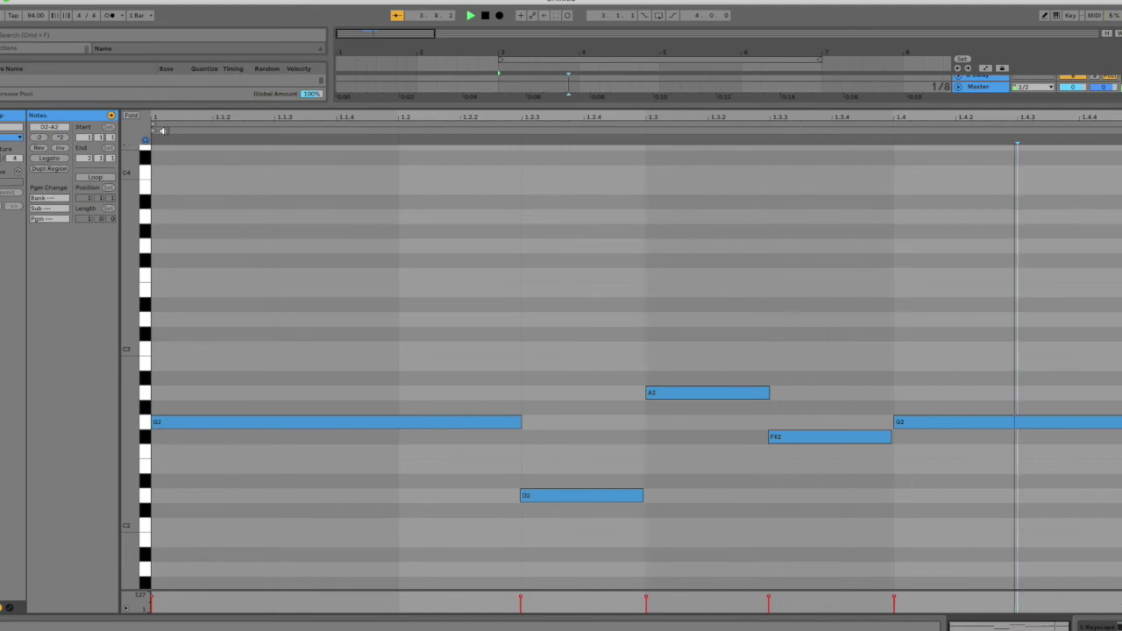
key(space)
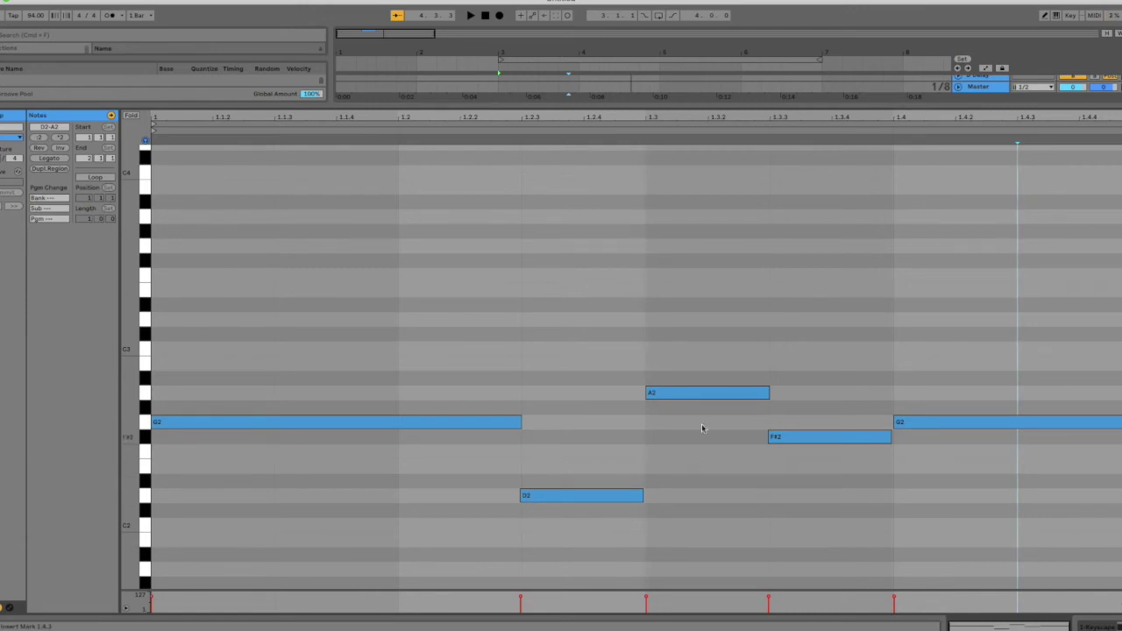
Replace the A2 note on beat 3 with a rest by deleting it, and play the melody from the start.
drag(686, 307, 692, 433)
key(Delete)
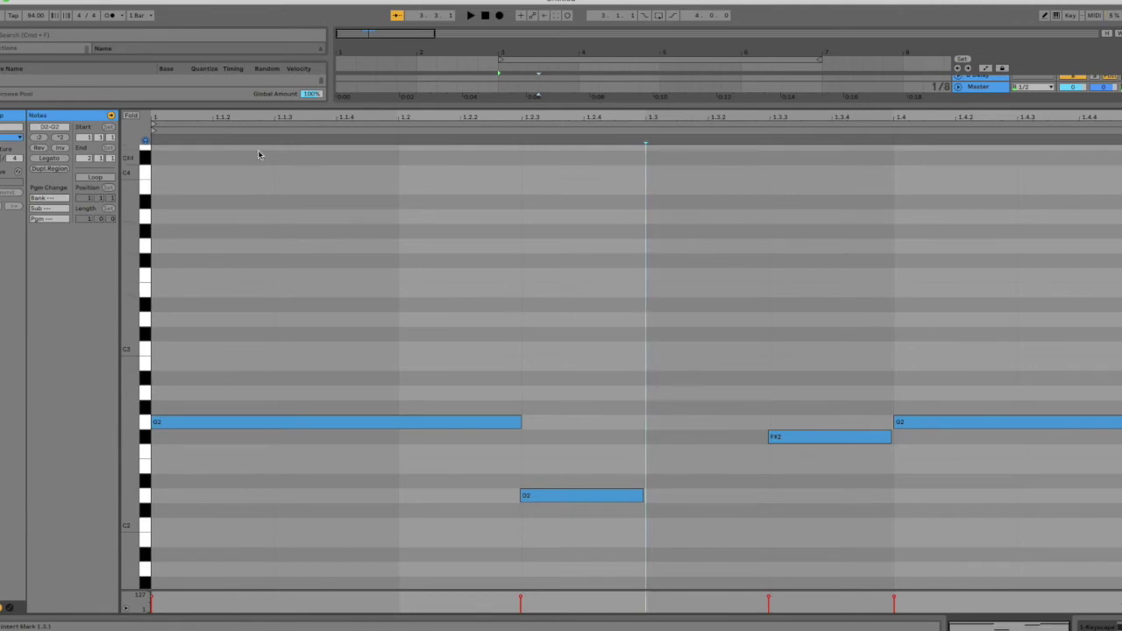
click(161, 128)
Switch to the Preview document and examine the 4/4 time signature section, comparing it with the note value chart and the signature in Live.
key(super+Tab)
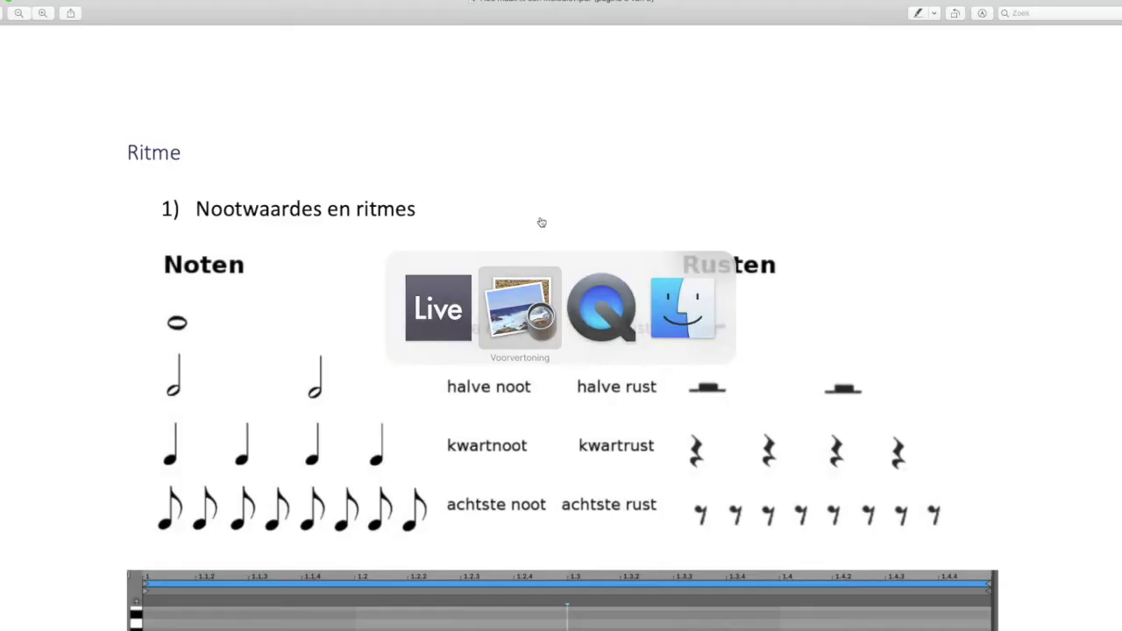
scroll(541, 221, down, 10)
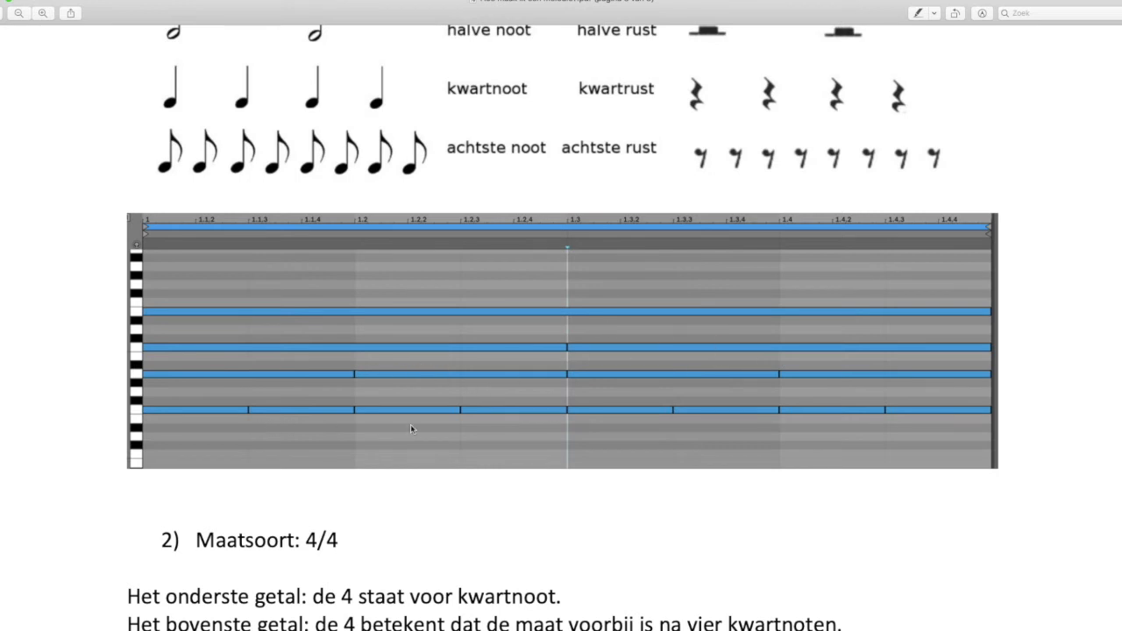
scroll(410, 428, down, 5)
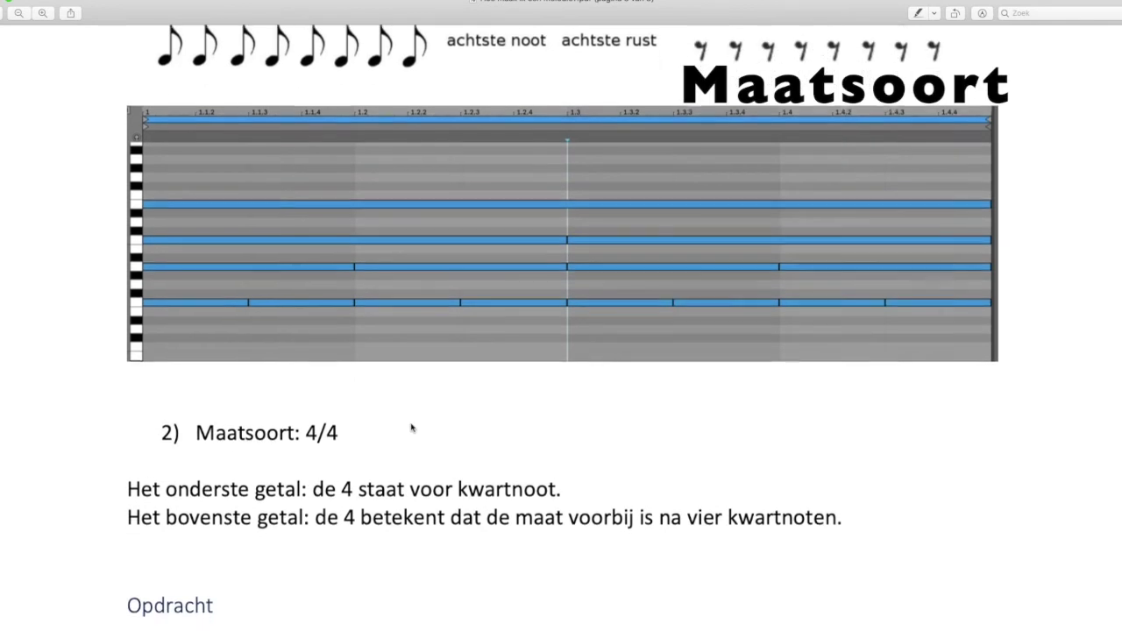
scroll(399, 425, down, 1)
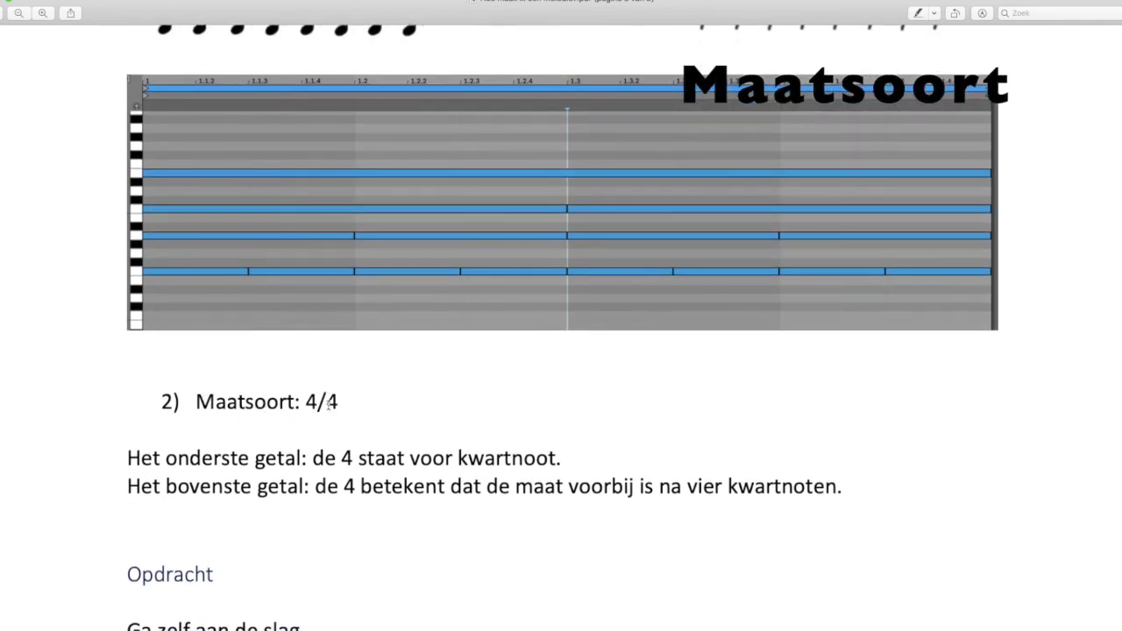
key(super+Tab)
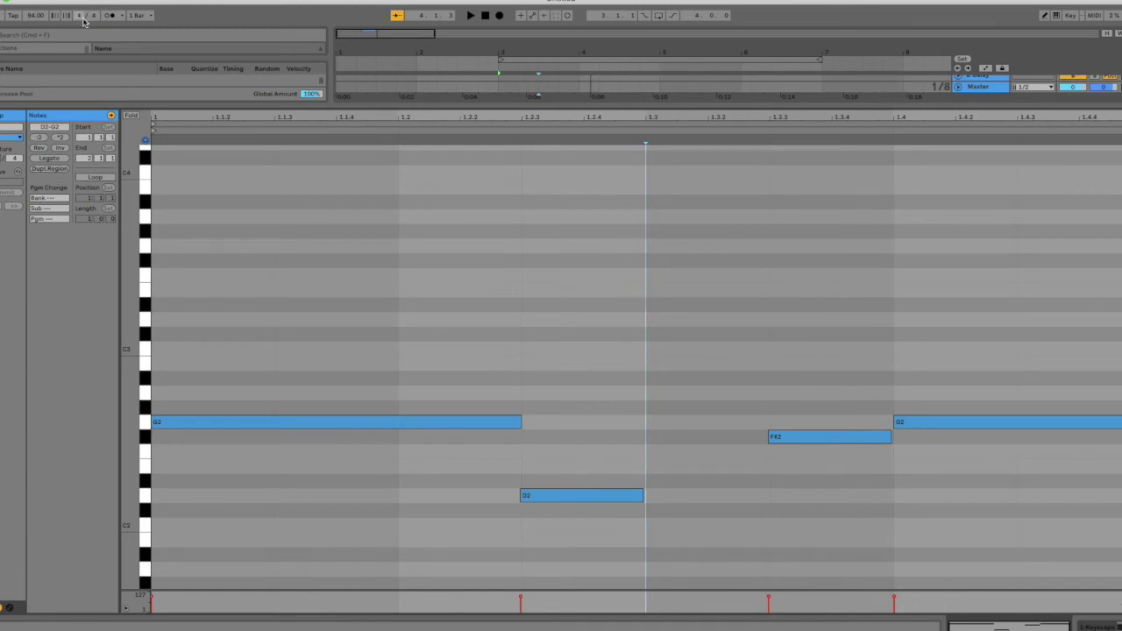
key(super+Tab)
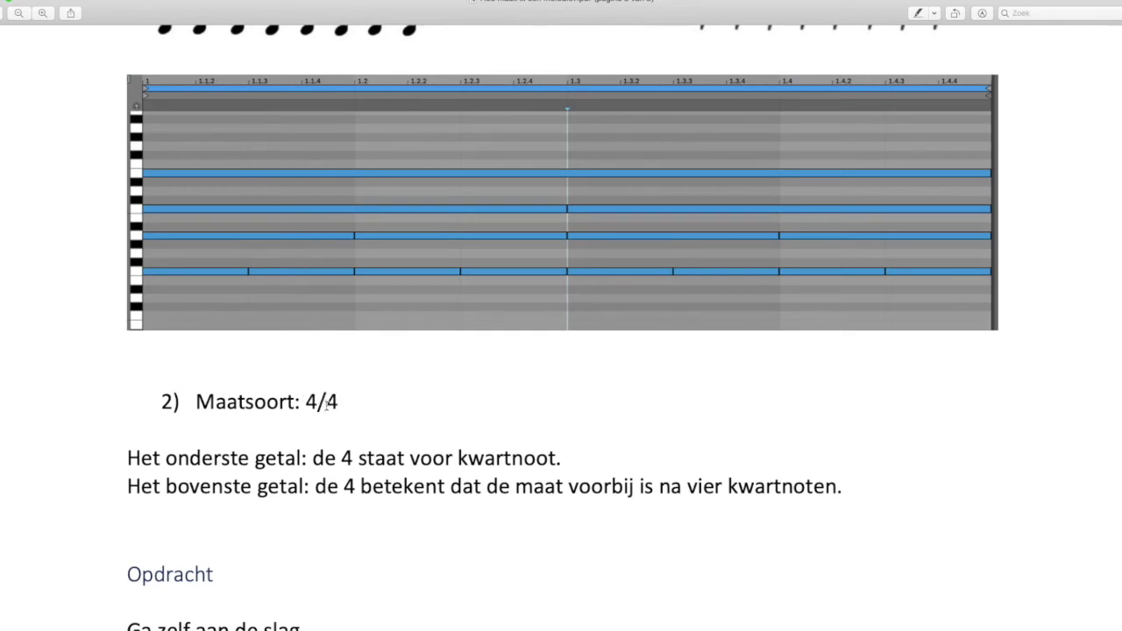
scroll(333, 401, up, 4)
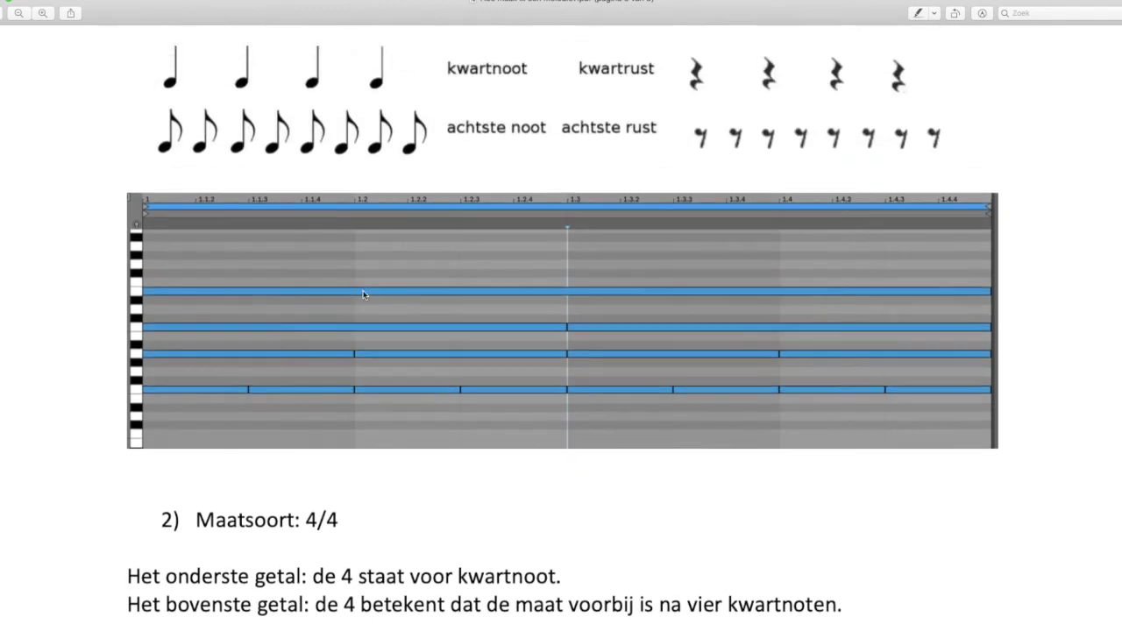
scroll(350, 466, down, 2)
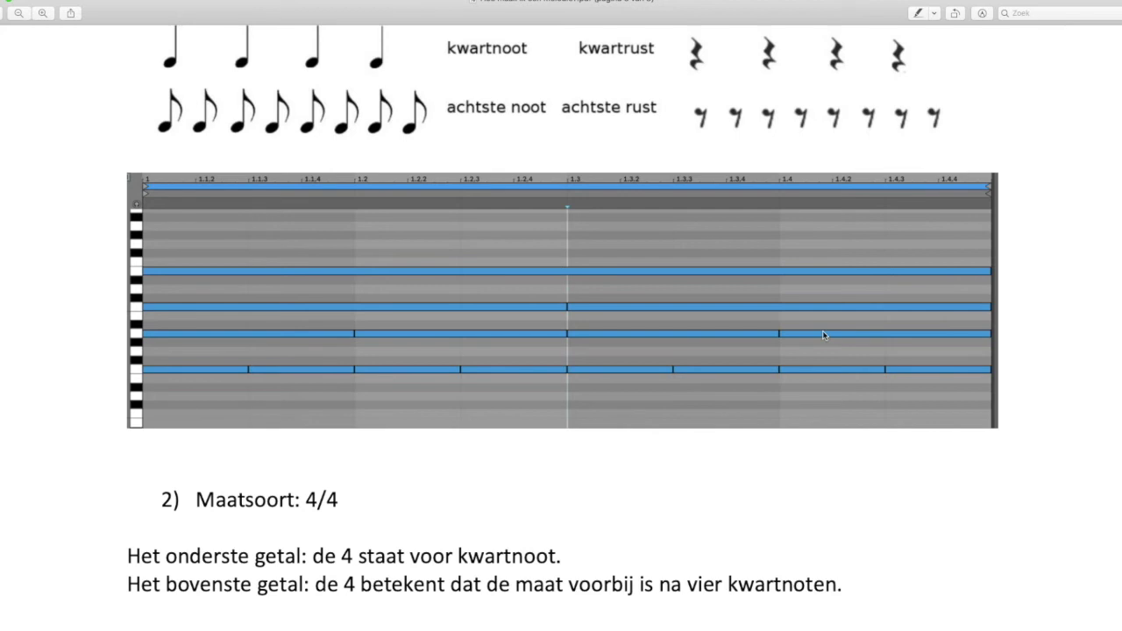
Switch to Ableton Live and set the project's time signature to 3/4.
key(super+Tab)
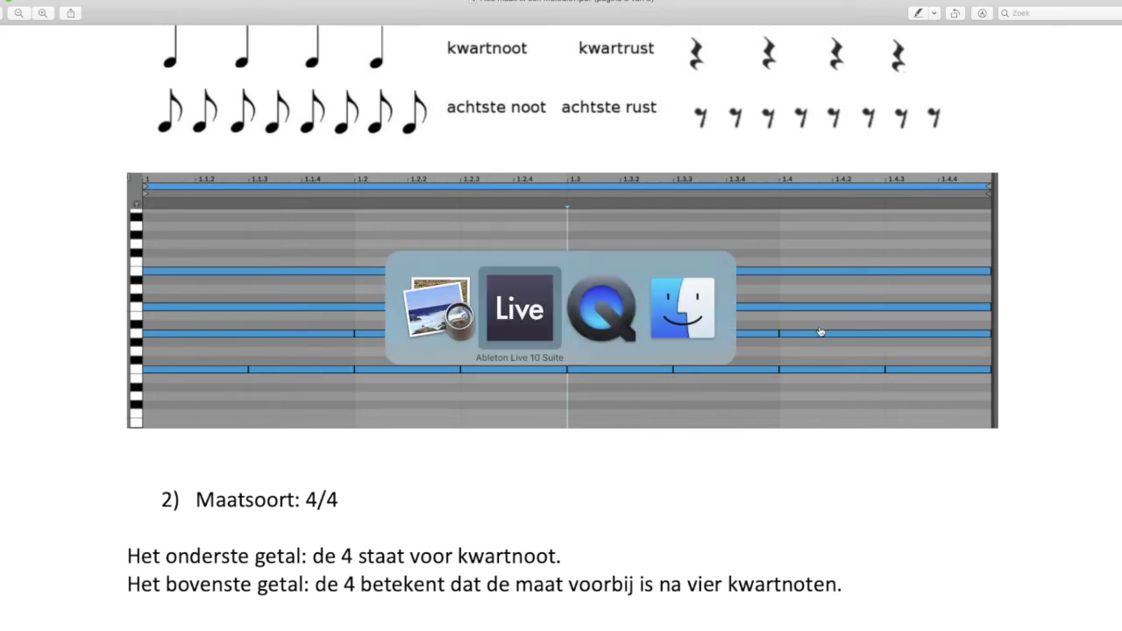
click(84, 18)
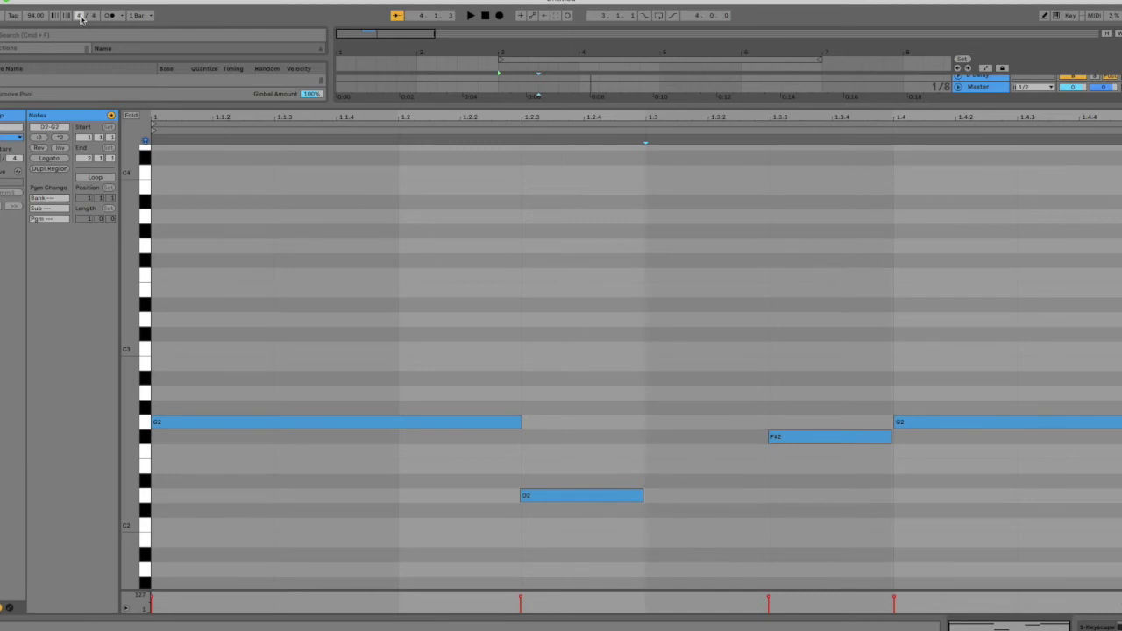
text(3)
key(Return)
Enlarge the arrangement area, delete the melody clip, and create an empty one-bar MIDI clip at bar 4 on the Keyscape track.
mouse_move(667, 118)
mouse_down()
mouse_move(666, 176)
mouse_move(666, 117)
mouse_up()
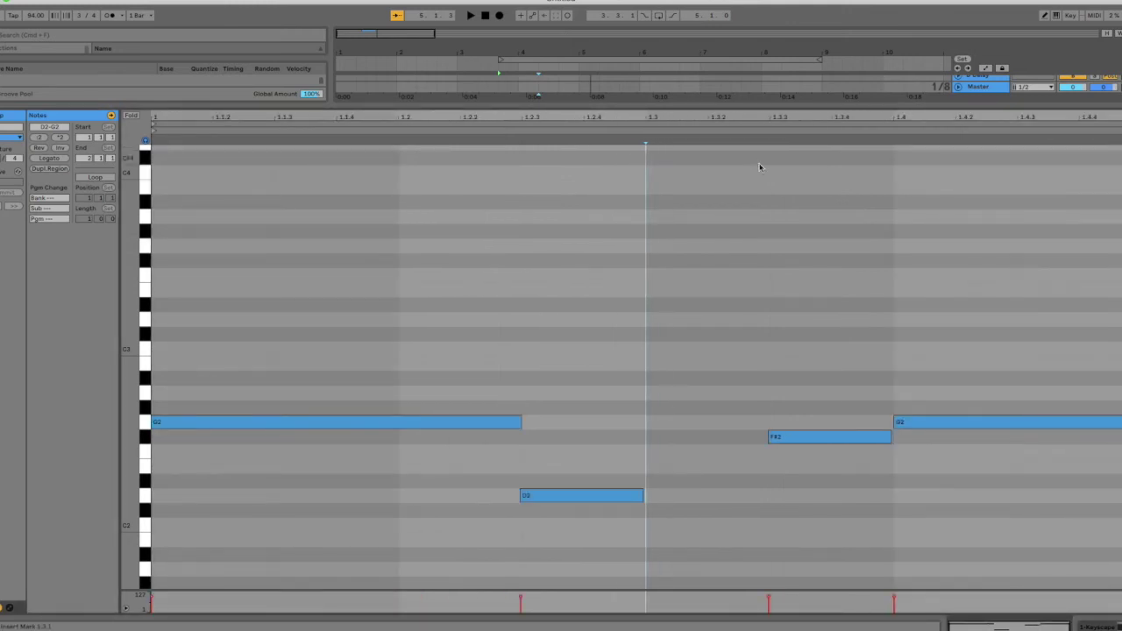
drag(666, 107, 669, 220)
click(540, 82)
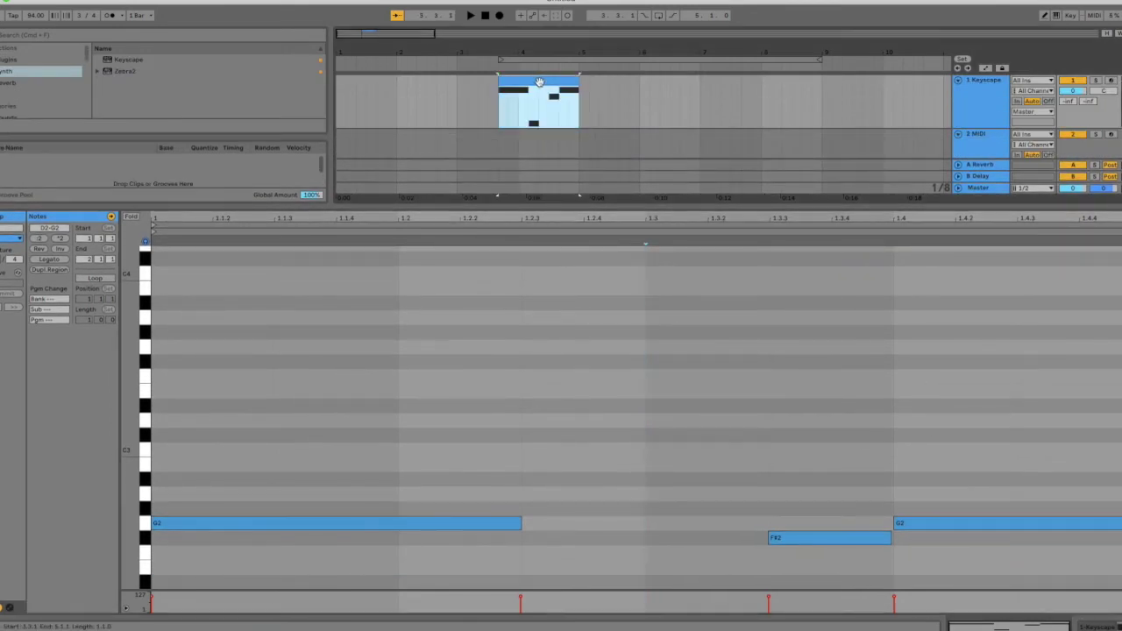
click(540, 82)
drag(539, 50, 538, 96)
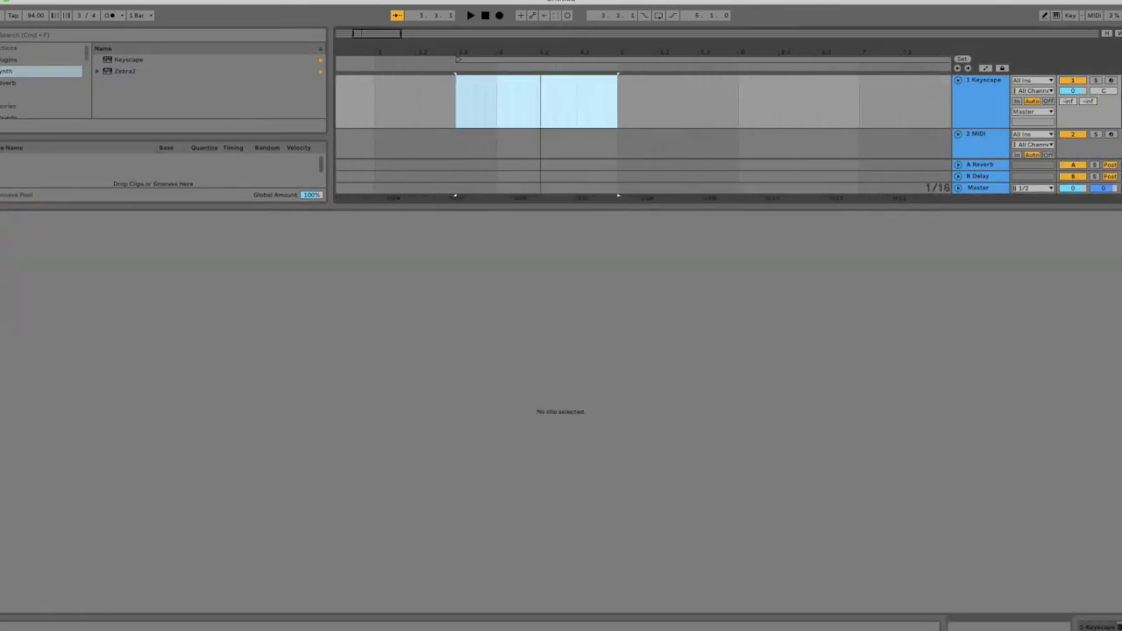
click(493, 95)
drag(492, 94, 627, 88)
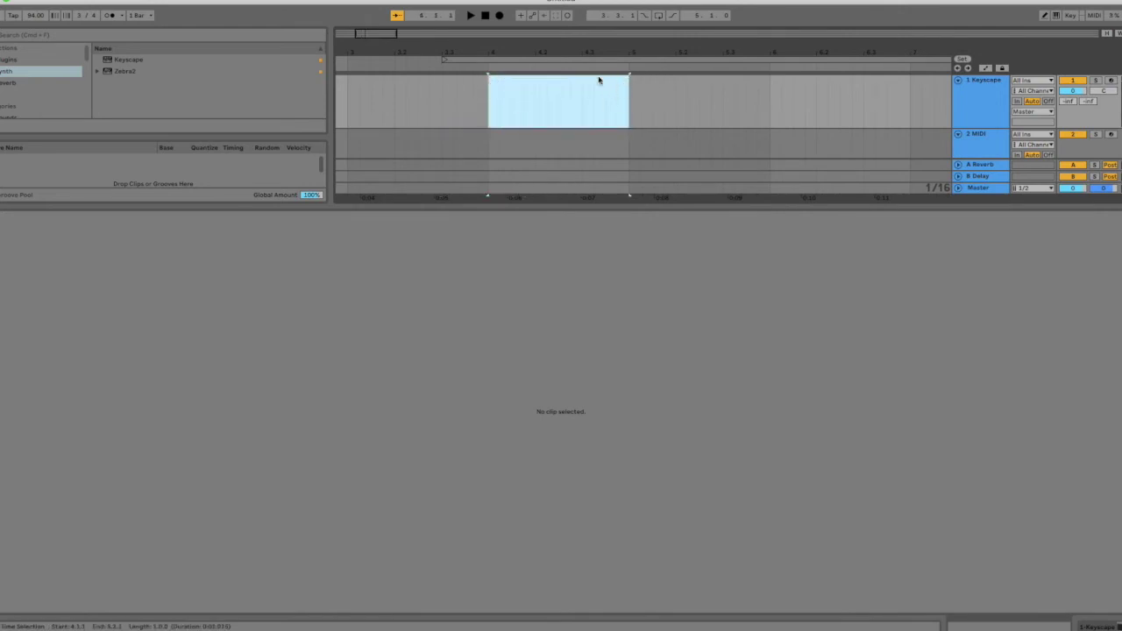
double_click(561, 116)
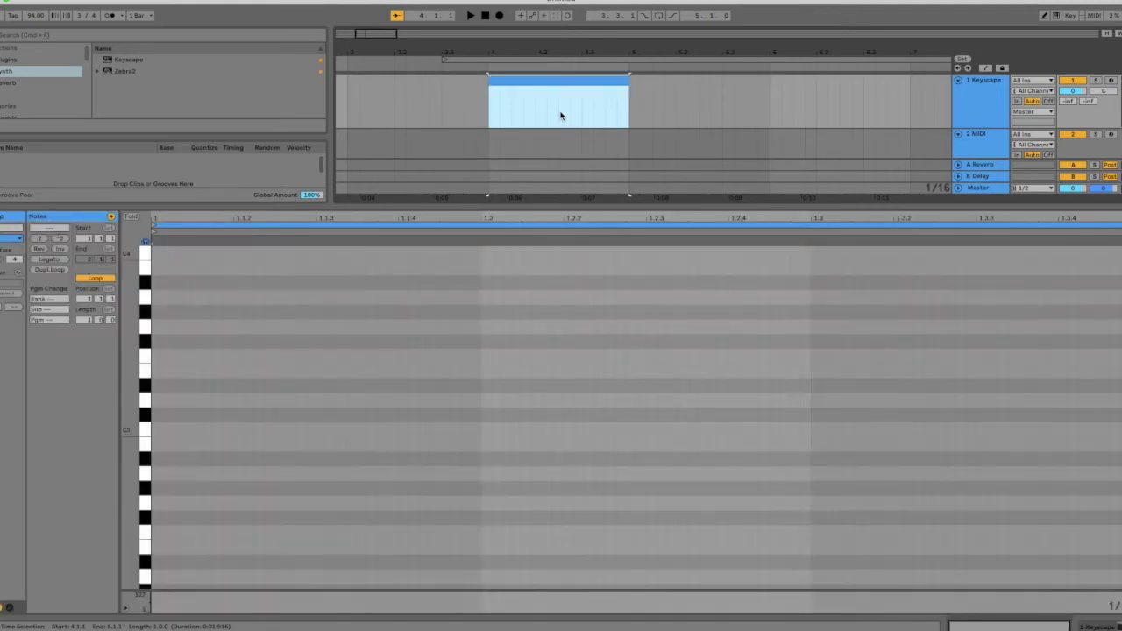
Fill the 3/4 bar with three consecutive quarter notes: C3, D3 and E3.
double_click(239, 429)
drag(235, 428, 155, 428)
mouse_move(244, 429)
mouse_down()
mouse_move(481, 429)
mouse_move(491, 401)
mouse_move(811, 400)
mouse_move(816, 370)
mouse_move(1117, 370)
mouse_move(1100, 371)
mouse_up()
click(483, 400)
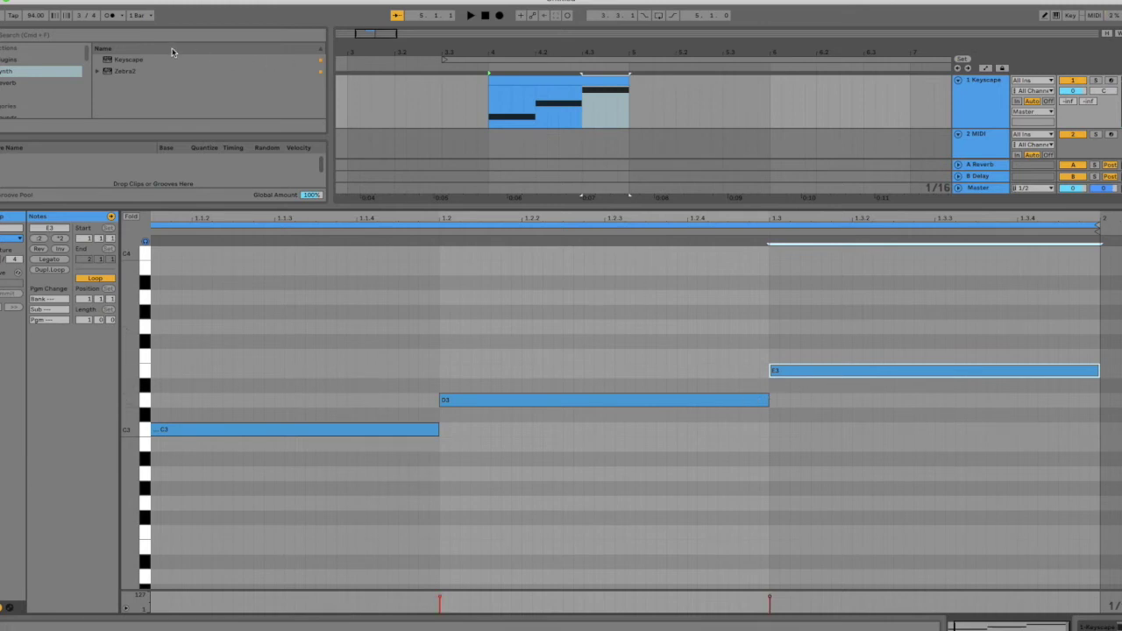
Set the project's time signature back to 4/4.
click(85, 16)
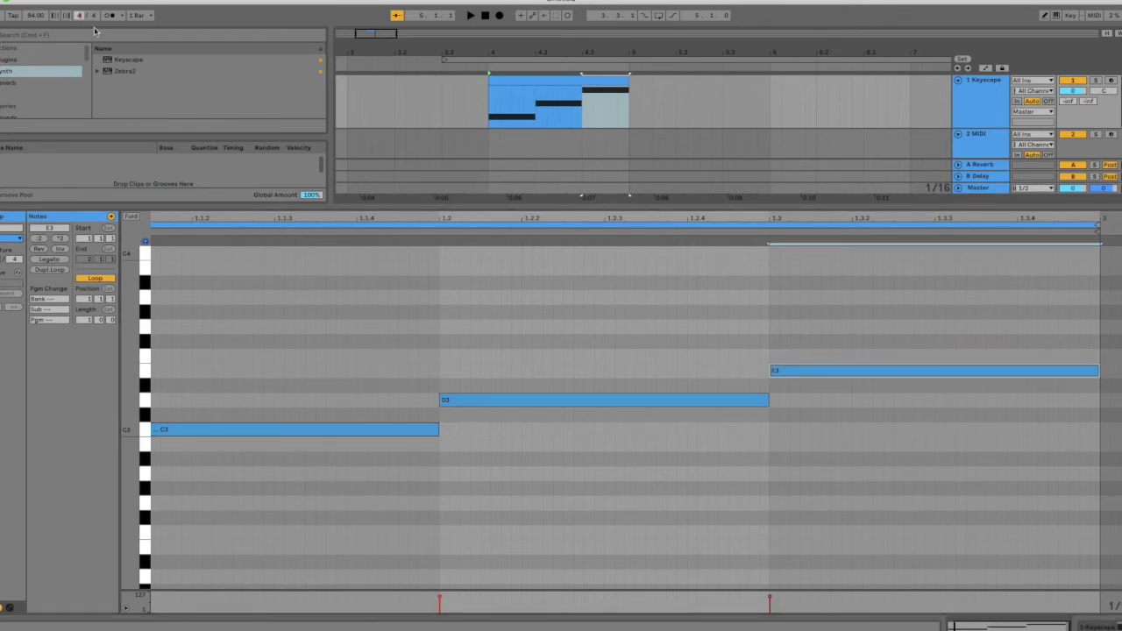
text(4)
key(Return)
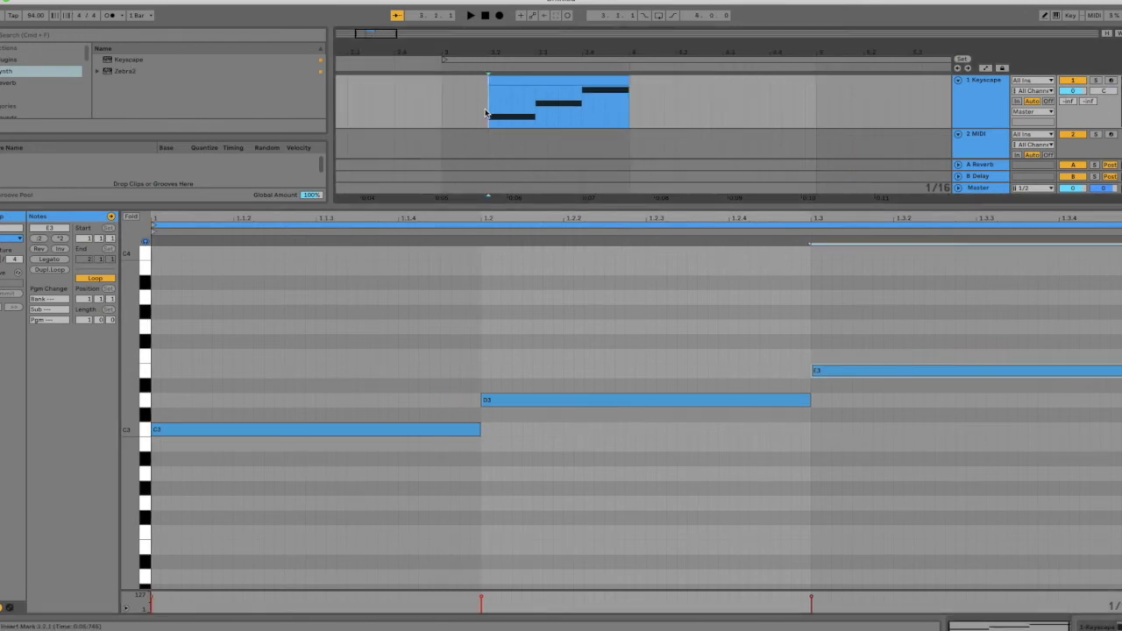
Switch to Preview and read the rest of the rhythm page and the C major scale section of the chord progression document.
key(super+Tab)
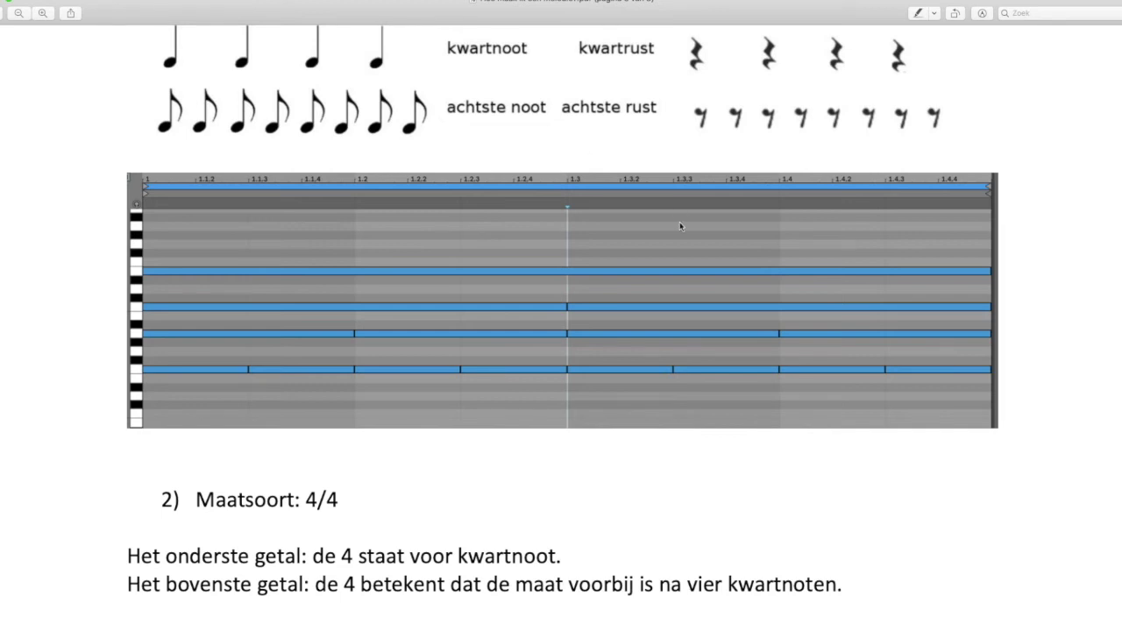
scroll(526, 324, down, 5)
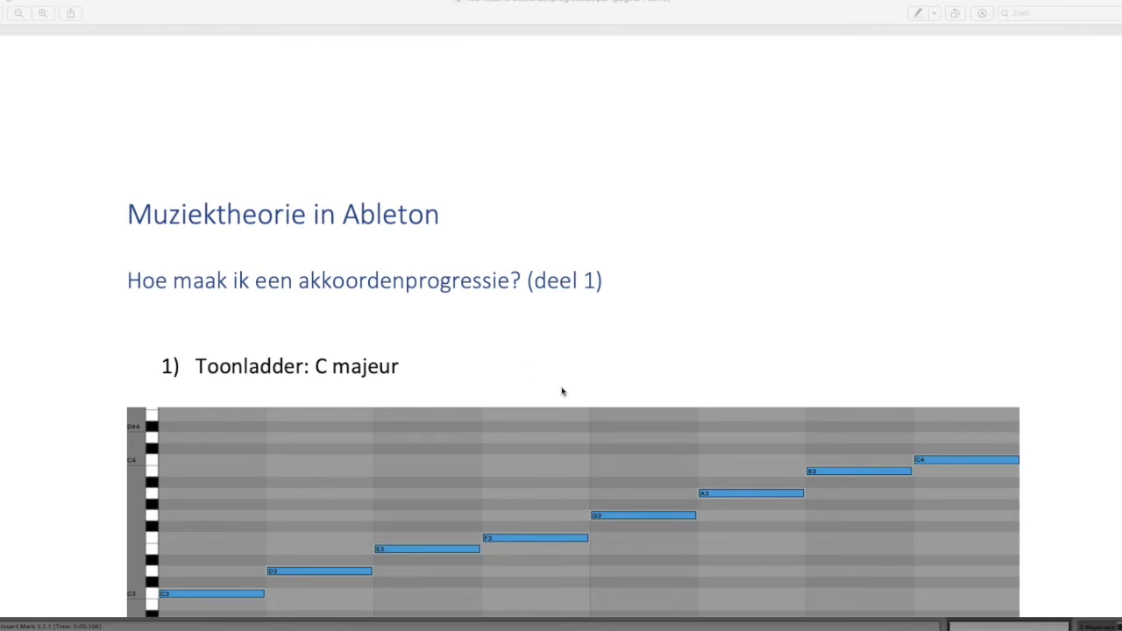
scroll(562, 391, down, 3)
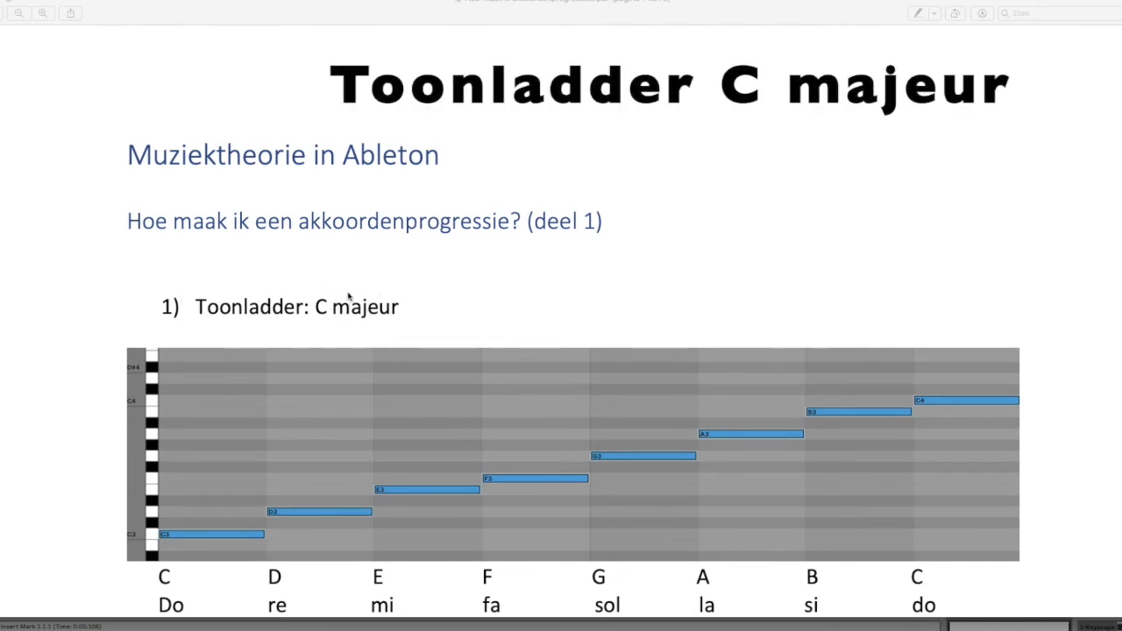
Switch to Ableton Live and enter the C major scale from C2 to C3 as eight consecutive quarter notes across the two-bar clip.
key(super+Tab)
key(super+Tab)
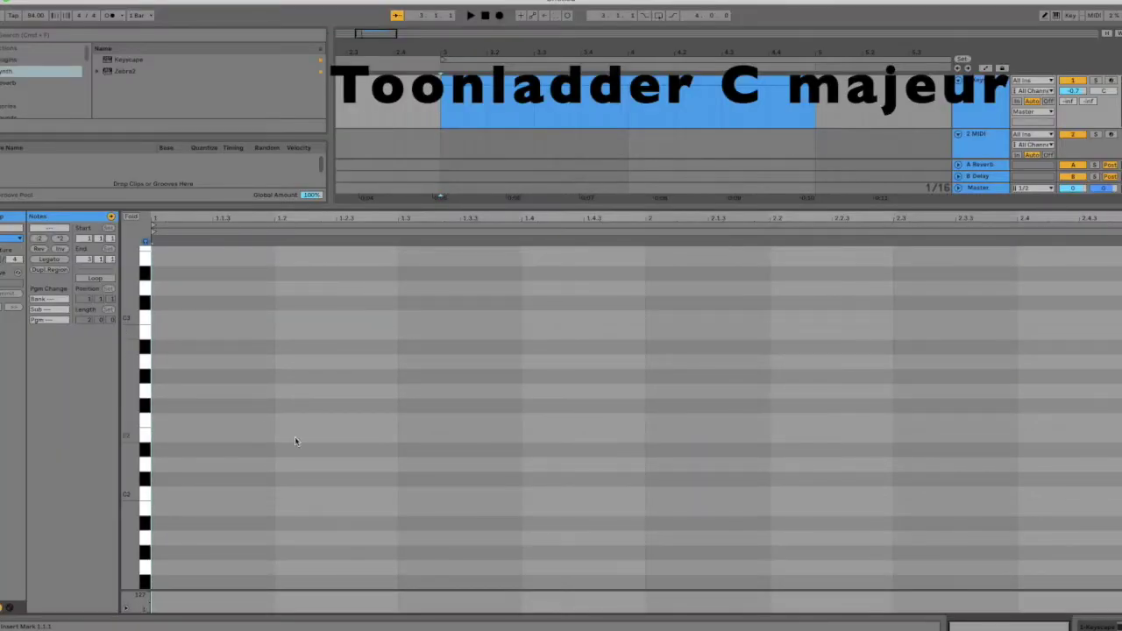
double_click(183, 494)
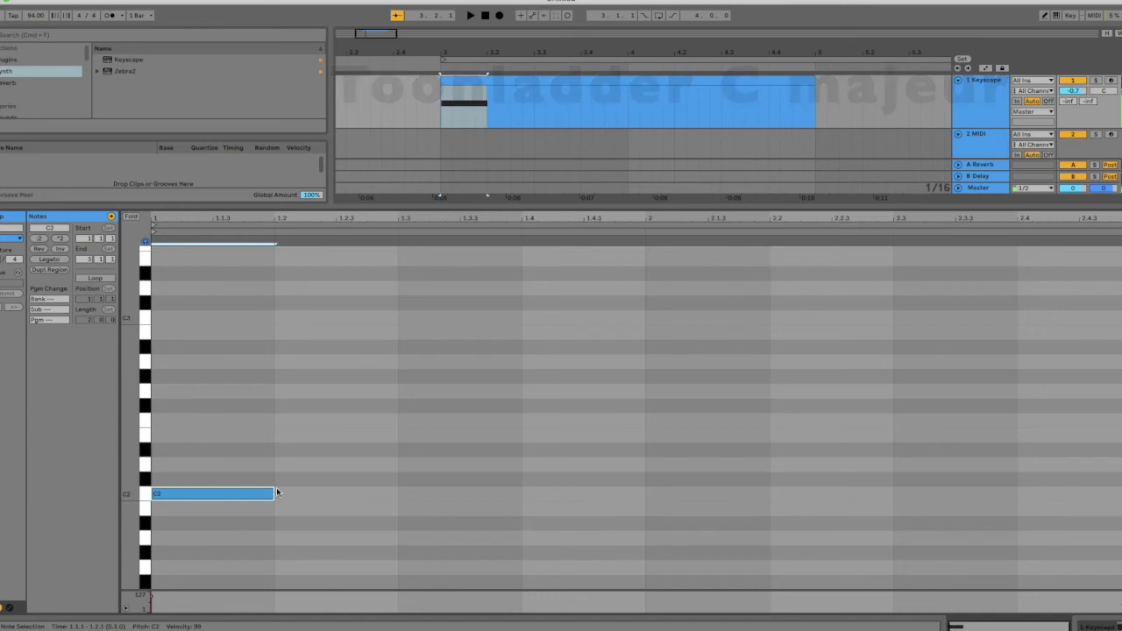
double_click(321, 464)
double_click(458, 436)
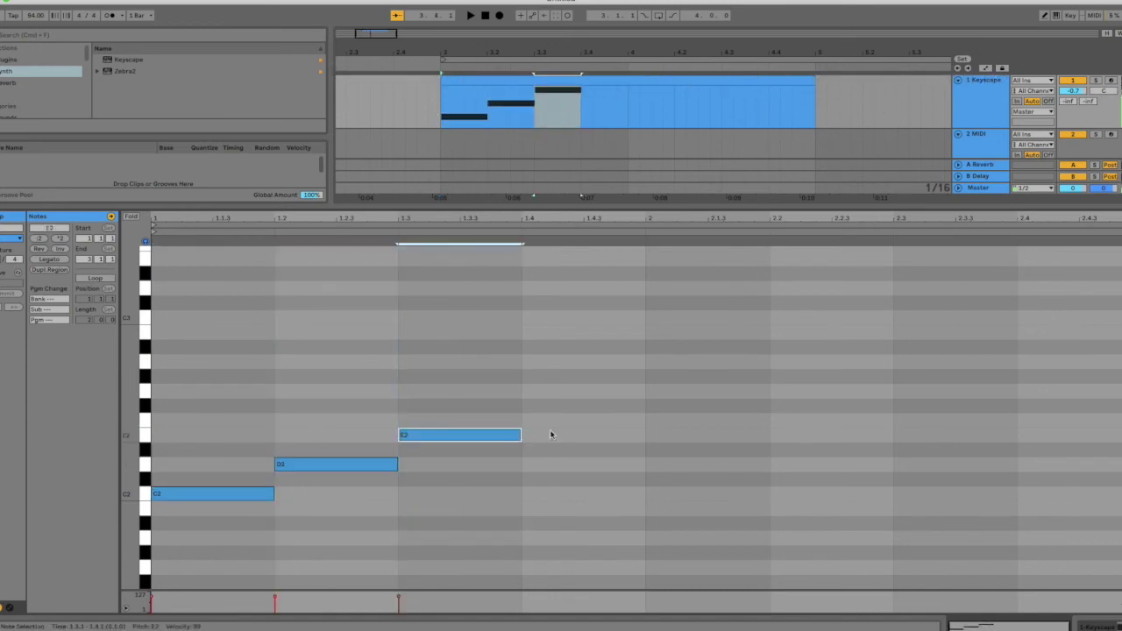
double_click(571, 419)
click(721, 391)
double_click(706, 390)
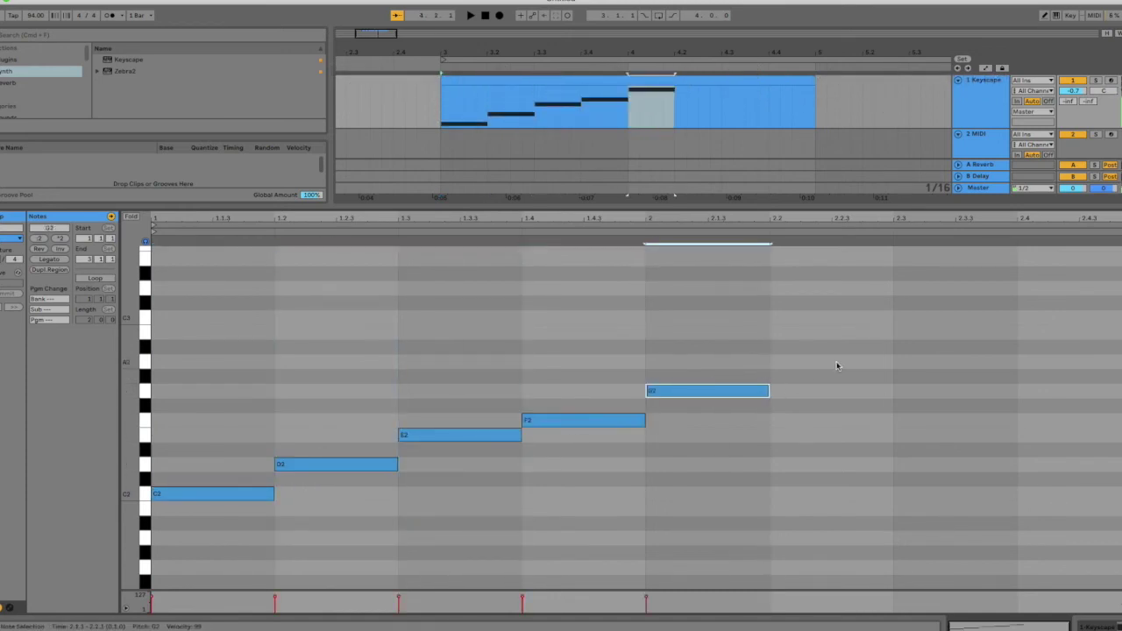
double_click(837, 361)
double_click(961, 332)
double_click(1058, 319)
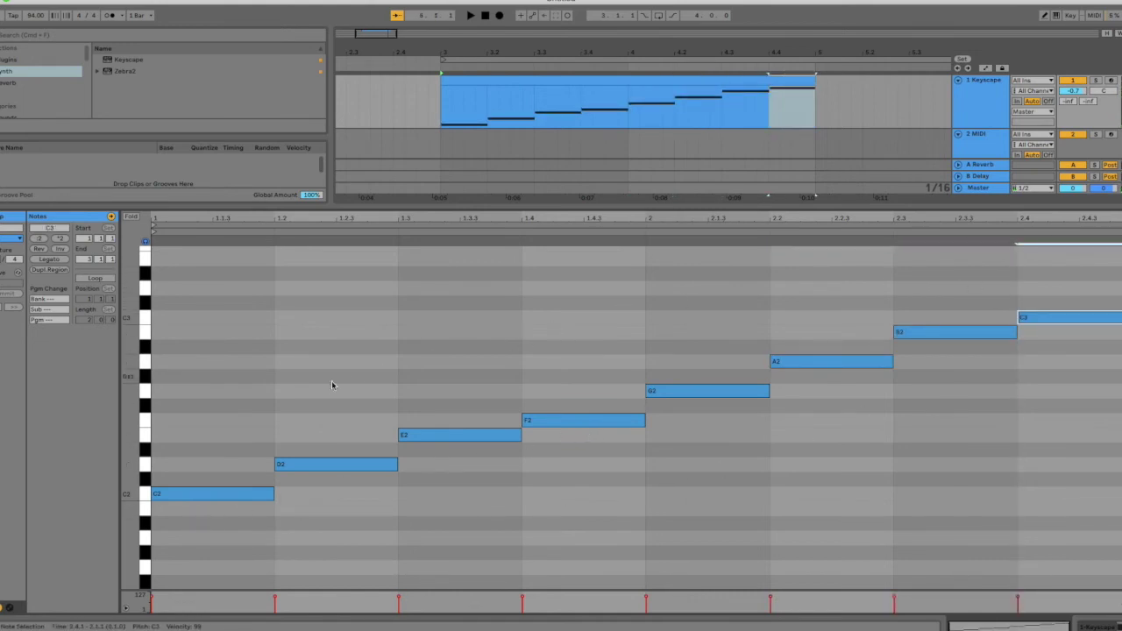
Switch to the chord progression document in Preview and examine the C major scale and the start of the Harmonisatie section.
key(super+Tab)
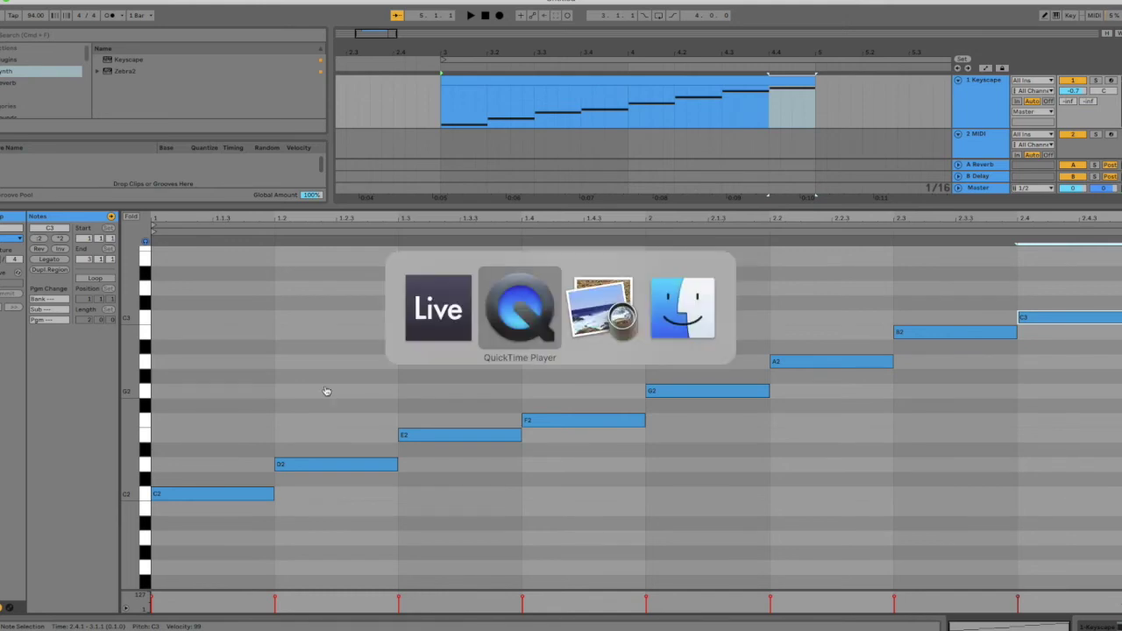
key(super+Tab)
scroll(365, 406, down, 5)
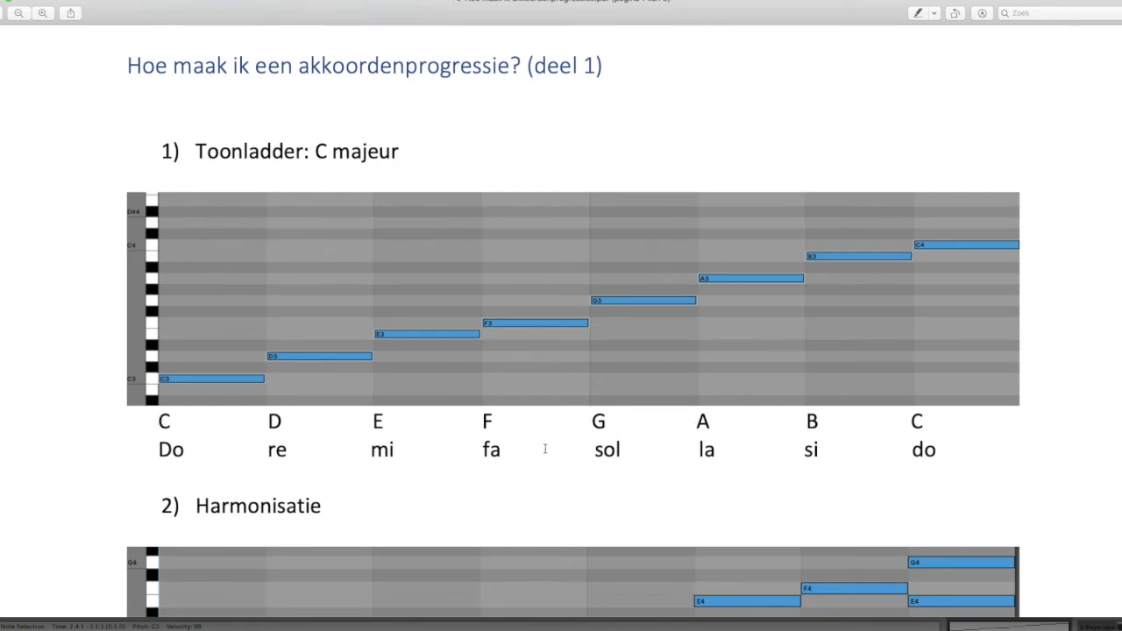
Switch to Ableton Live and stack quarter notes E2 and G2 above the C2 on the clip's first beat.
scroll(150, 457, down, 1)
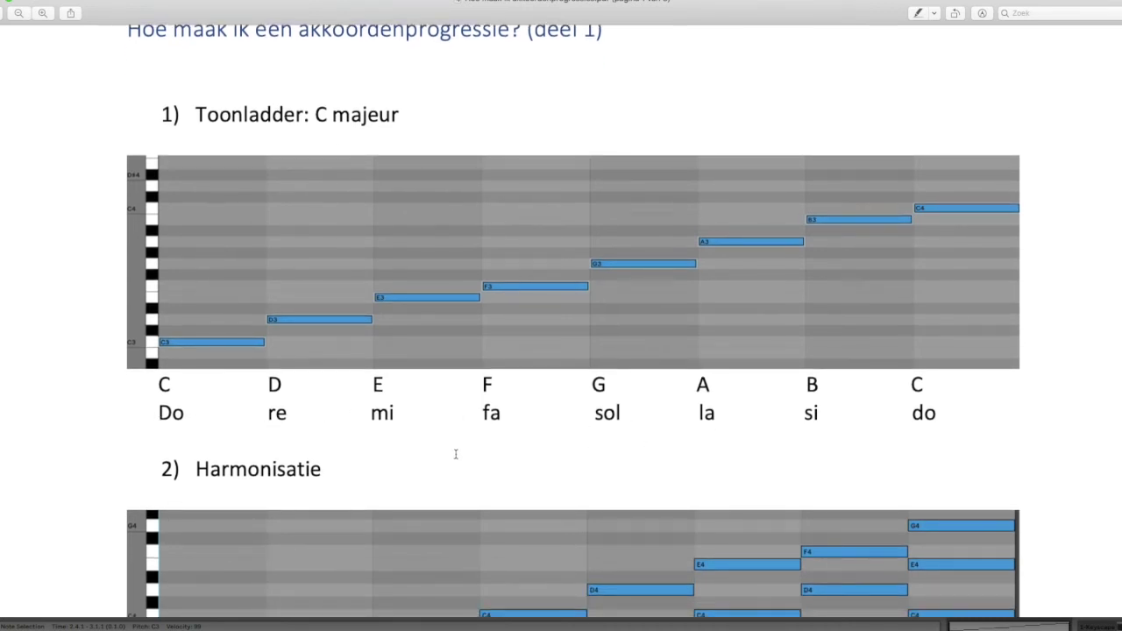
key(super+Tab)
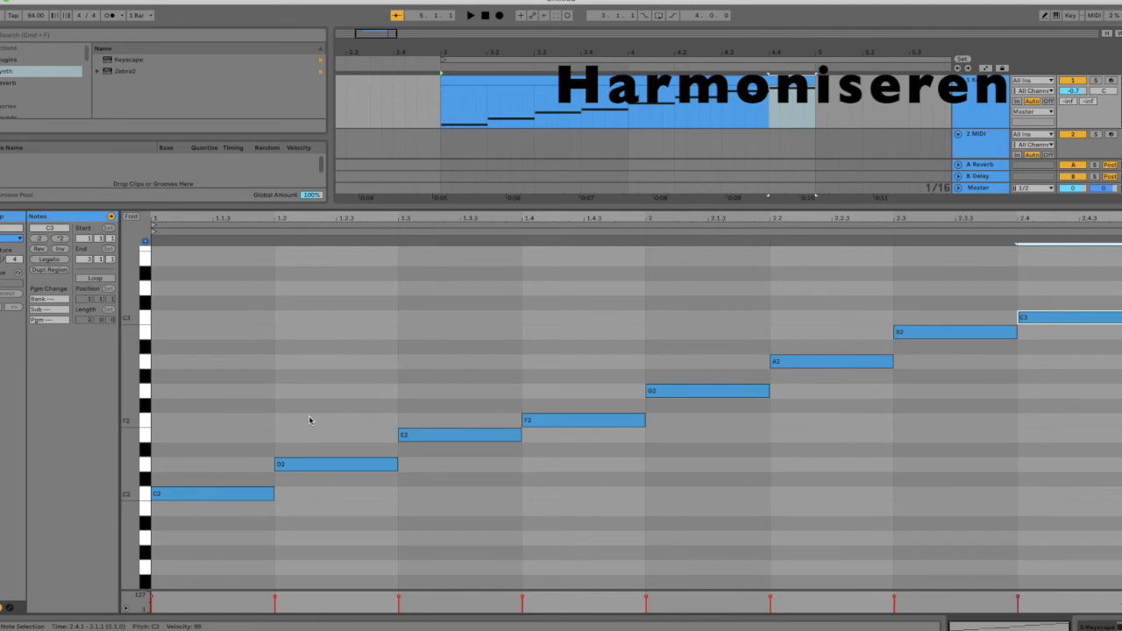
scroll(309, 420, up, 2)
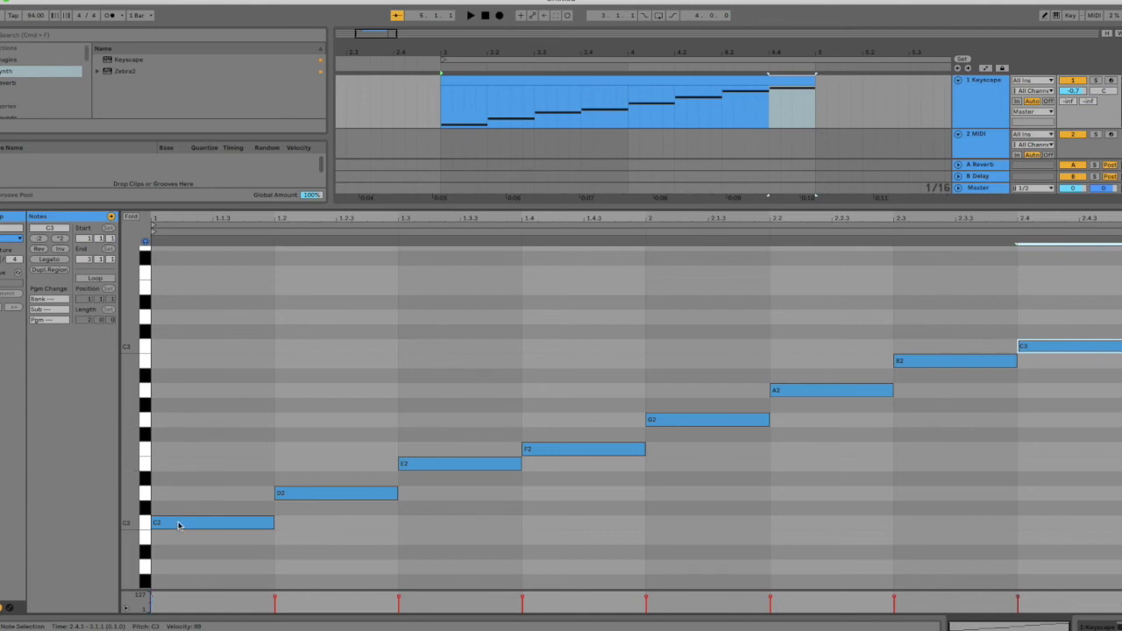
double_click(183, 468)
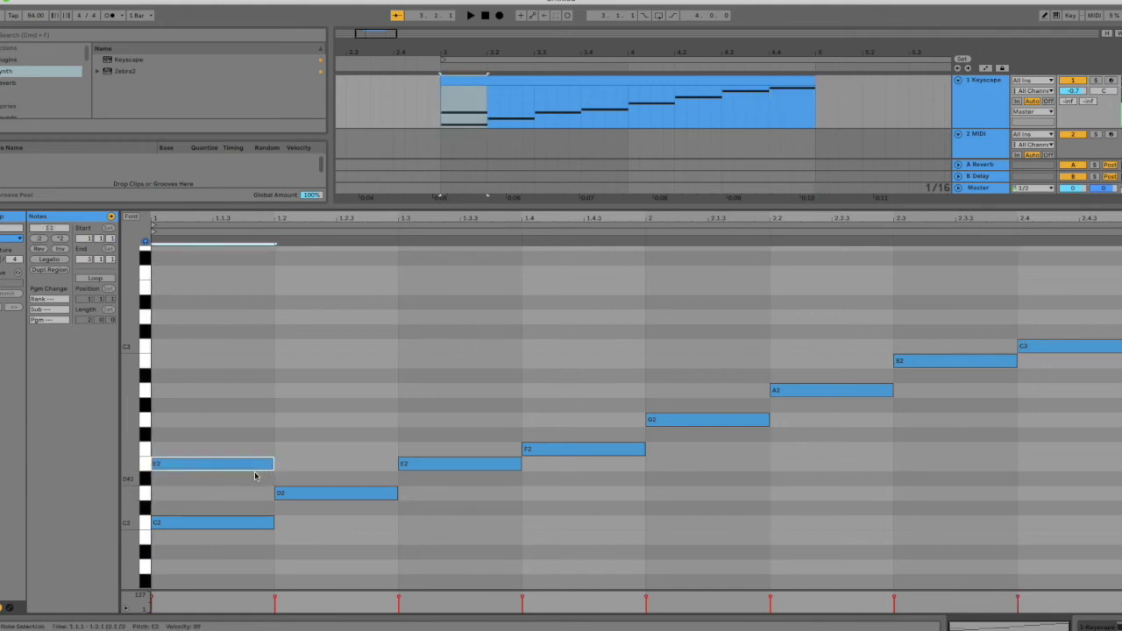
double_click(184, 422)
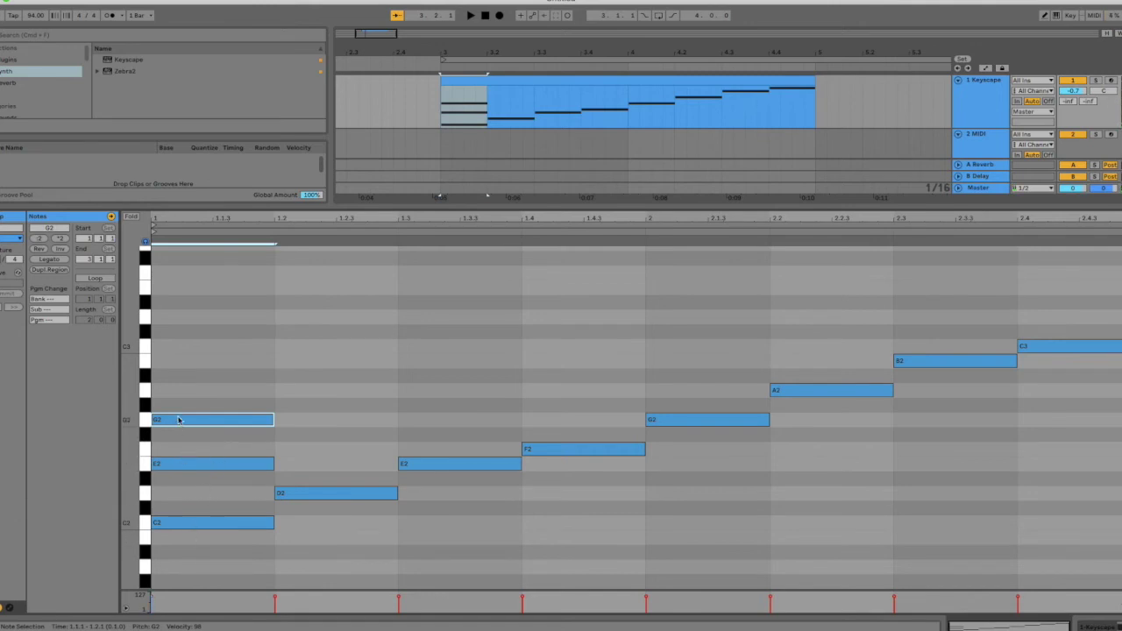
Play back the first chord and lower the project tempo to 57 BPM.
click(197, 229)
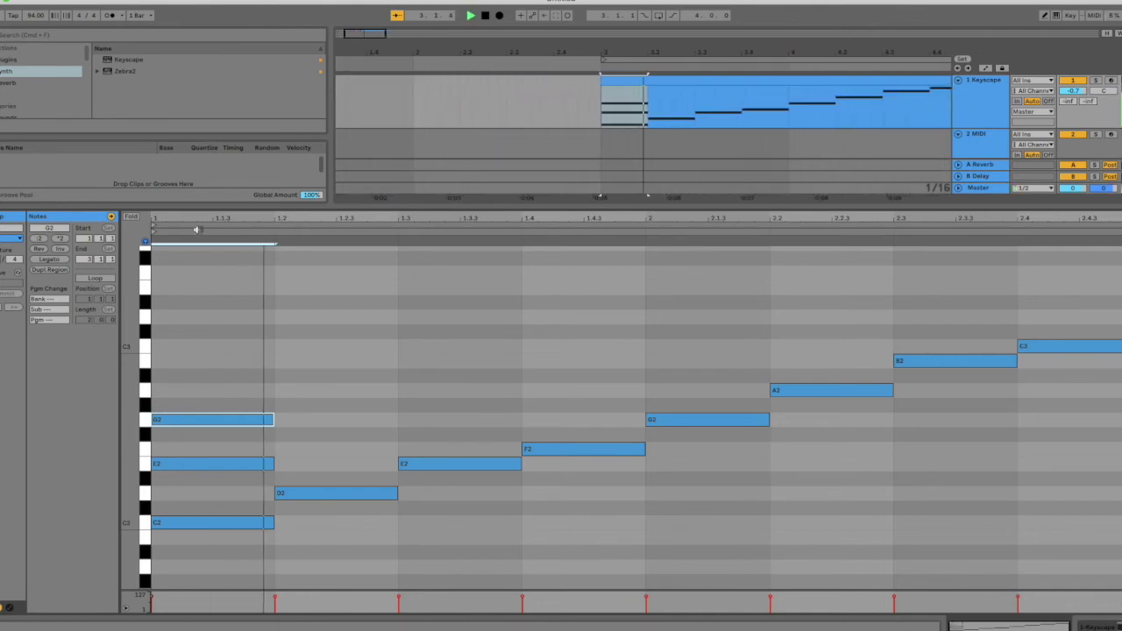
drag(37, 15, 38, 16)
key(space)
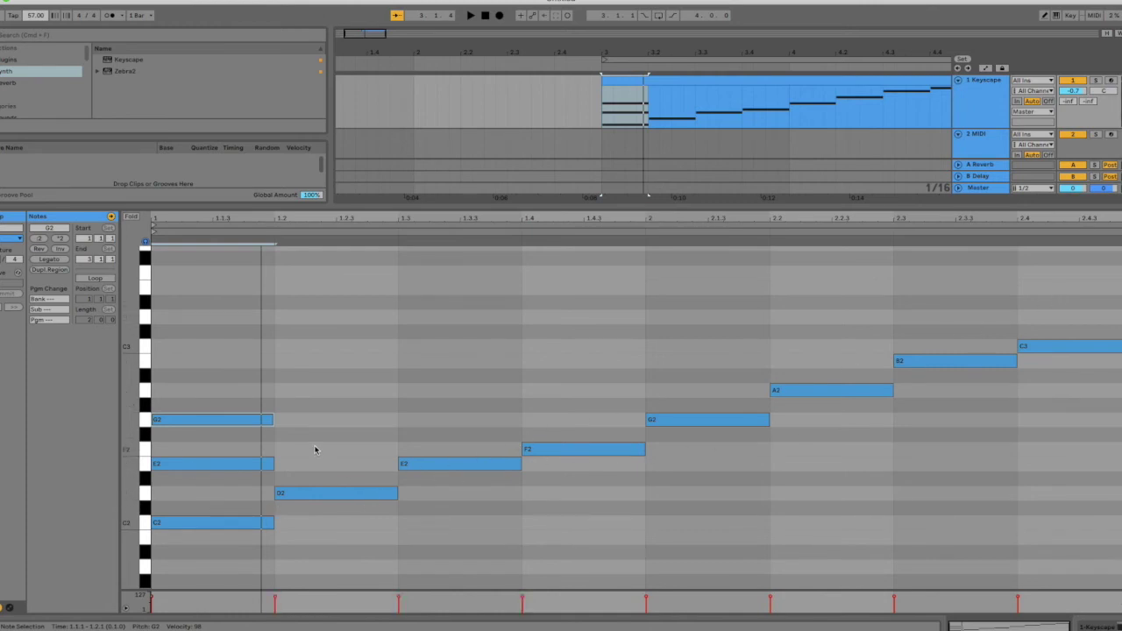
Add one-beat notes F2 and A2 above D2, G2 and B2 above E2, and A2 and C3 above F2.
drag(315, 450, 396, 448)
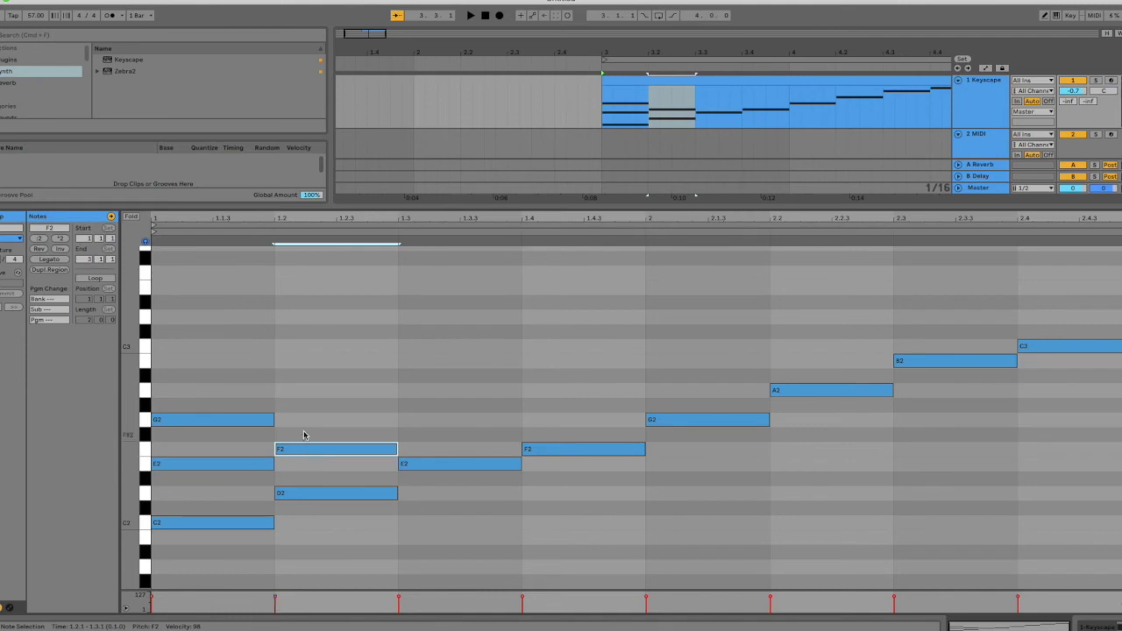
double_click(305, 391)
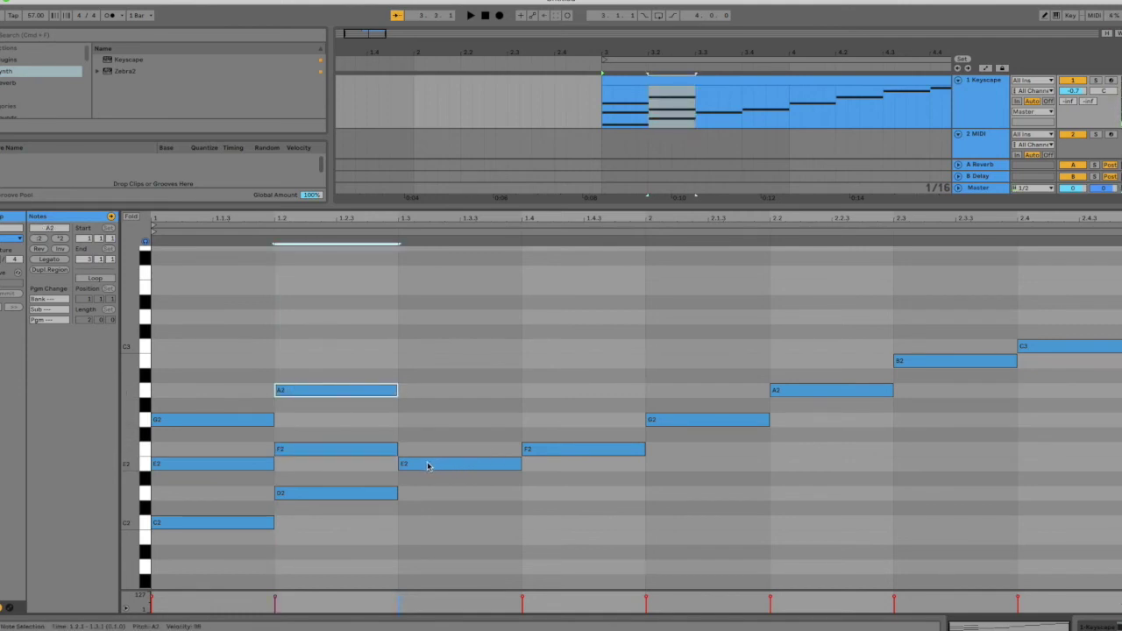
double_click(430, 419)
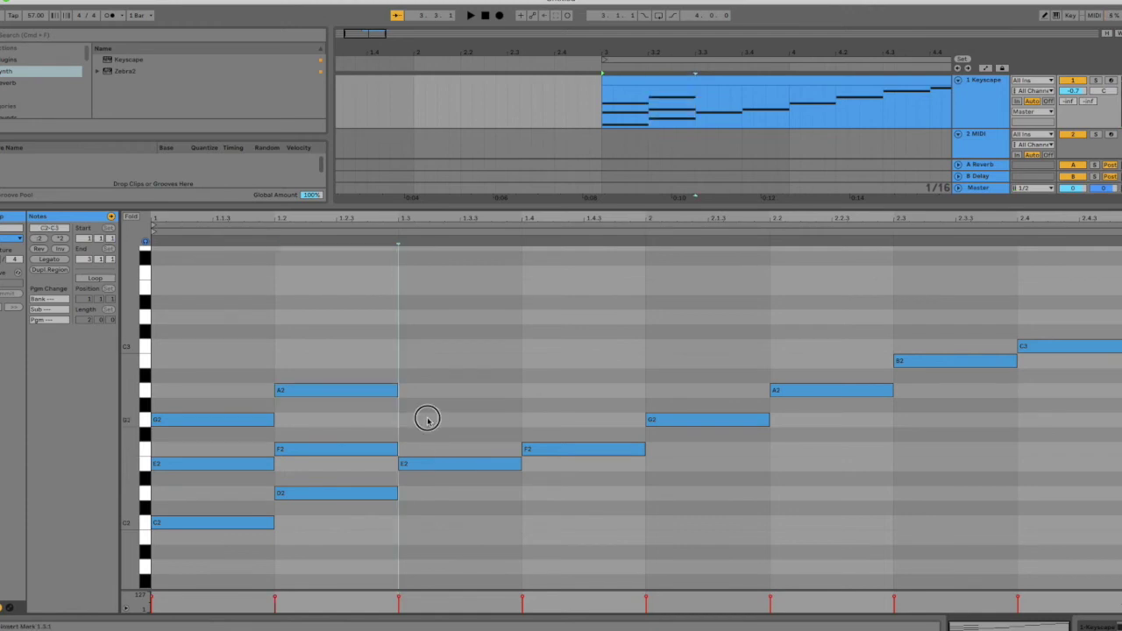
double_click(454, 360)
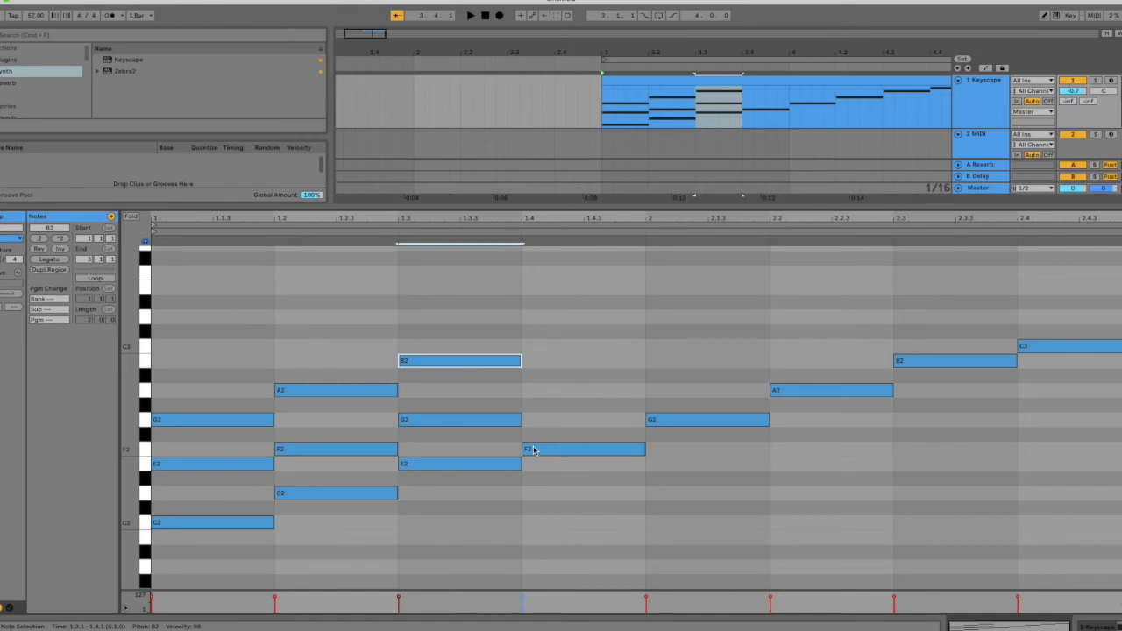
double_click(543, 391)
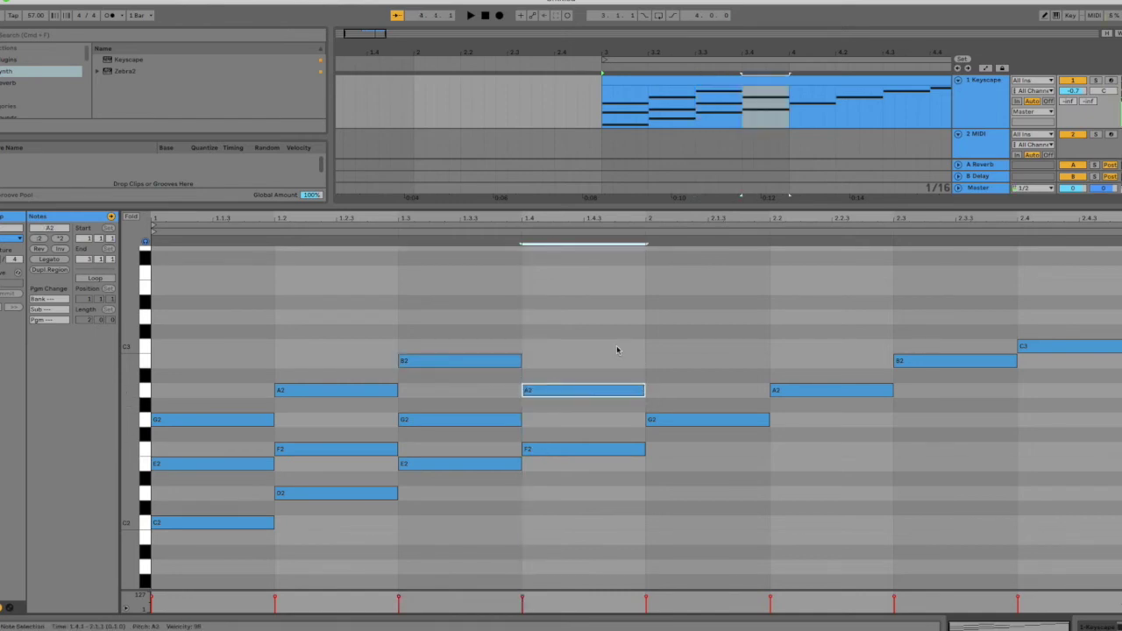
double_click(567, 348)
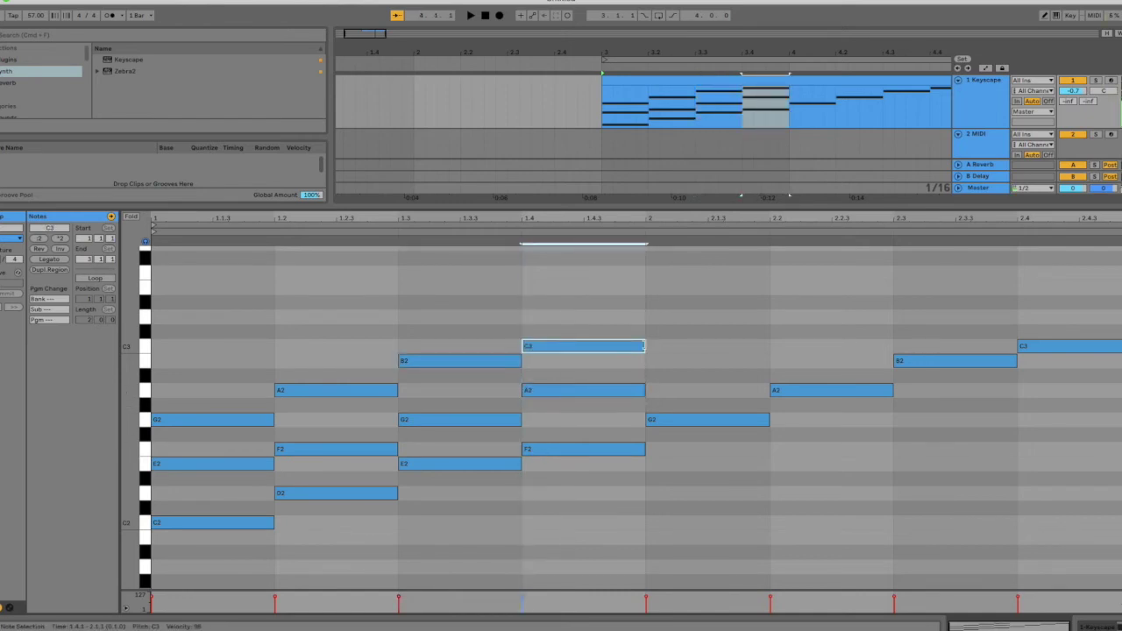
Build the next two triads by adding B2 and D3 above G2, and C3 and E3 above A2.
double_click(677, 362)
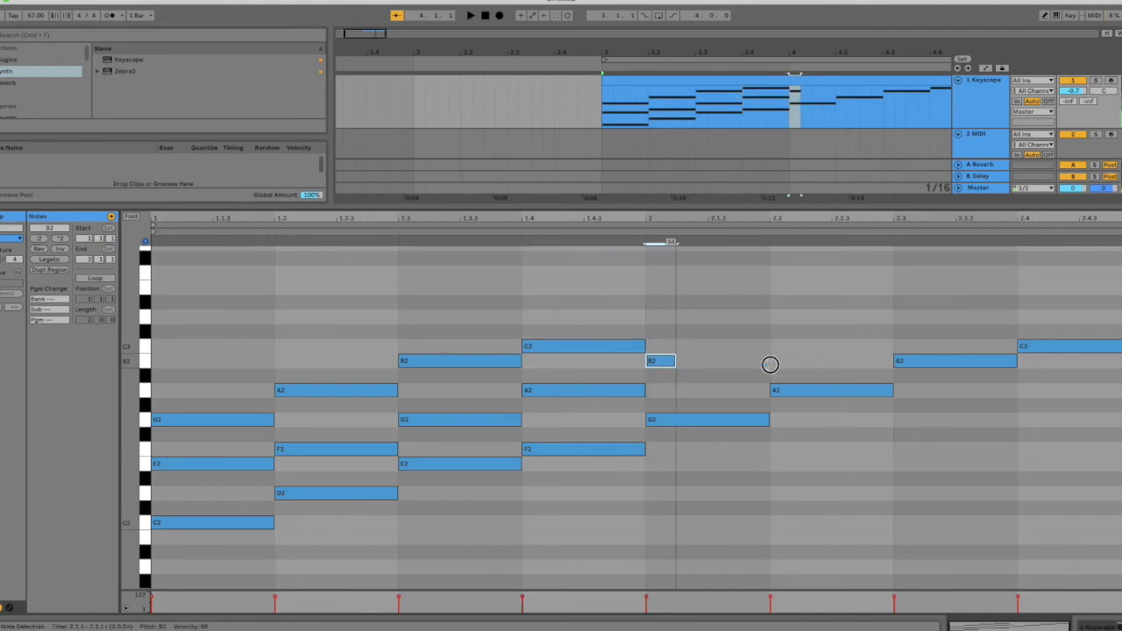
double_click(721, 316)
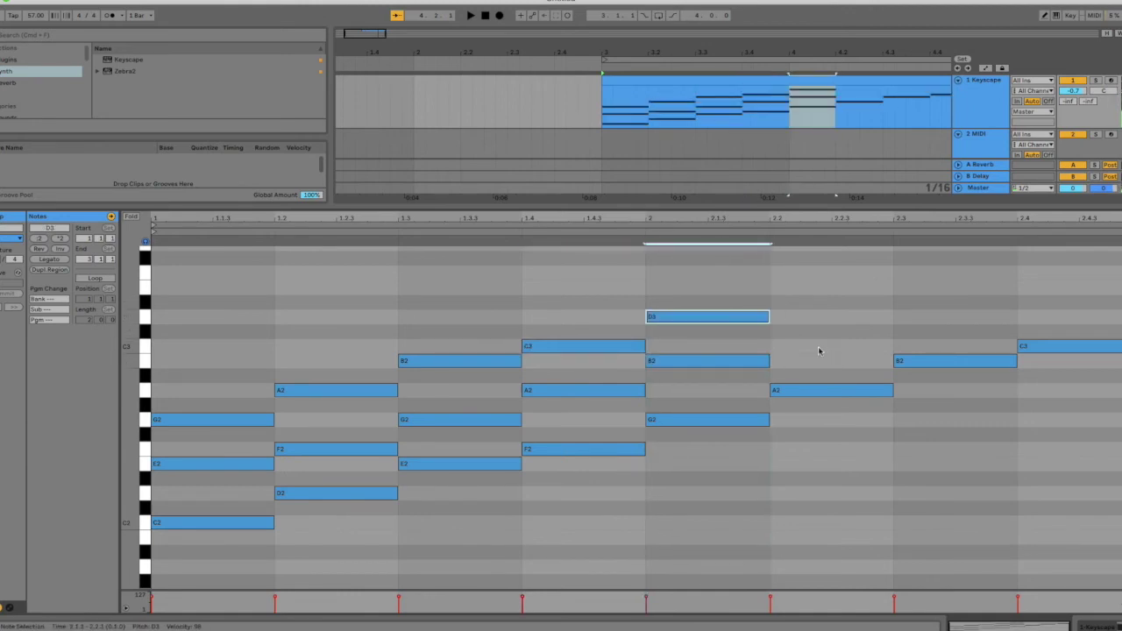
drag(821, 346, 894, 348)
double_click(827, 287)
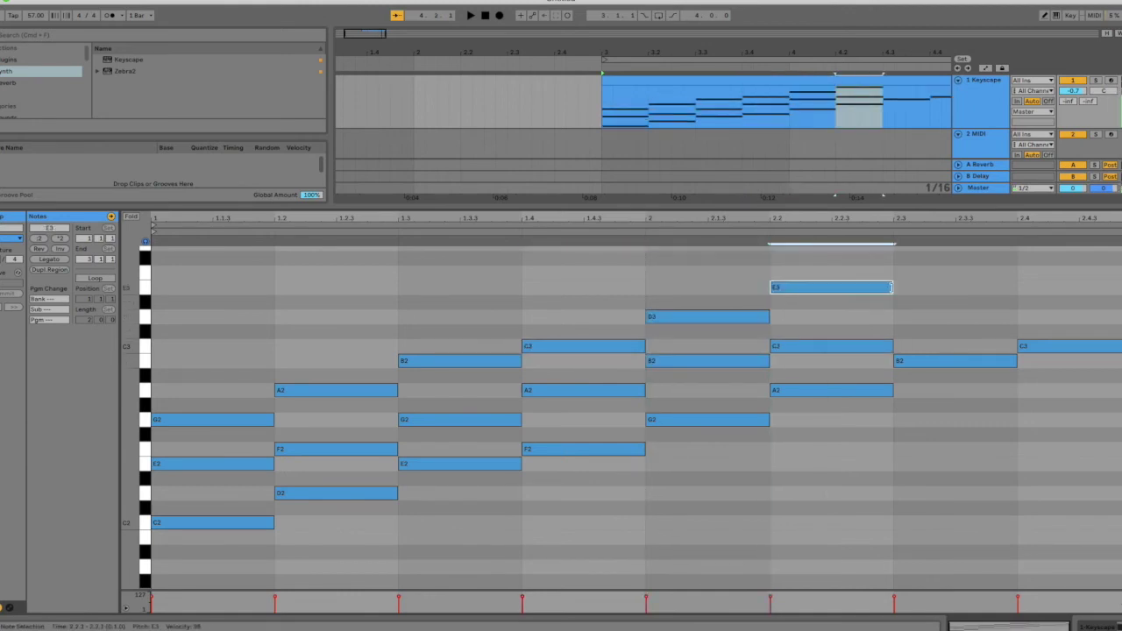
Complete the last two triads by adding D3 and F3 above B2, and E3 and G3 above the final C3.
double_click(955, 315)
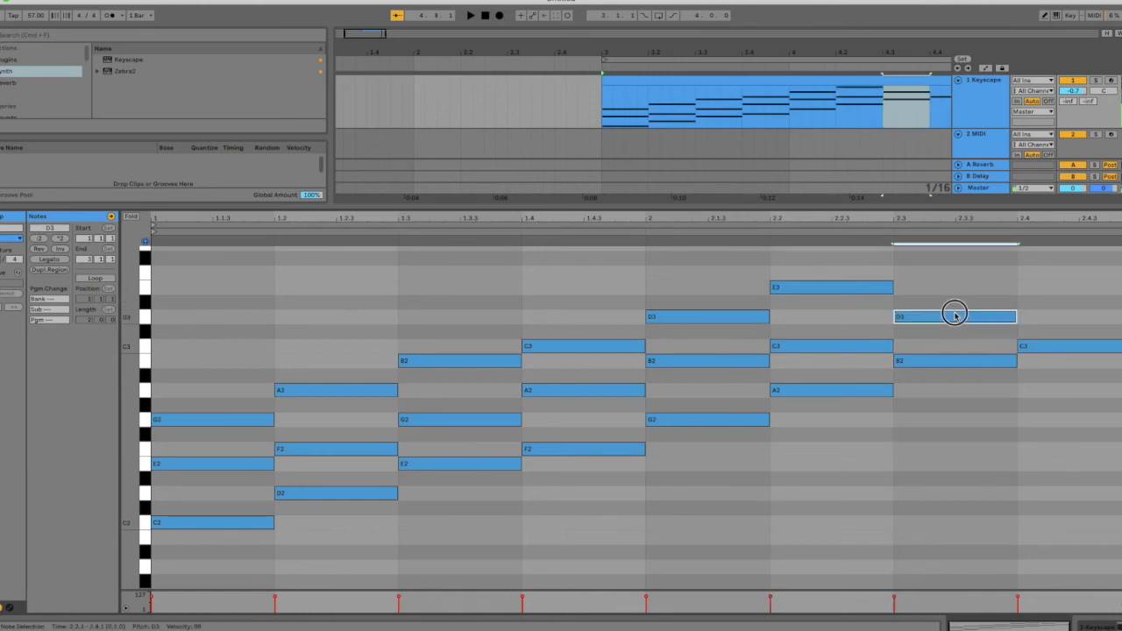
double_click(987, 272)
double_click(1038, 288)
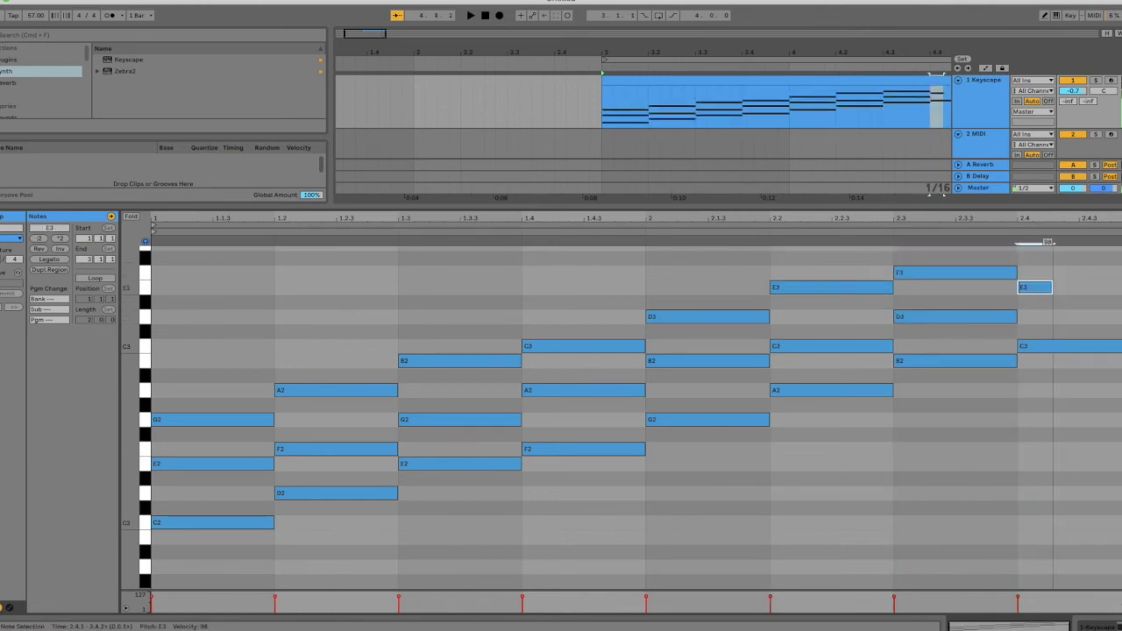
drag(1050, 287, 1070, 287)
scroll(1069, 286, up, 2)
double_click(1057, 278)
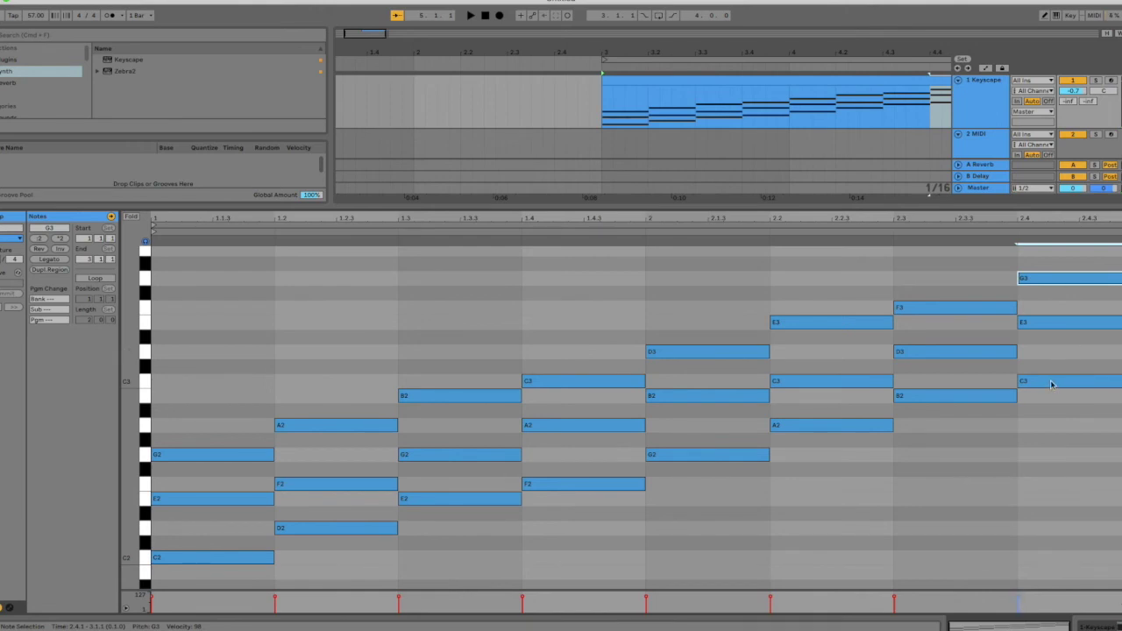
Play the clip of eight harmonised chords through to its end and stop playback.
click(376, 126)
click(601, 96)
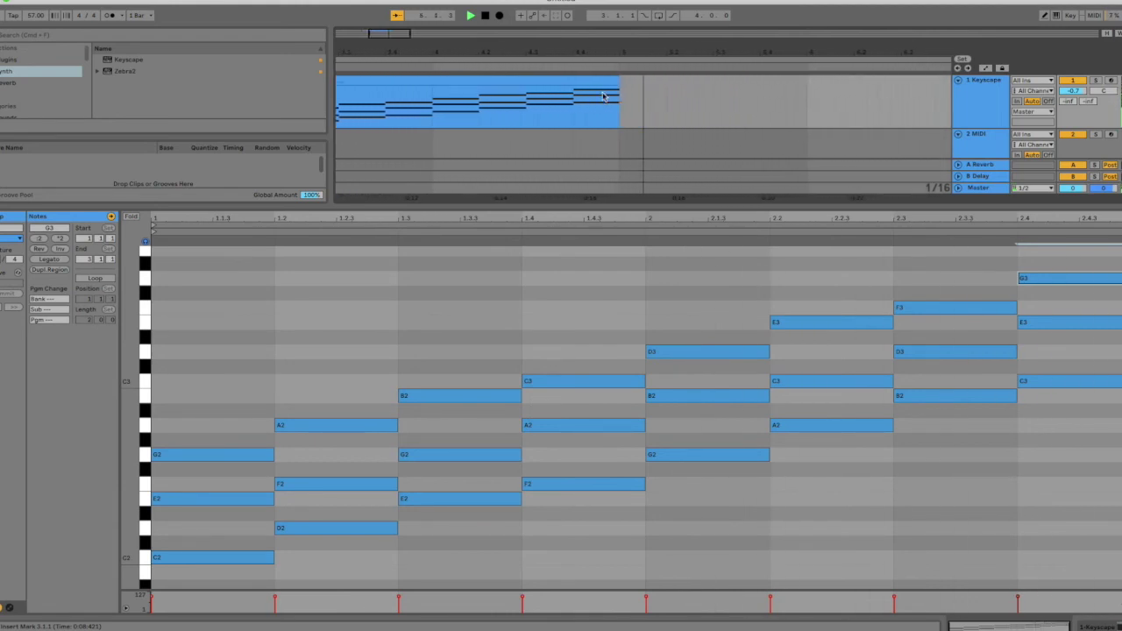
key(space)
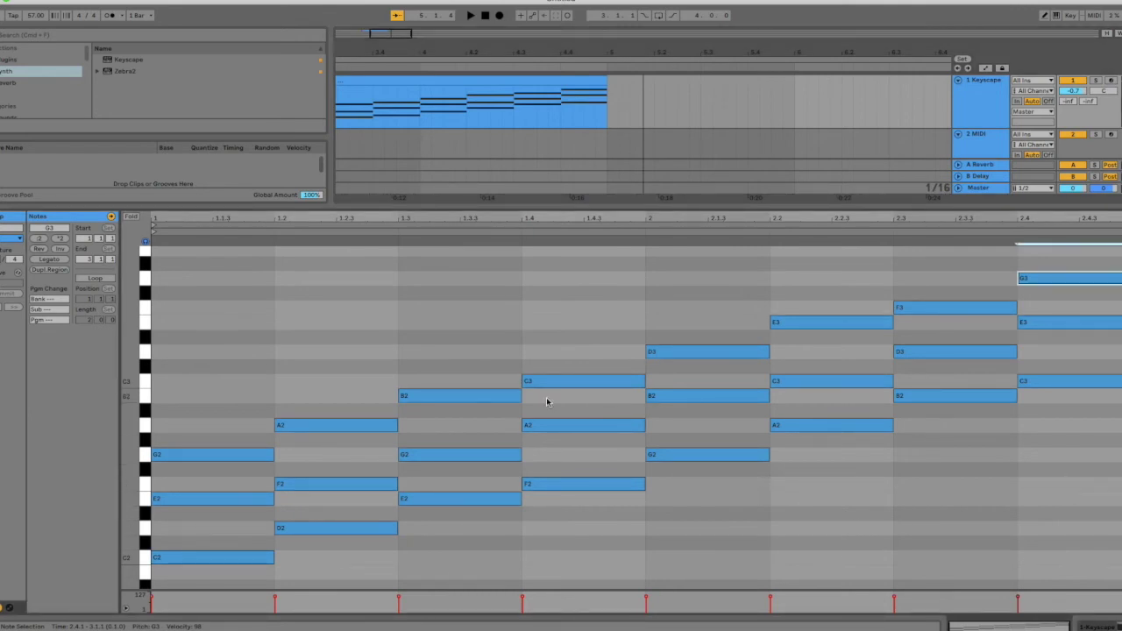
Switch to the chord progression document in Preview and examine the Harmonisatie diagram with its Roman numeral chord degrees.
key(super+Tab)
scroll(496, 375, down, 1)
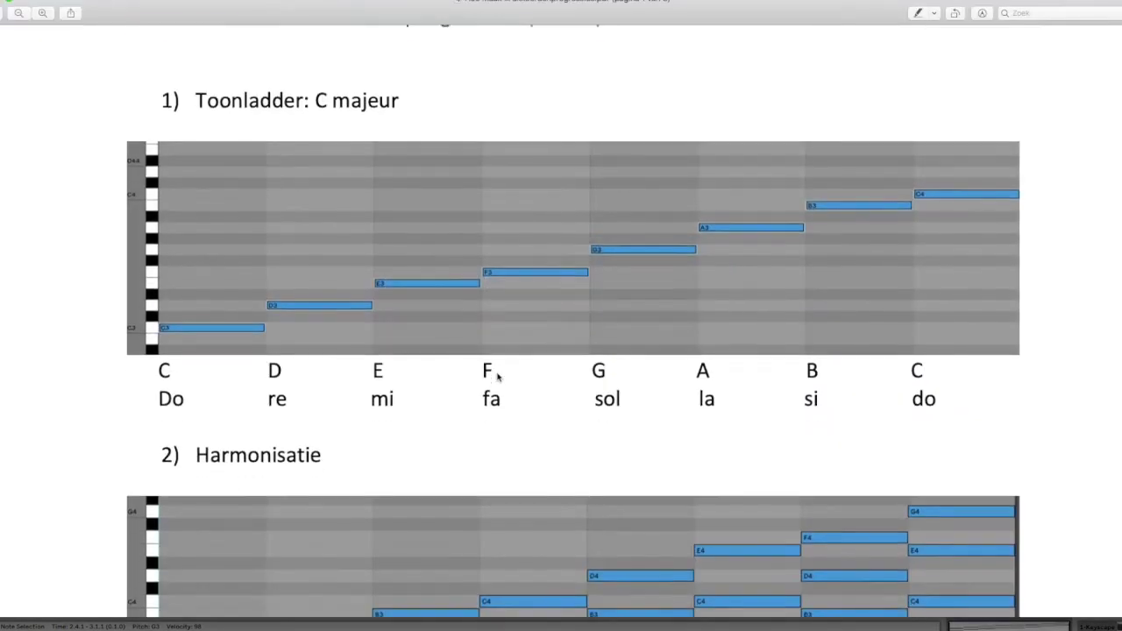
scroll(496, 375, down, 5)
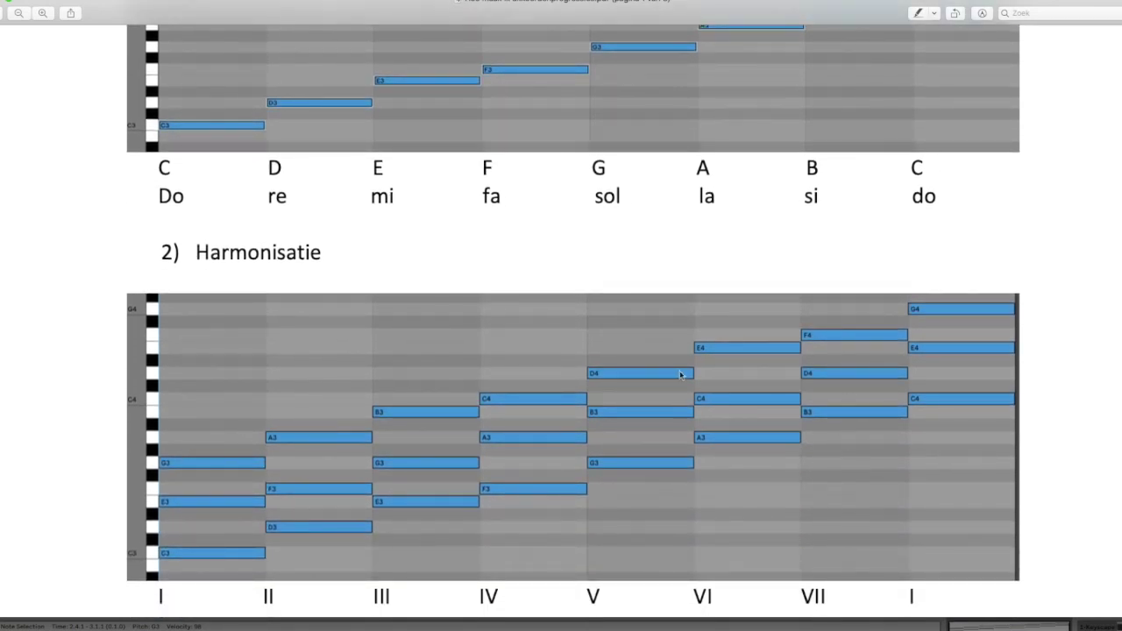
scroll(643, 387, down, 1)
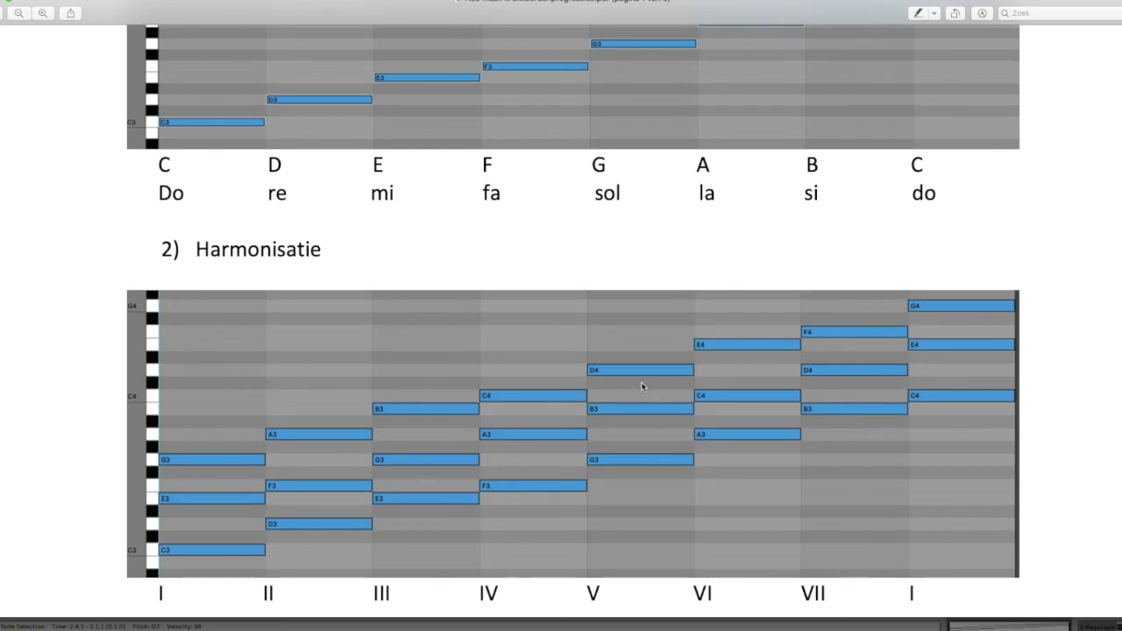
scroll(643, 387, down, 3)
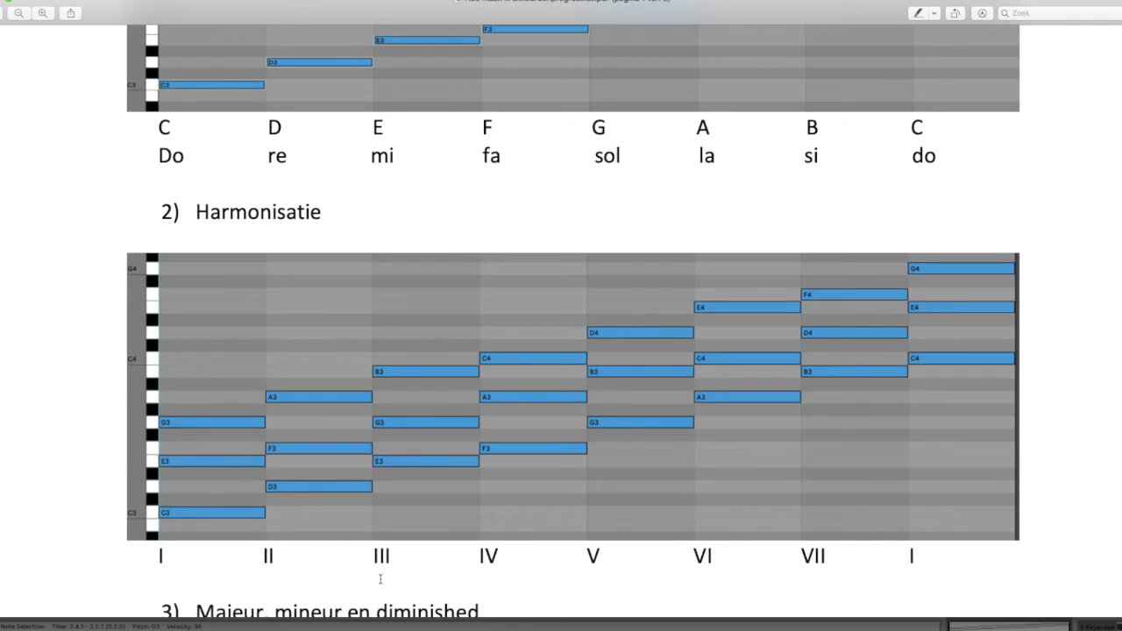
scroll(356, 551, down, 2)
scroll(356, 551, down, 1)
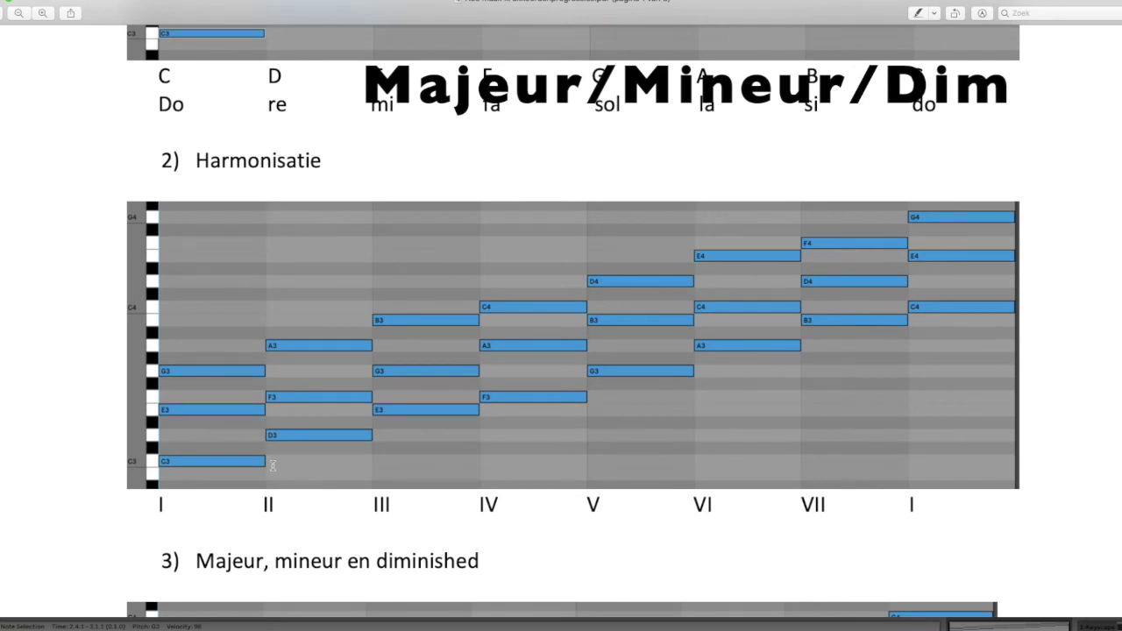
scroll(272, 467, down, 1)
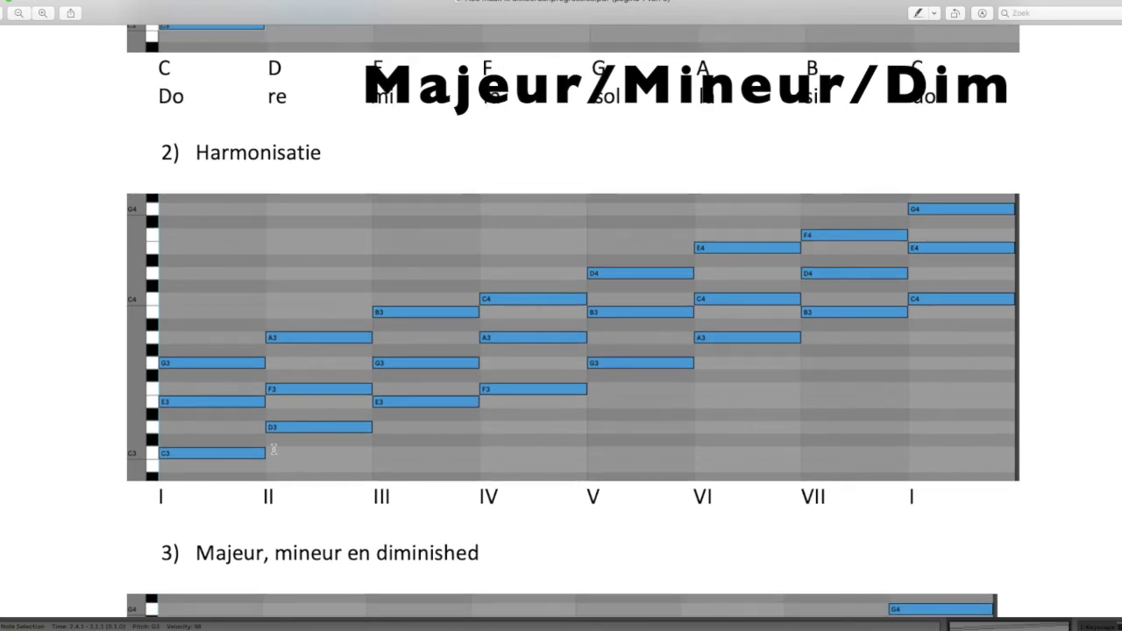
Examine the "Majeur, mineur en diminished" section, highlighting the minor suffixes of IIm and VIm and the "dim" of VIIdim.
scroll(274, 449, down, 5)
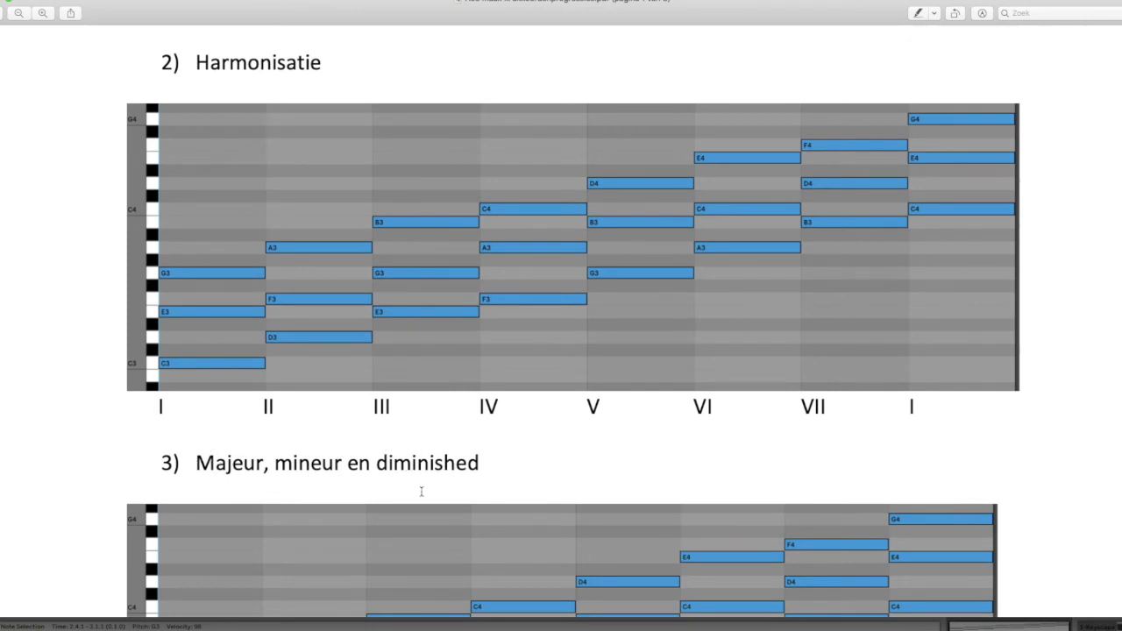
scroll(421, 492, down, 5)
scroll(420, 491, down, 8)
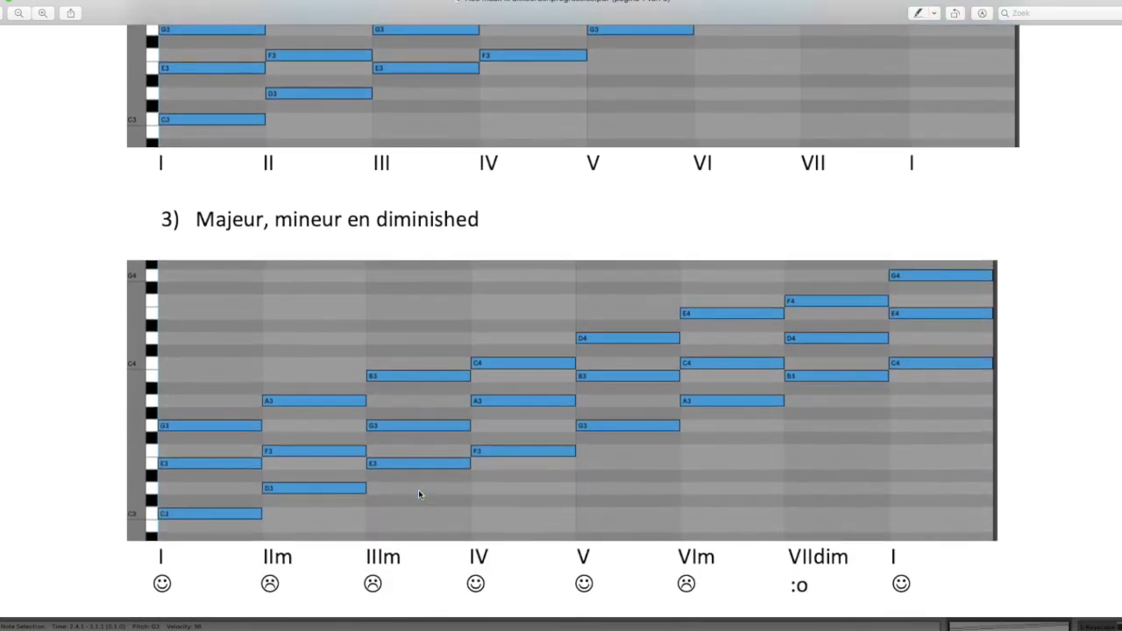
scroll(263, 562, down, 1)
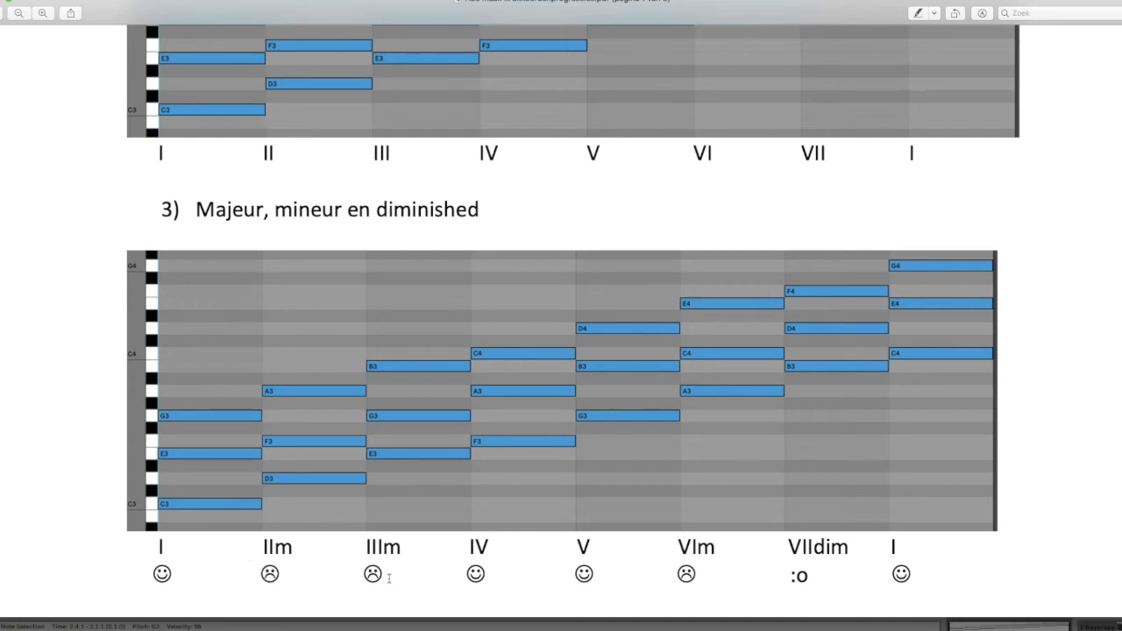
drag(295, 547, 276, 548)
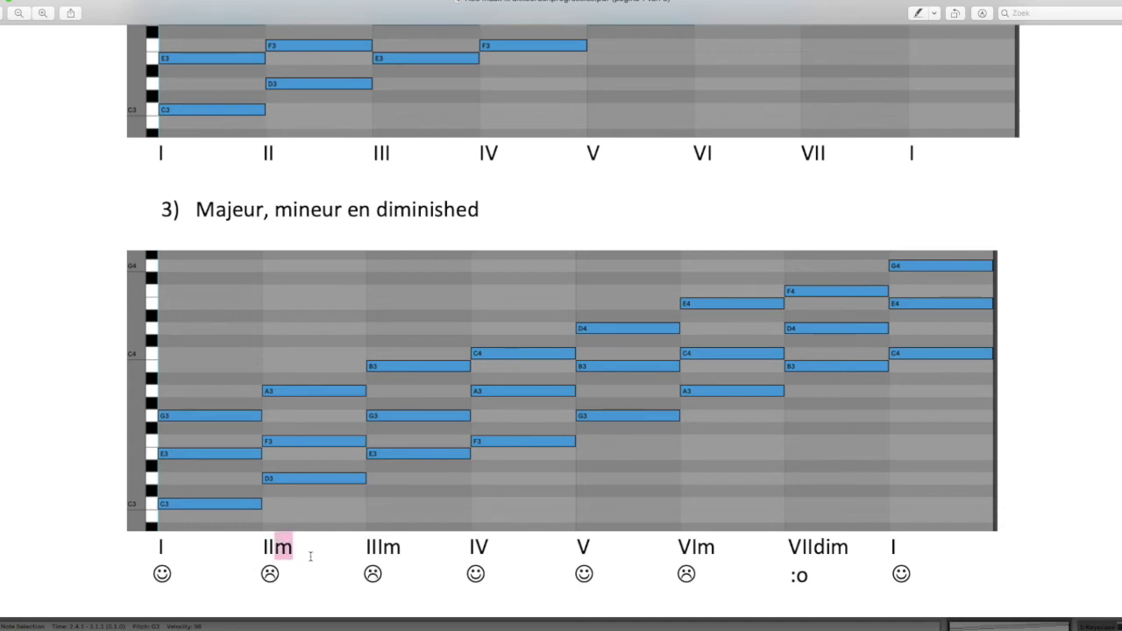
click(310, 555)
drag(716, 553, 697, 543)
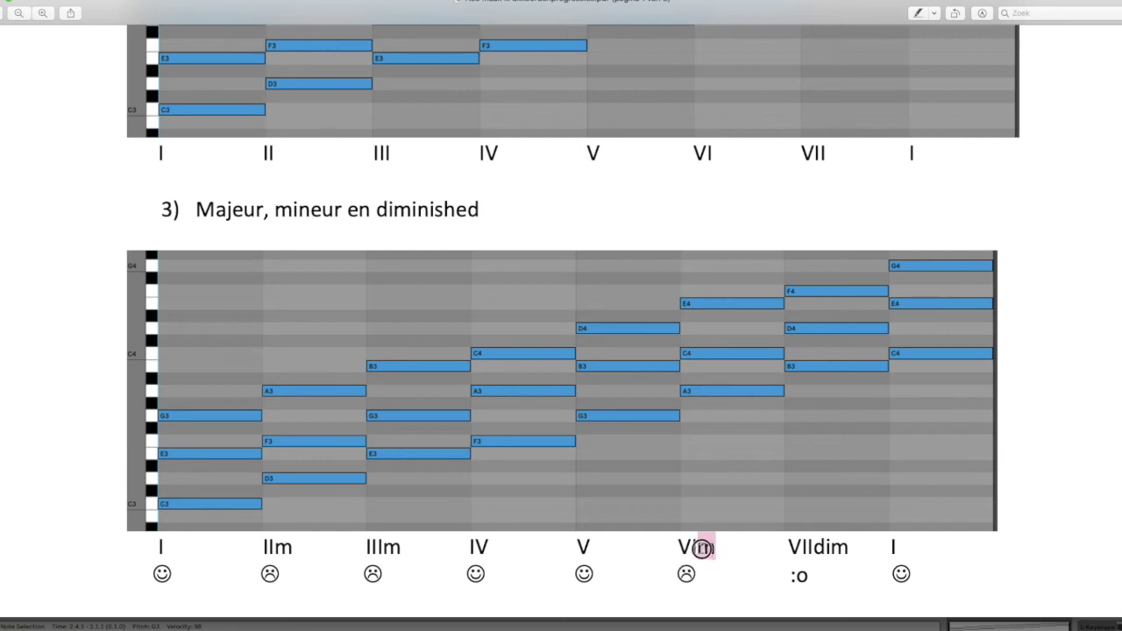
click(730, 570)
drag(849, 550, 804, 550)
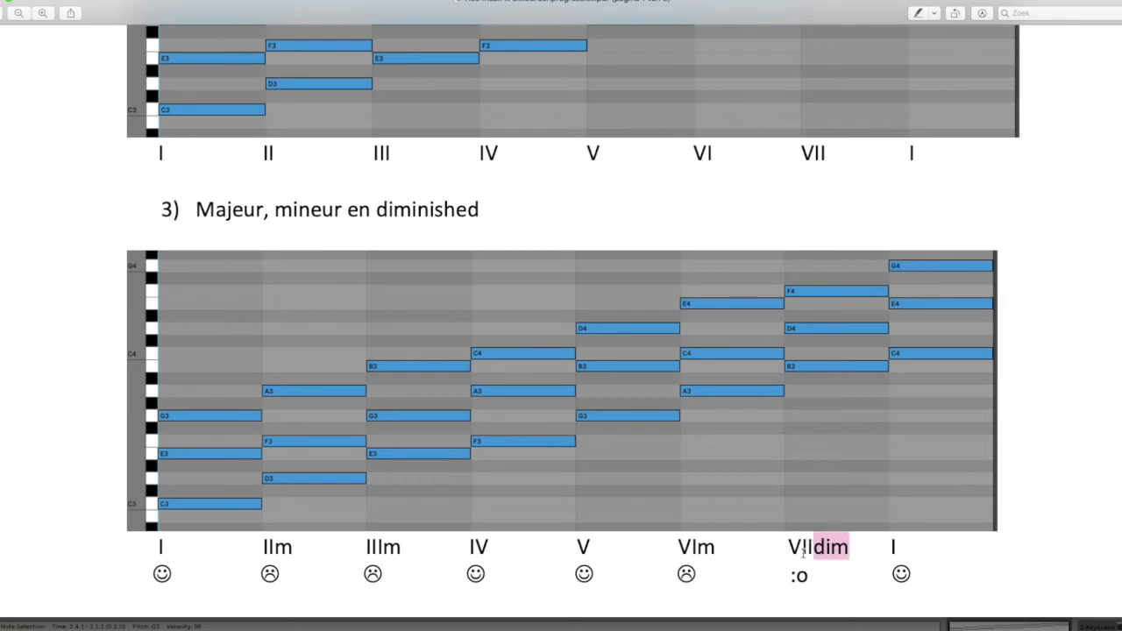
click(782, 551)
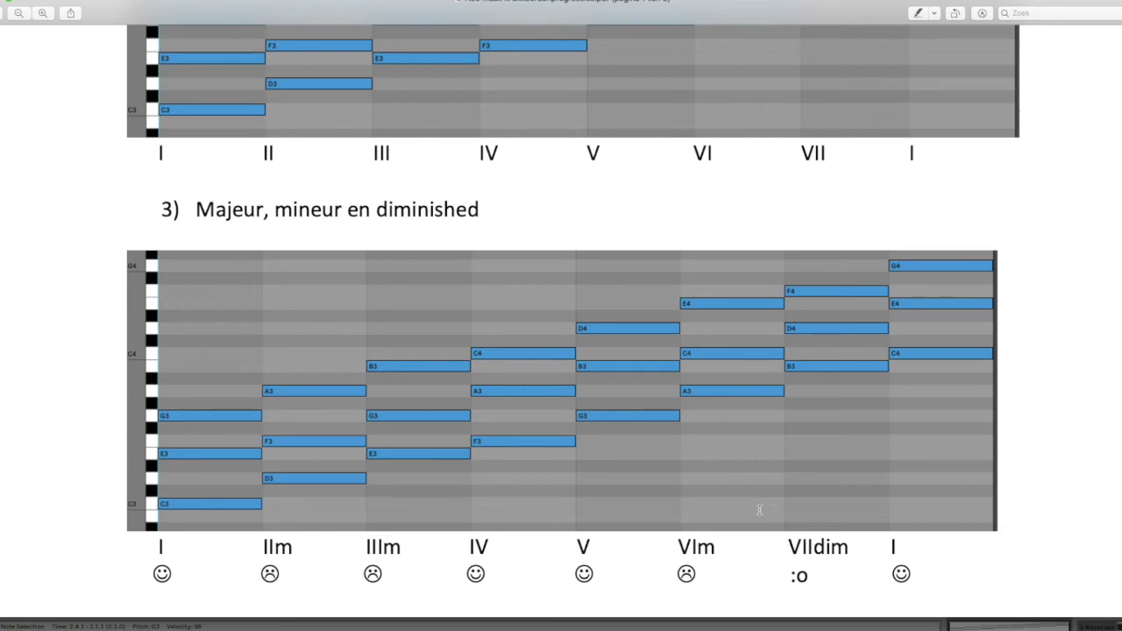
scroll(764, 519, down, 1)
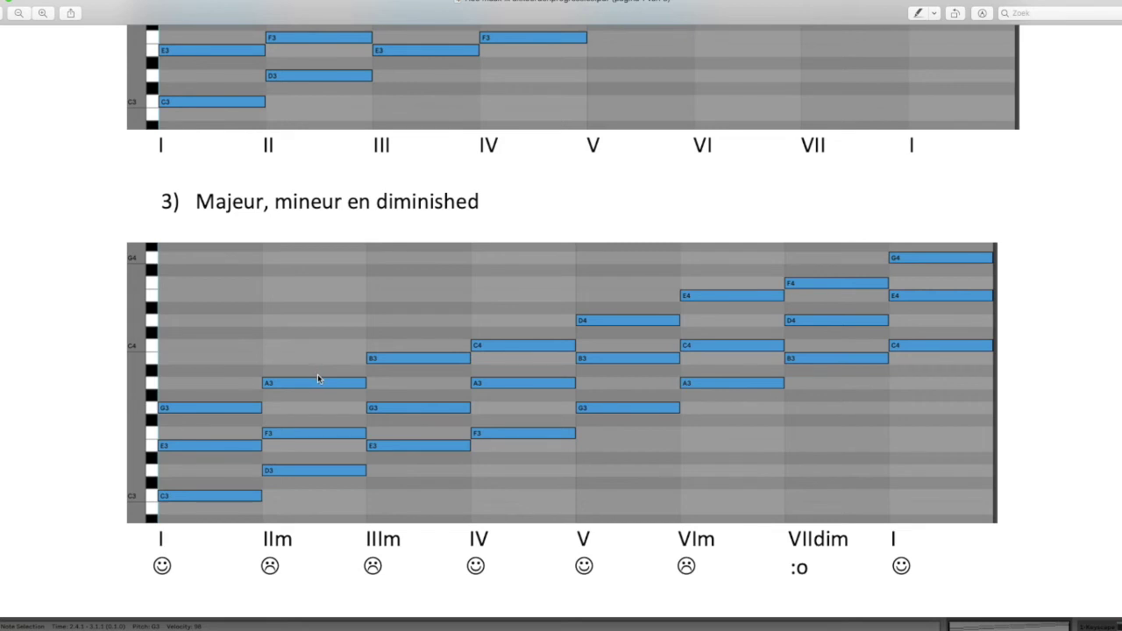
Switch to Ableton Live and play the seventh chord (B2, D3, F3) repeatedly from position 2.3, stopping playback each time.
key(super+Tab)
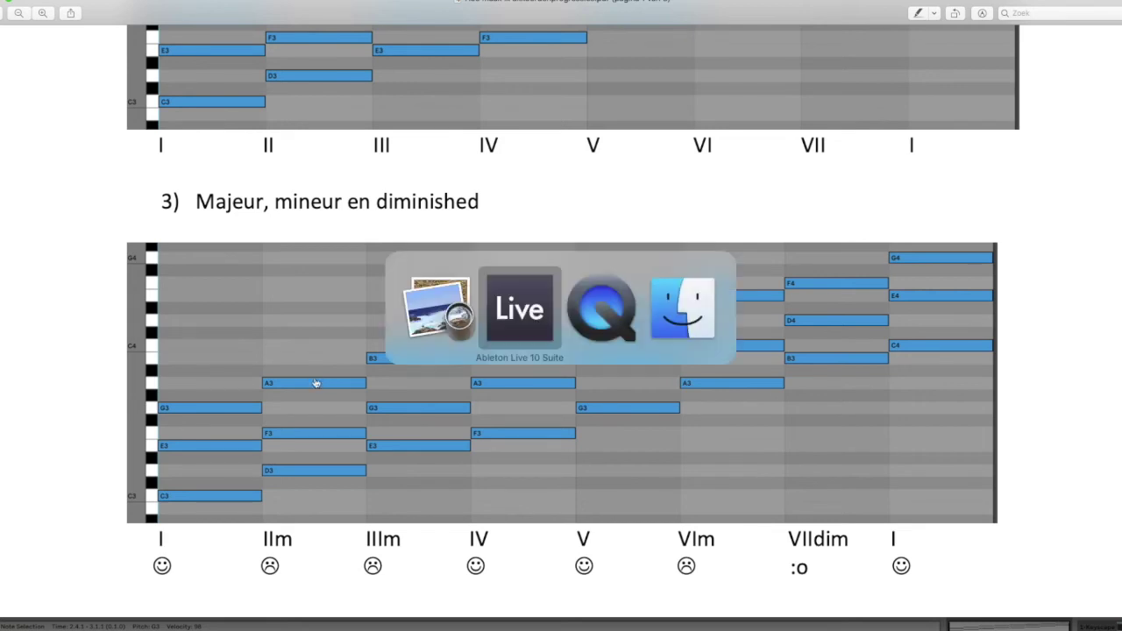
key(super+Tab)
key(super+Tab)
key(super+Tab)
key(super+Tab)
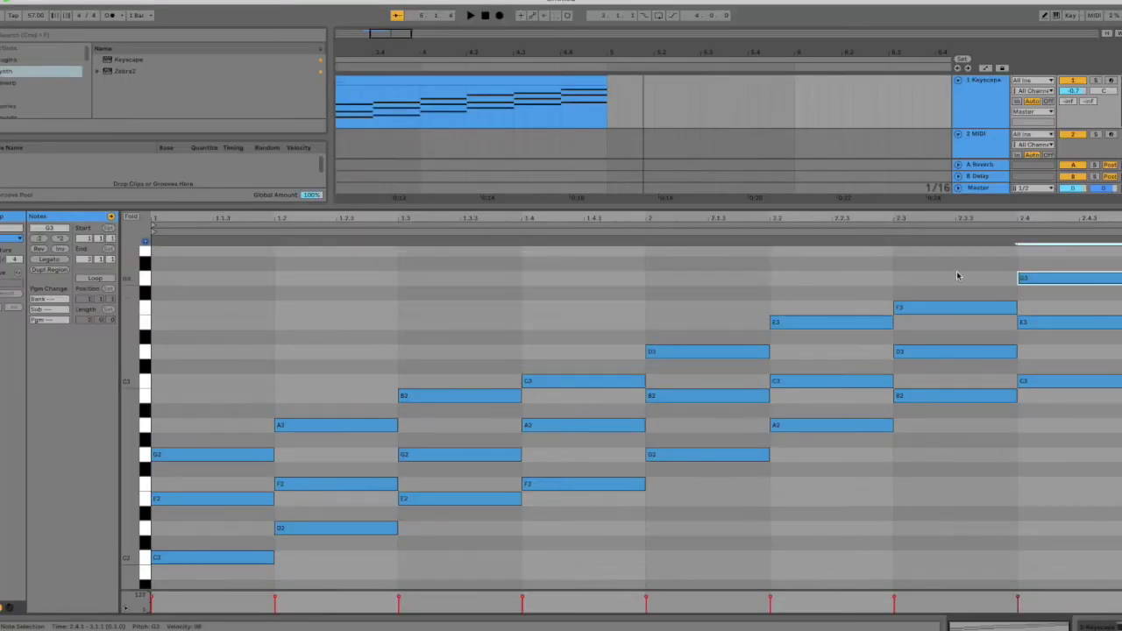
click(896, 262)
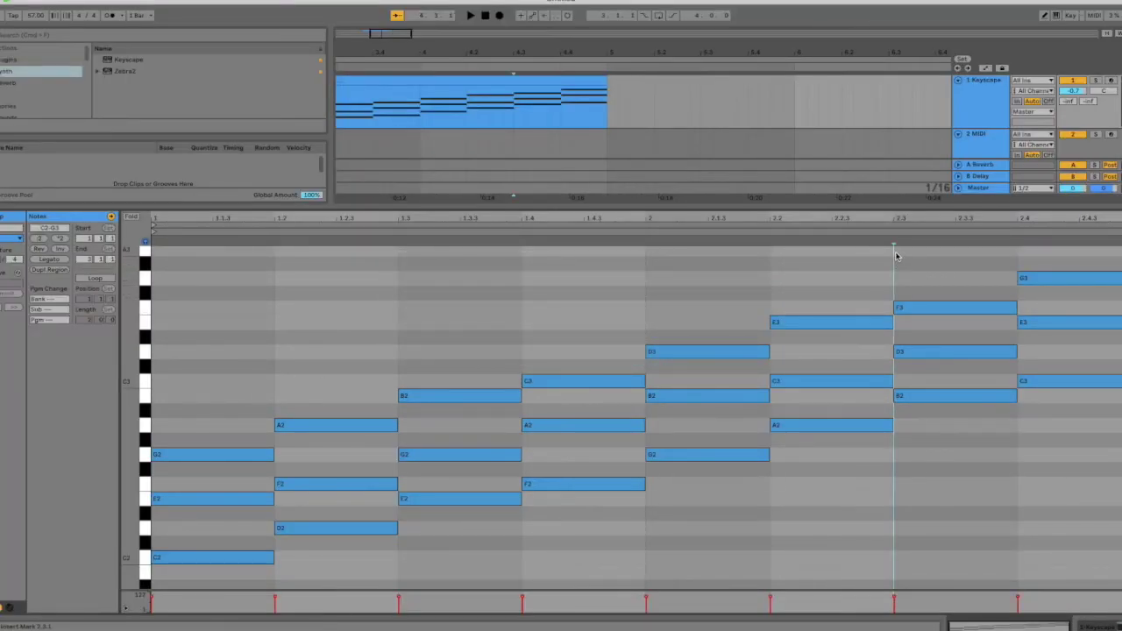
key(space)
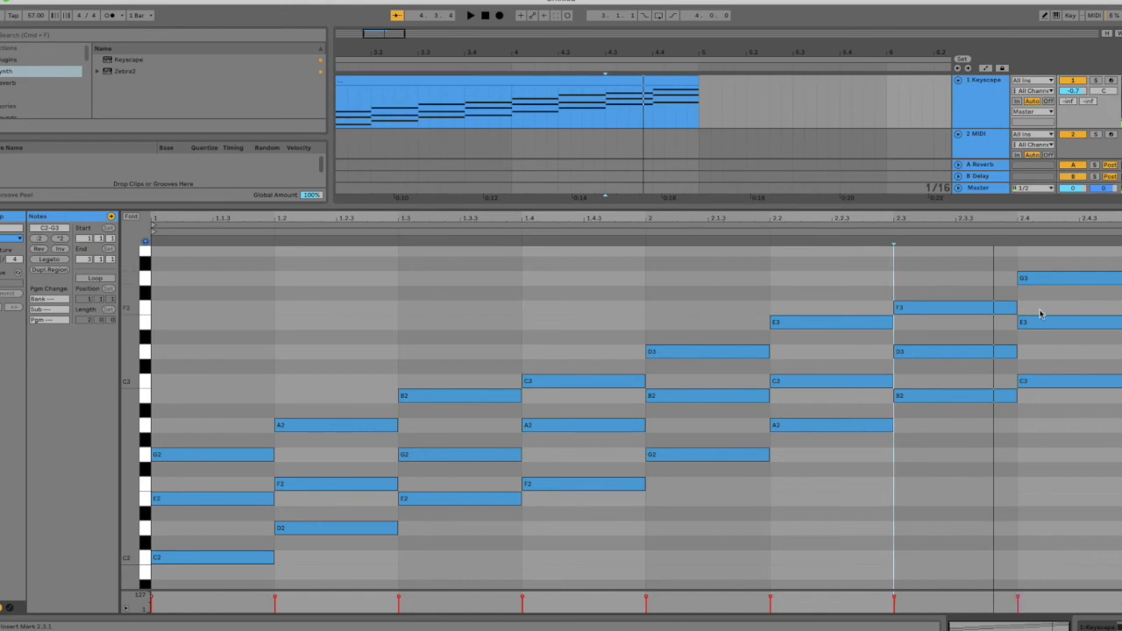
key(space)
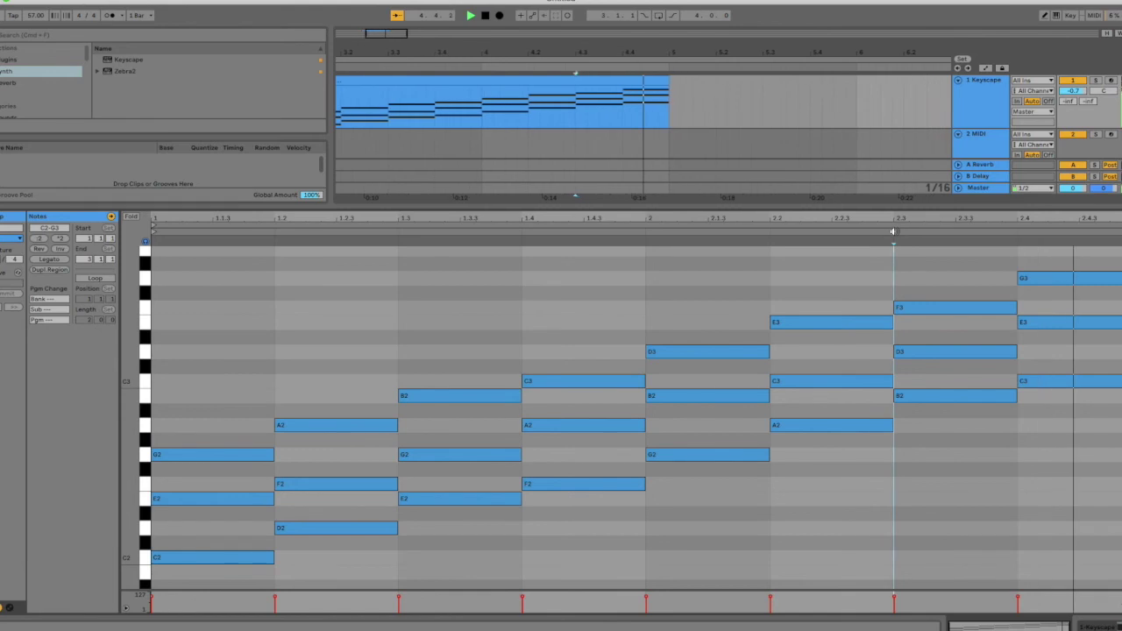
key(space)
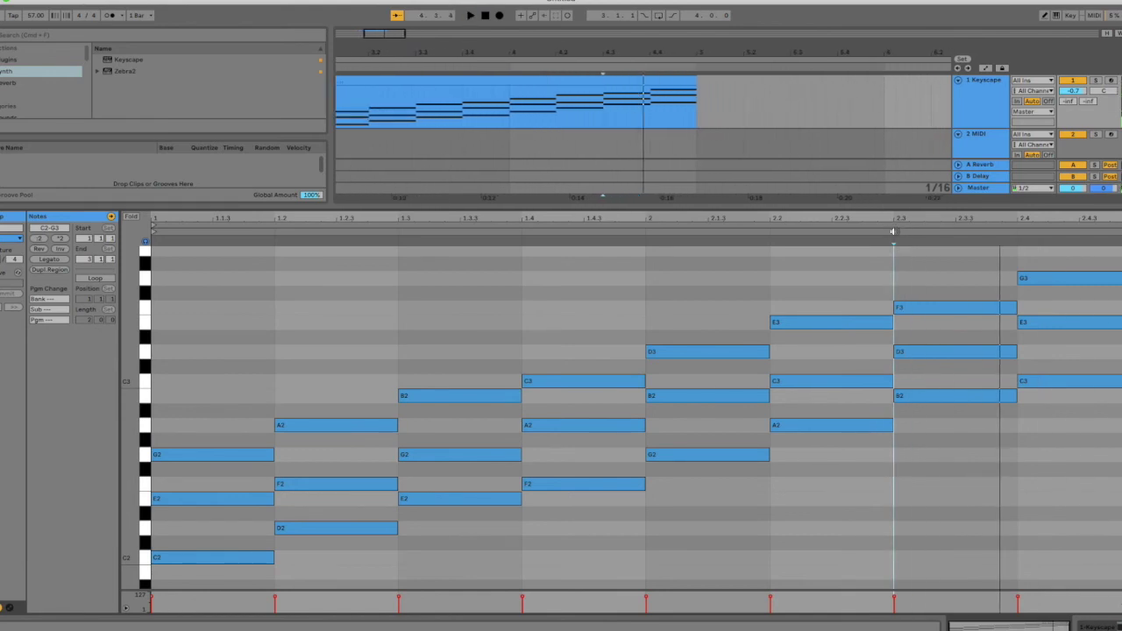
Switch to the chord progression document in Preview and review the Roman numerals and smileys under the "Majeur, mineur en diminished" diagram.
key(super+Tab)
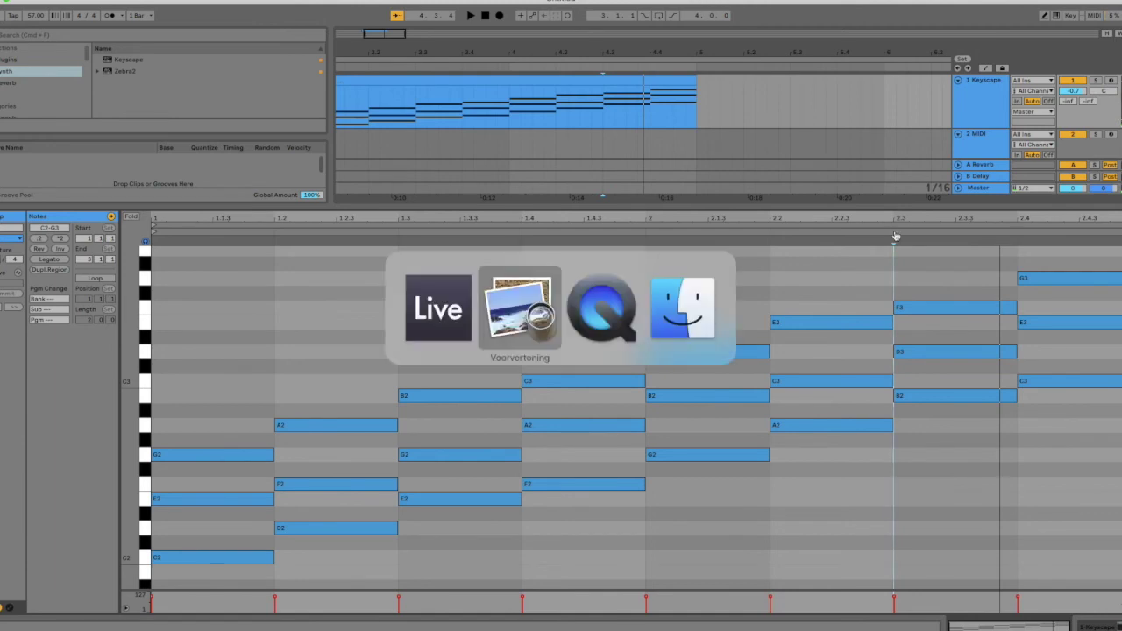
key(super+Tab)
key(super+shift+Tab)
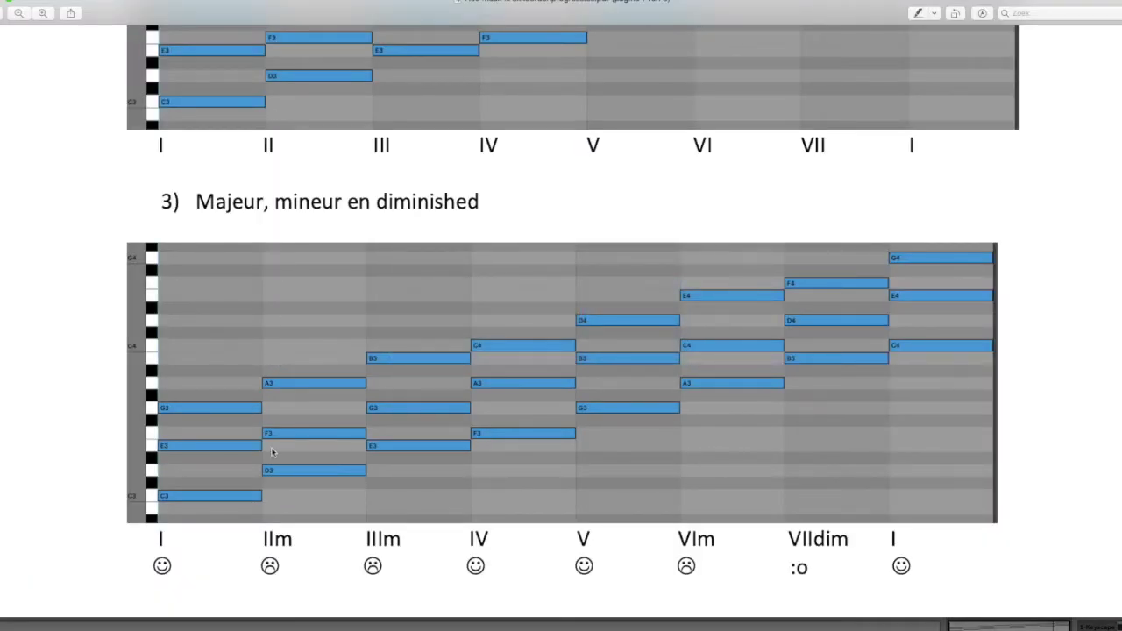
scroll(272, 451, down, 3)
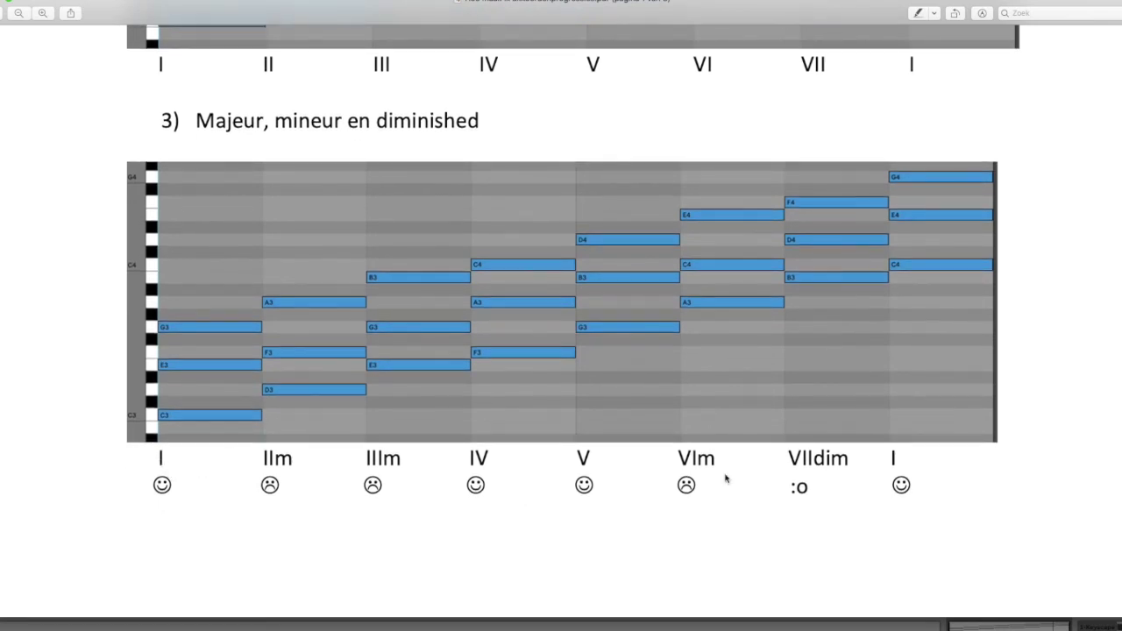
scroll(711, 477, down, 1)
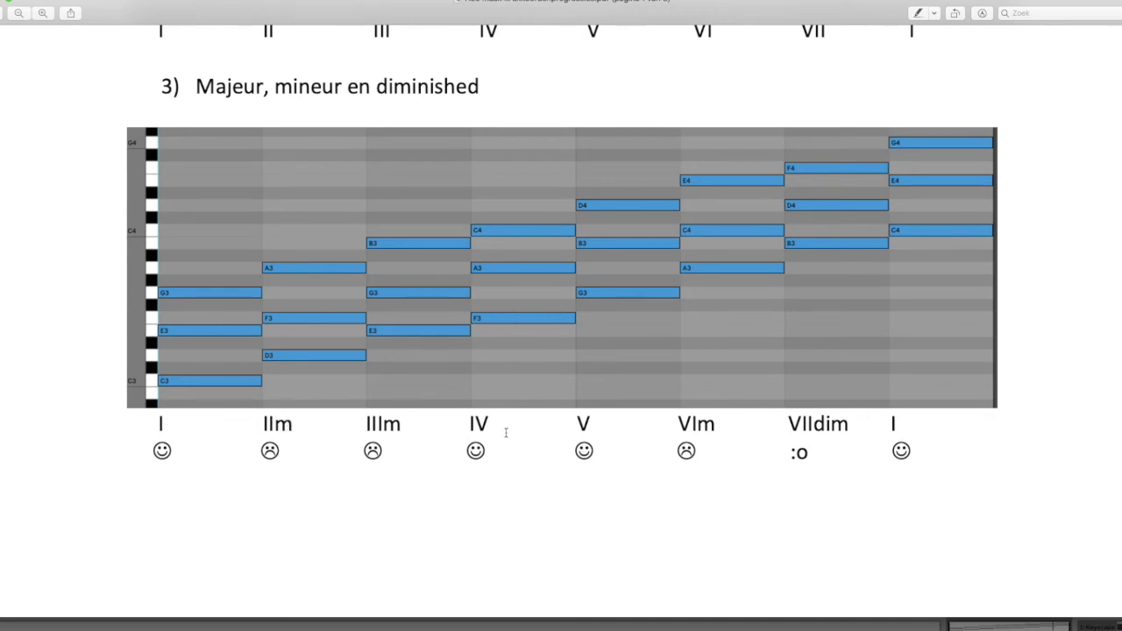
scroll(811, 436, down, 6)
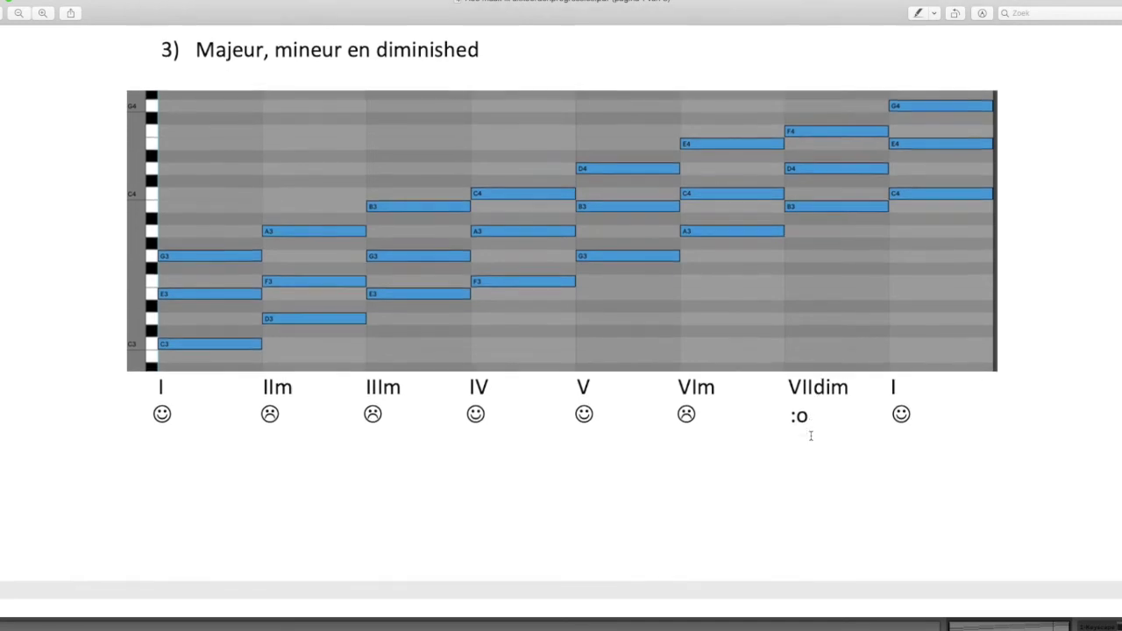
scroll(812, 440, down, 5)
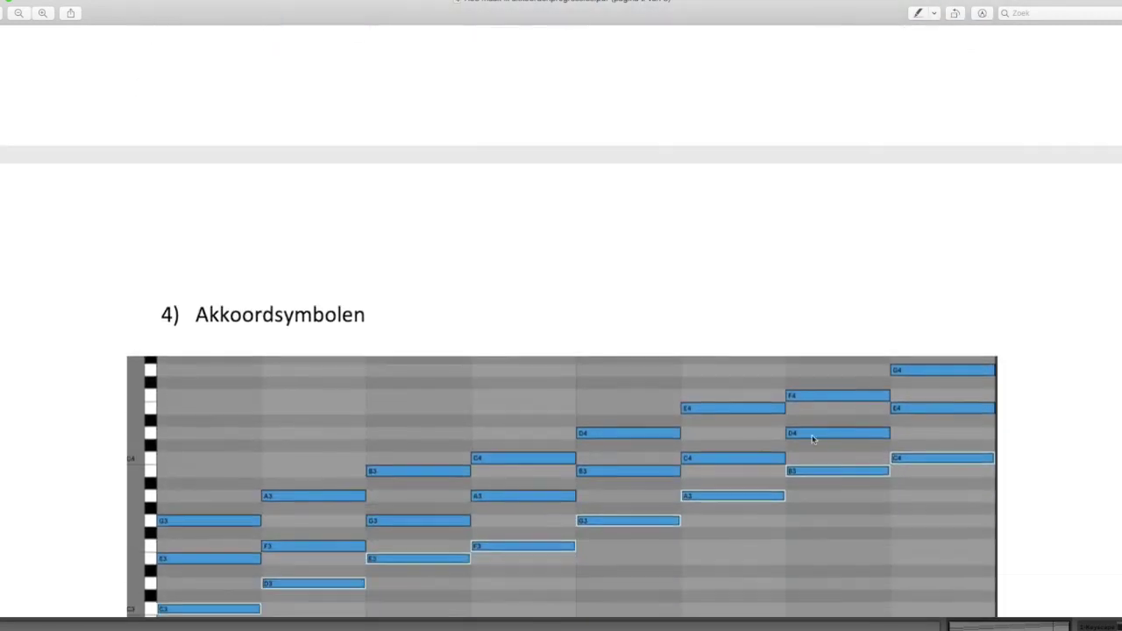
scroll(812, 440, up, 5)
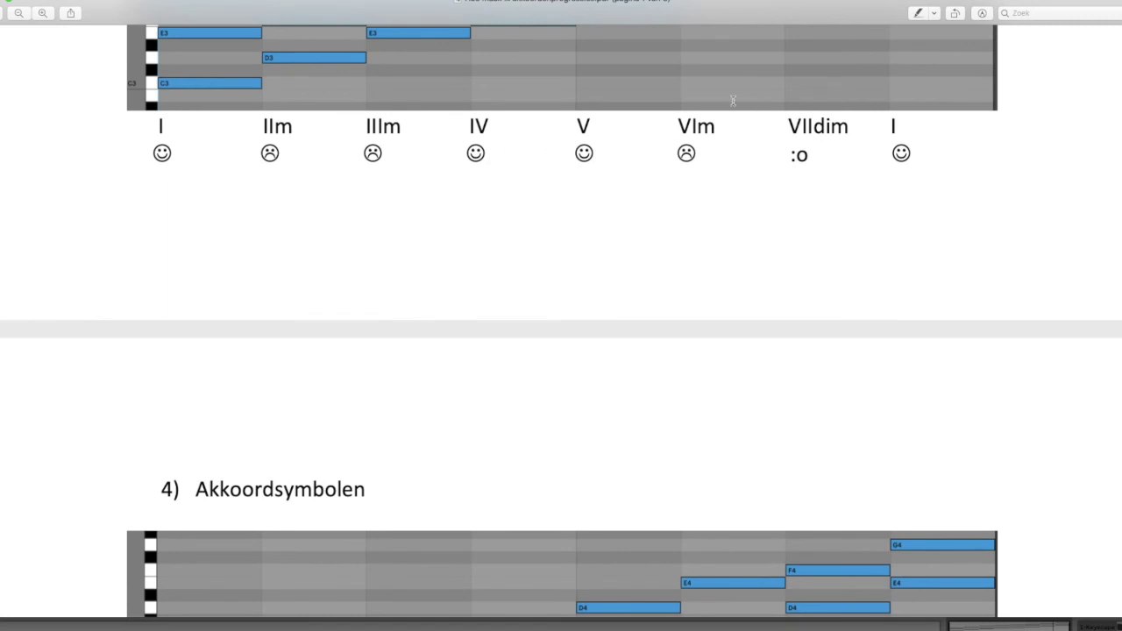
Examine the "Akkoordsymbolen" section, highlighting the minor suffix in the chord symbols Dm and Em.
scroll(344, 344, down, 10)
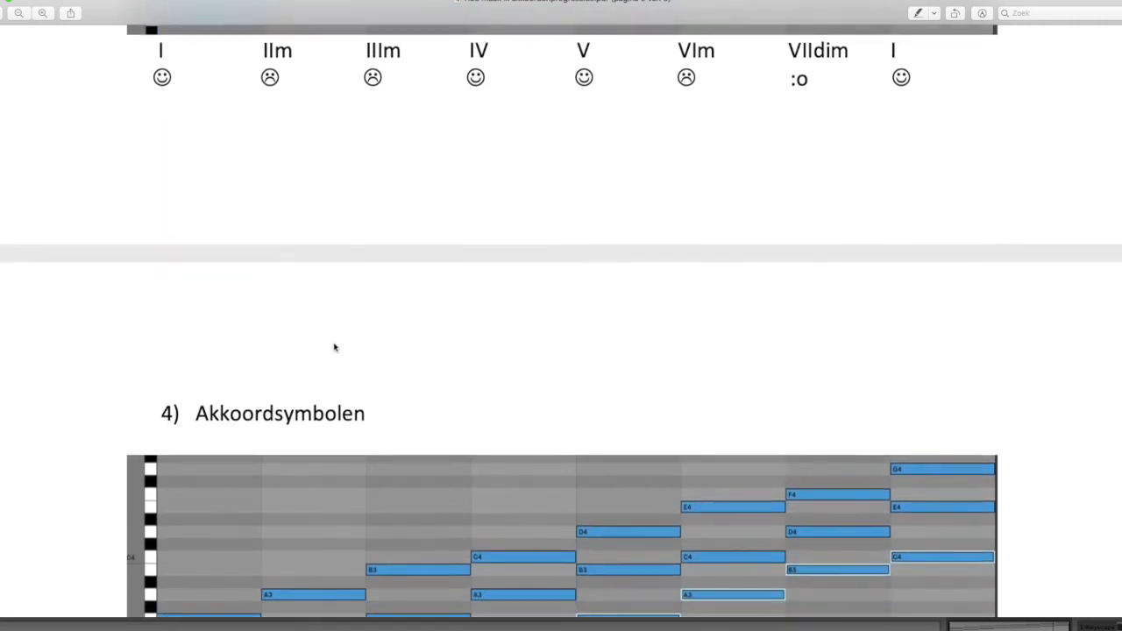
scroll(313, 386, down, 2)
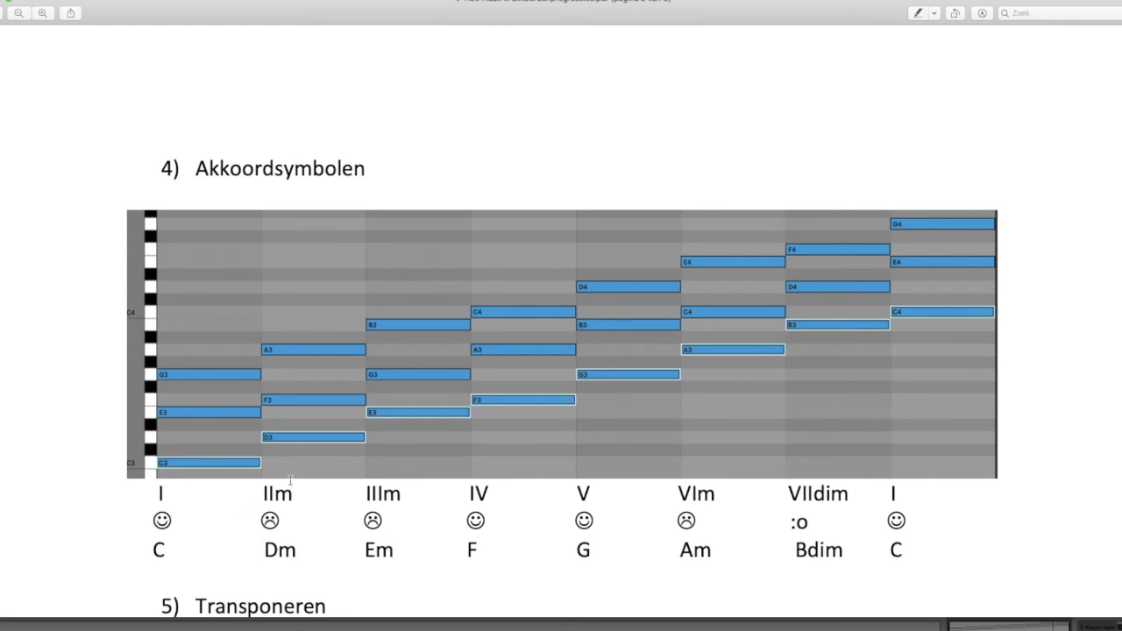
drag(279, 549, 296, 549)
drag(377, 550, 395, 550)
click(442, 553)
Read the "Transponeren" section with its points "Bereik van instrumenten" and "Verfrissende werking".
scroll(305, 544, down, 5)
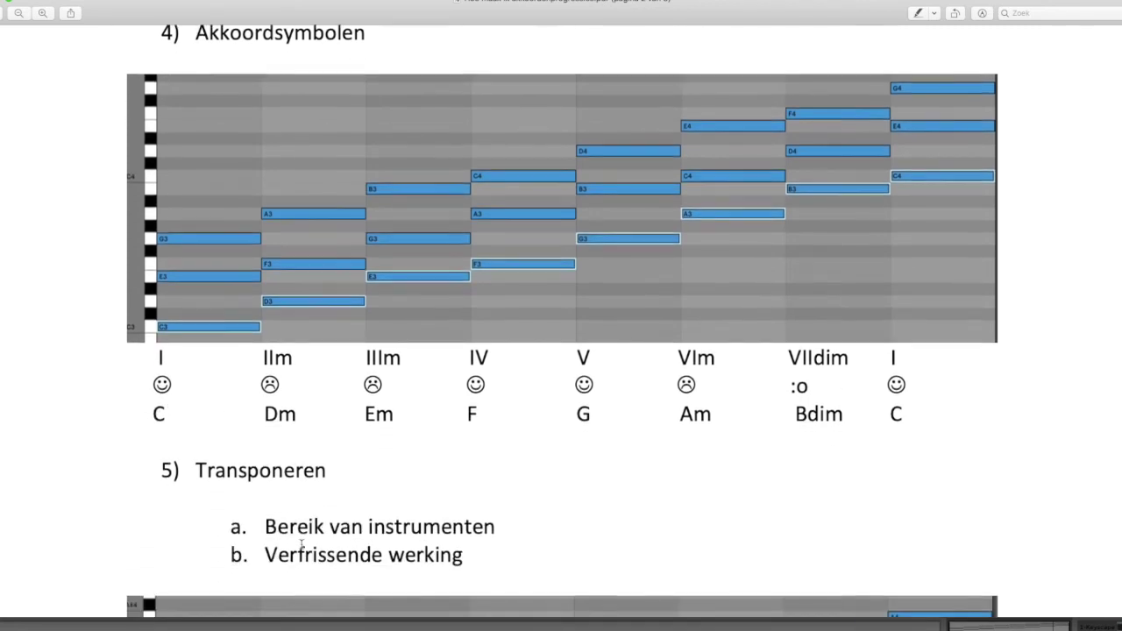
scroll(301, 538, down, 3)
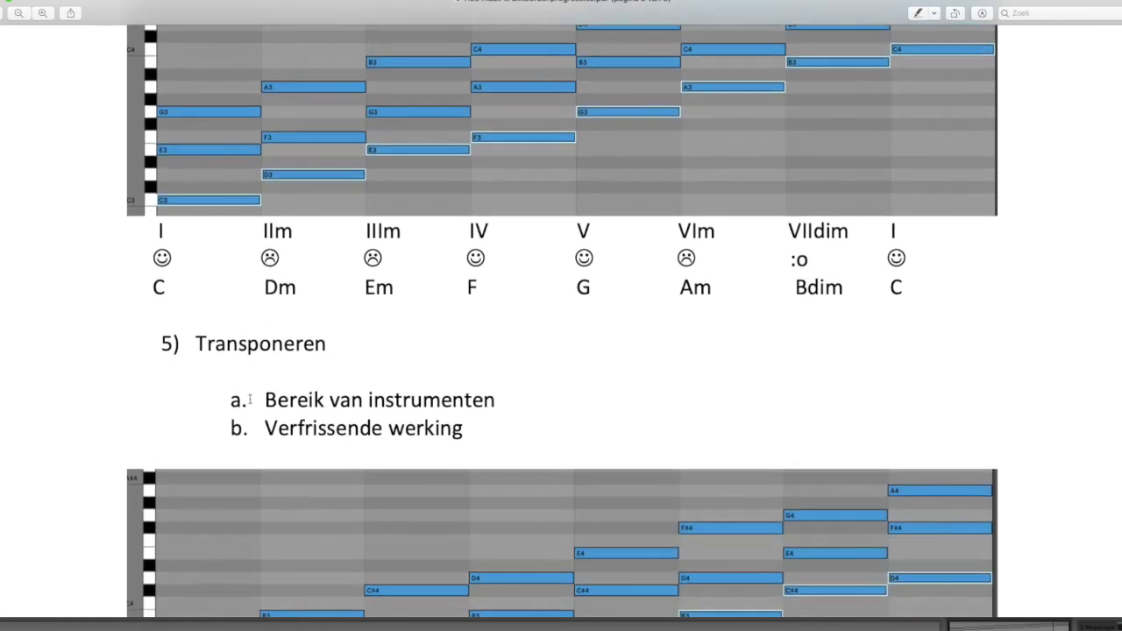
scroll(282, 358, down, 2)
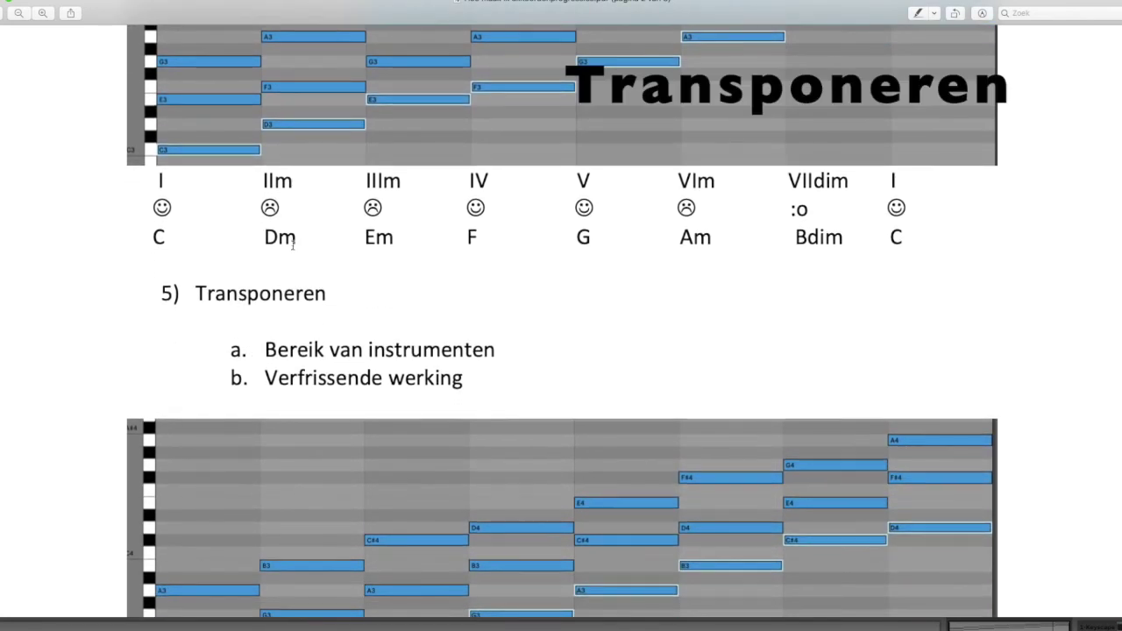
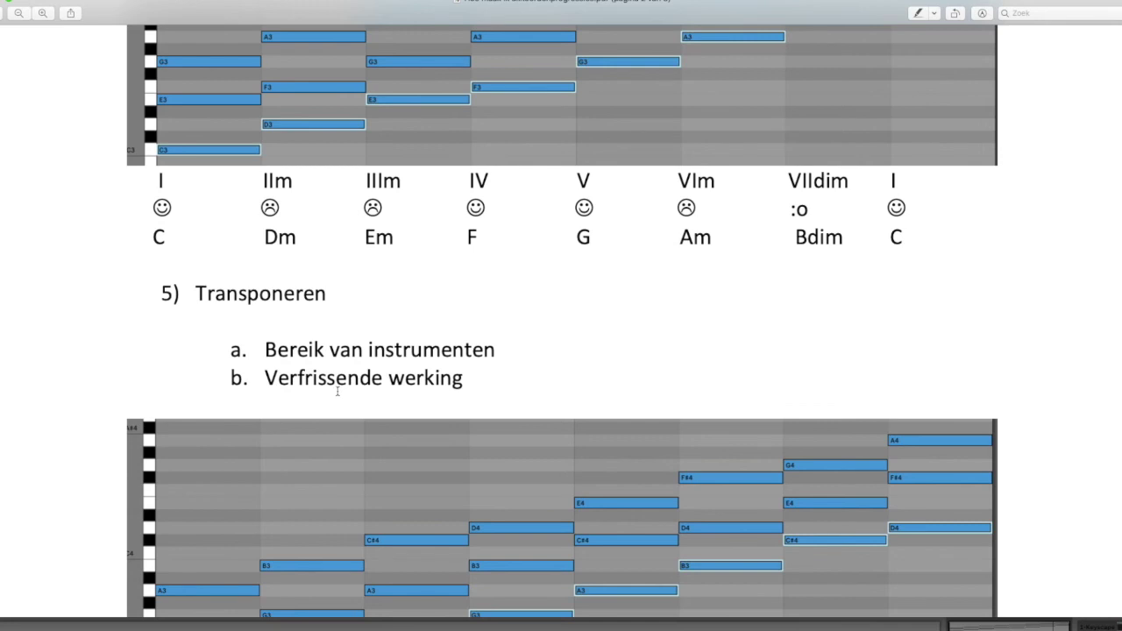
scroll(337, 391, down, 3)
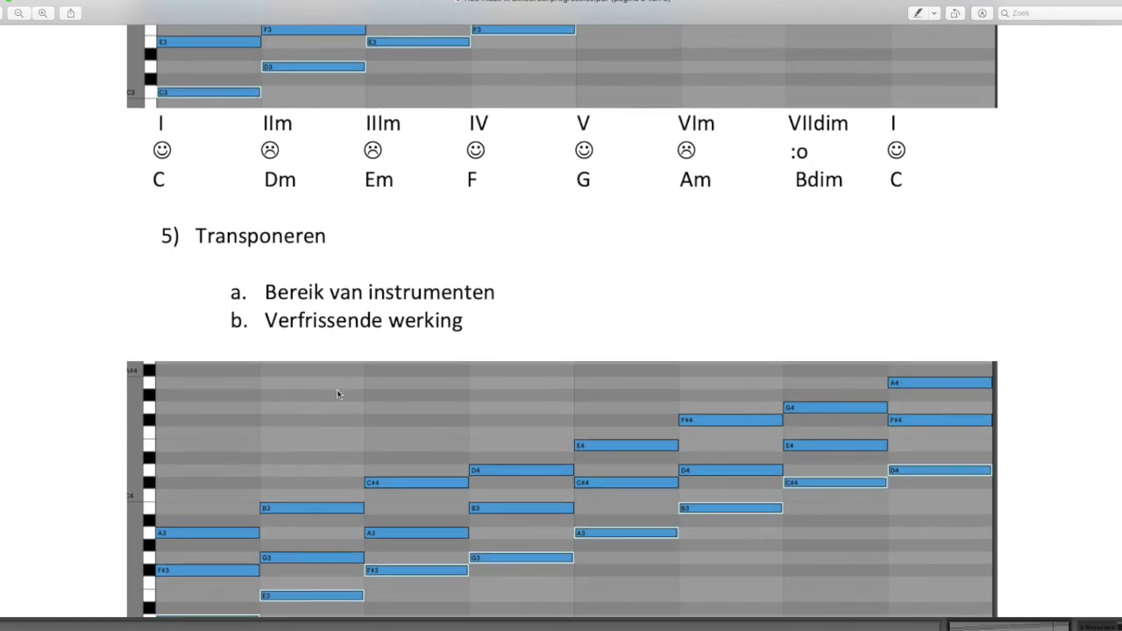
Switch to Ableton Live and select all notes of the harmonised C major chord clip.
key(super+Tab)
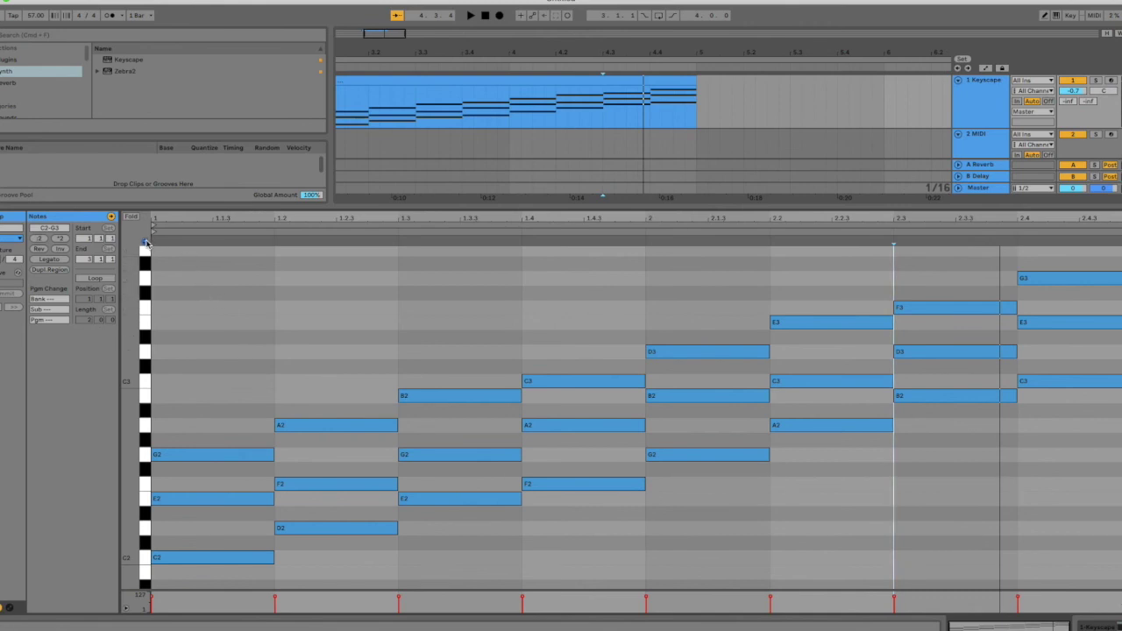
click(205, 559)
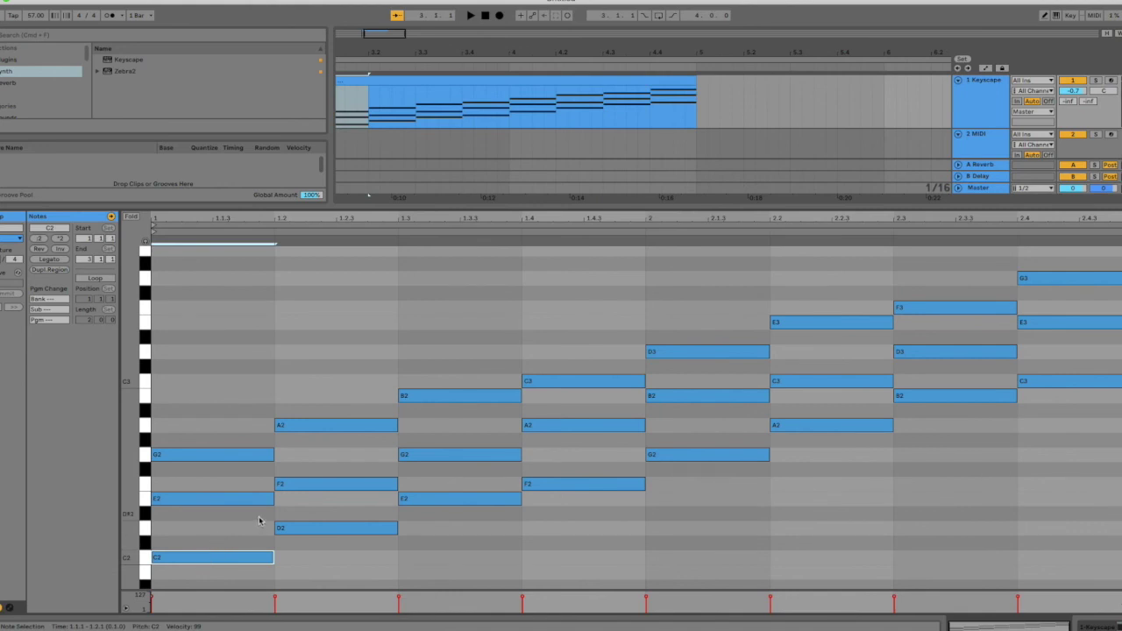
key(super+a)
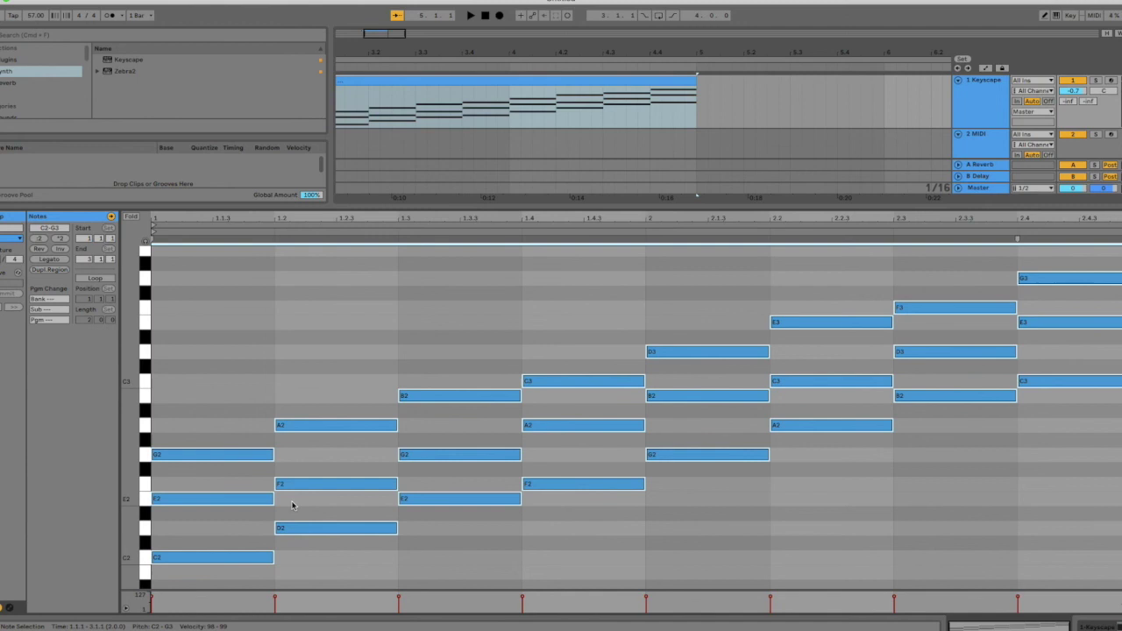
Try transposing all the chords up to start on D2 and down to start on B1, and return them to C2.
key(Up)
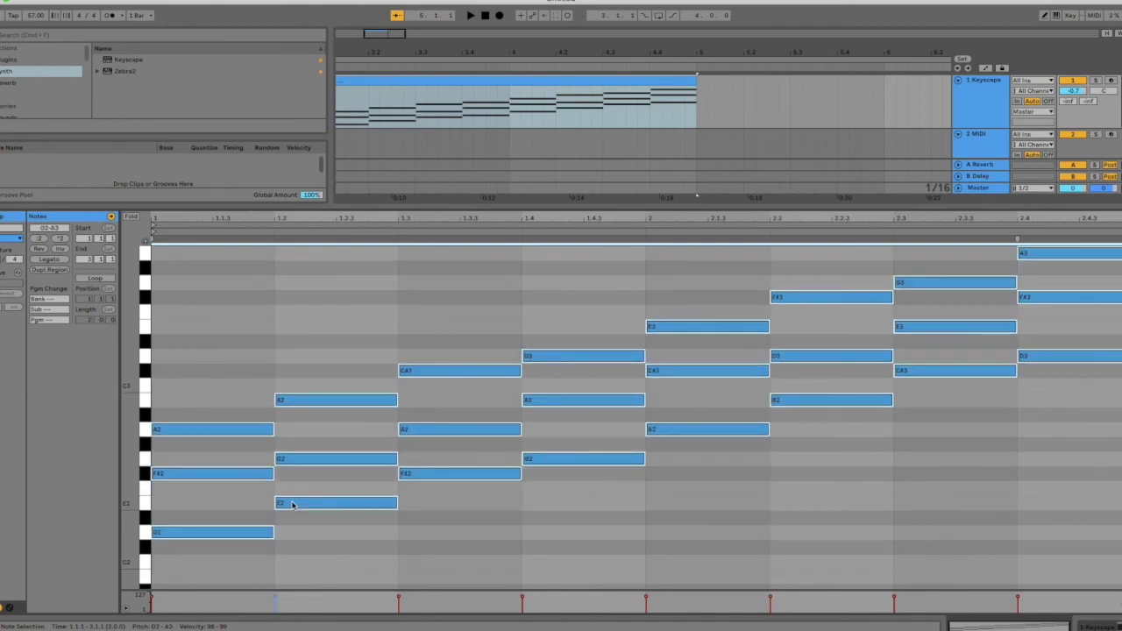
key(Down)
key(Down)
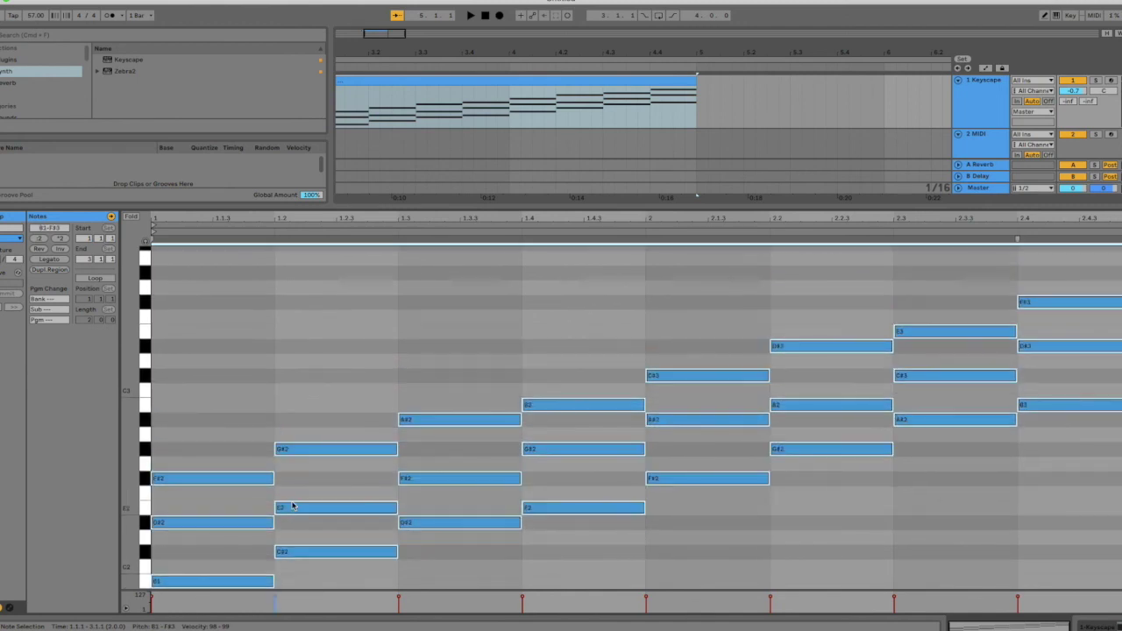
key(Up)
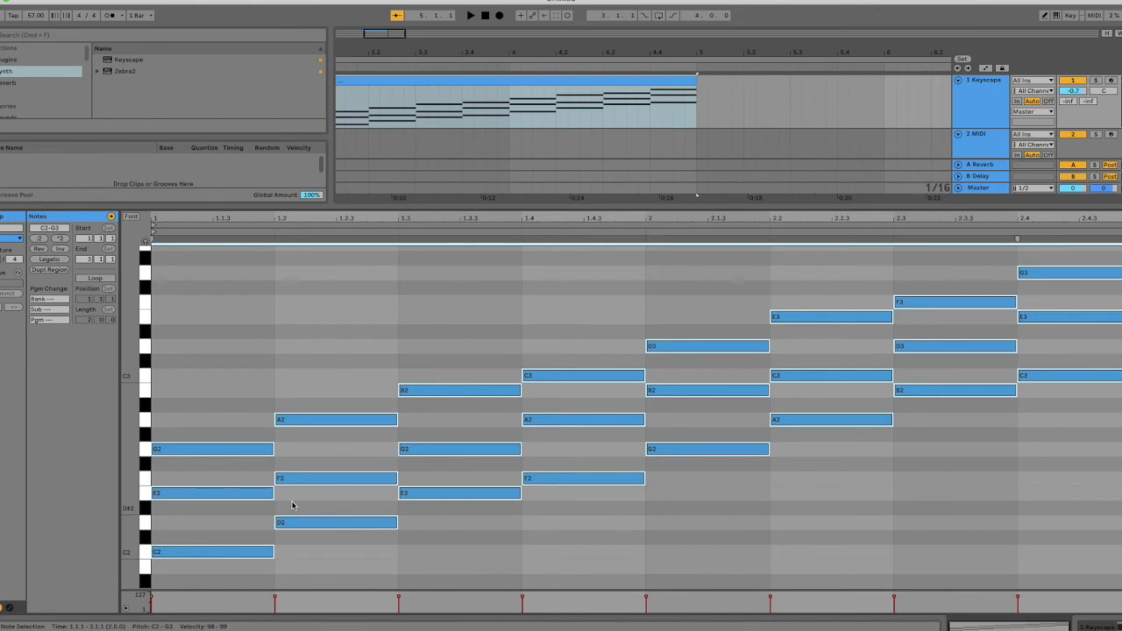
Transpose all selected chords up two semitones so the first chord starts on D2, and deselect the notes.
drag(187, 555, 187, 529)
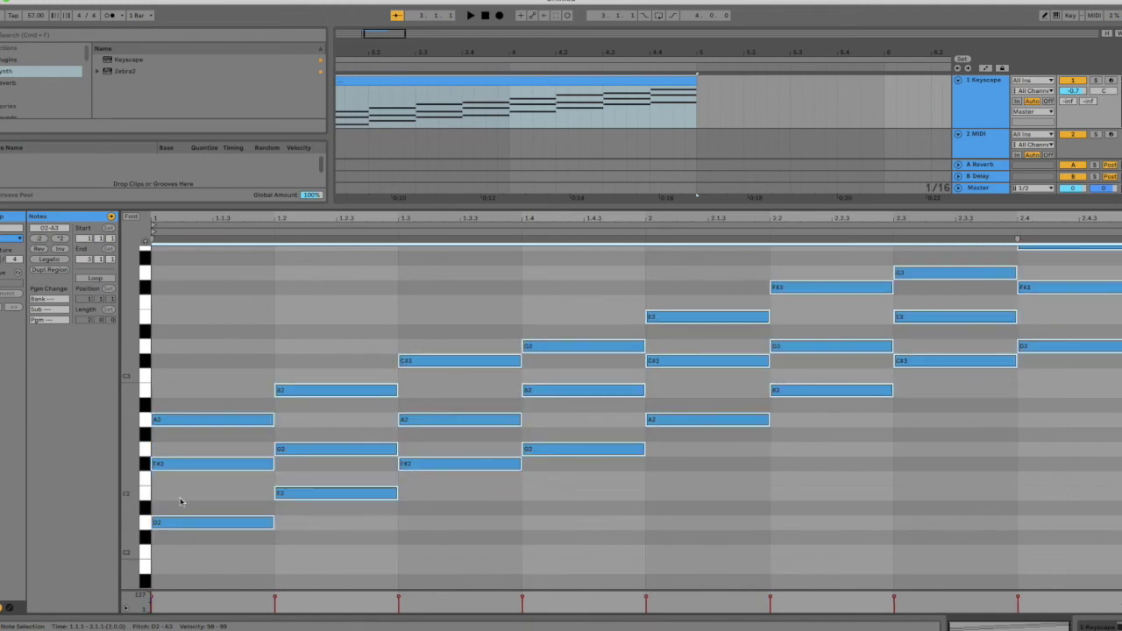
click(197, 547)
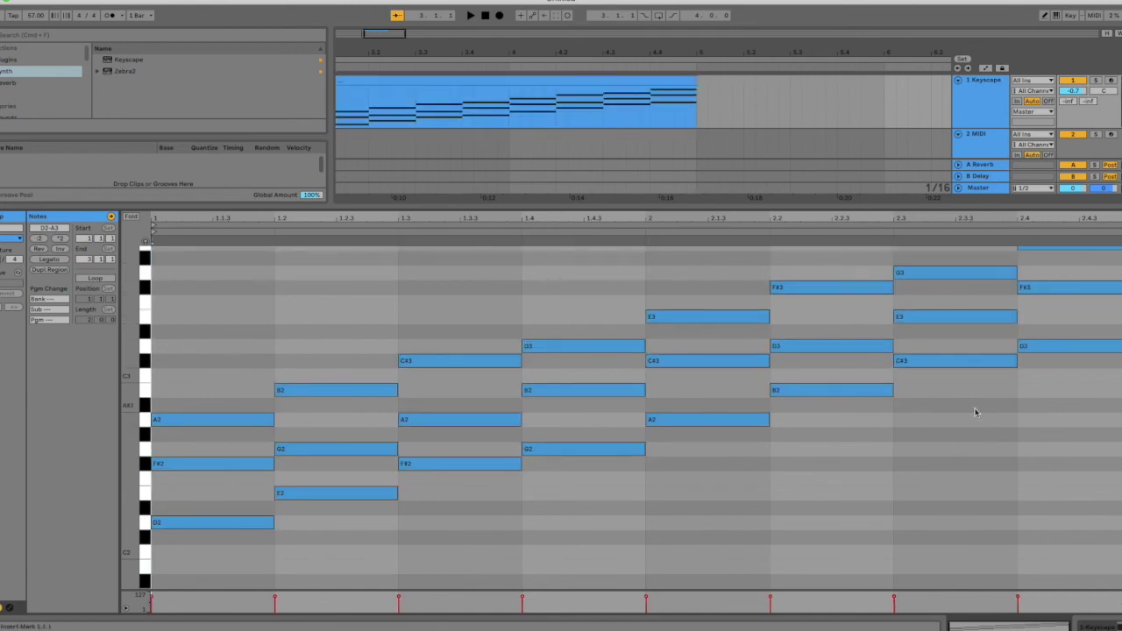
scroll(987, 439, up, 2)
scroll(987, 438, up, 1)
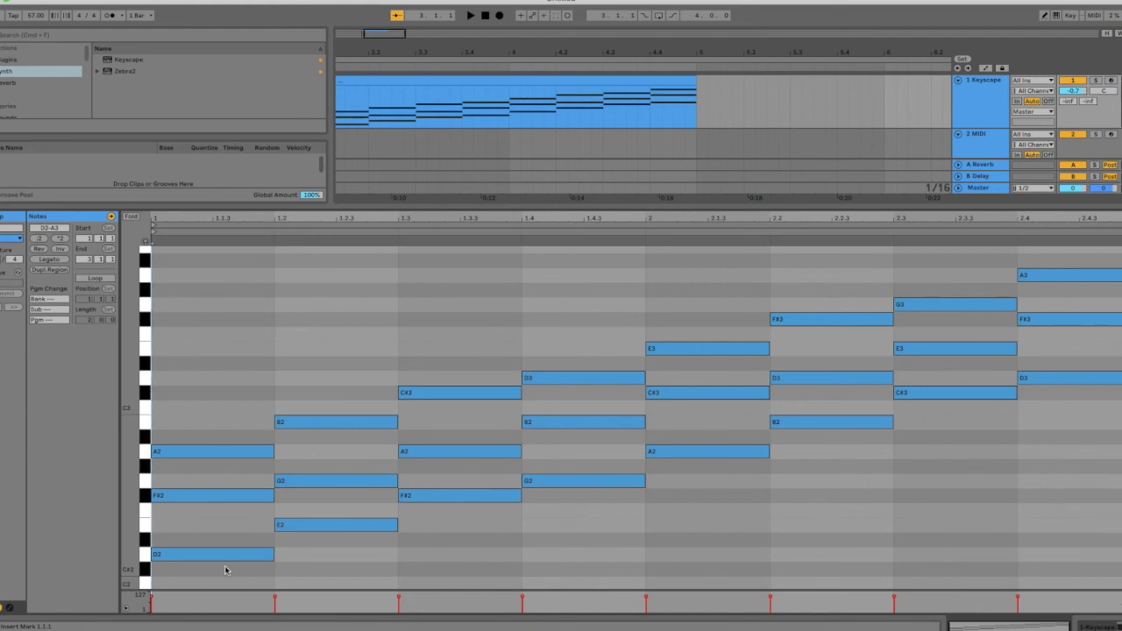
Switch to the Preview document and compare the chord symbols of the transposed D major diagram with those in C, highlighting "F#" in F#m.
key(super+Tab)
key(super+Tab)
key(super+shift+Tab)
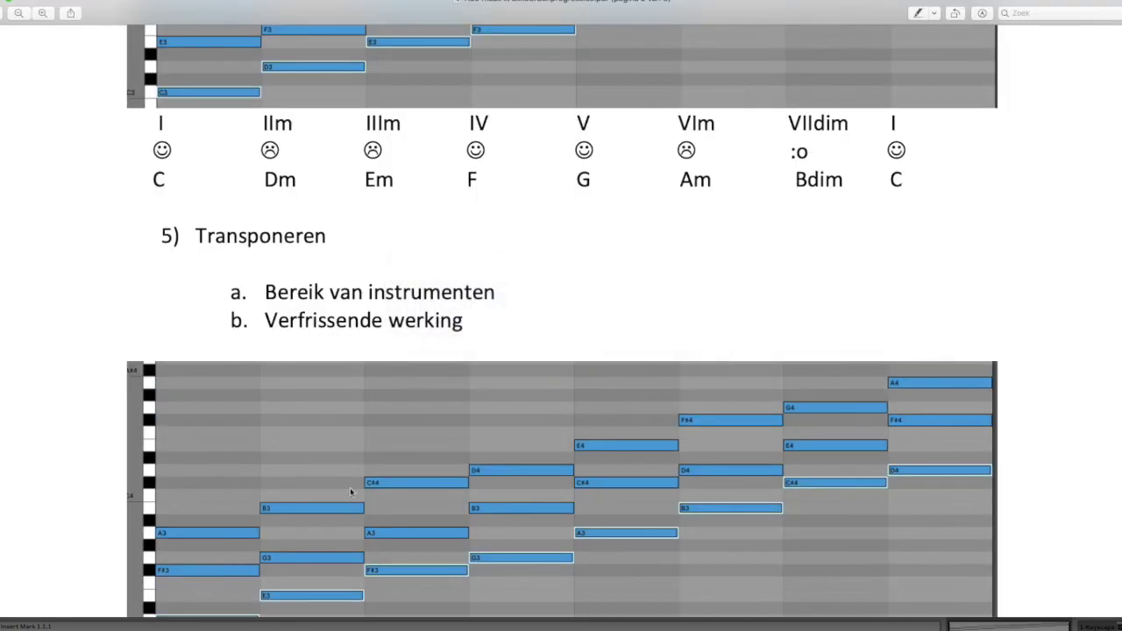
scroll(348, 494, down, 6)
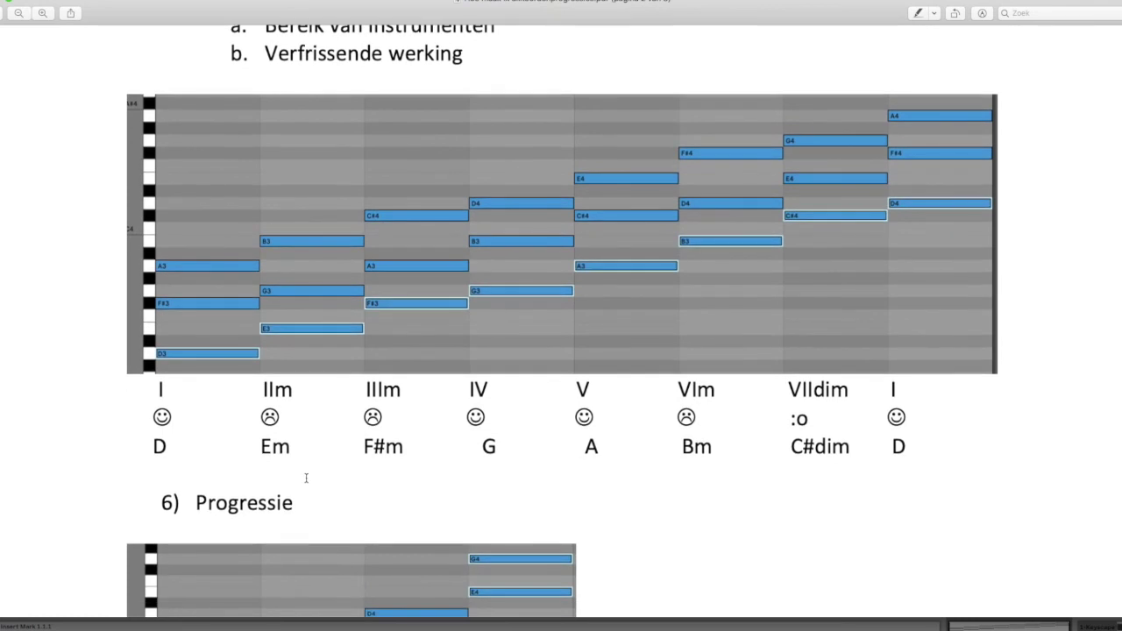
scroll(306, 476, up, 1)
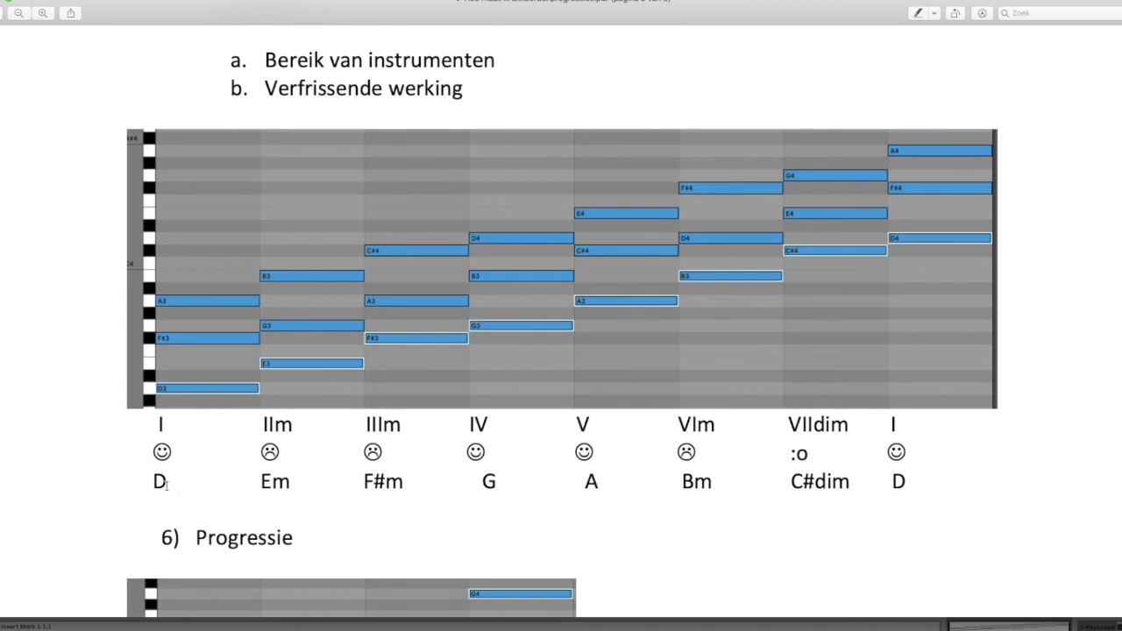
scroll(172, 490, up, 6)
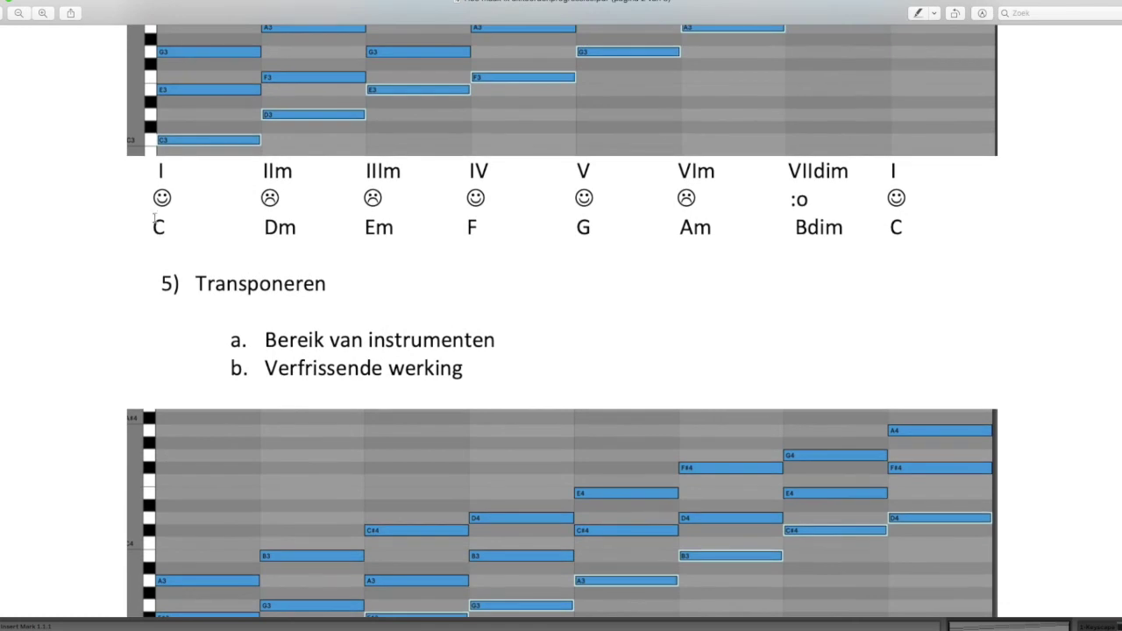
scroll(193, 295, down, 6)
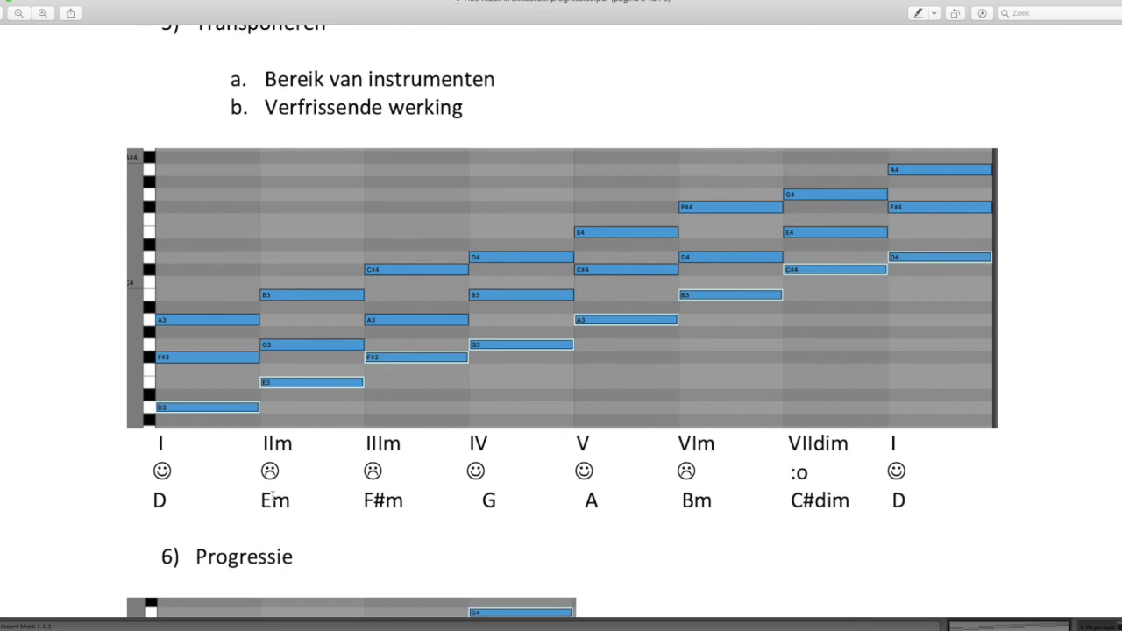
mouse_move(288, 446)
mouse_down()
mouse_move(263, 445)
mouse_move(289, 444)
mouse_up()
drag(363, 496, 386, 498)
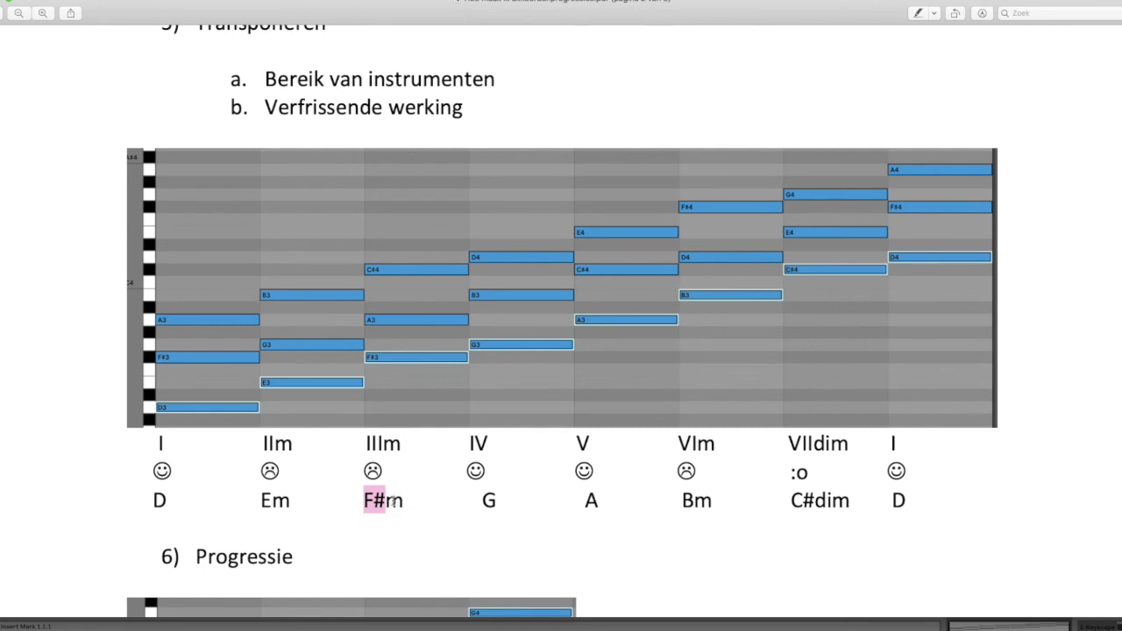
Highlight the "m" in F#m and examine the C#dim chord in the transposed D major diagram.
drag(403, 498, 390, 500)
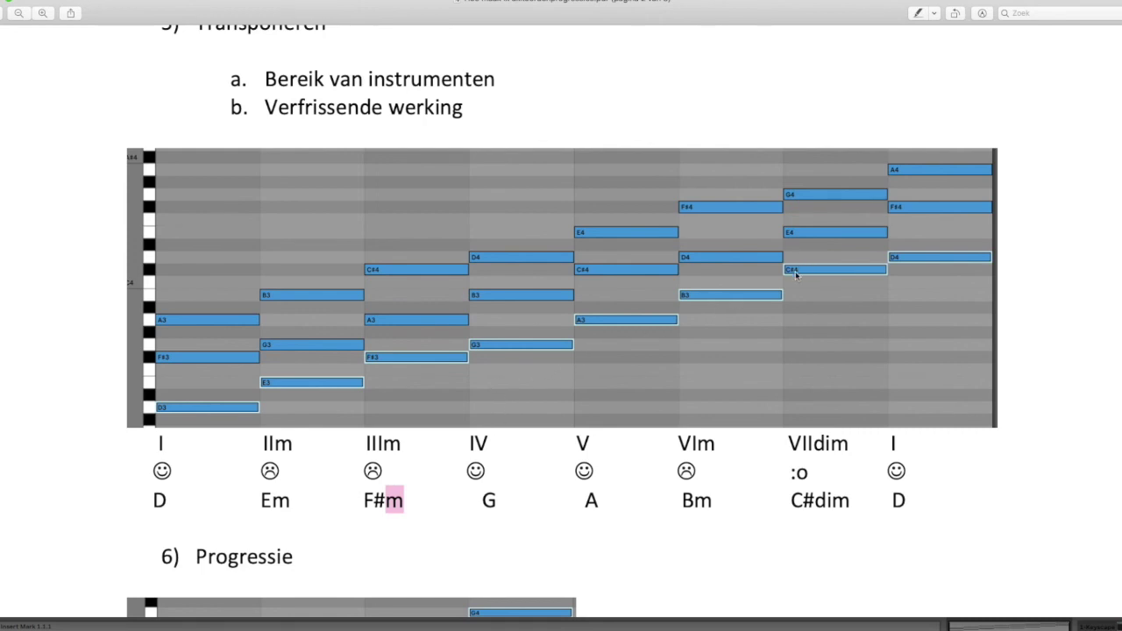
scroll(806, 263, up, 1)
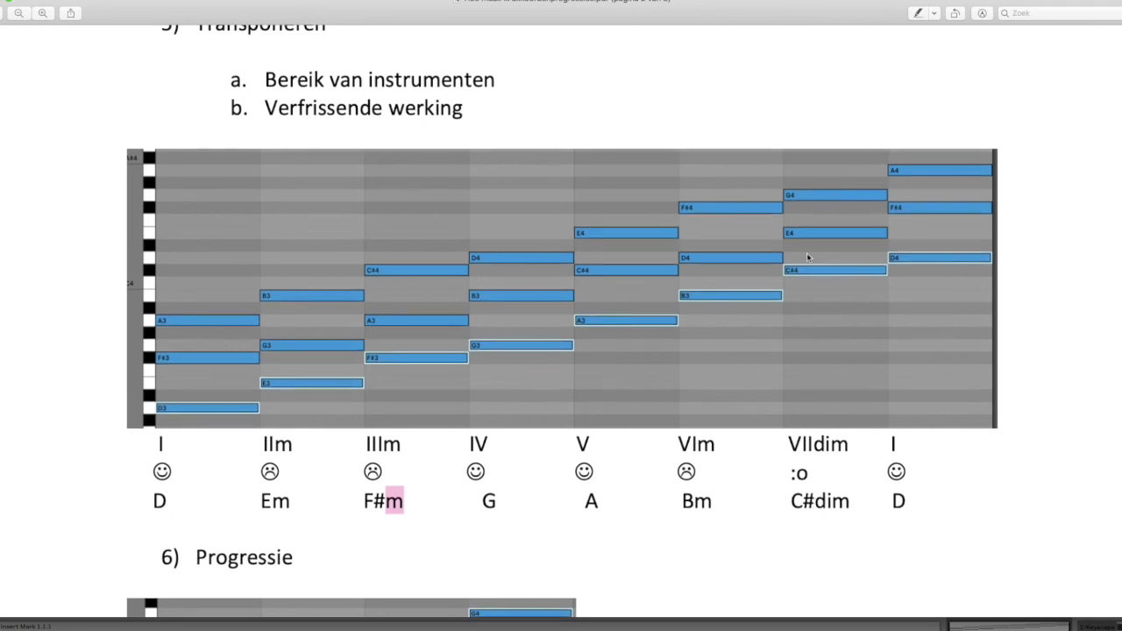
scroll(794, 274, down, 1)
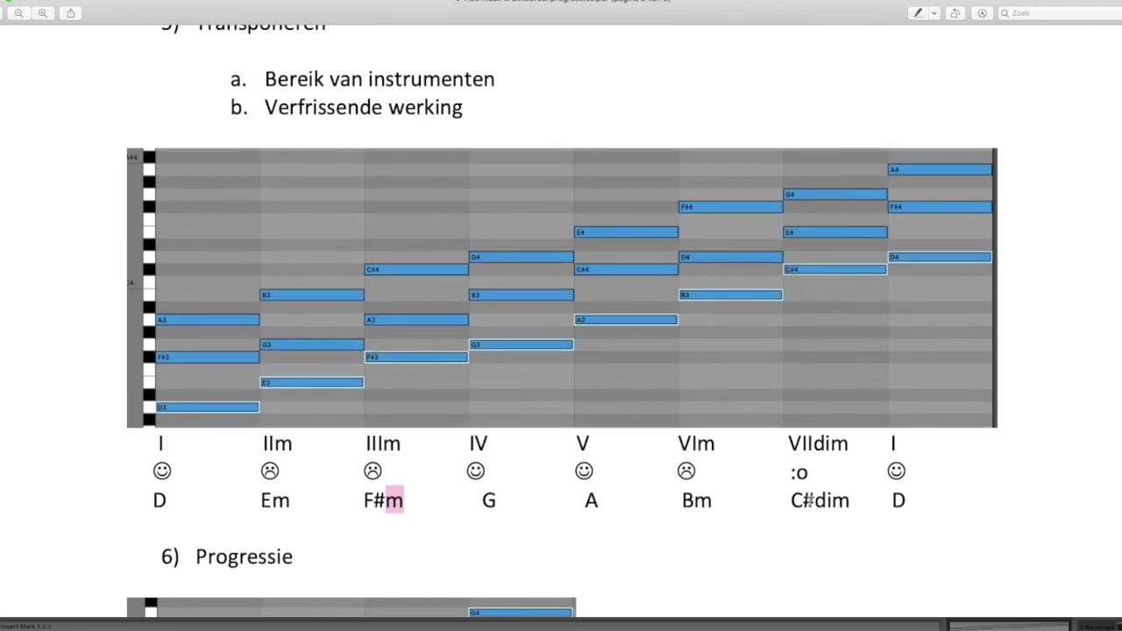
click(792, 444)
Highlight the row of D major chord symbols under the transposed diagram and clear the highlighting.
drag(155, 500, 903, 511)
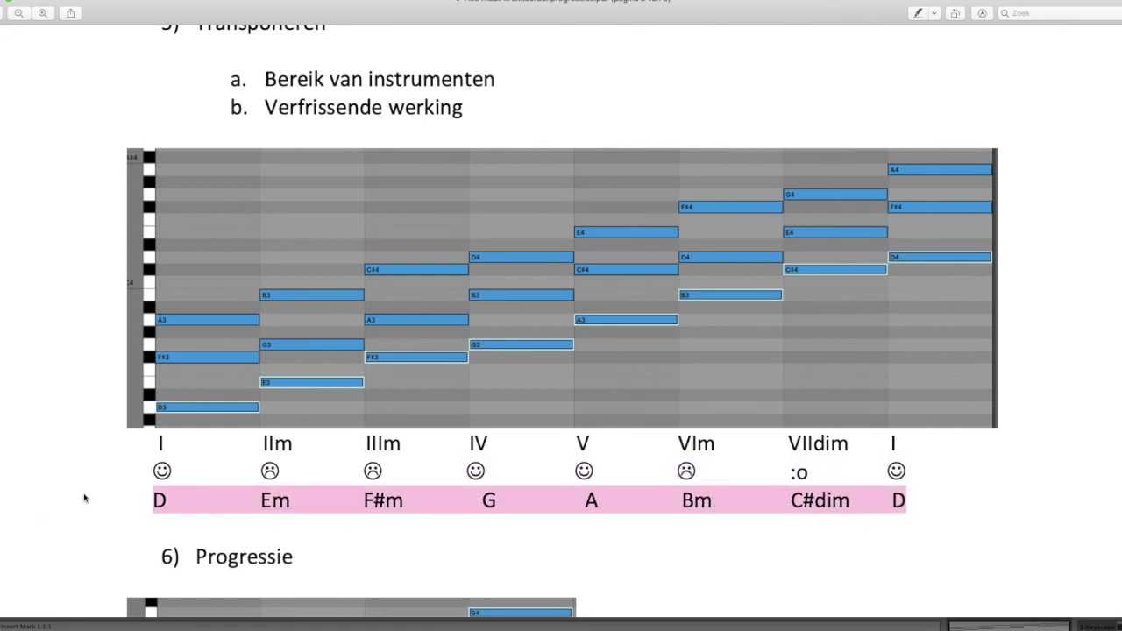
click(117, 484)
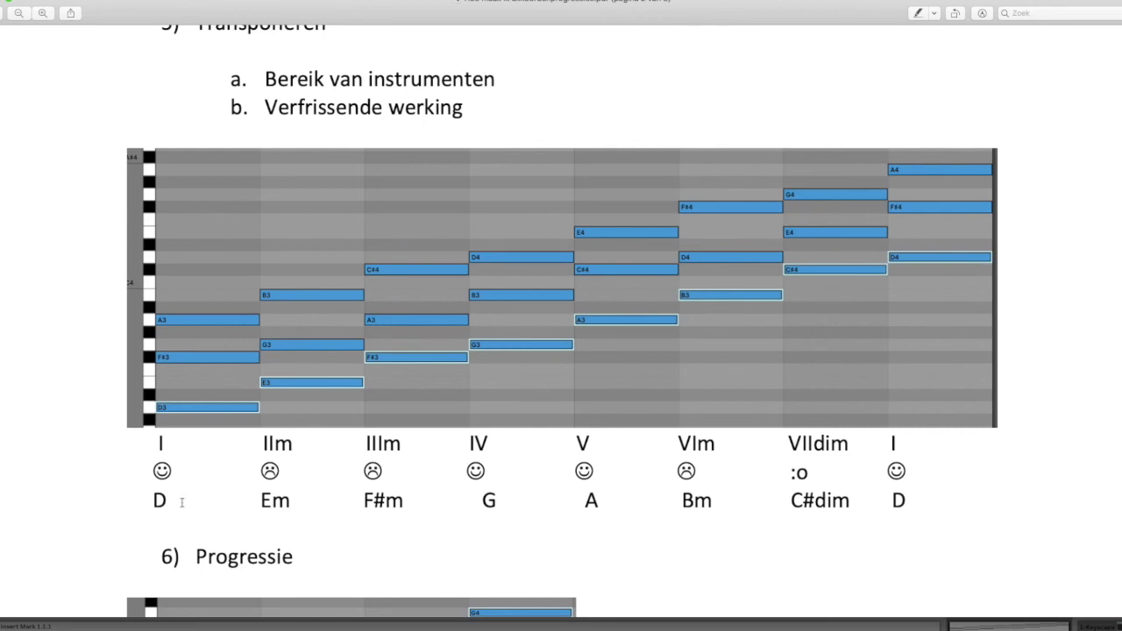
drag(155, 499, 104, 500)
drag(156, 500, 690, 519)
click(112, 500)
scroll(114, 499, down, 1)
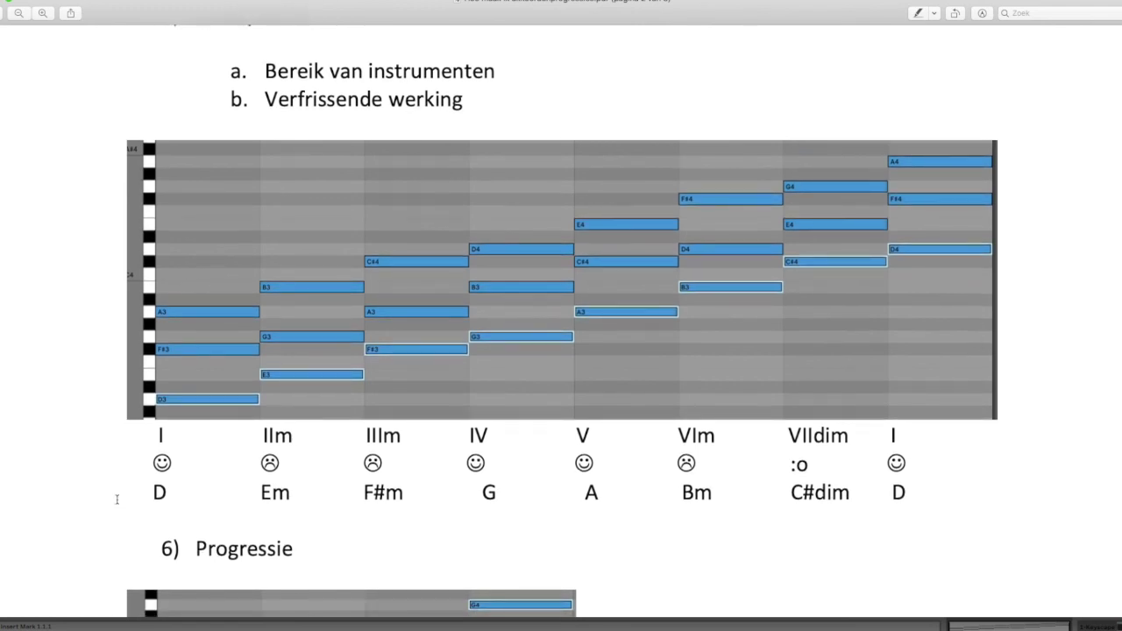
Switch to Ableton Live, transpose all chords down two semitones so the first chord starts on C2, and deselect the notes.
key(super+Tab)
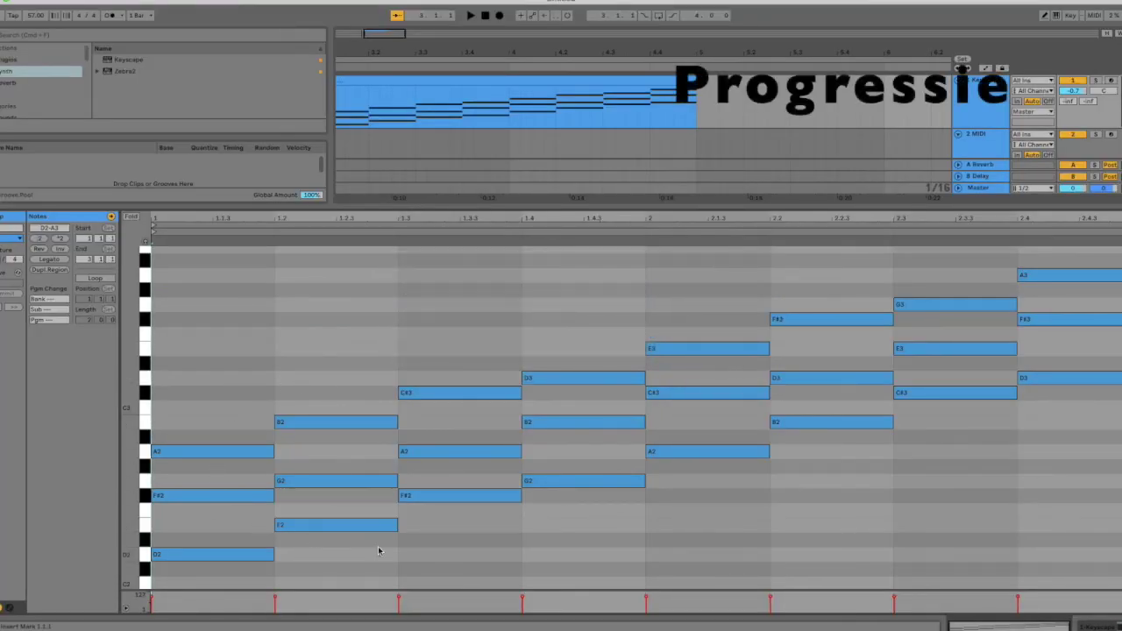
scroll(408, 467, down, 1)
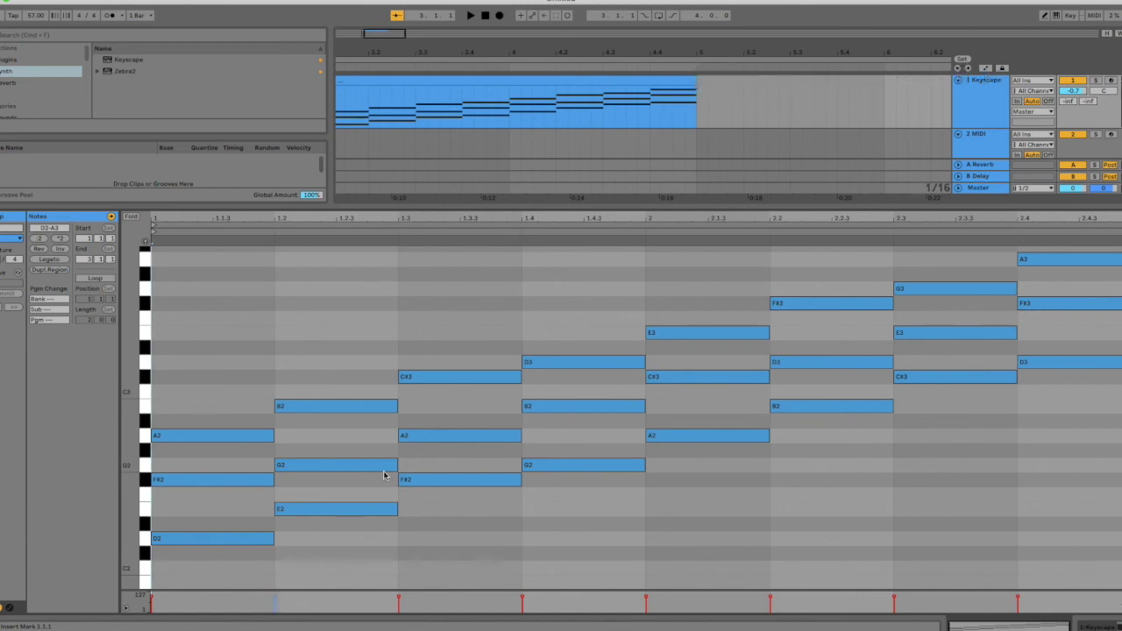
click(206, 560)
click(213, 536)
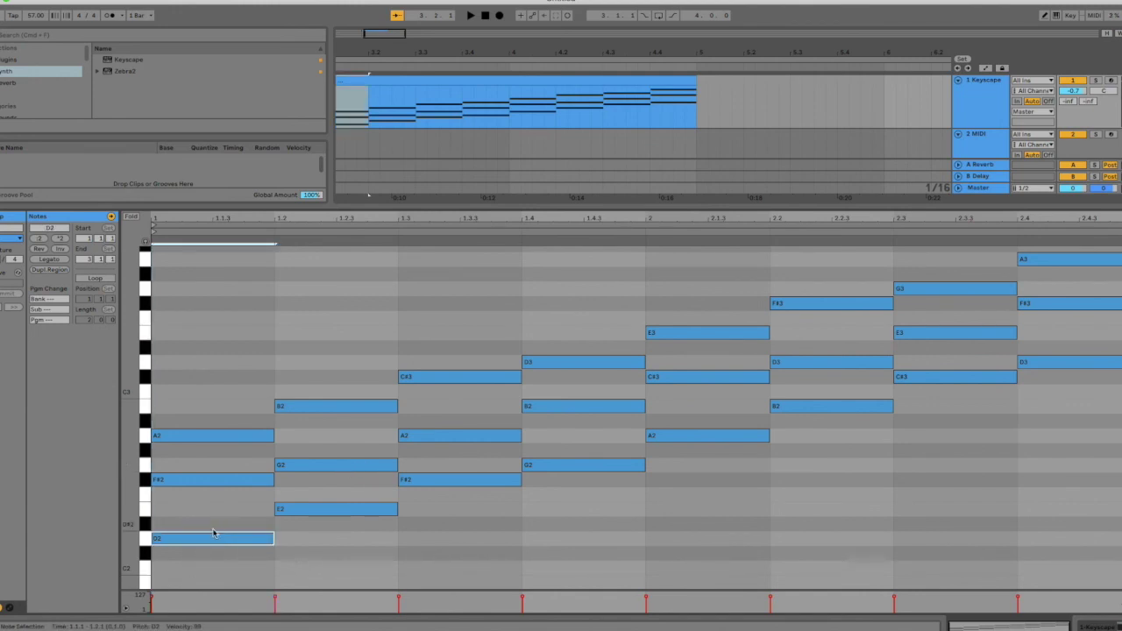
key(super+a)
drag(201, 538, 198, 570)
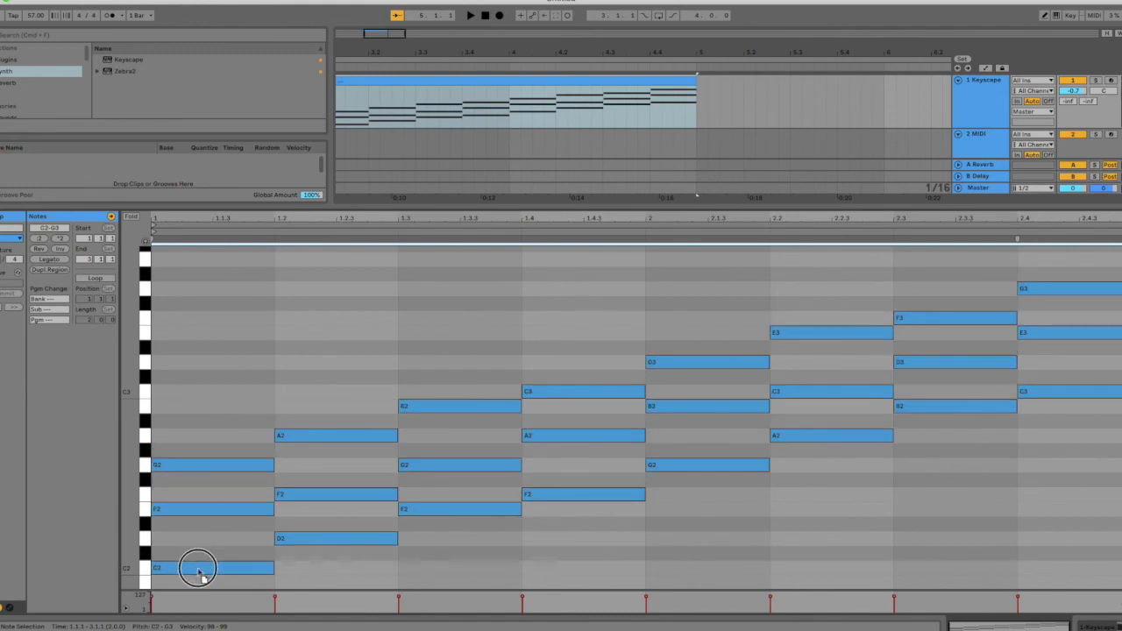
scroll(202, 541, down, 5)
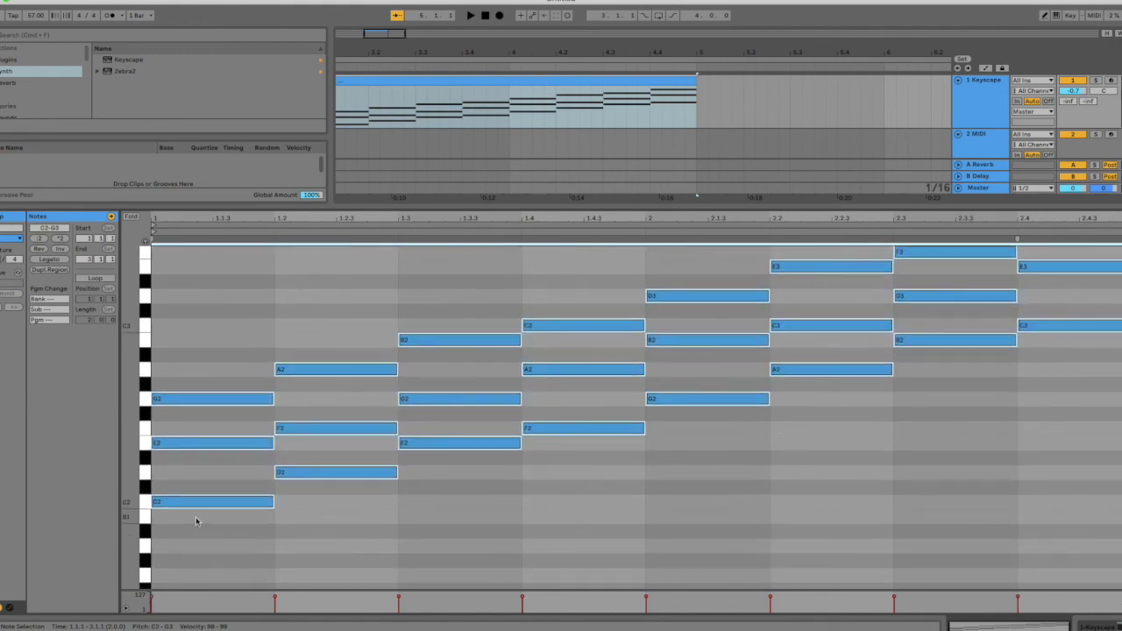
scroll(196, 522, up, 4)
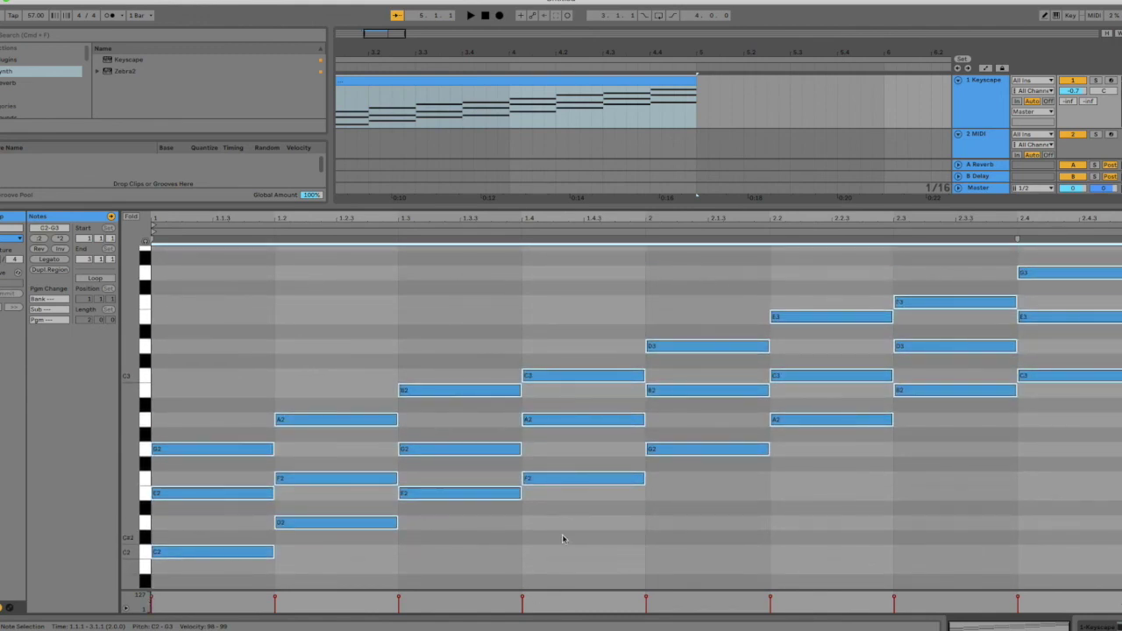
click(563, 538)
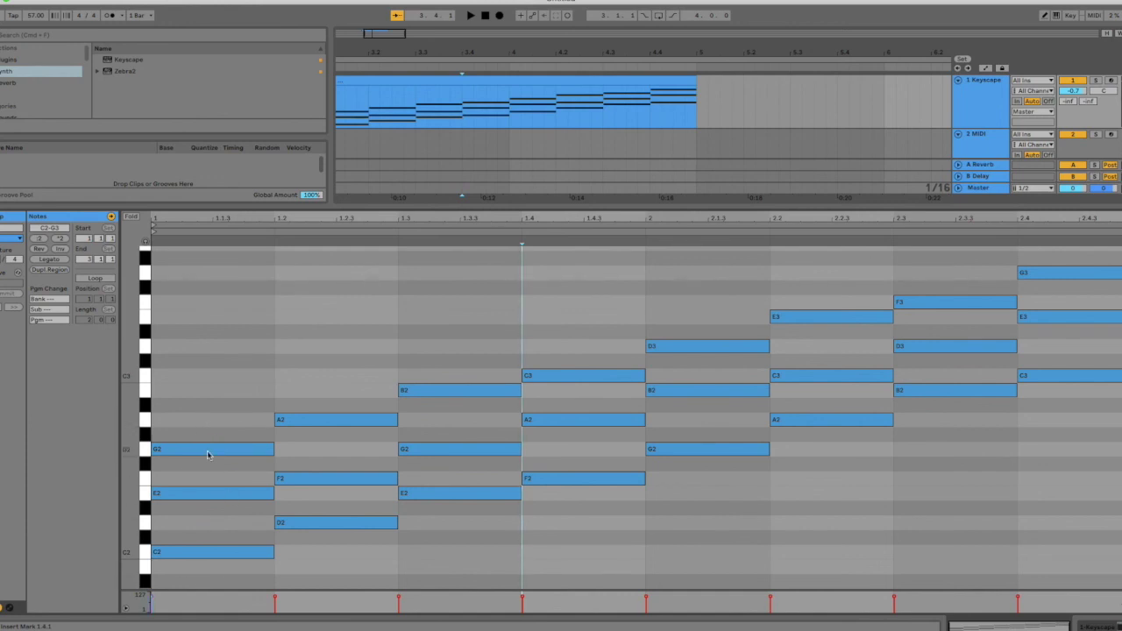
Delete the second and third chords of the clip, D minor at 1.2 and E minor at 1.3.
drag(329, 353, 355, 603)
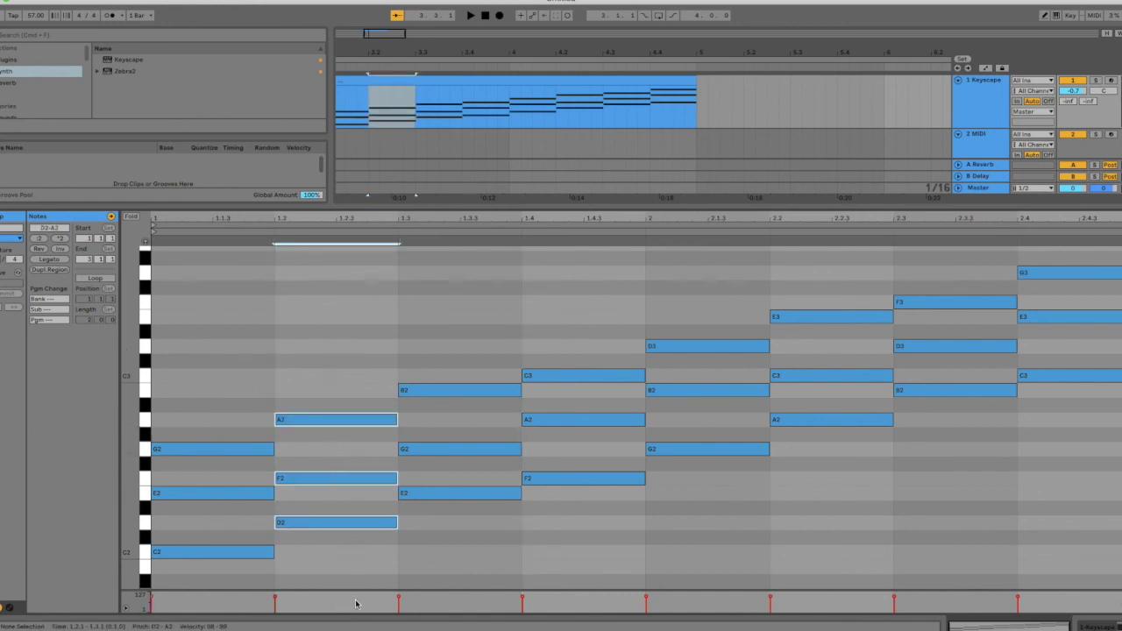
key(Delete)
drag(431, 506, 408, 371)
key(Delete)
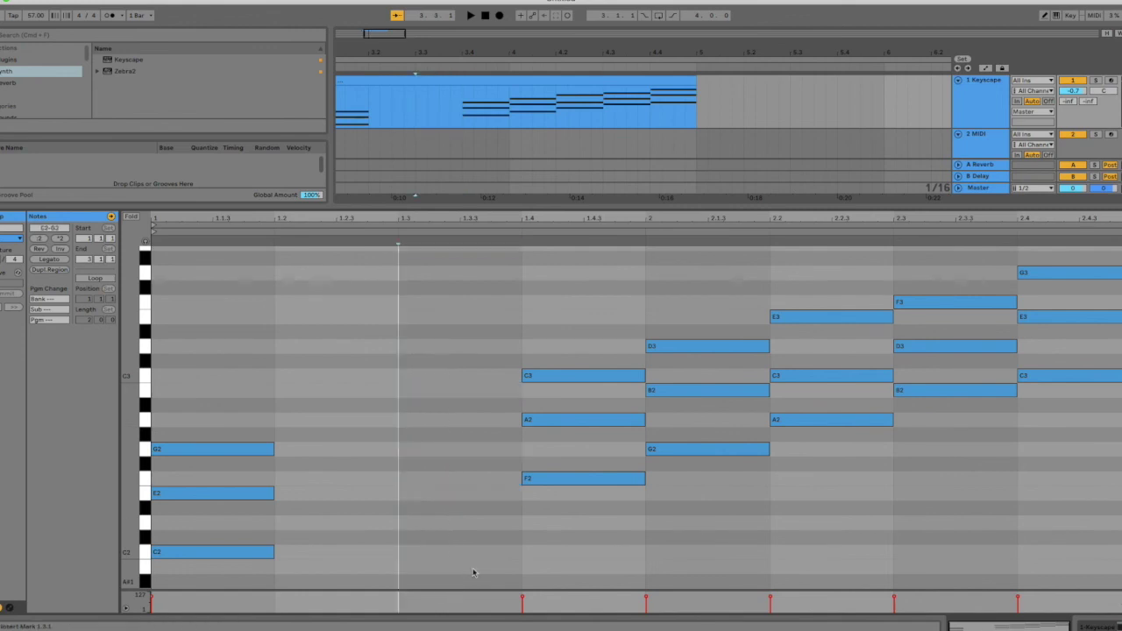
Move the F major chord to beat 1.2 and the G major chord to beat 1.3.
drag(554, 331, 357, 478)
drag(672, 268, 666, 529)
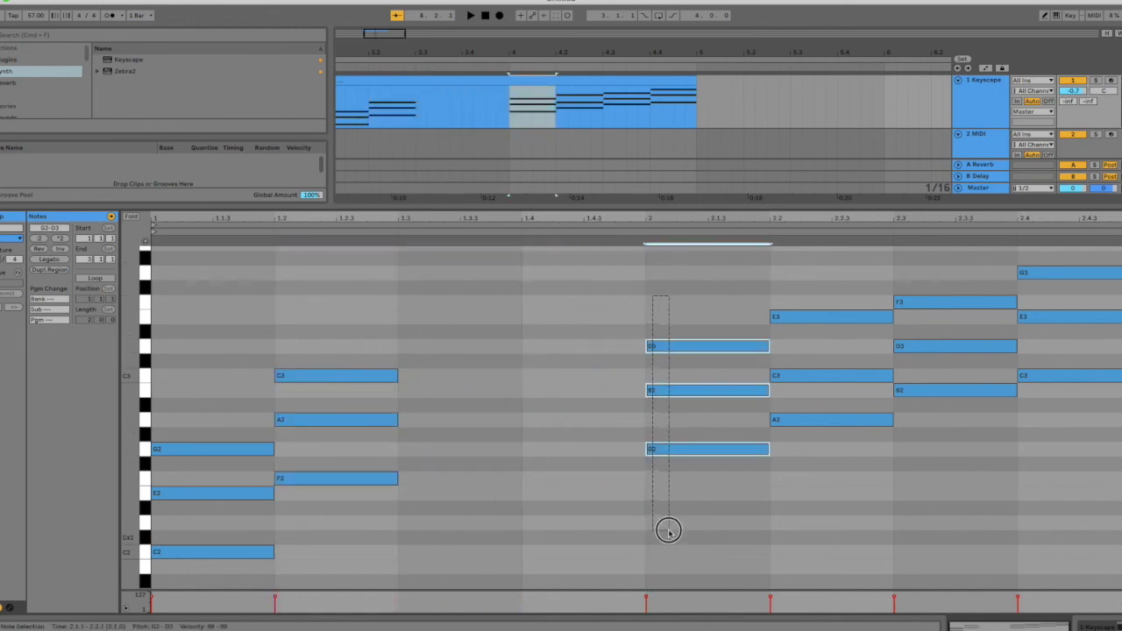
drag(677, 449, 445, 450)
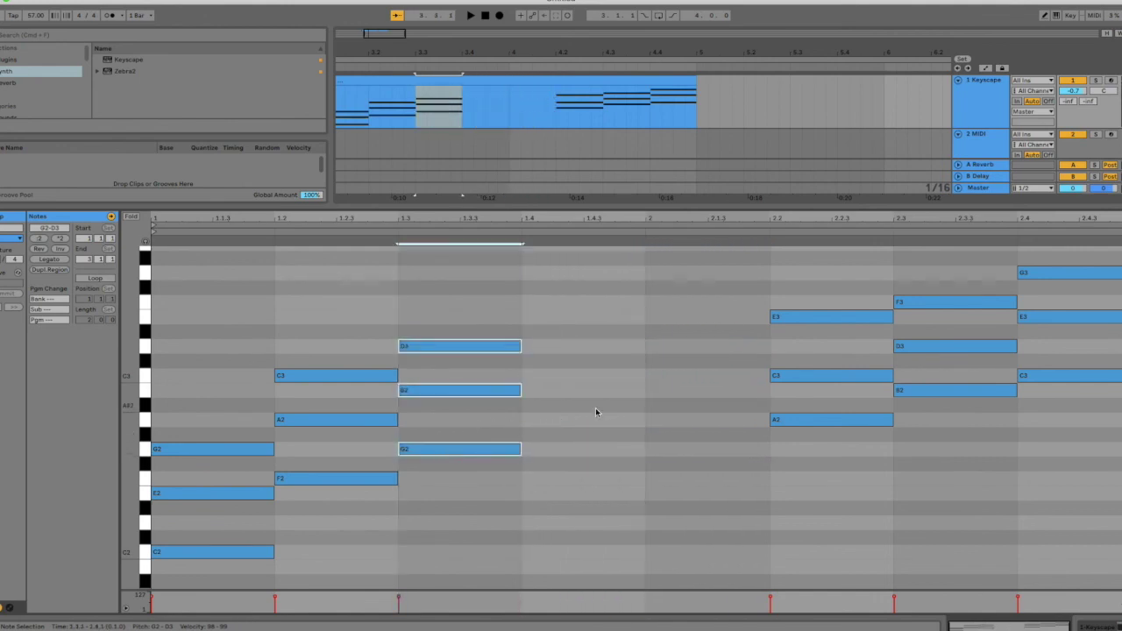
Delete the A minor and B diminished chords at 2.2 and 2.3, and move the final C major chord to 1.4.
drag(730, 269, 932, 462)
key(Delete)
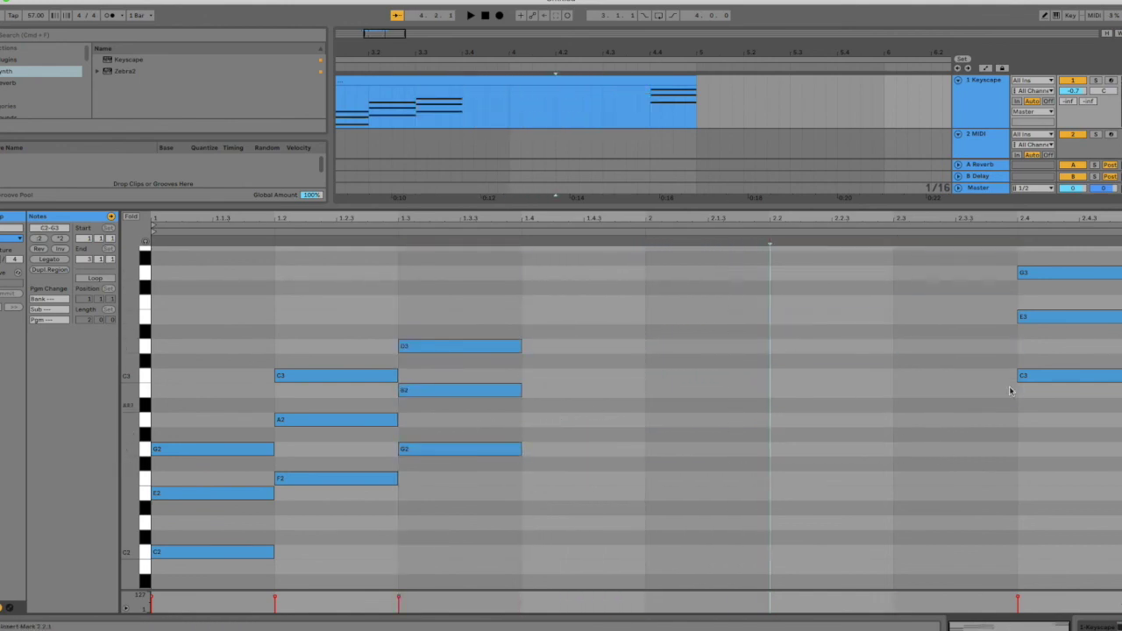
drag(1023, 255, 1093, 435)
drag(1047, 376, 576, 376)
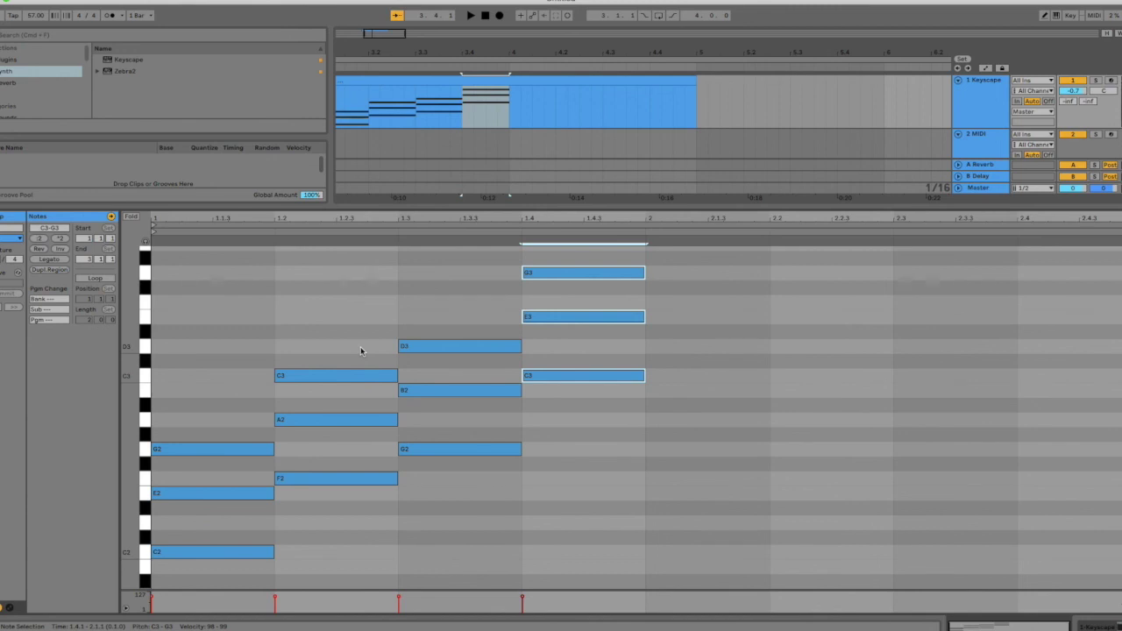
Play the four-chord progression from the start of the clip.
scroll(426, 119, left, 3)
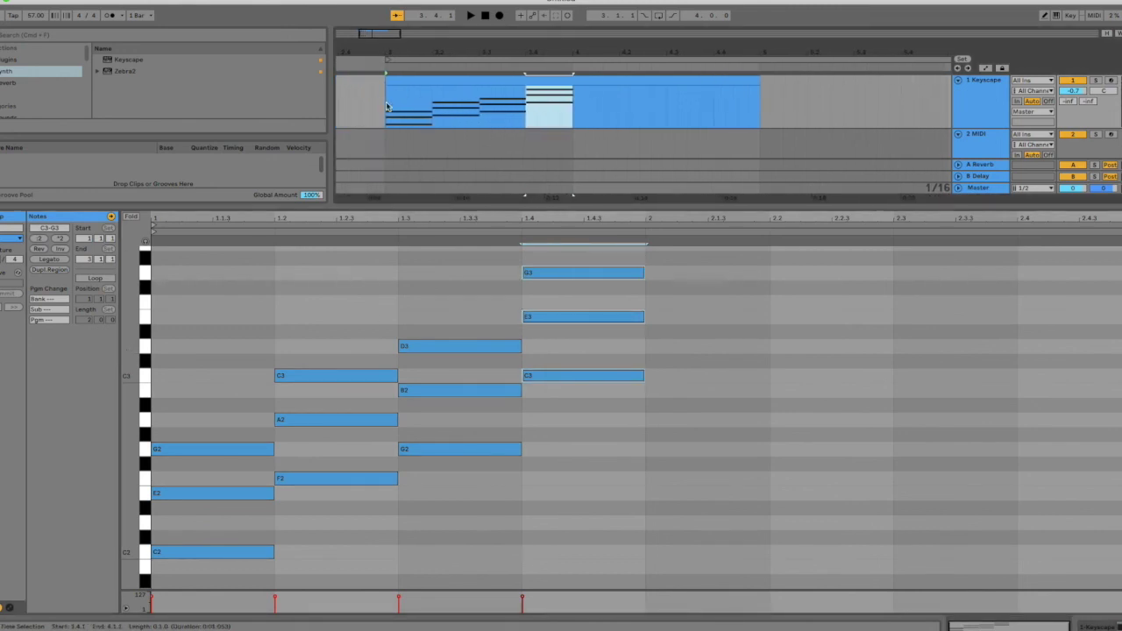
click(385, 106)
key(space)
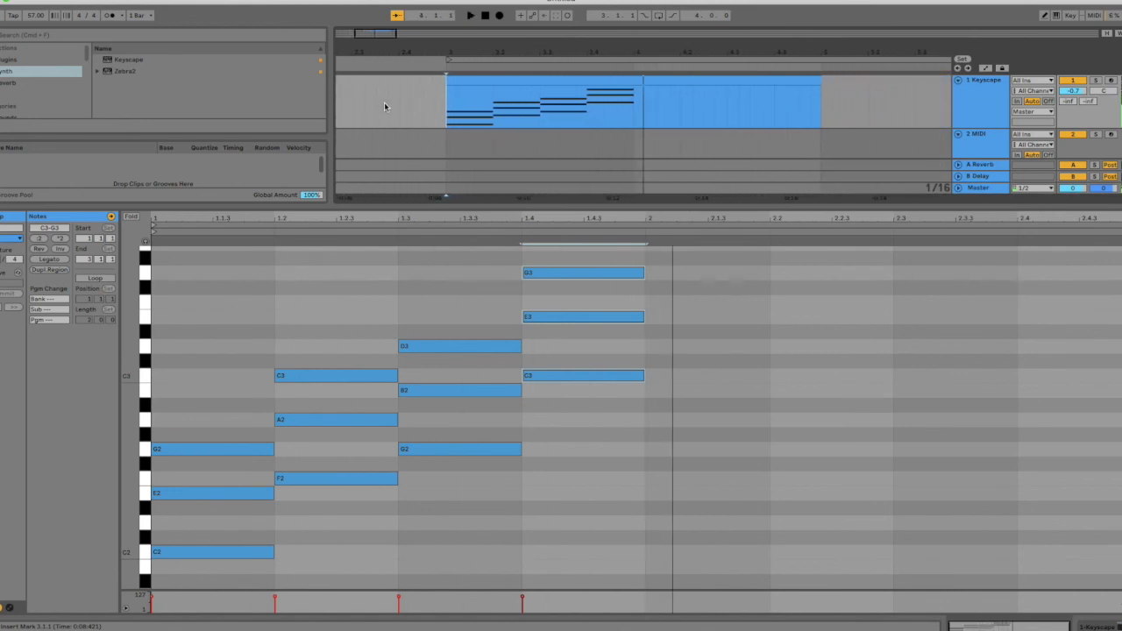
Switch to the Preview document, find the "Progressie" diagram and highlight its chord symbols C F G C.
key(super+Tab)
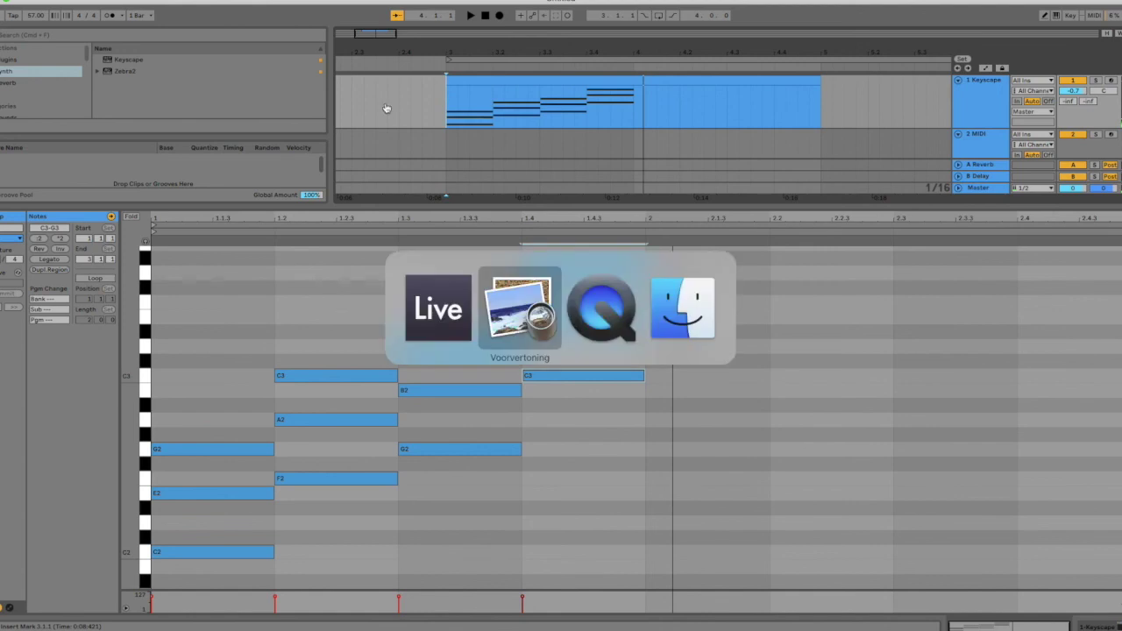
scroll(353, 131, down, 10)
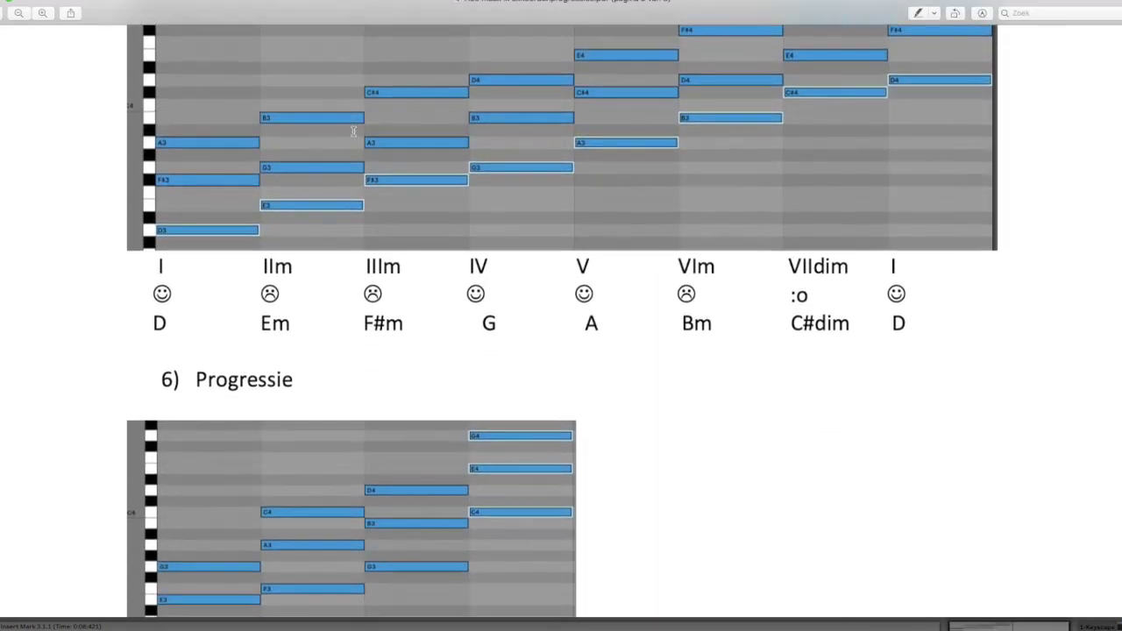
scroll(353, 131, down, 2)
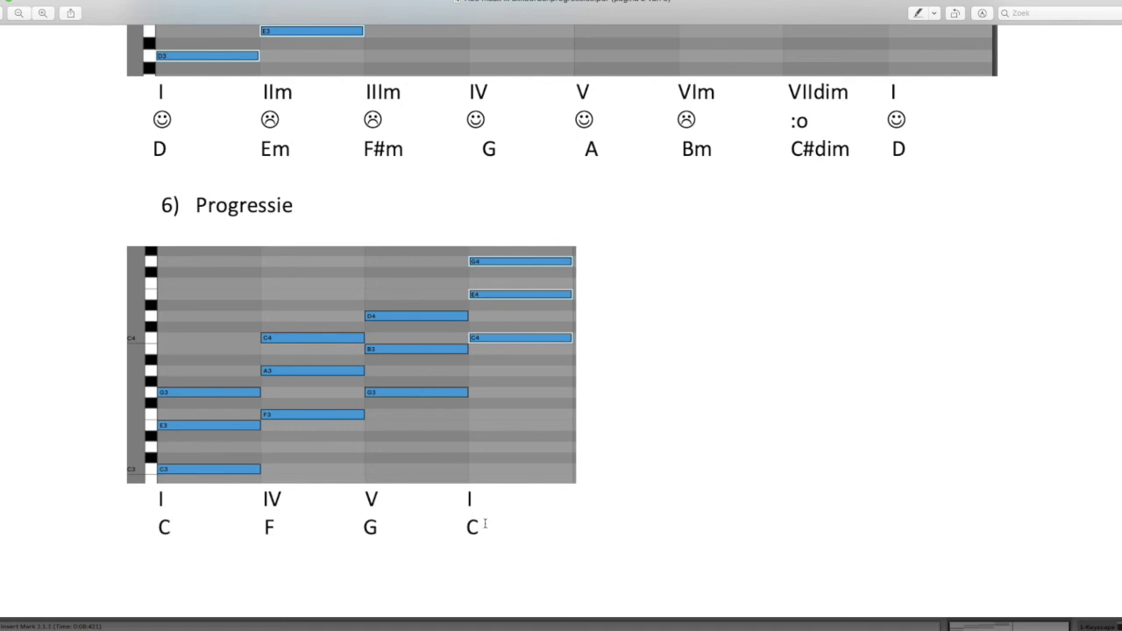
drag(484, 525, 110, 526)
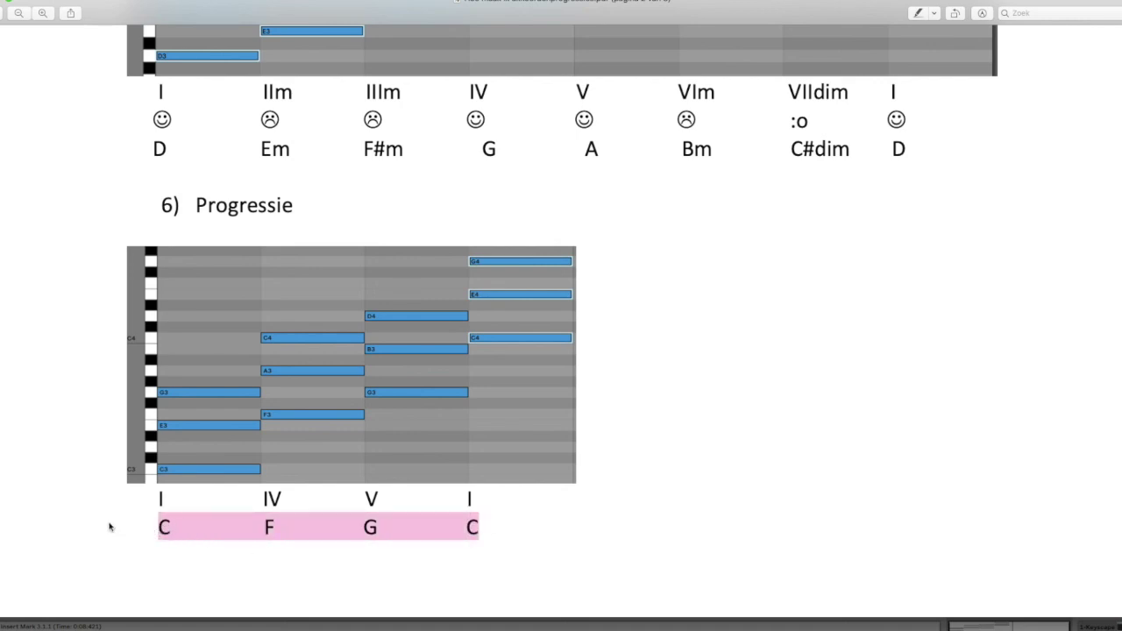
click(110, 527)
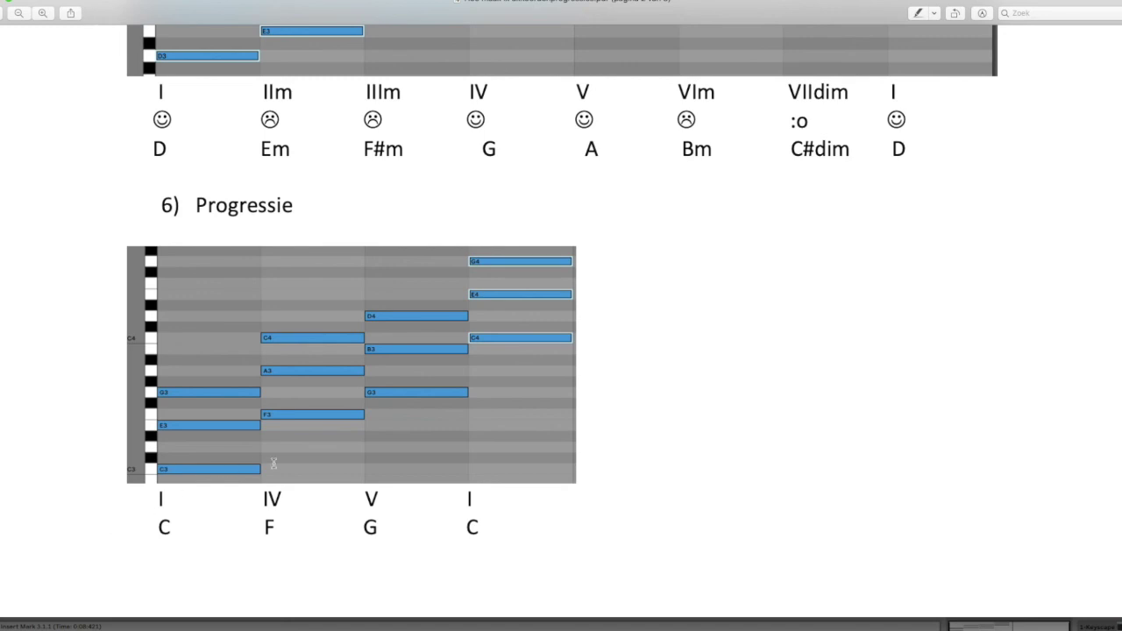
In Ableton Live, make the F major chord start about halfway through its beat and lengthen the first C major chord almost up to it.
key(super+Tab)
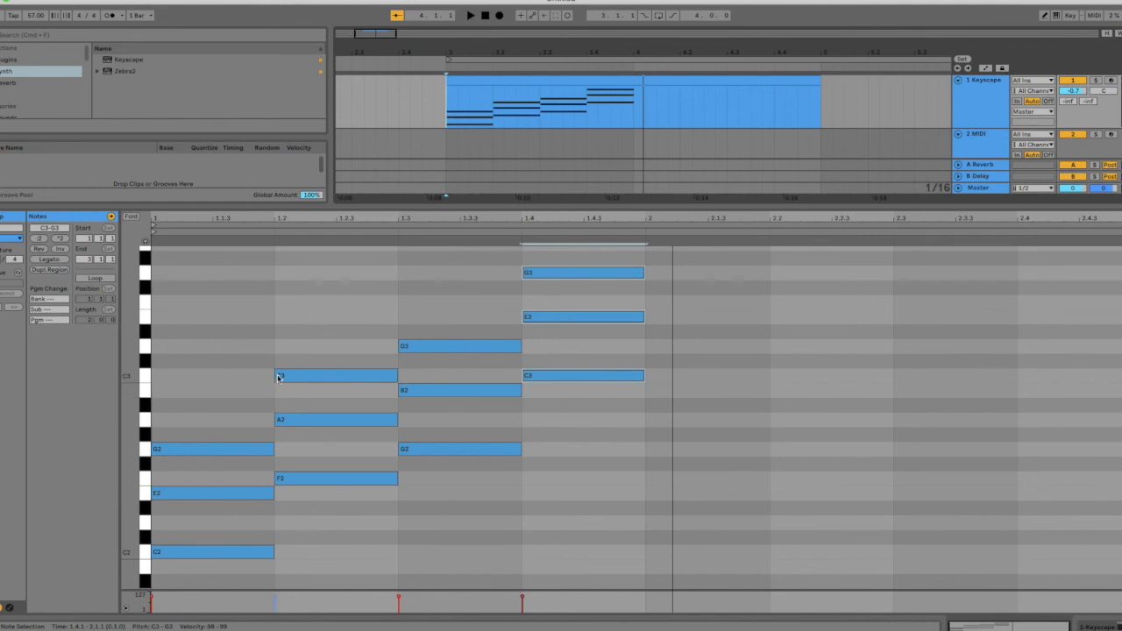
drag(301, 351, 318, 550)
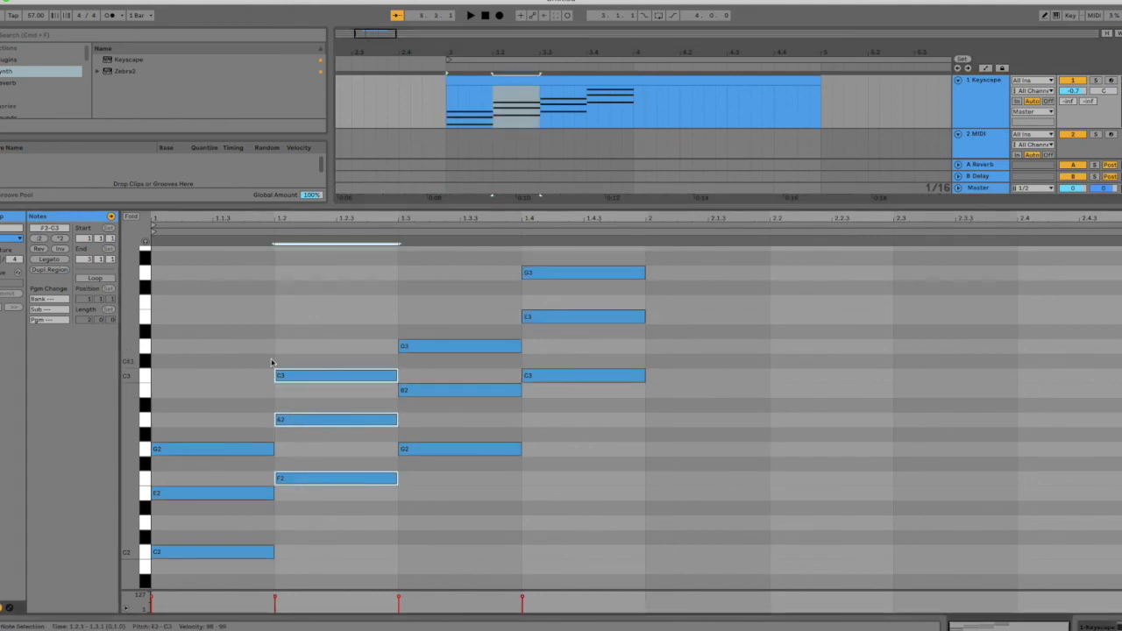
drag(276, 376, 341, 372)
drag(212, 373, 262, 614)
drag(272, 551, 333, 549)
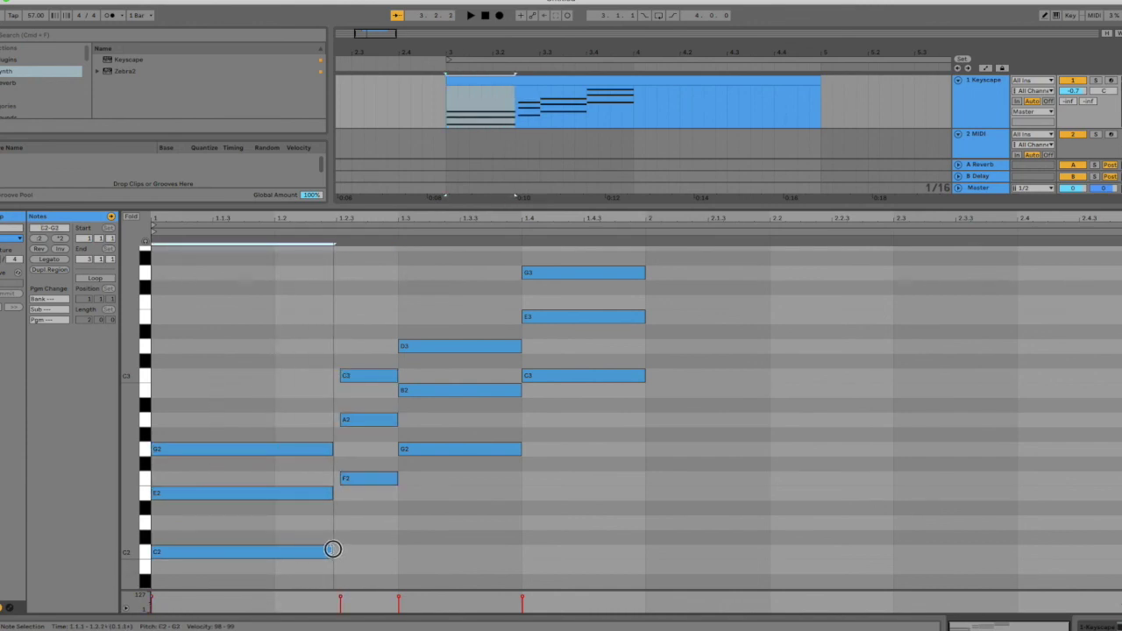
Shorten the G major chord from its front so it starts at about 1.3.3.
click(427, 329)
drag(427, 329, 444, 467)
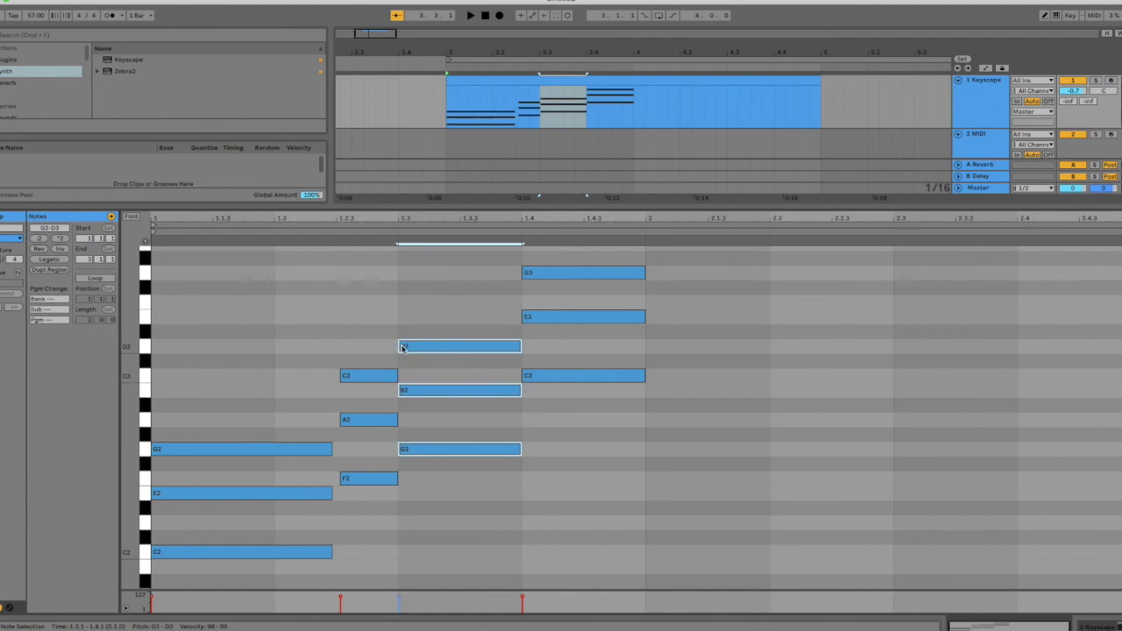
drag(400, 348, 461, 345)
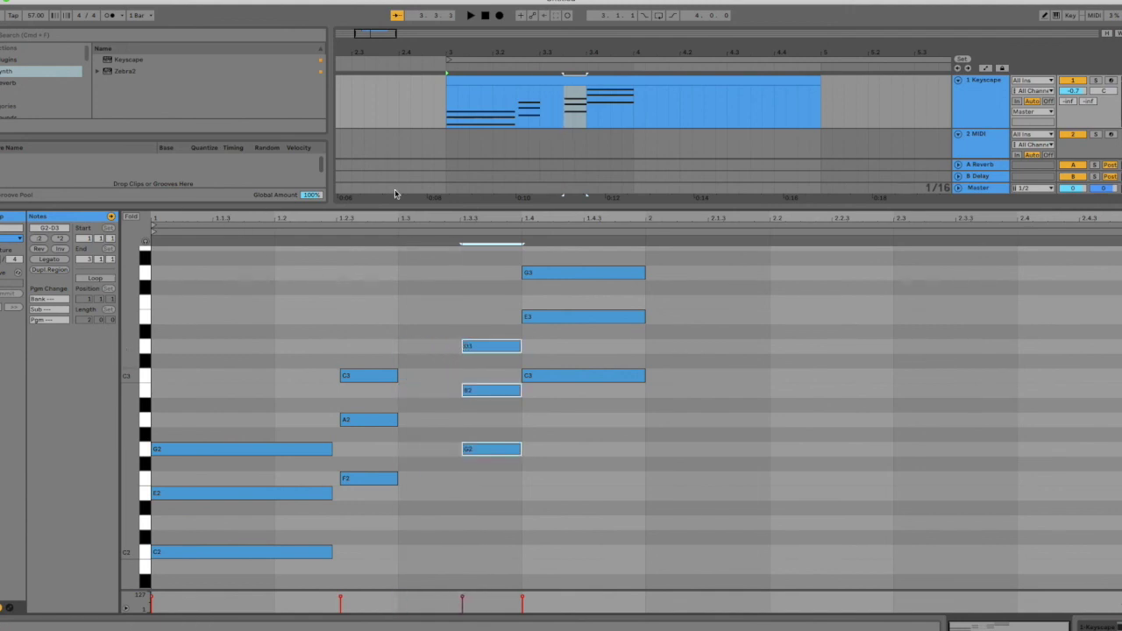
Play the progression with its new rhythm from the start of the clip, and stop playback.
click(447, 114)
key(space)
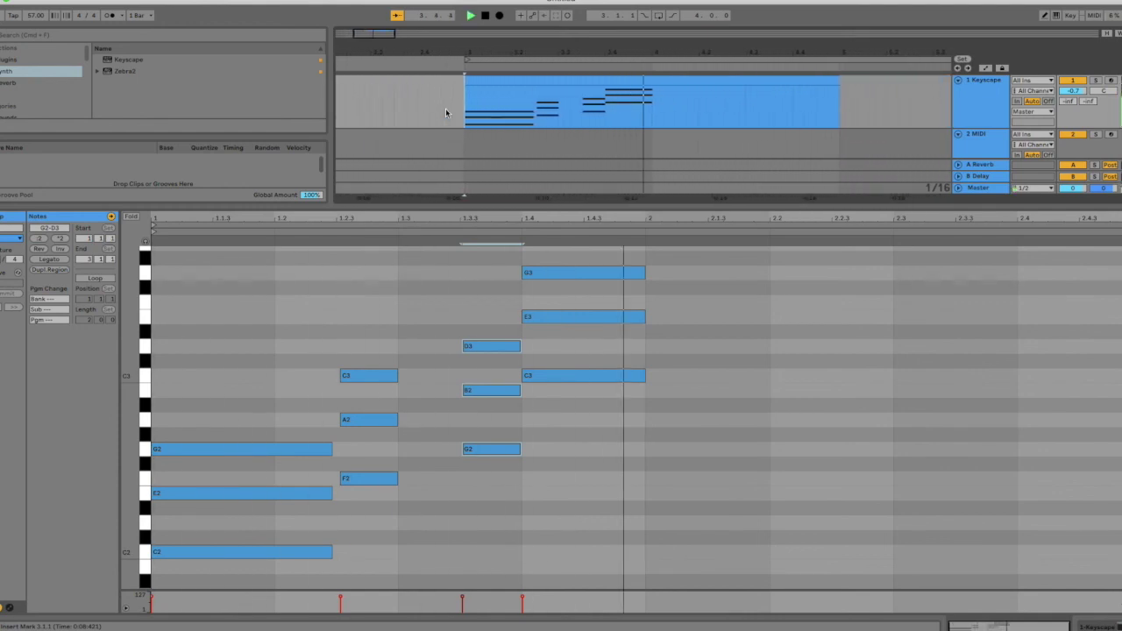
key(space)
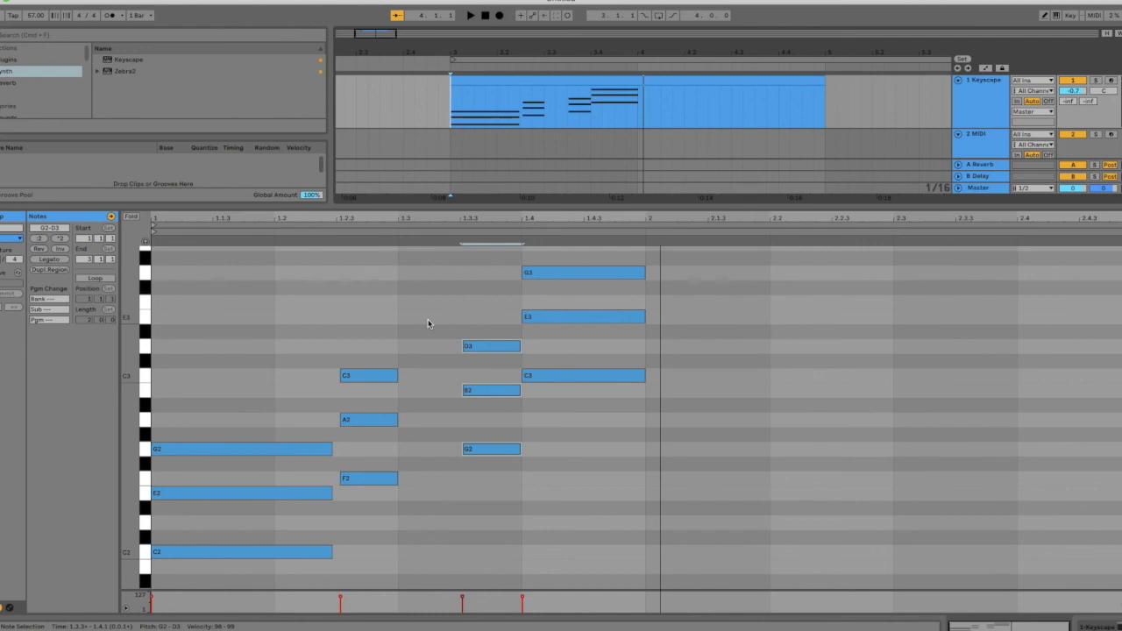
click(553, 176)
Switch to the Preview document and find section 7, "Omkeringen", below the progression diagram.
key(super+Tab)
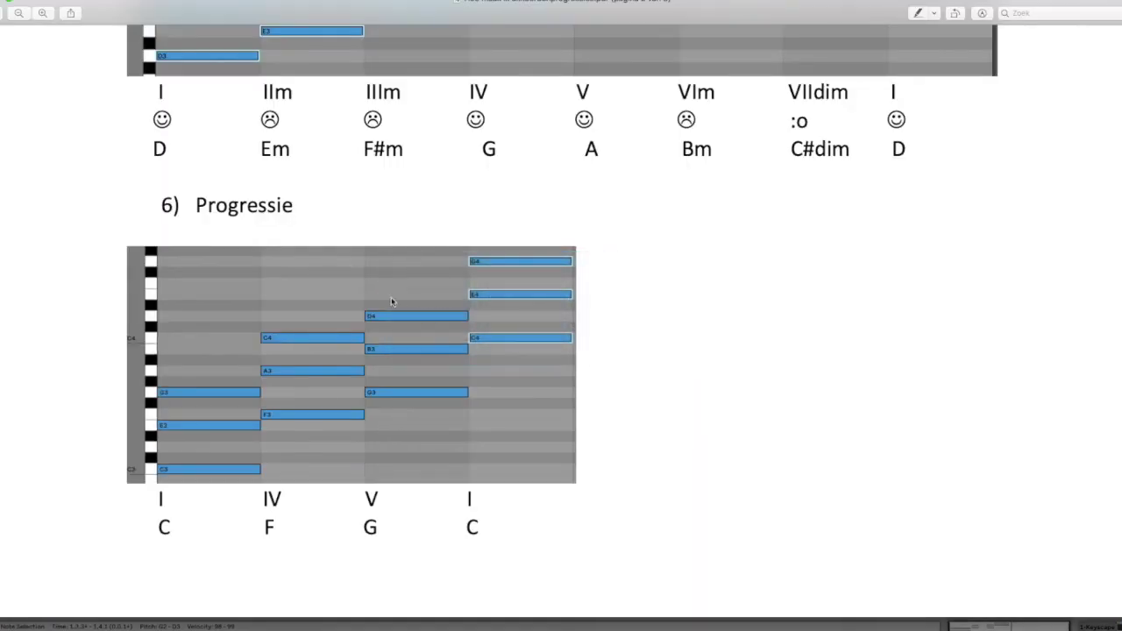
scroll(306, 242, down, 10)
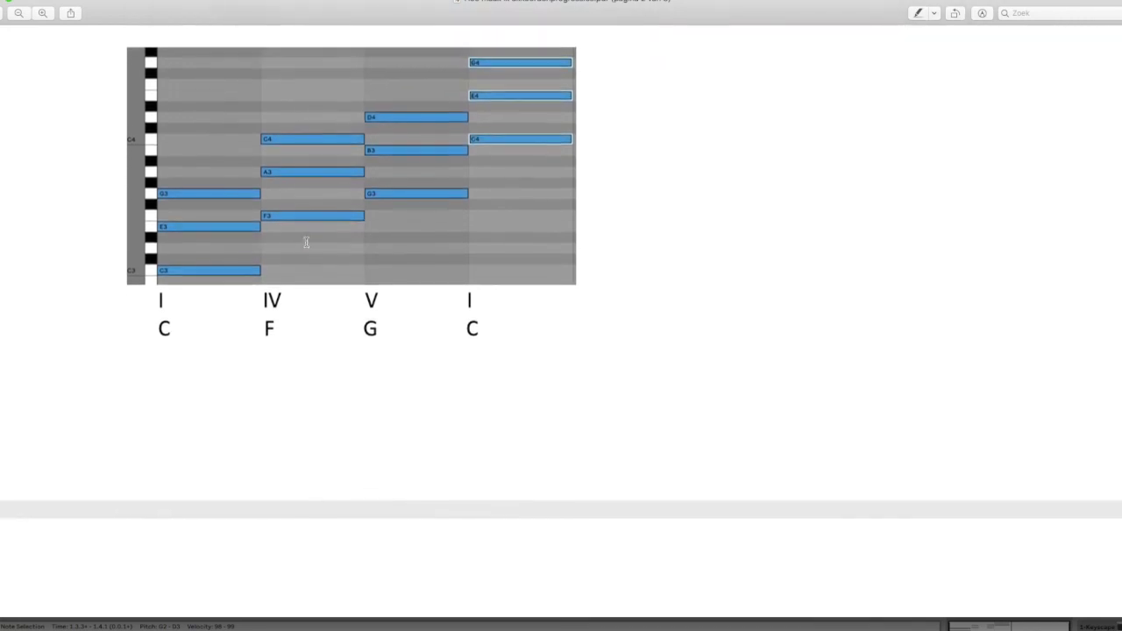
scroll(306, 245, down, 2)
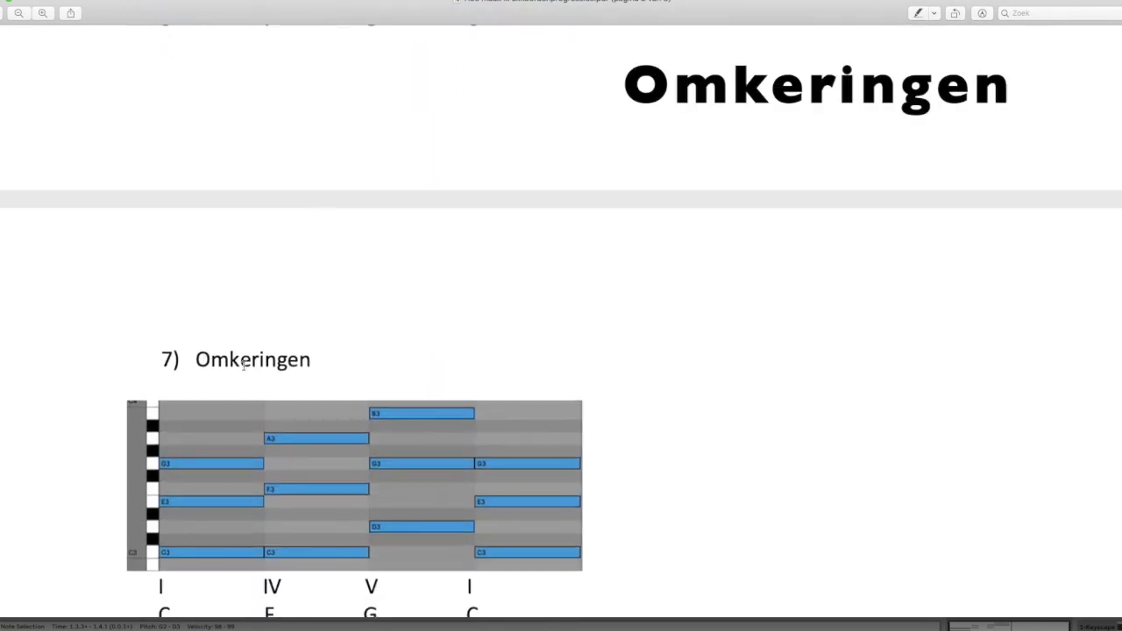
Switch to Ableton Live, undo the rhythm edits to the C, F and G major chords, and deselect the notes.
key(super+Tab)
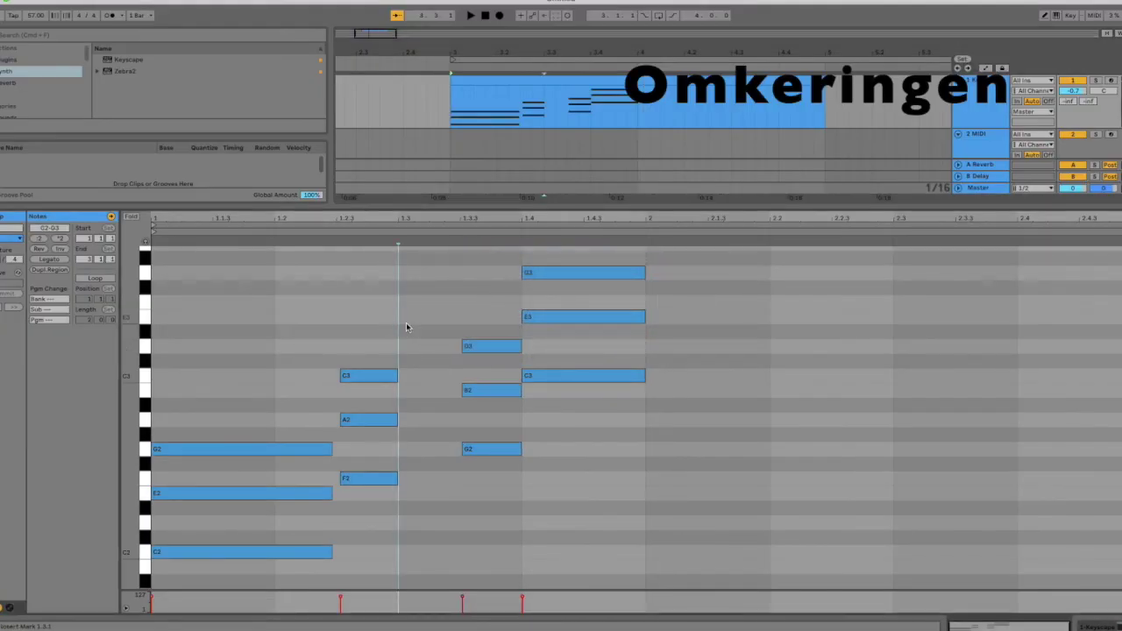
key(super+z)
key(super+z)
key(super+z)
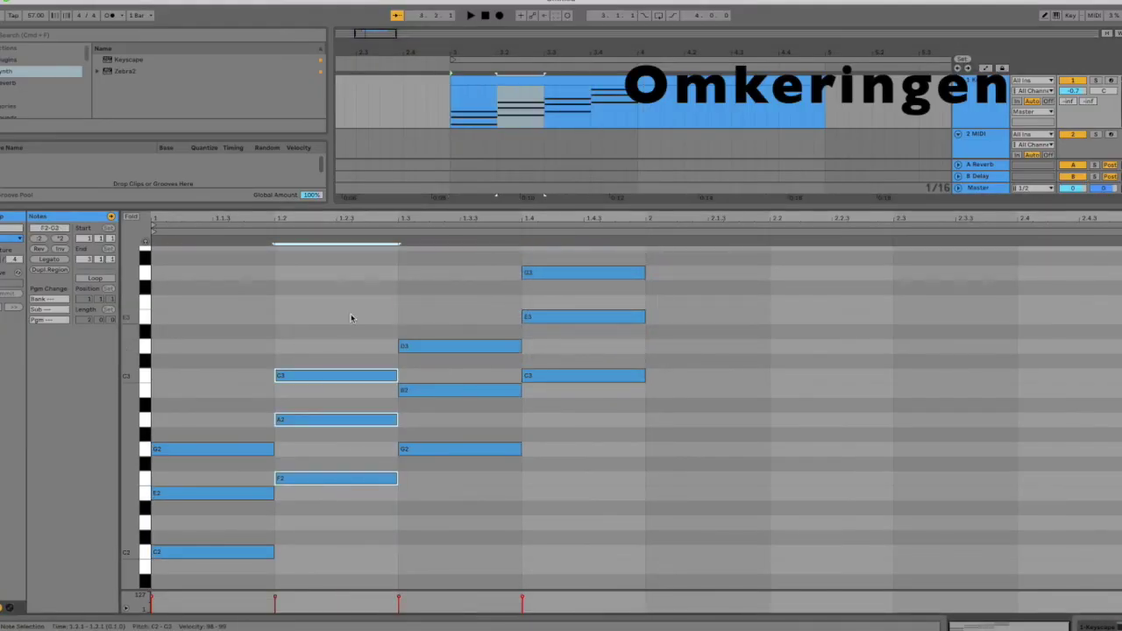
click(303, 319)
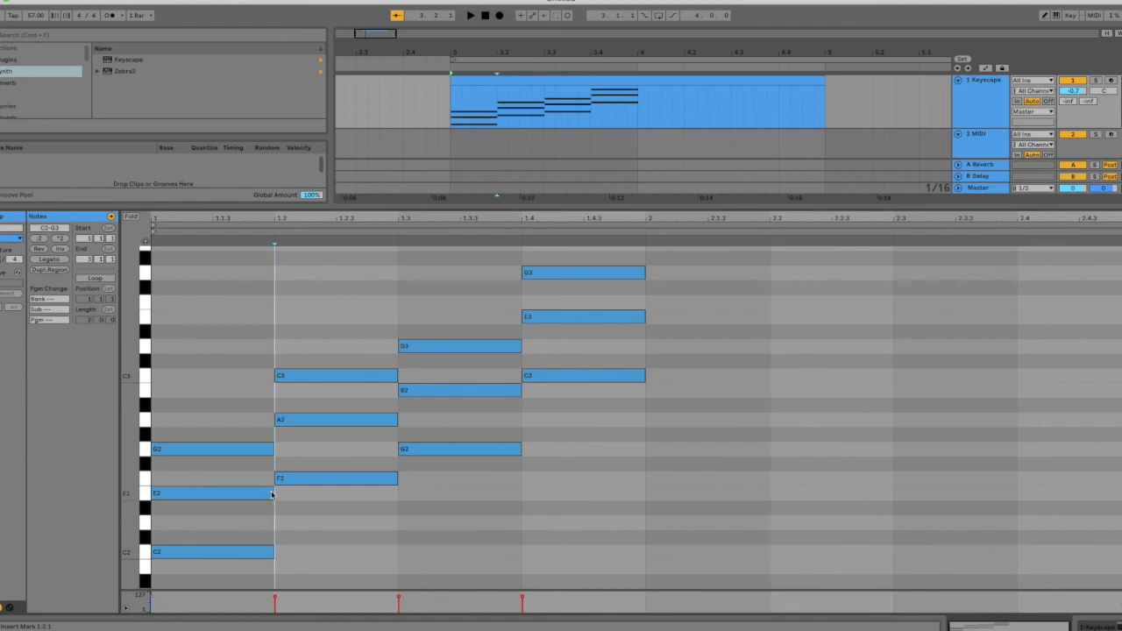
Invert the F major chord by moving its C3 note down one octave to C2.
scroll(317, 526, down, 3)
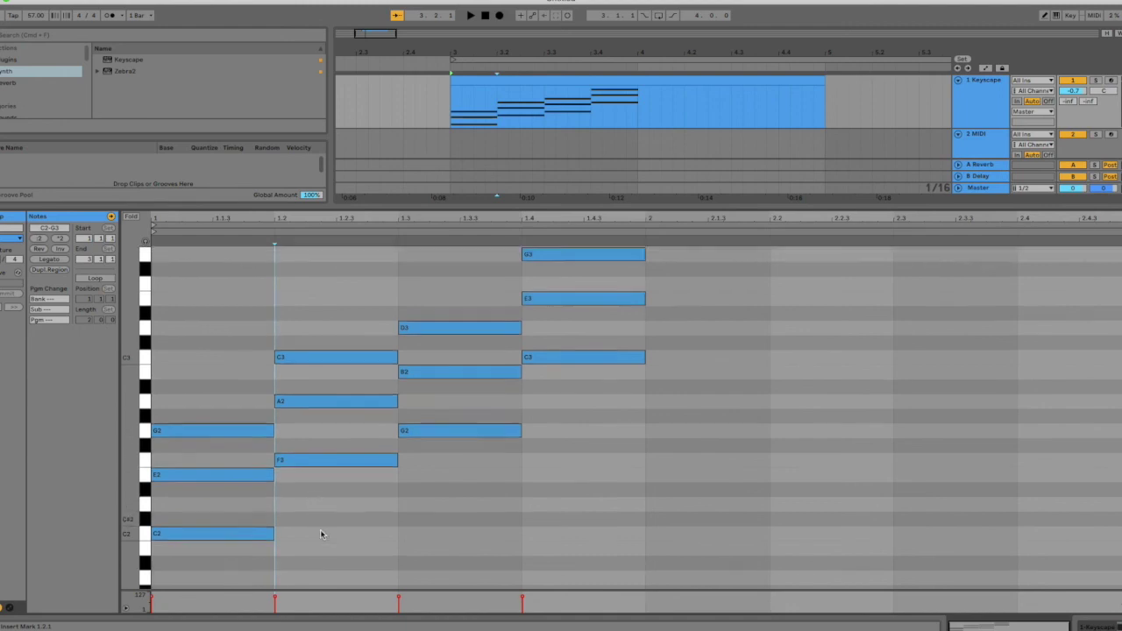
click(201, 368)
scroll(202, 367, down, 1)
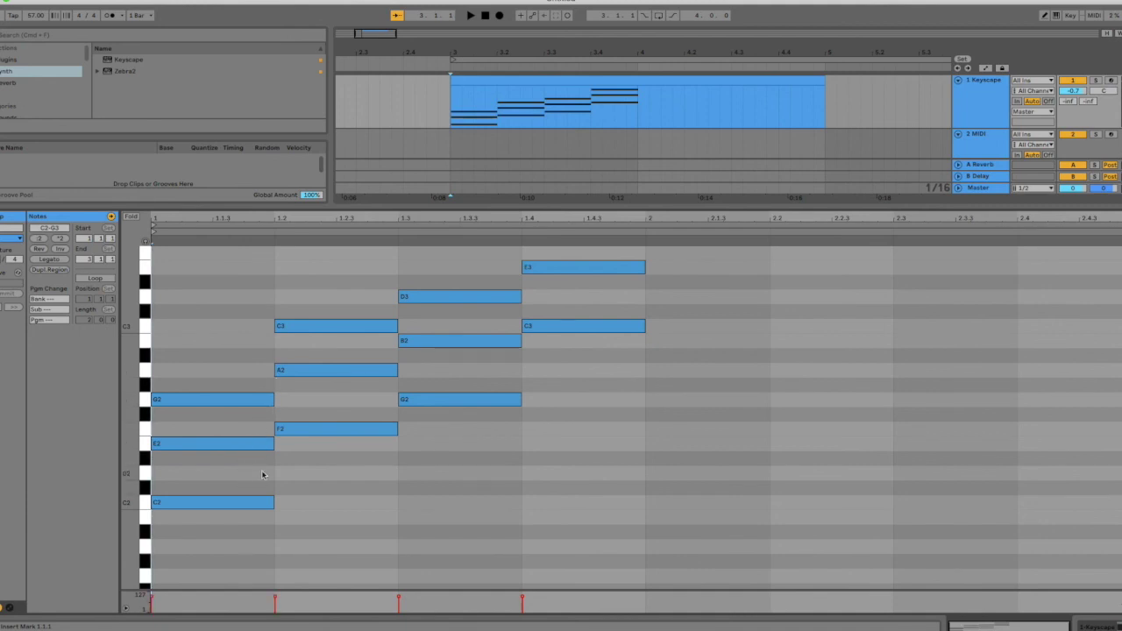
click(297, 296)
click(295, 325)
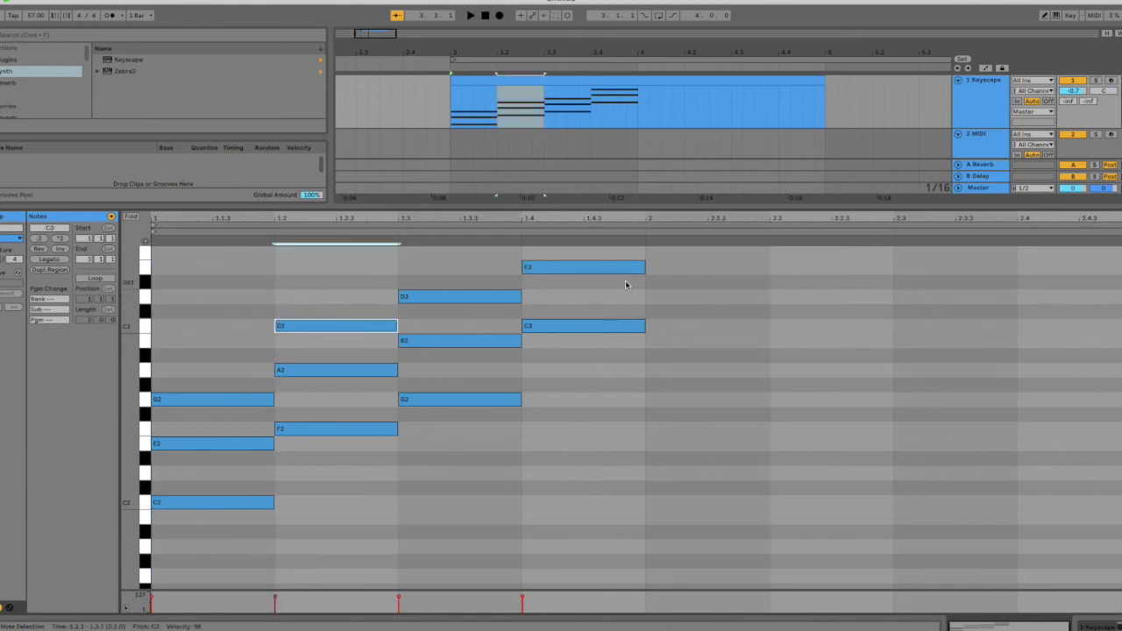
key(shift+Down)
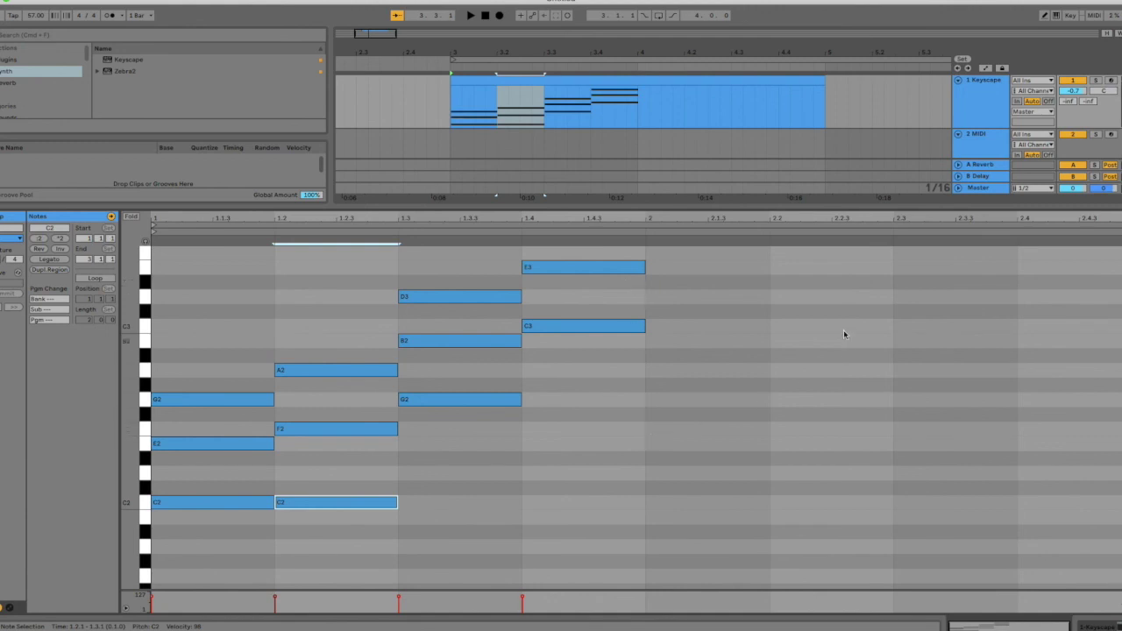
click(298, 474)
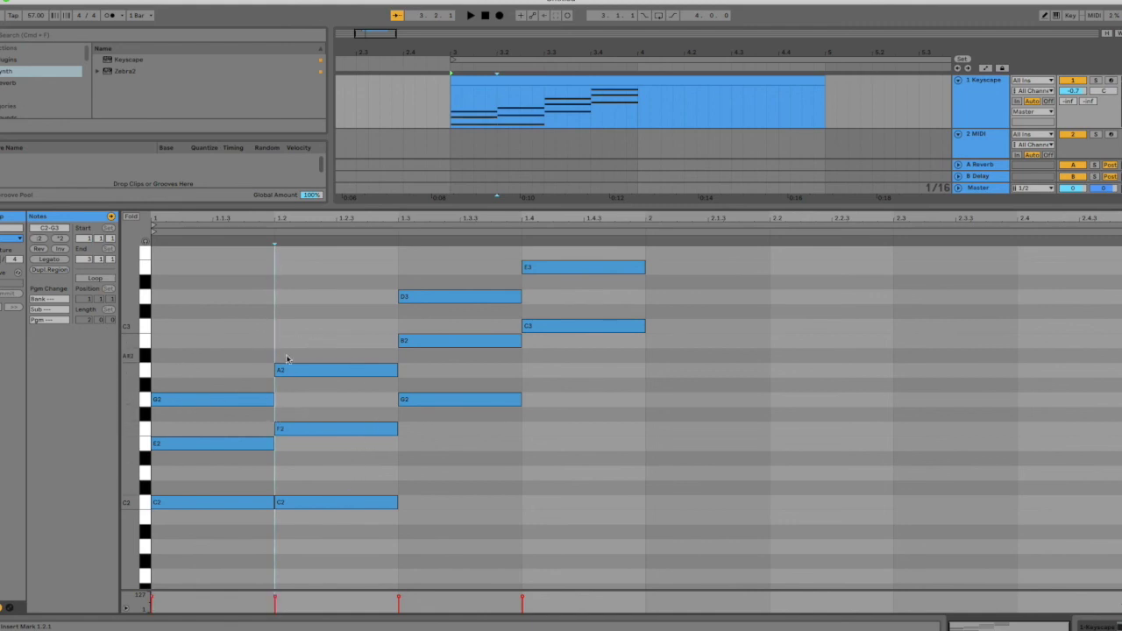
Invert the G major chord by moving its B2 and D3 notes down one octave to B1 and D2.
click(415, 276)
drag(415, 276, 429, 338)
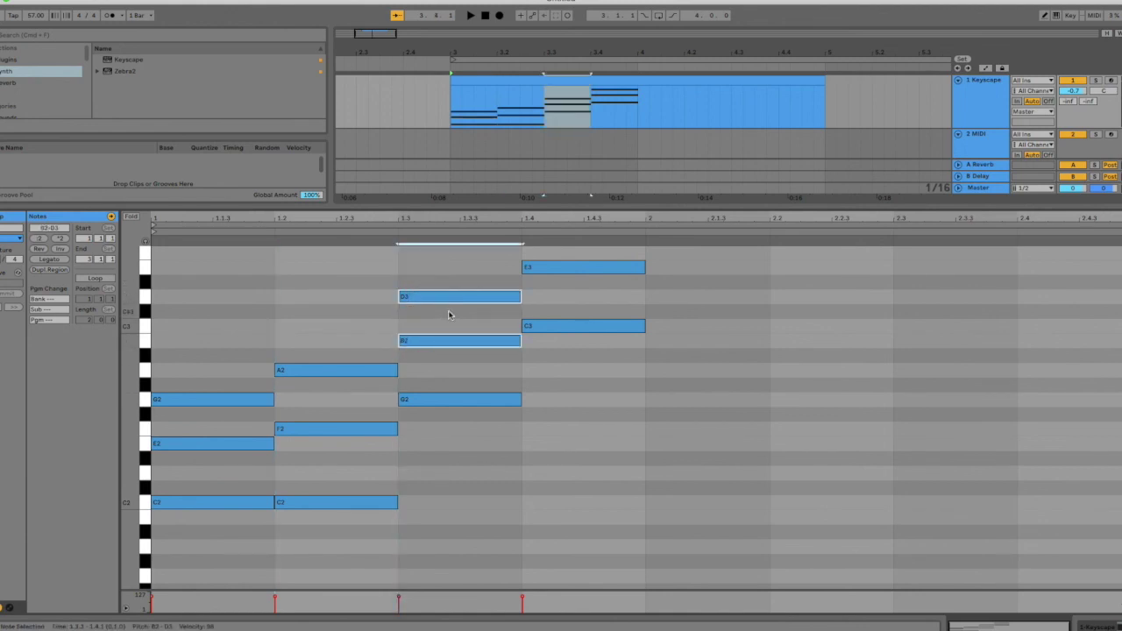
key(shift+Down)
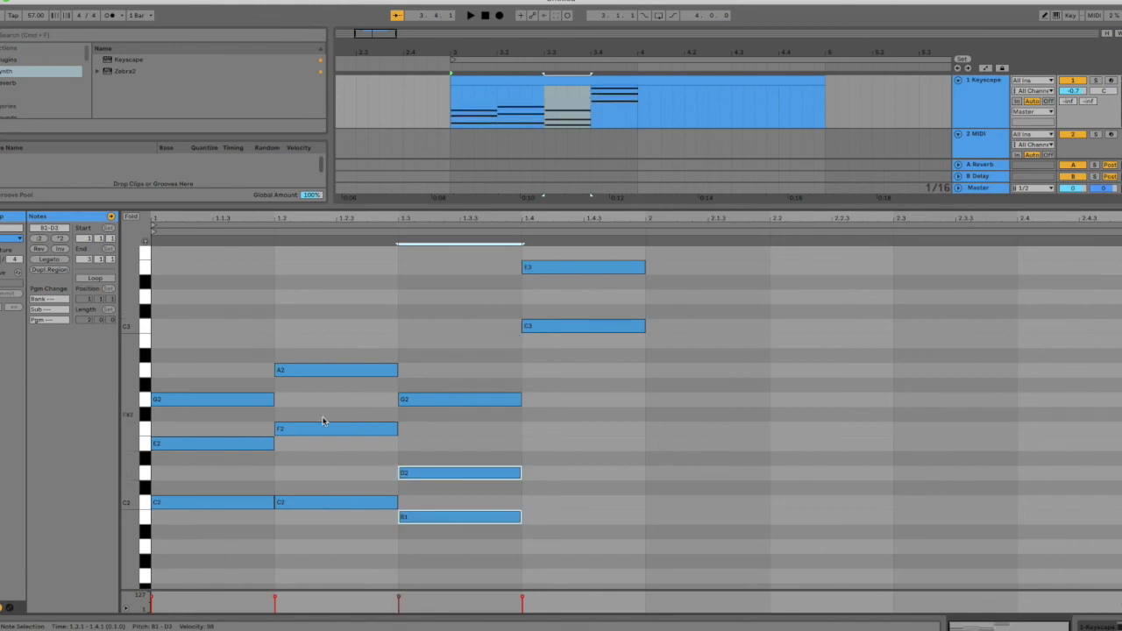
click(254, 468)
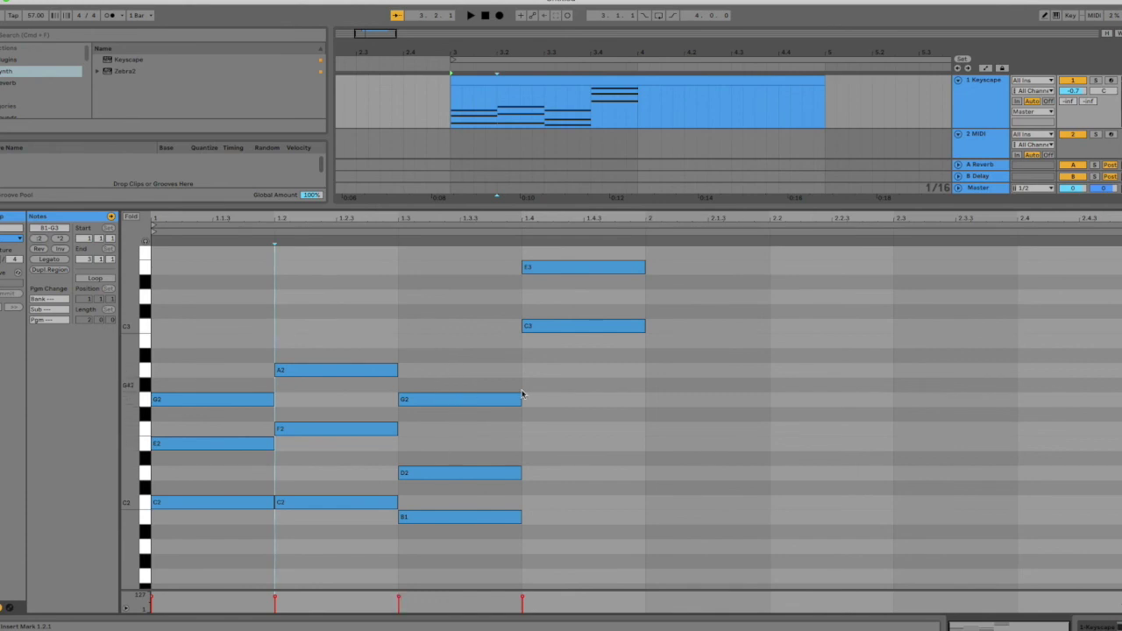
Transpose all three notes of the final C major chord down one octave to C2, E2 and G2.
scroll(546, 392, up, 2)
scroll(546, 391, up, 1)
drag(543, 261, 579, 409)
scroll(648, 426, down, 1)
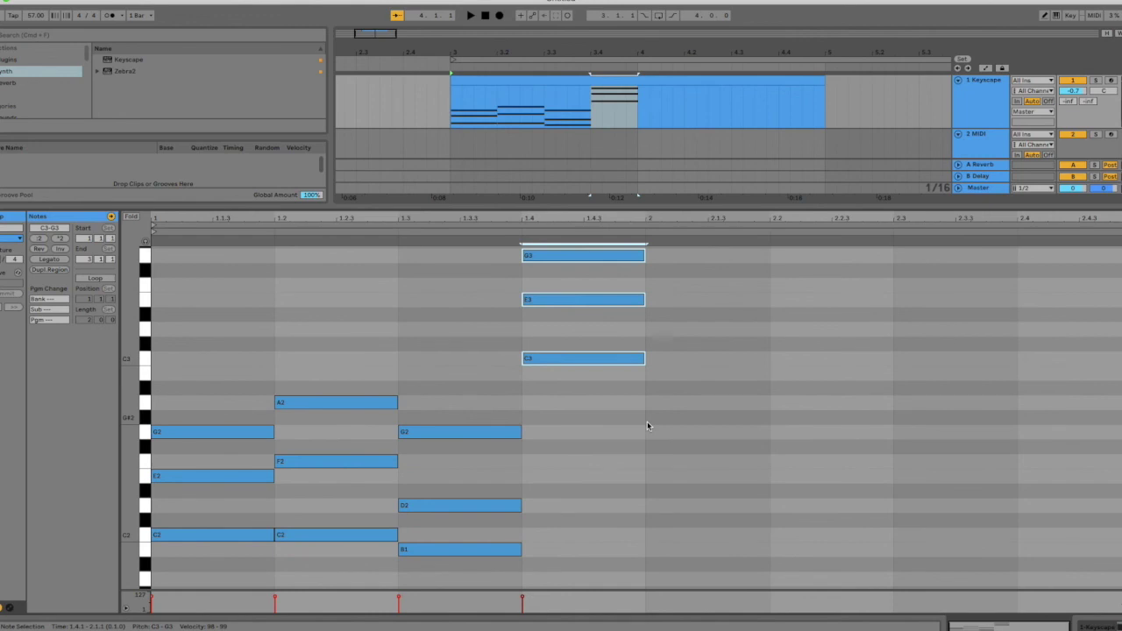
key(shift+Down)
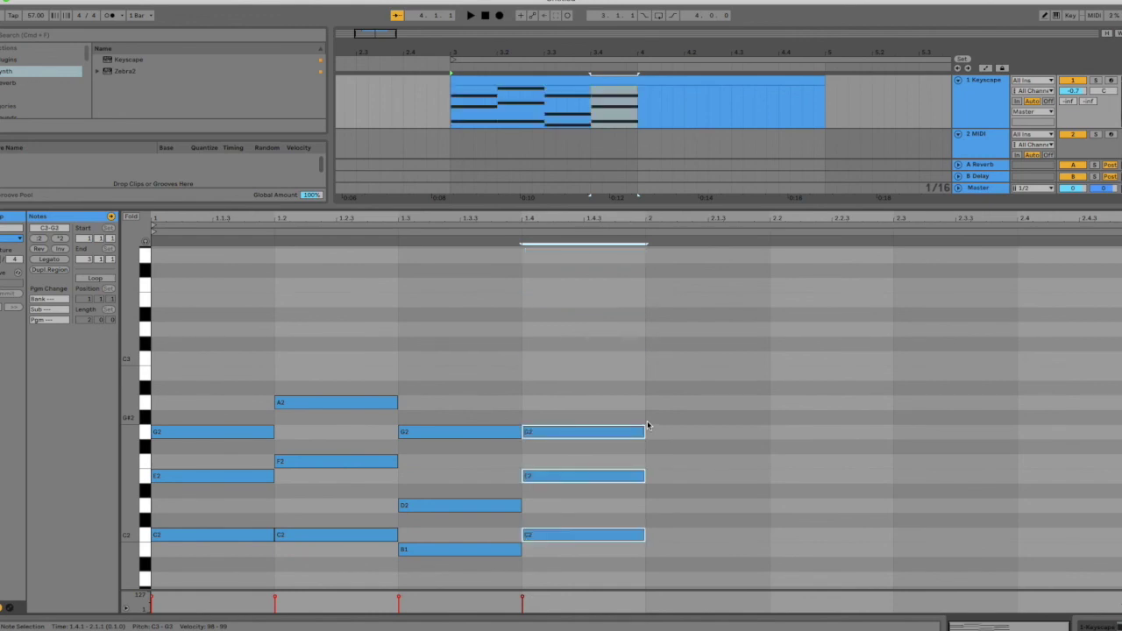
click(649, 426)
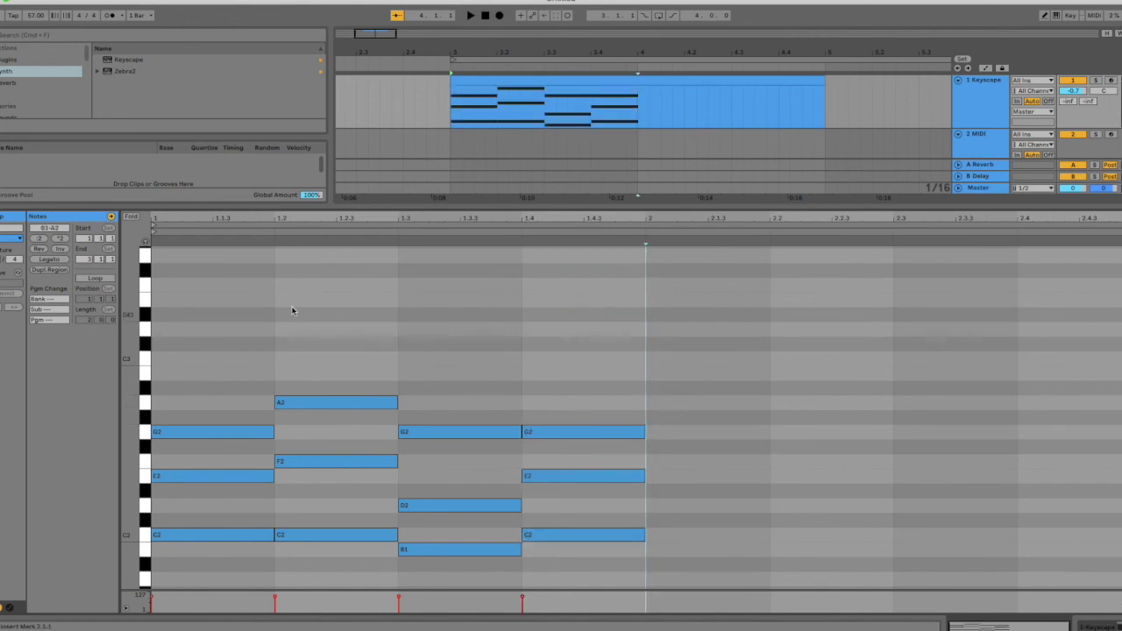
Play the progression with its inverted chords from the start of the clip.
click(452, 109)
key(space)
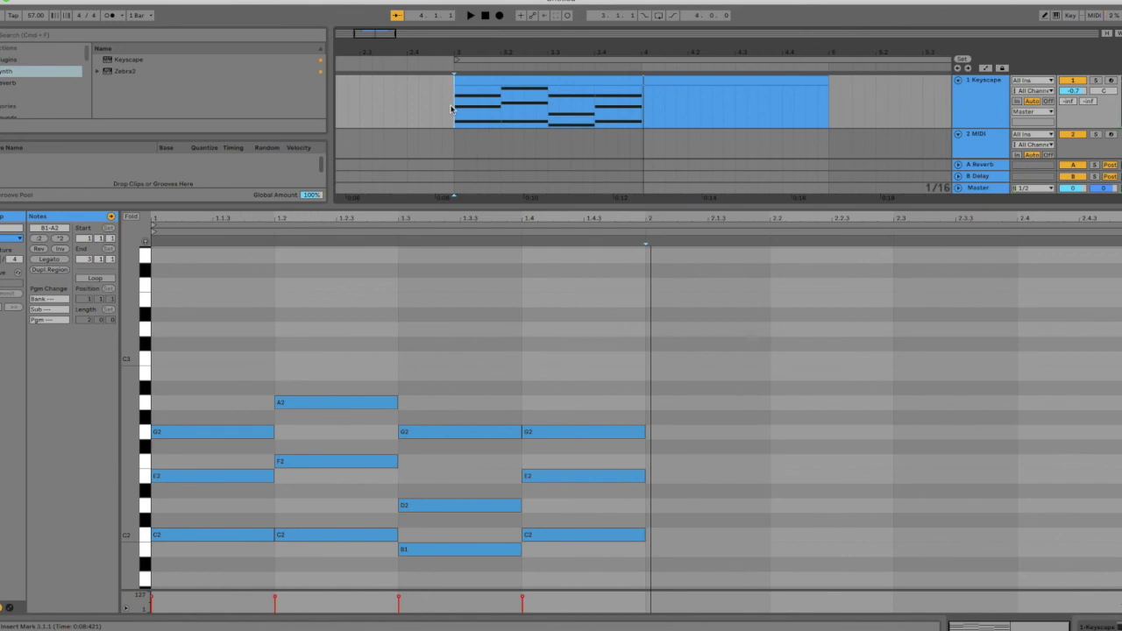
Switch to the Preview document, review the "Omkeringen" diagram and read the "Opdracht" assignment below it.
key(super+Tab)
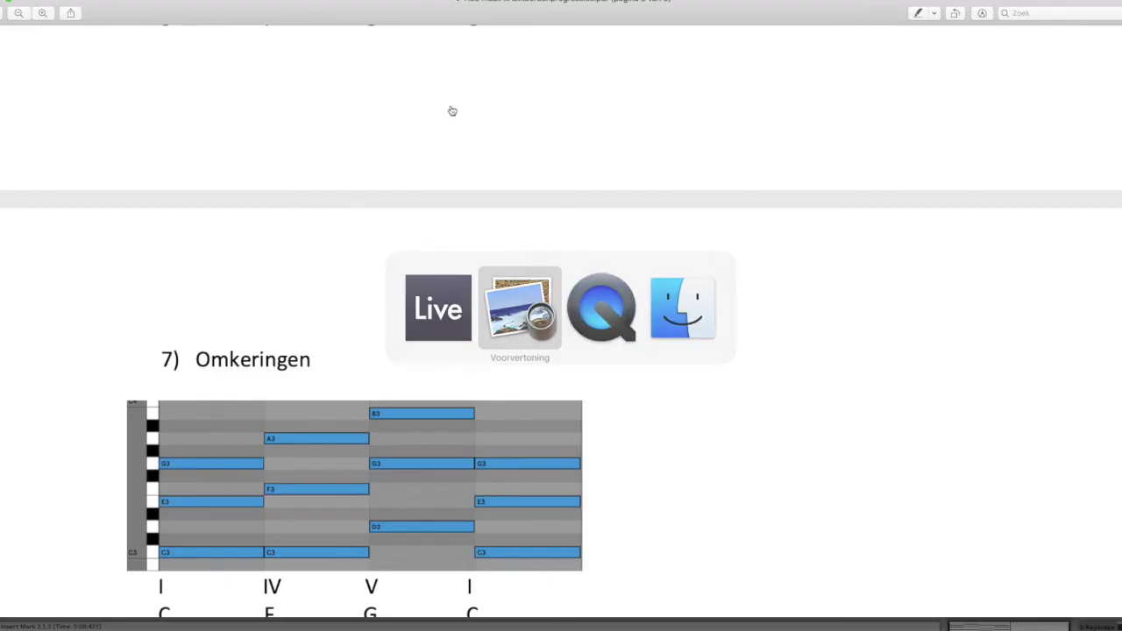
scroll(465, 227, down, 1)
scroll(465, 227, down, 2)
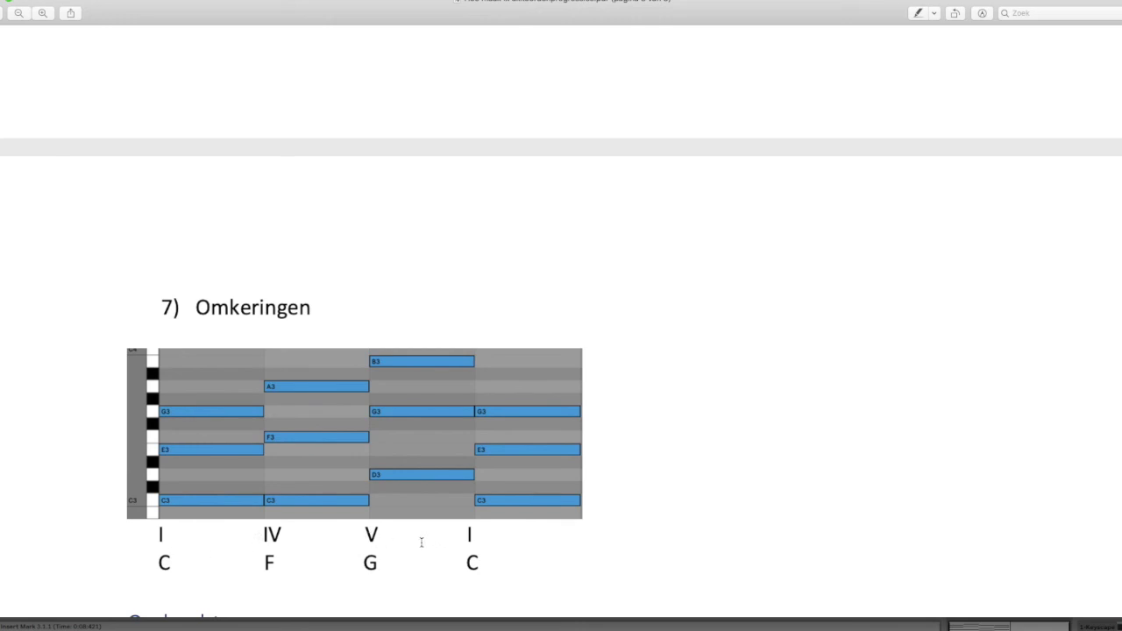
scroll(419, 545, down, 1)
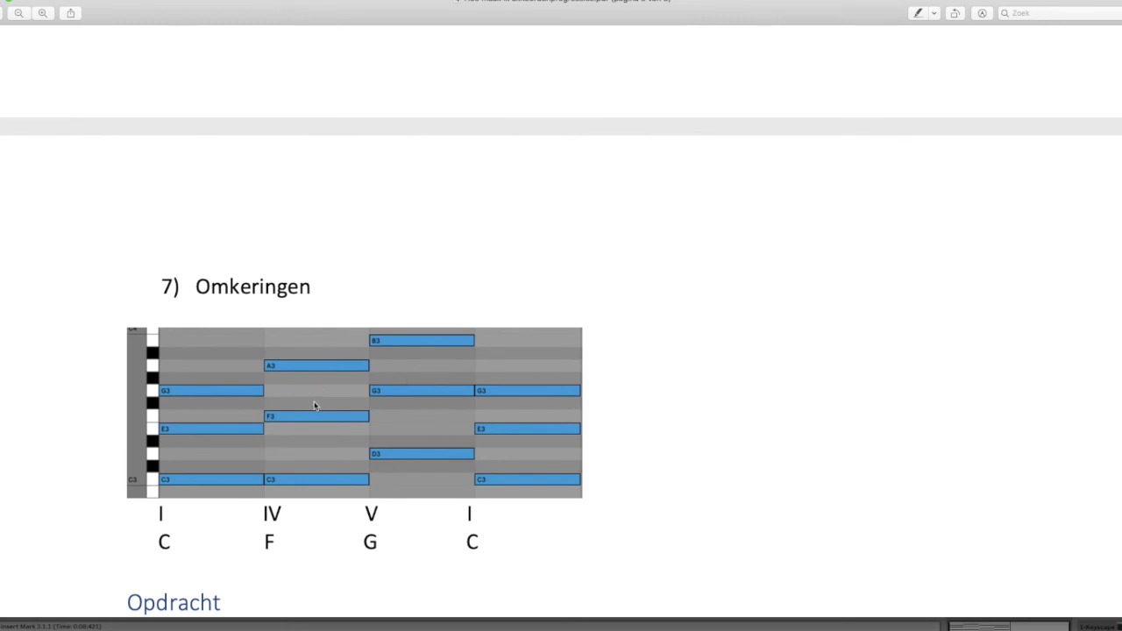
scroll(331, 441, down, 10)
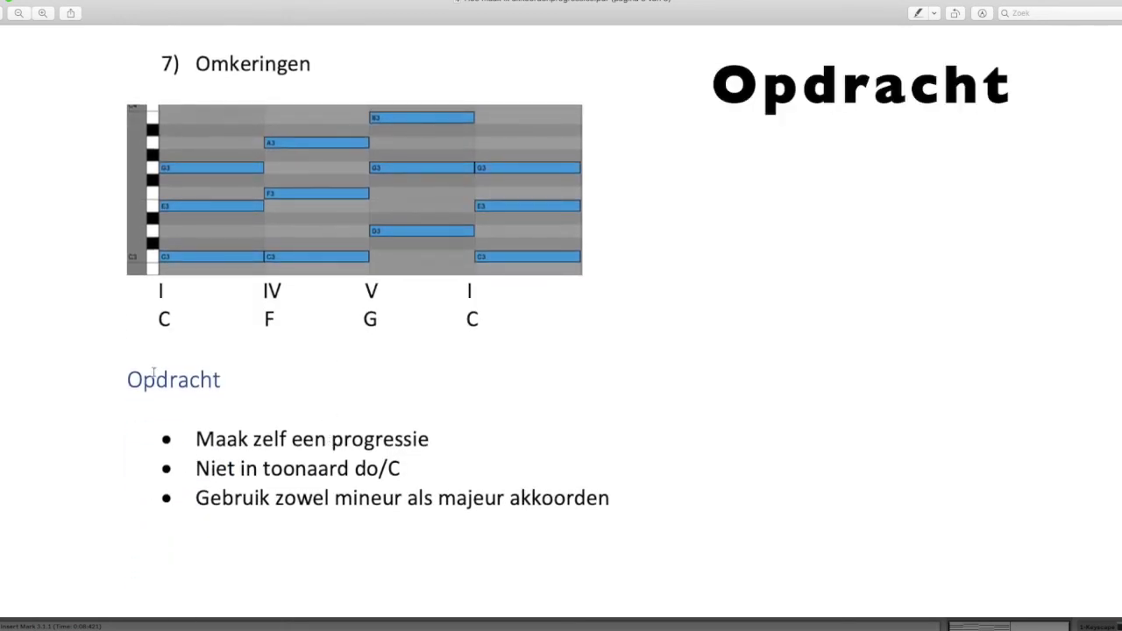